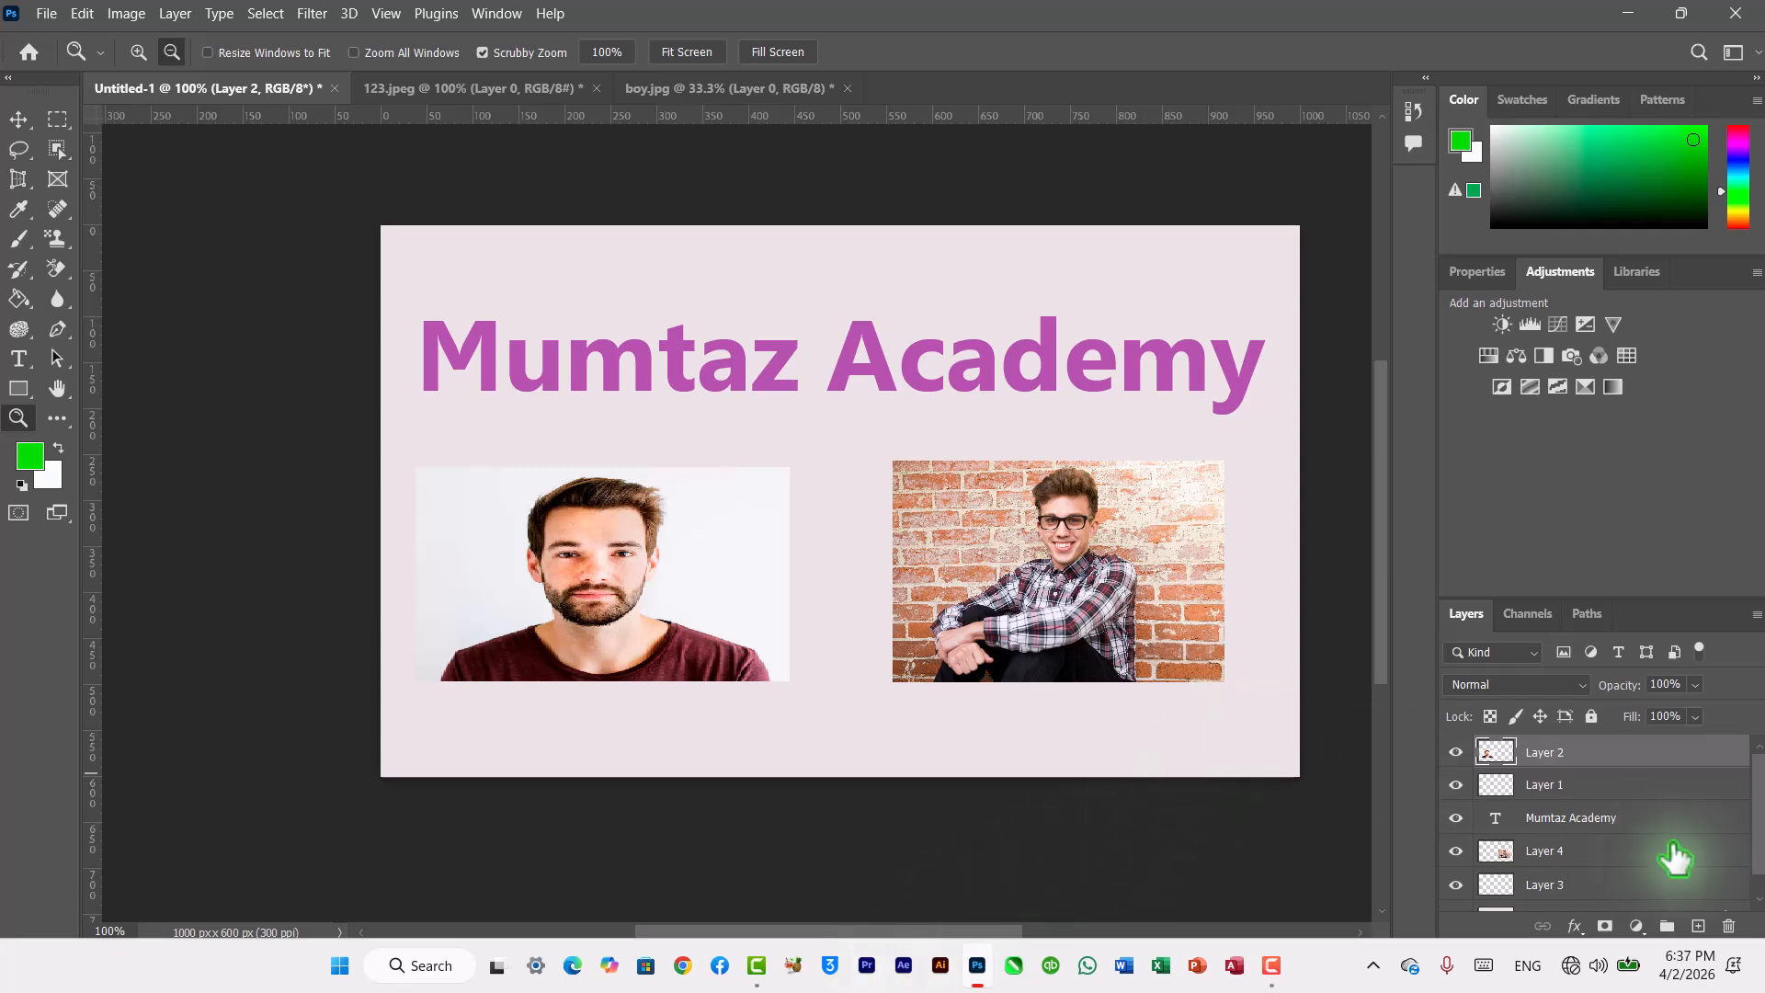
pyautogui.scroll(-1, 1761, 841)
pyautogui.moveTo(1762, 842)
pyautogui.mouseDown()
pyautogui.moveTo(1761, 878)
pyautogui.moveTo(1757, 807)
pyautogui.mouseUp()
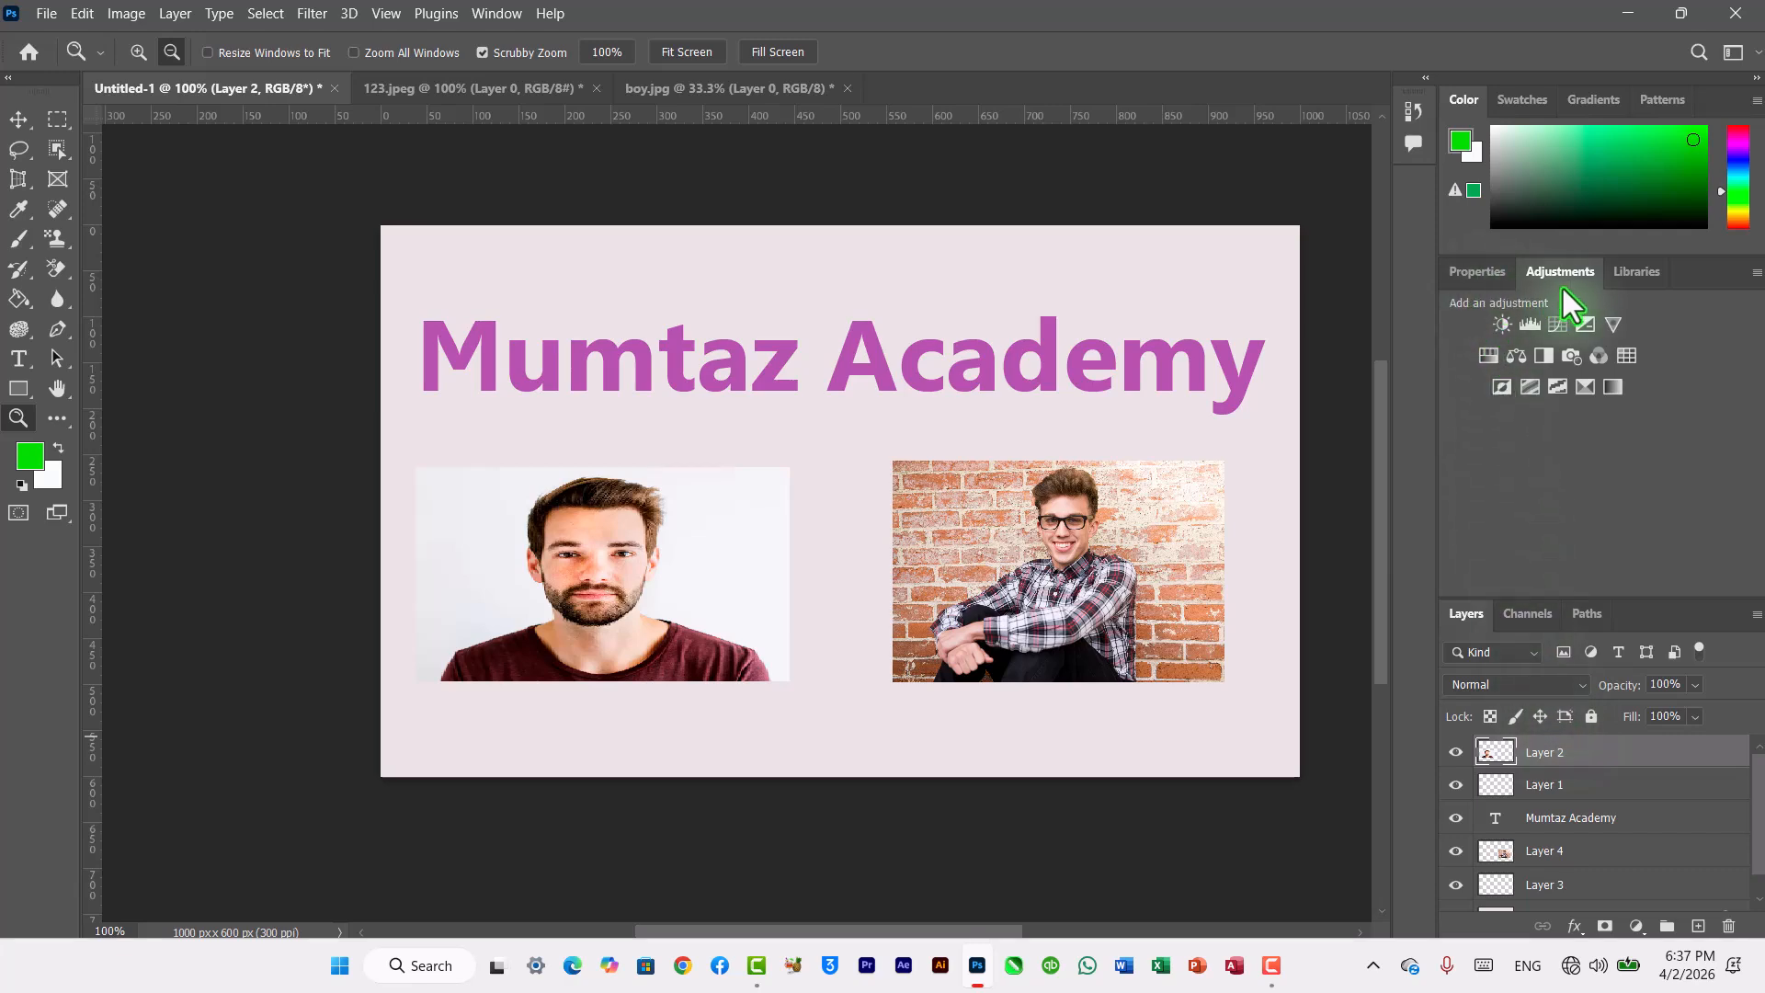
pyautogui.click(506, 15)
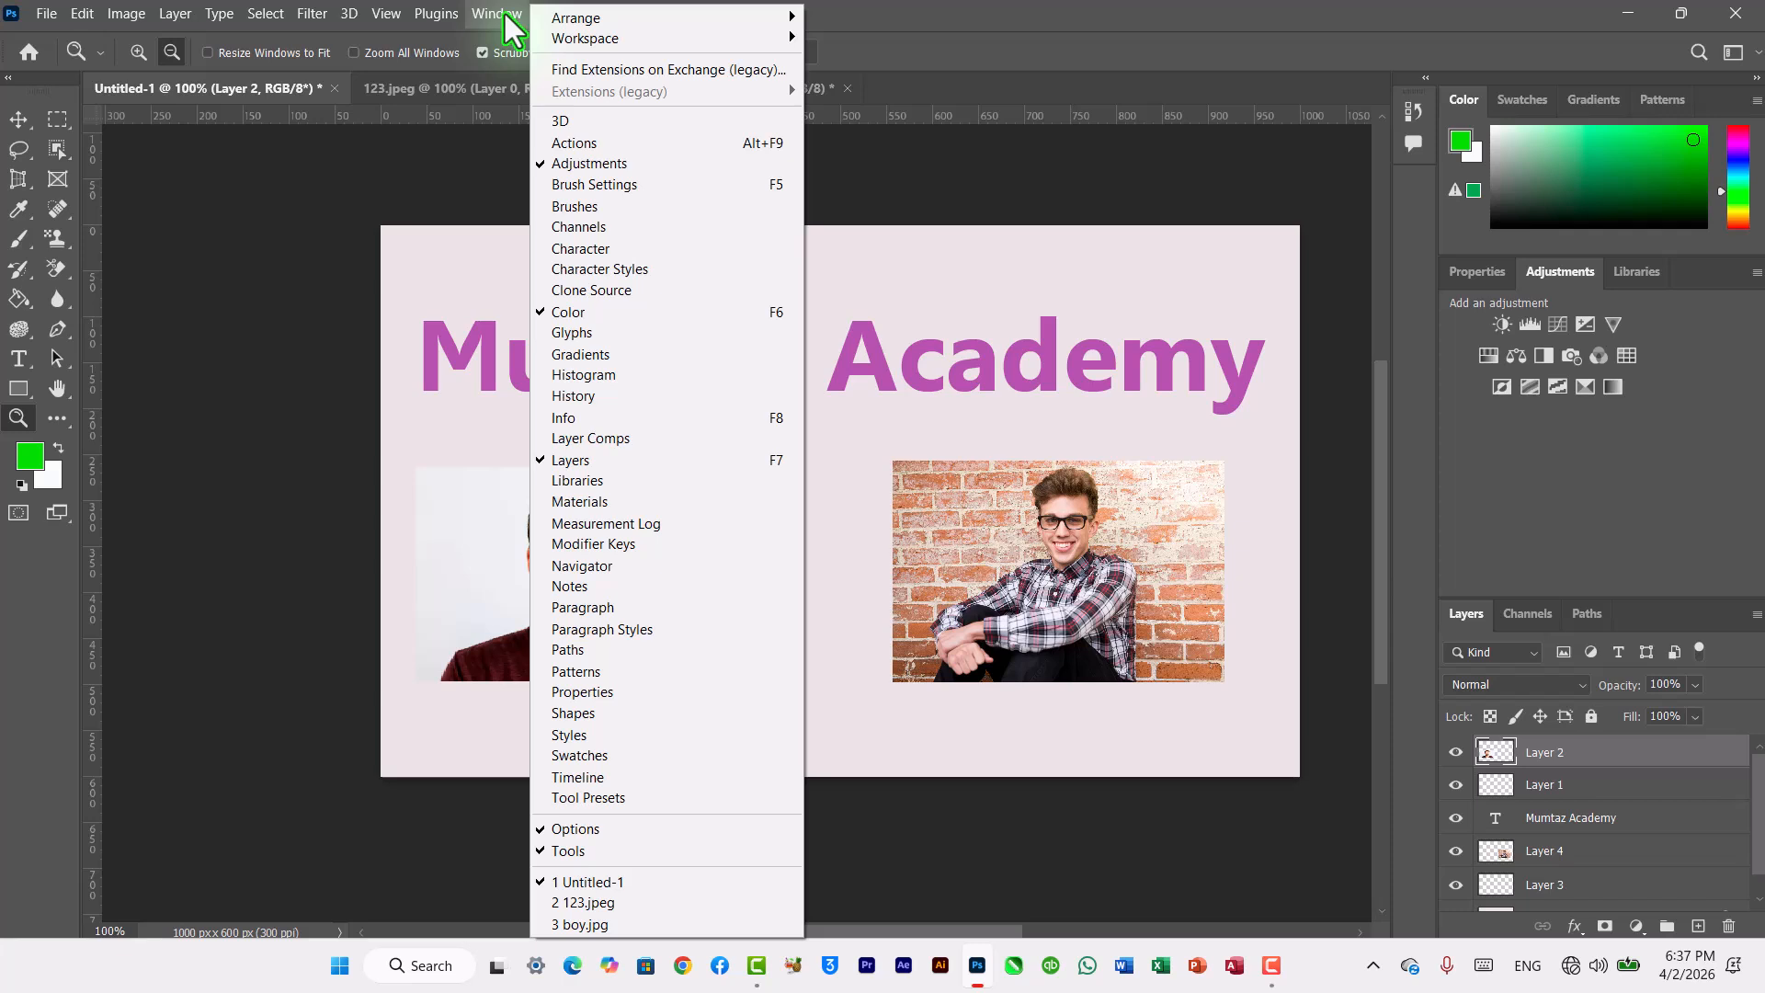
pyautogui.click(506, 14)
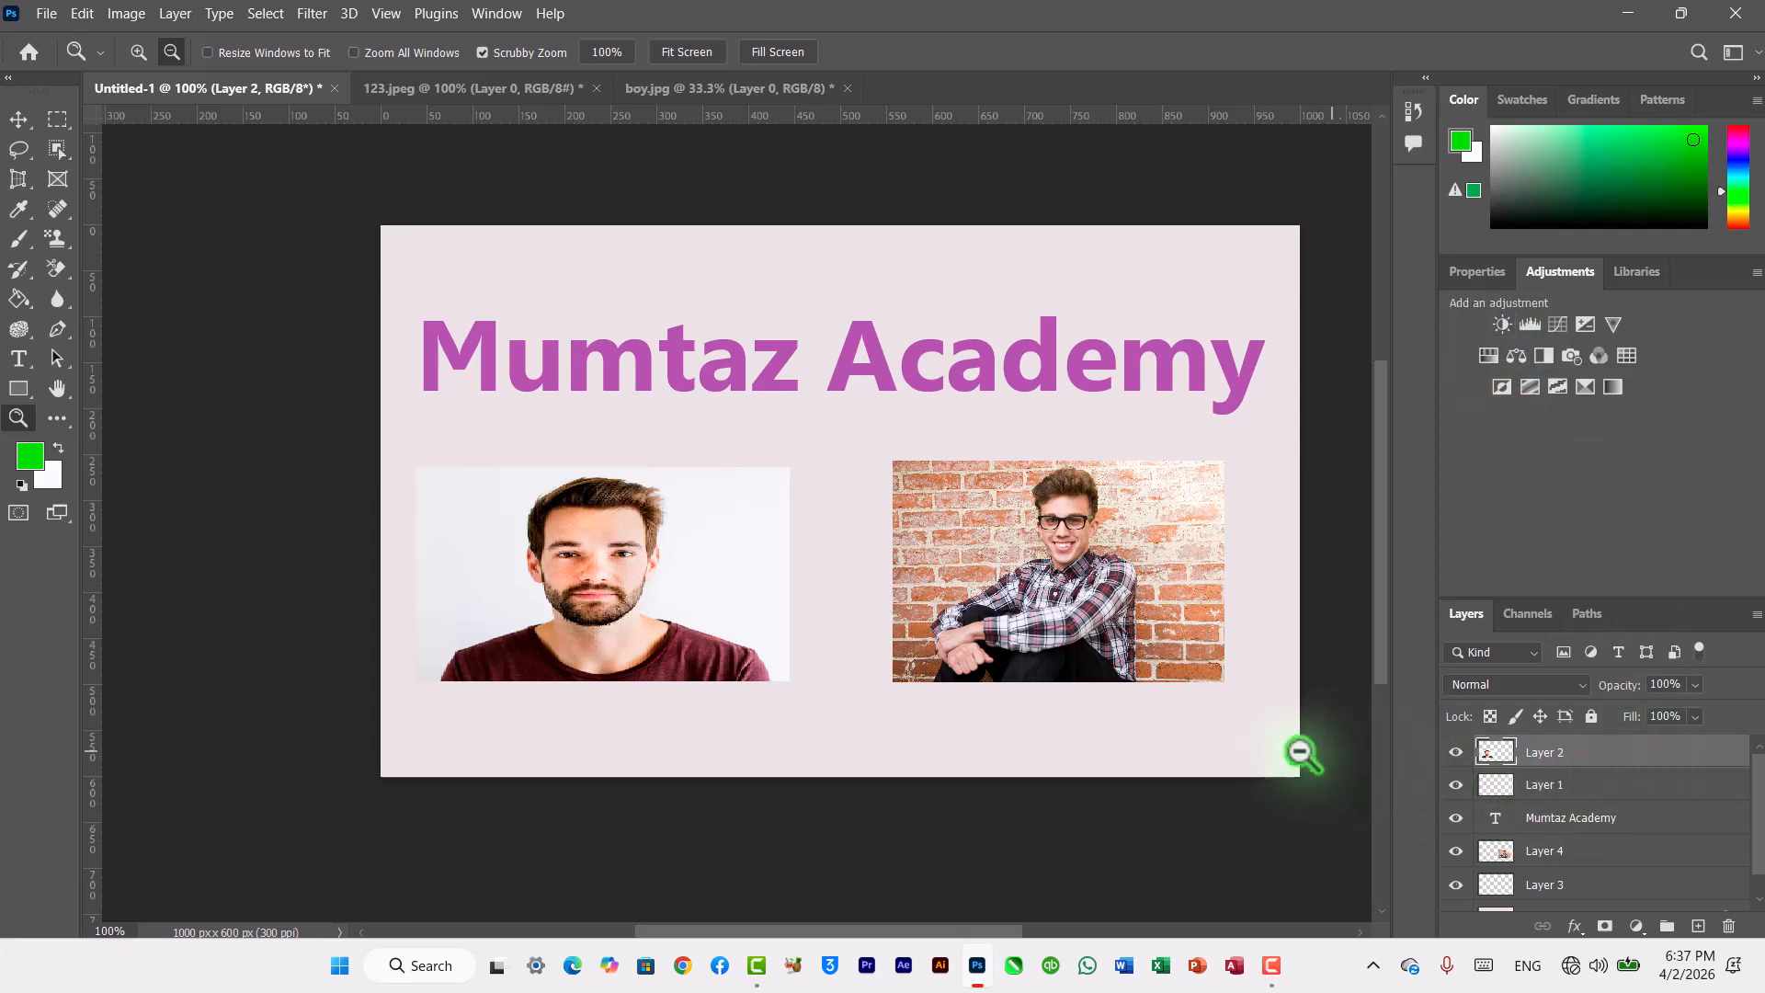
# Step: Add a Brightness/Contrast adjustment layer with brightness 11 and contrast 4
pyautogui.click(20, 121)
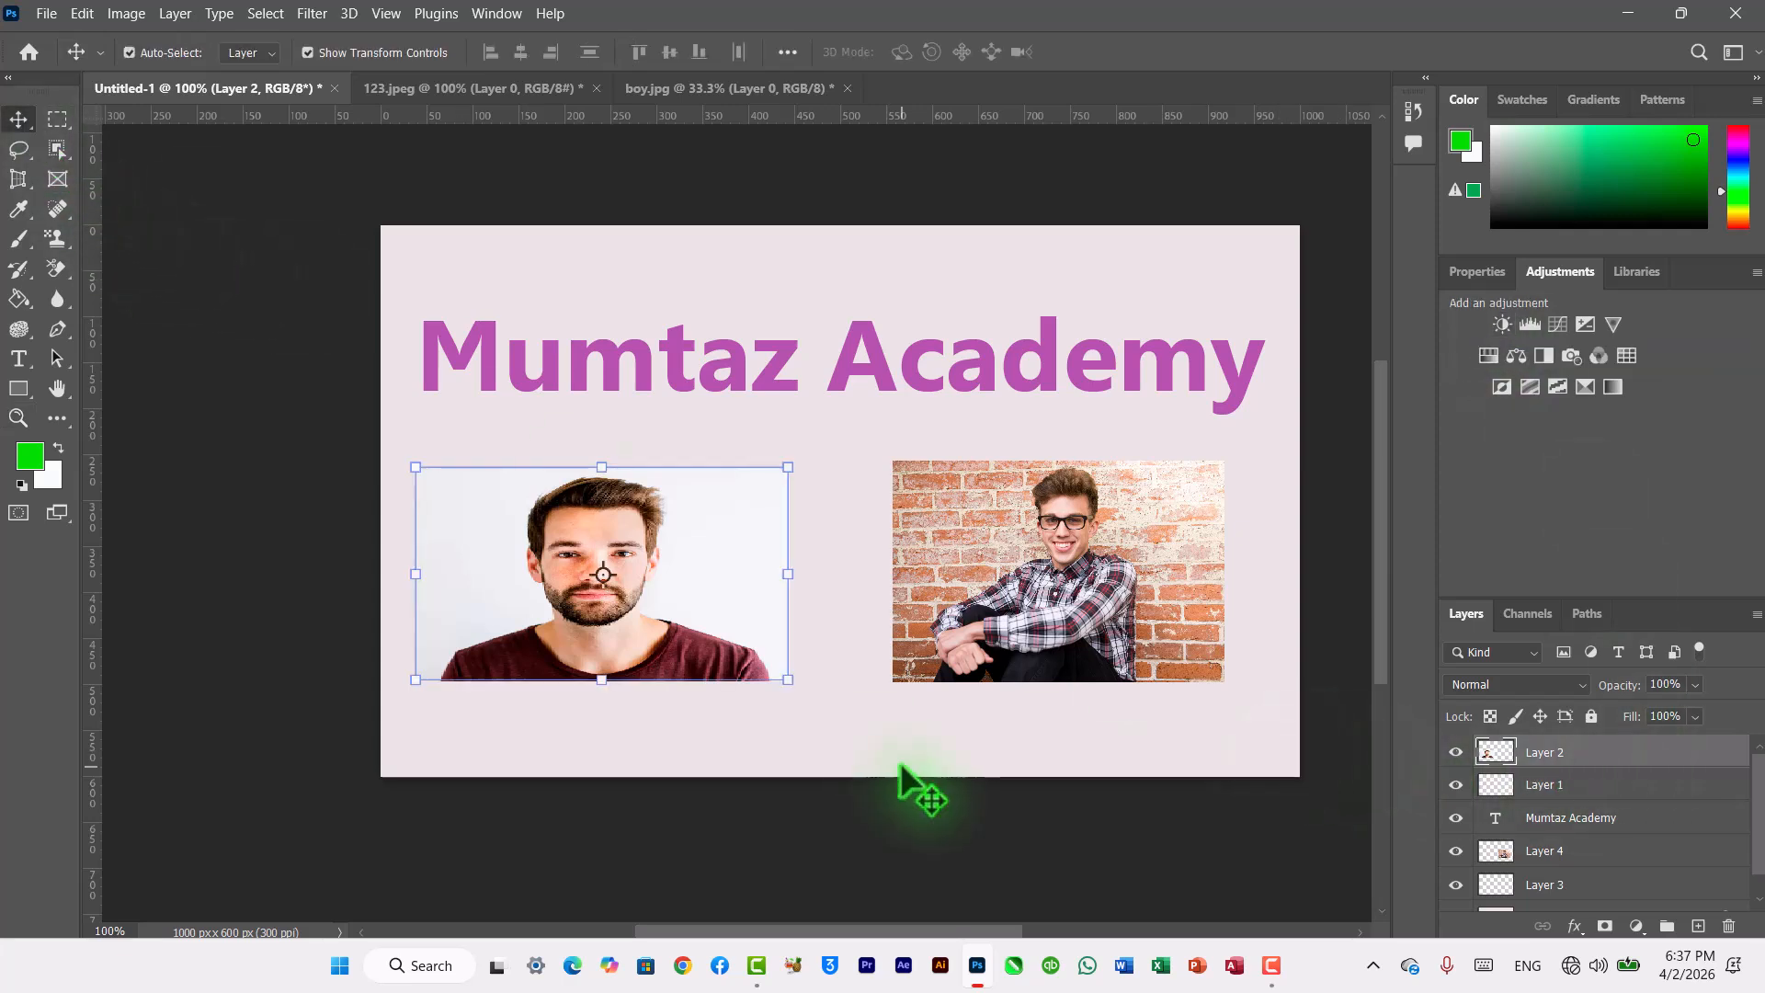
pyautogui.click(958, 749)
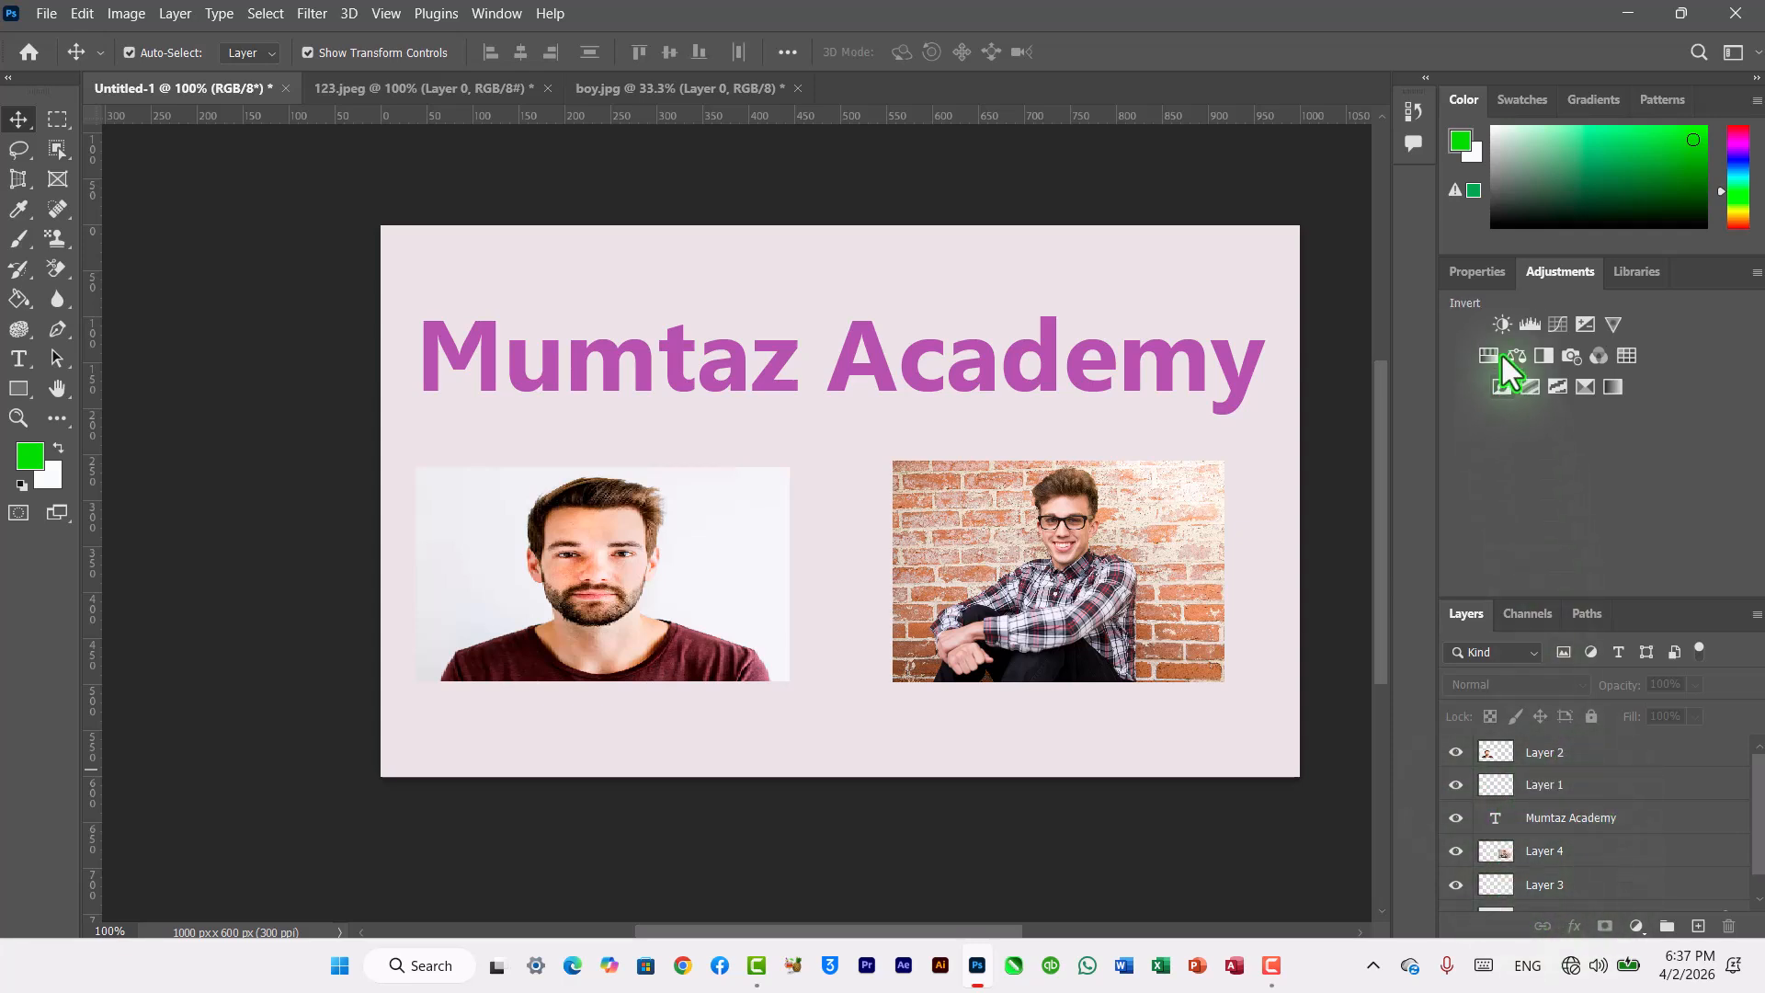
pyautogui.click(1502, 325)
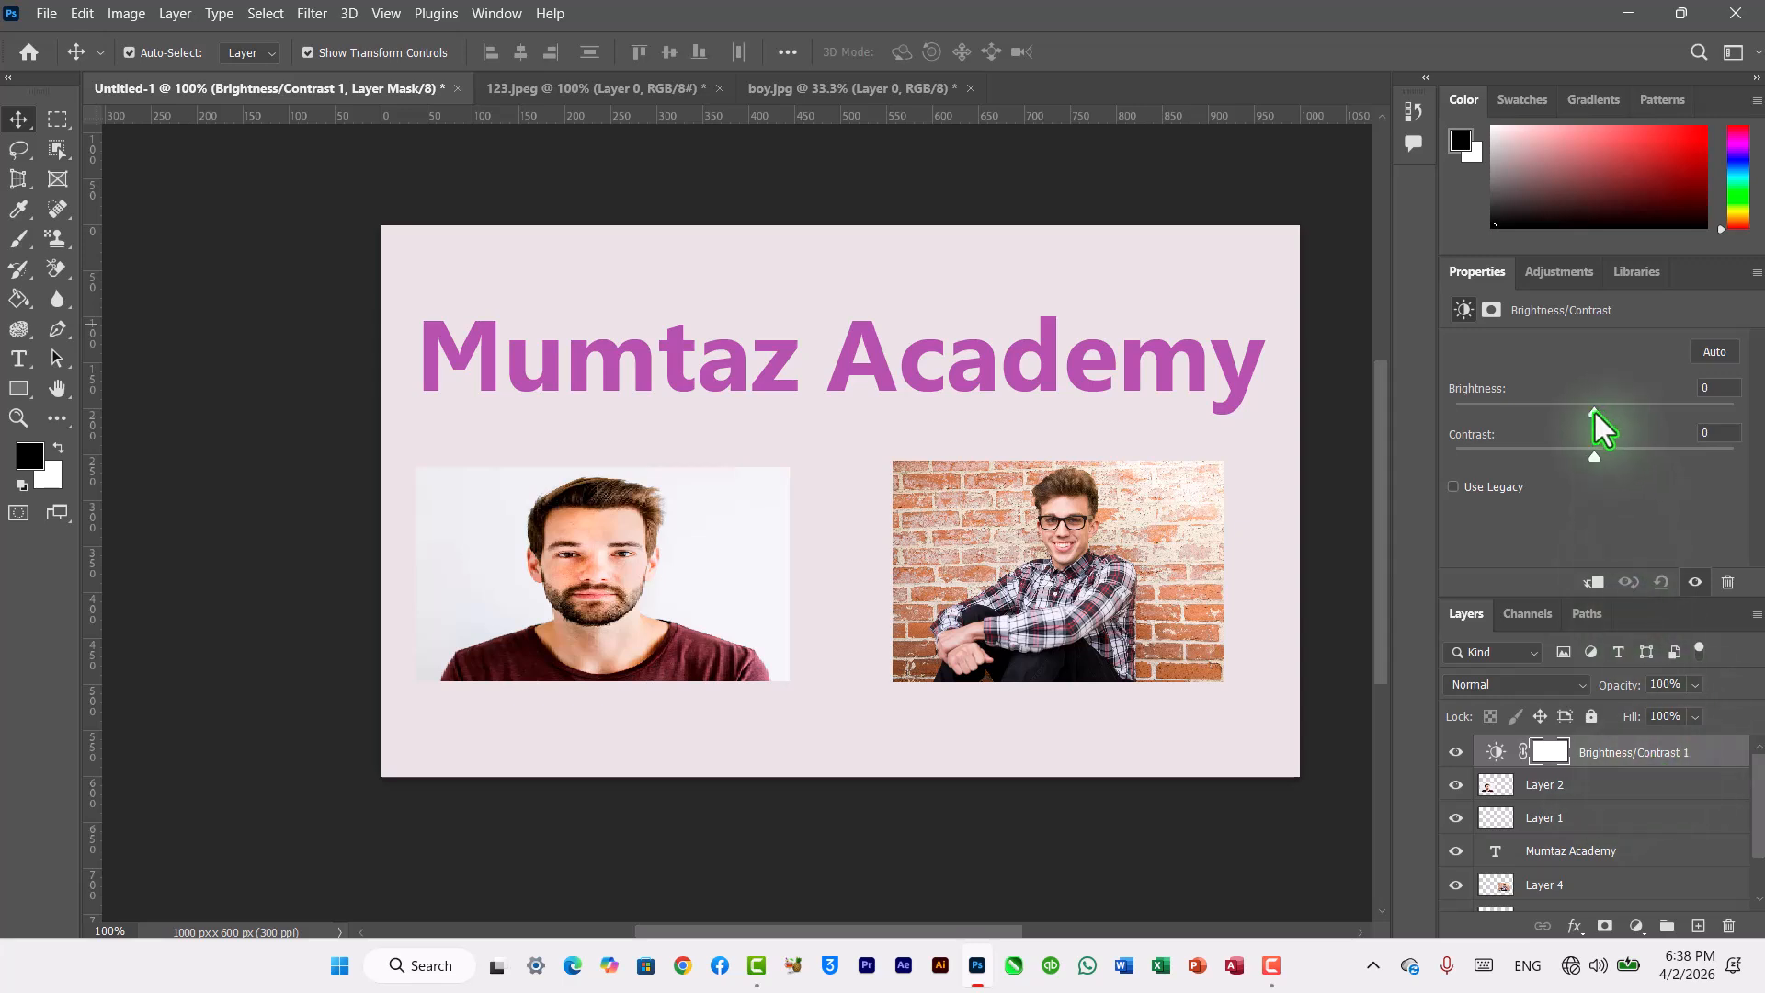
pyautogui.moveTo(1596, 412); pyautogui.dragTo(1599, 452)
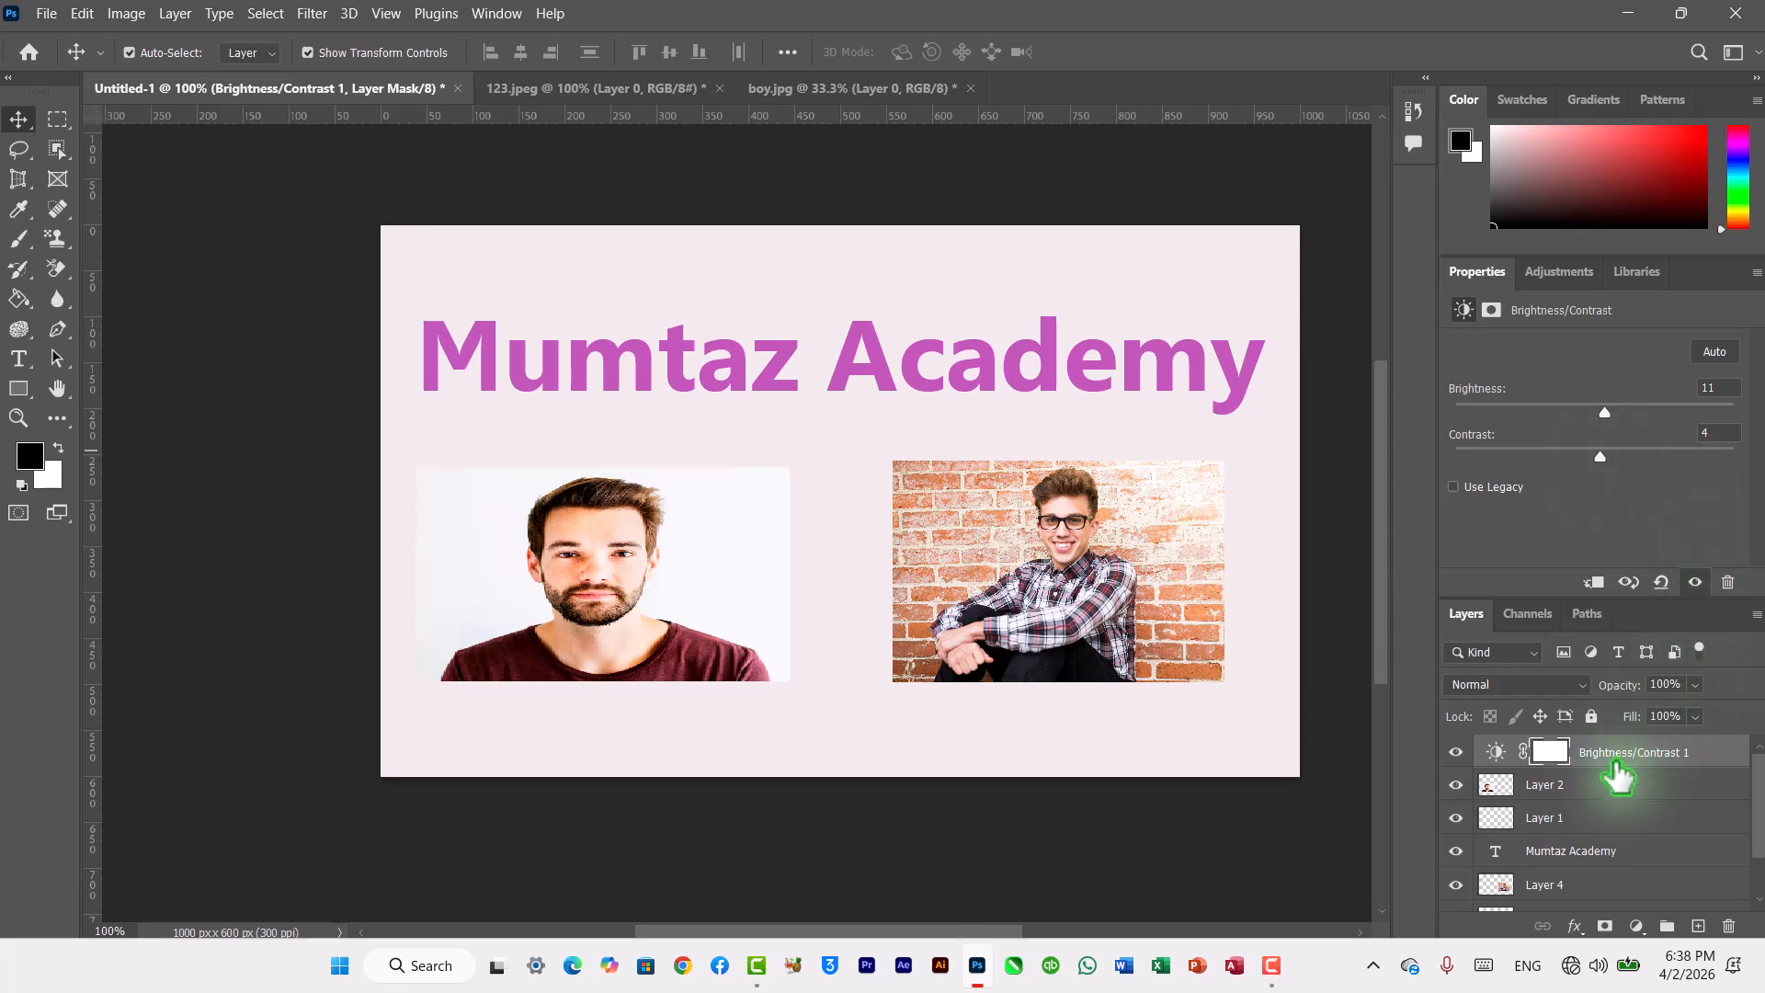
# Step: Add a Gradient Map adjustment layer and apply the black-to-white gradient from the Basics presets
pyautogui.click(1559, 274)
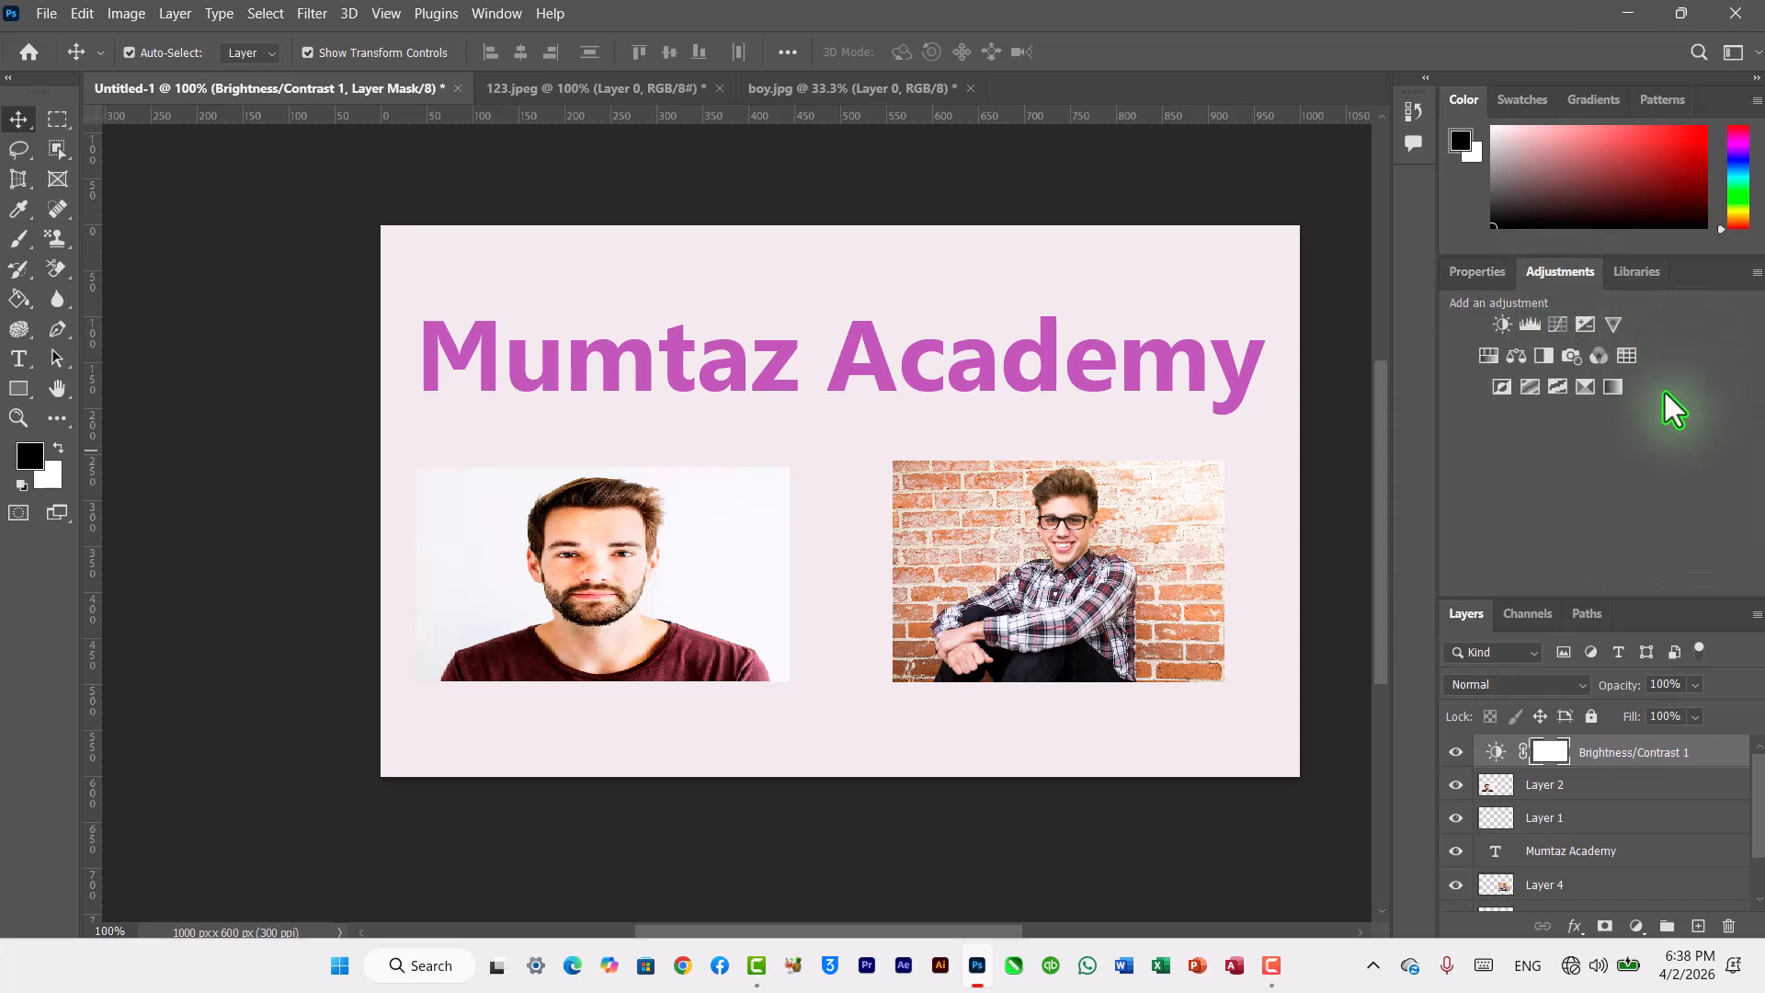
pyautogui.click(1612, 387)
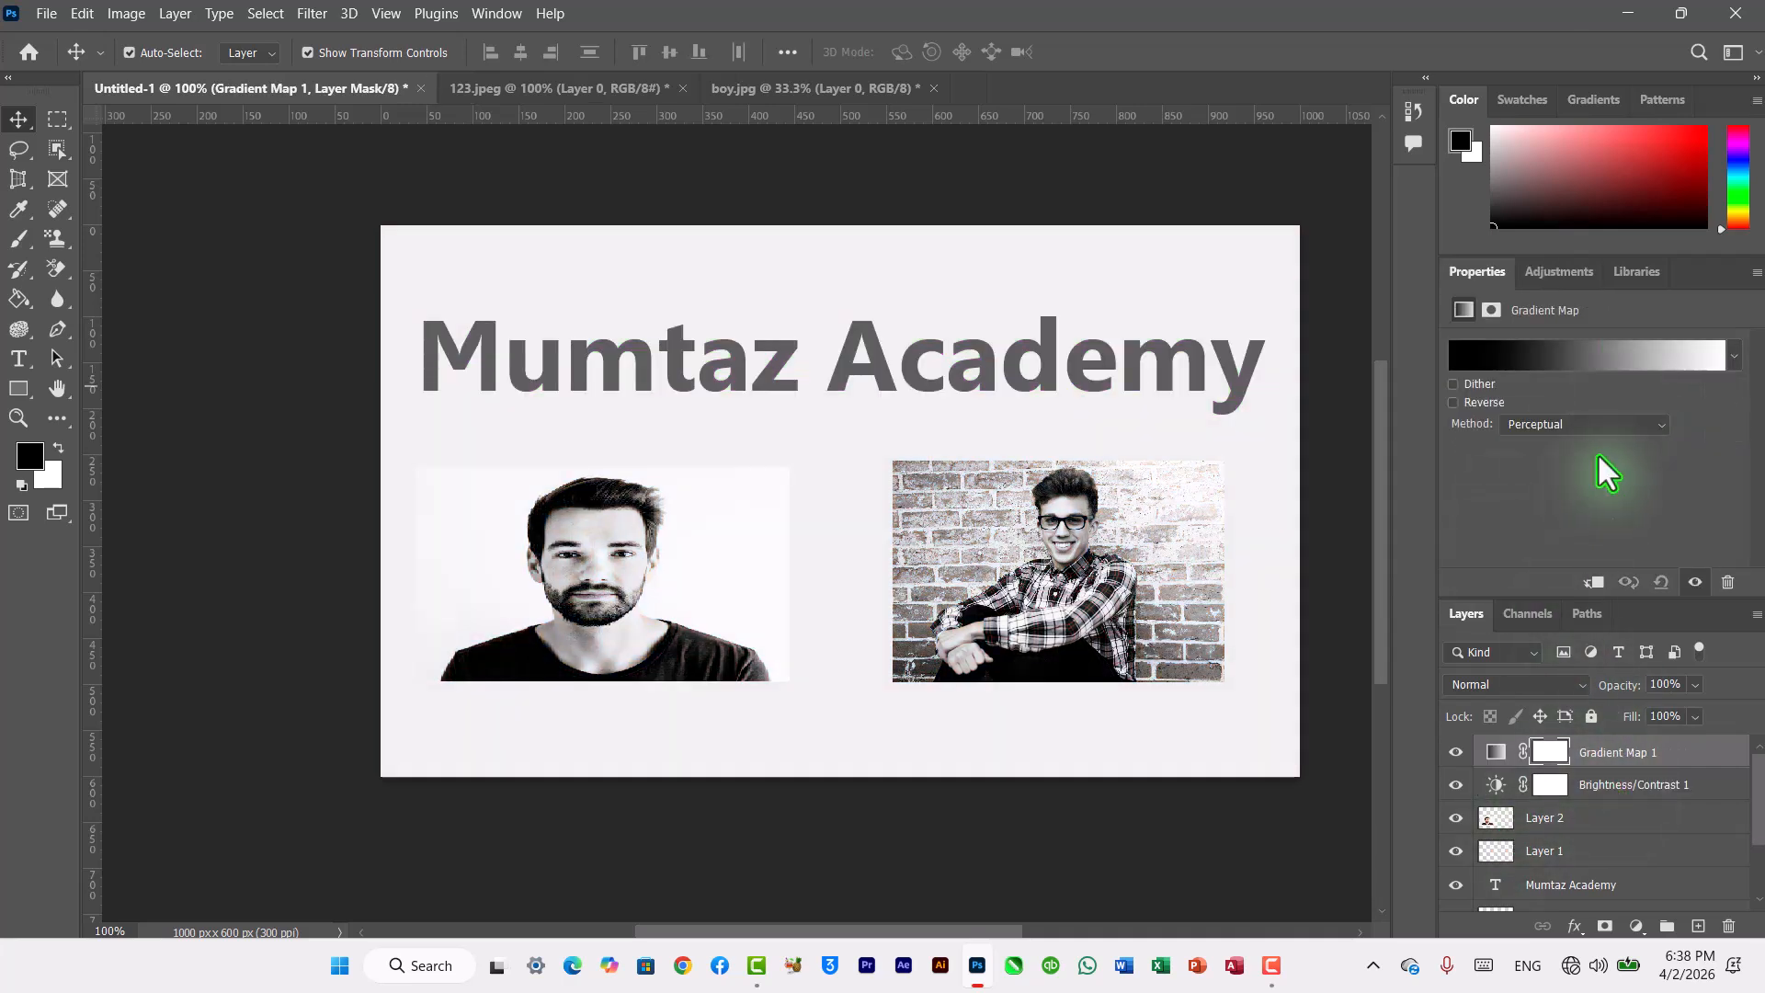
pyautogui.click(1733, 355)
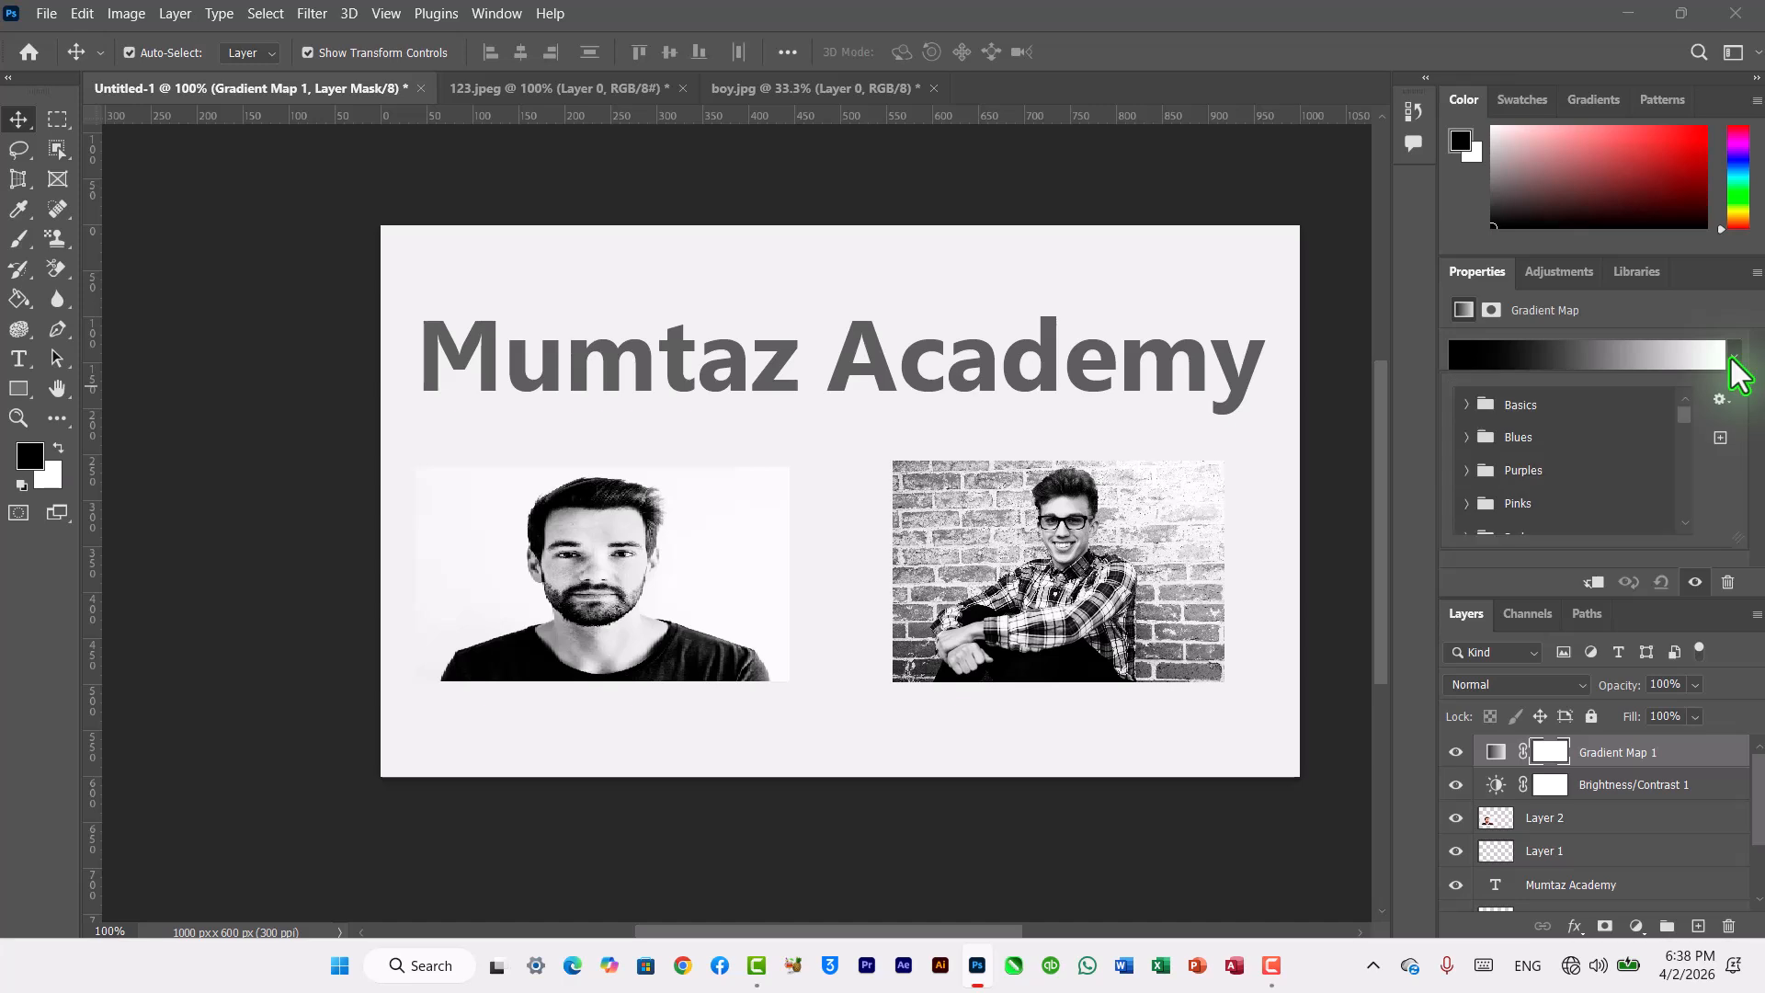
pyautogui.click(1471, 405)
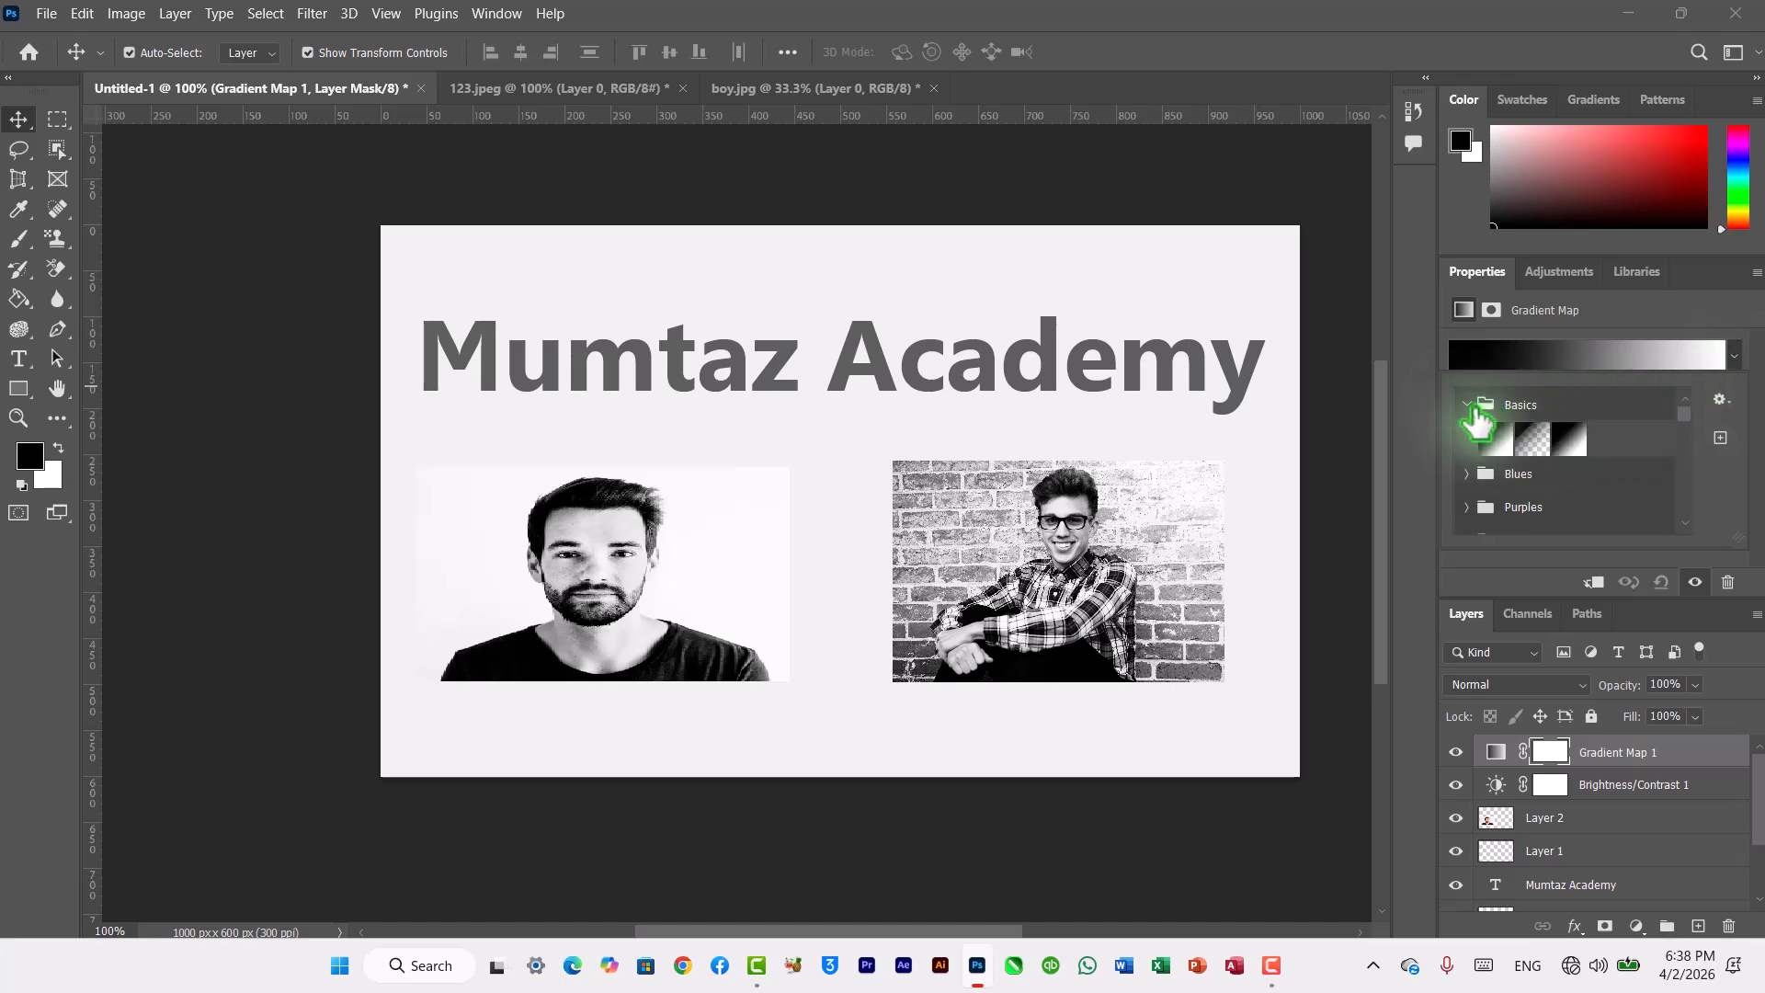
pyautogui.click(1532, 439)
pyautogui.click(1565, 442)
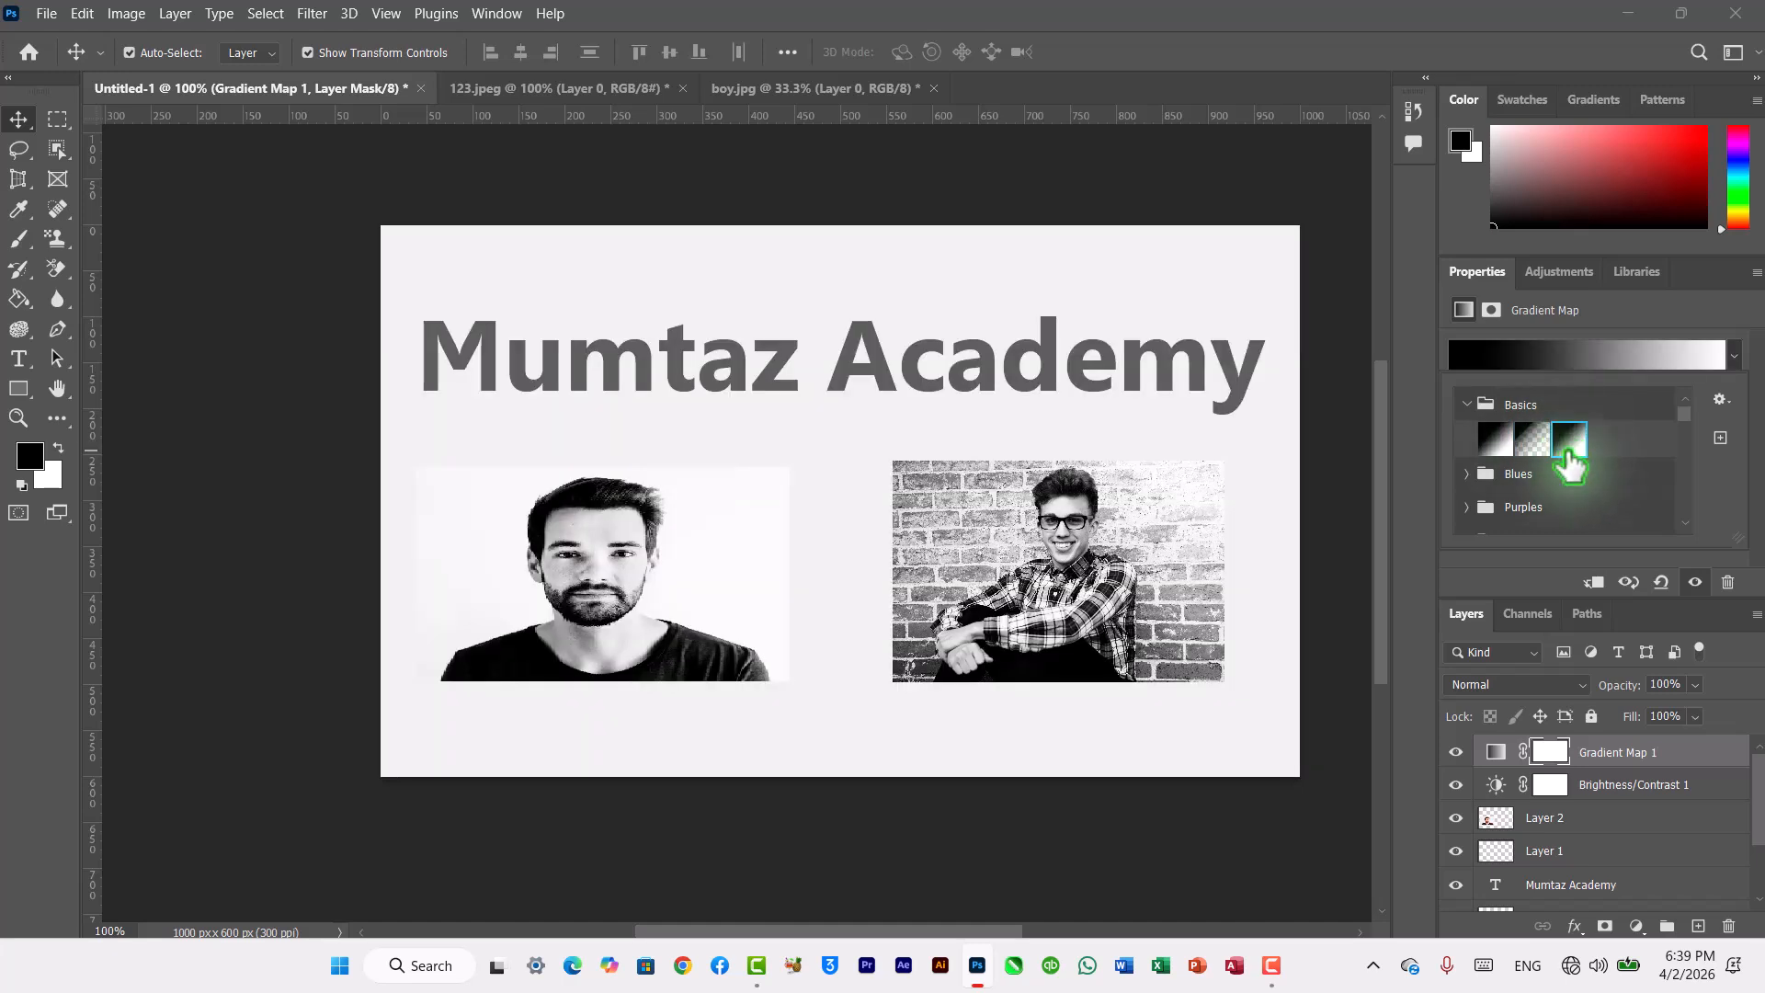
# Step: Add a Curves adjustment layer and place a point near the middle of the RGB curve
pyautogui.click(1548, 273)
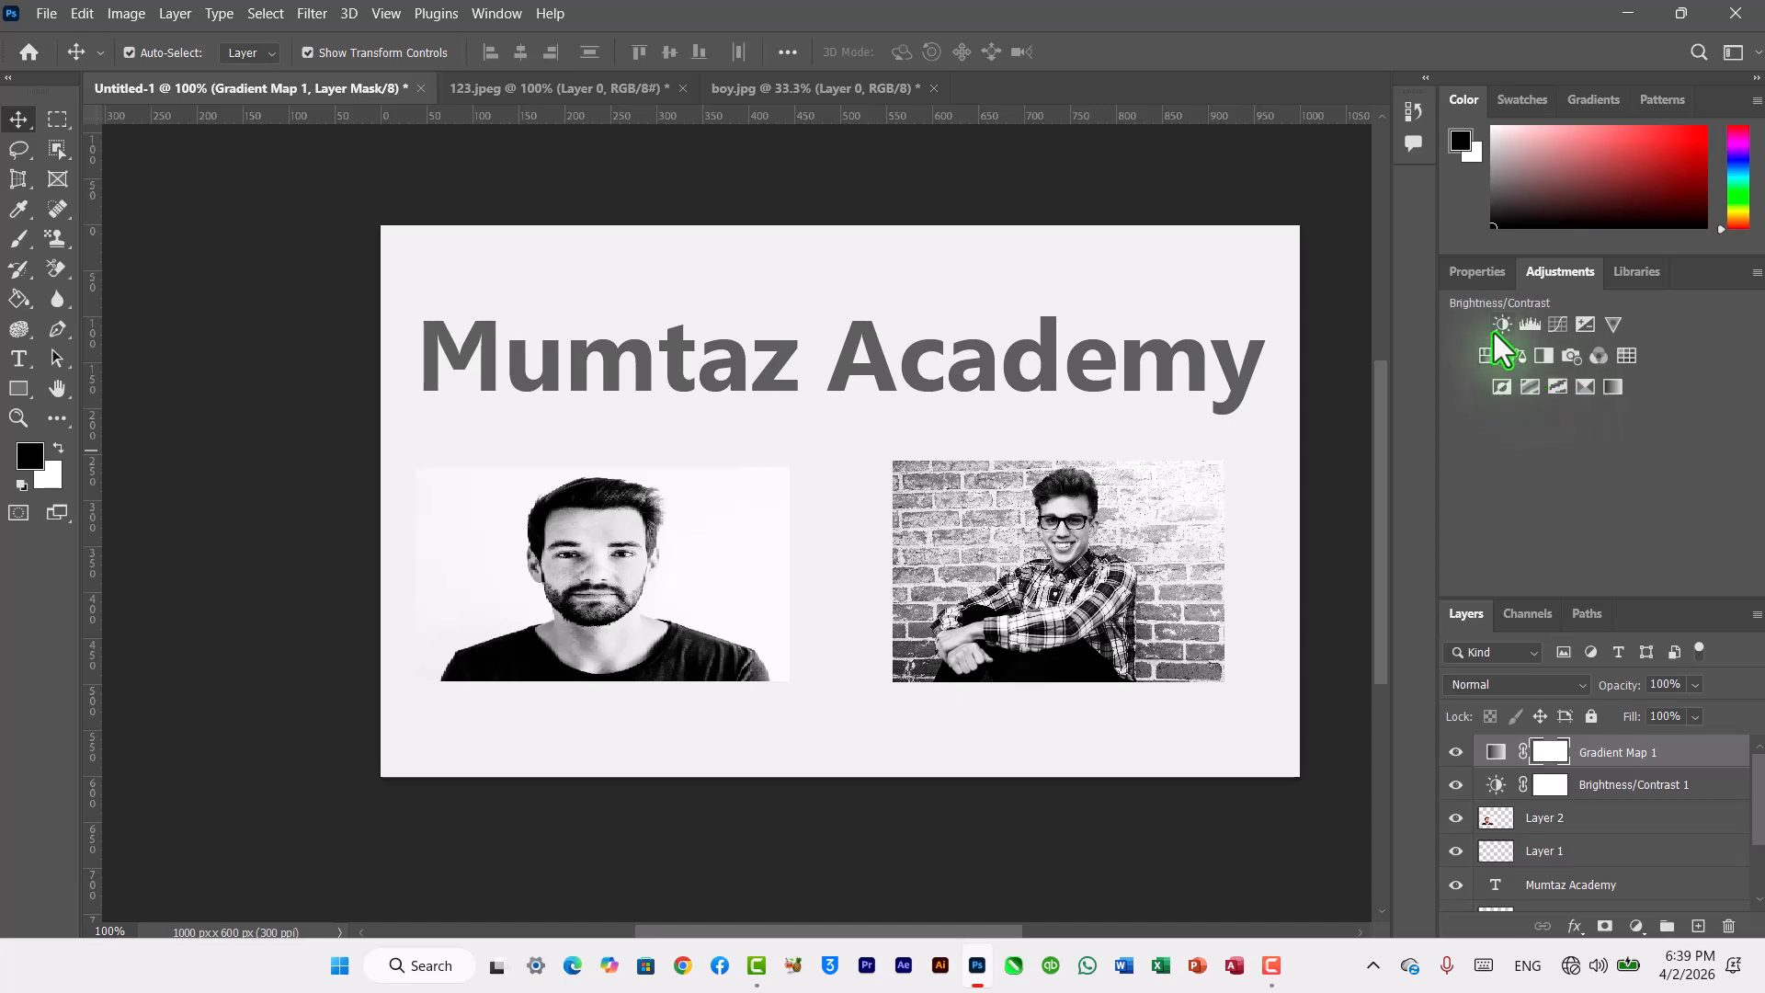
pyautogui.click(1558, 329)
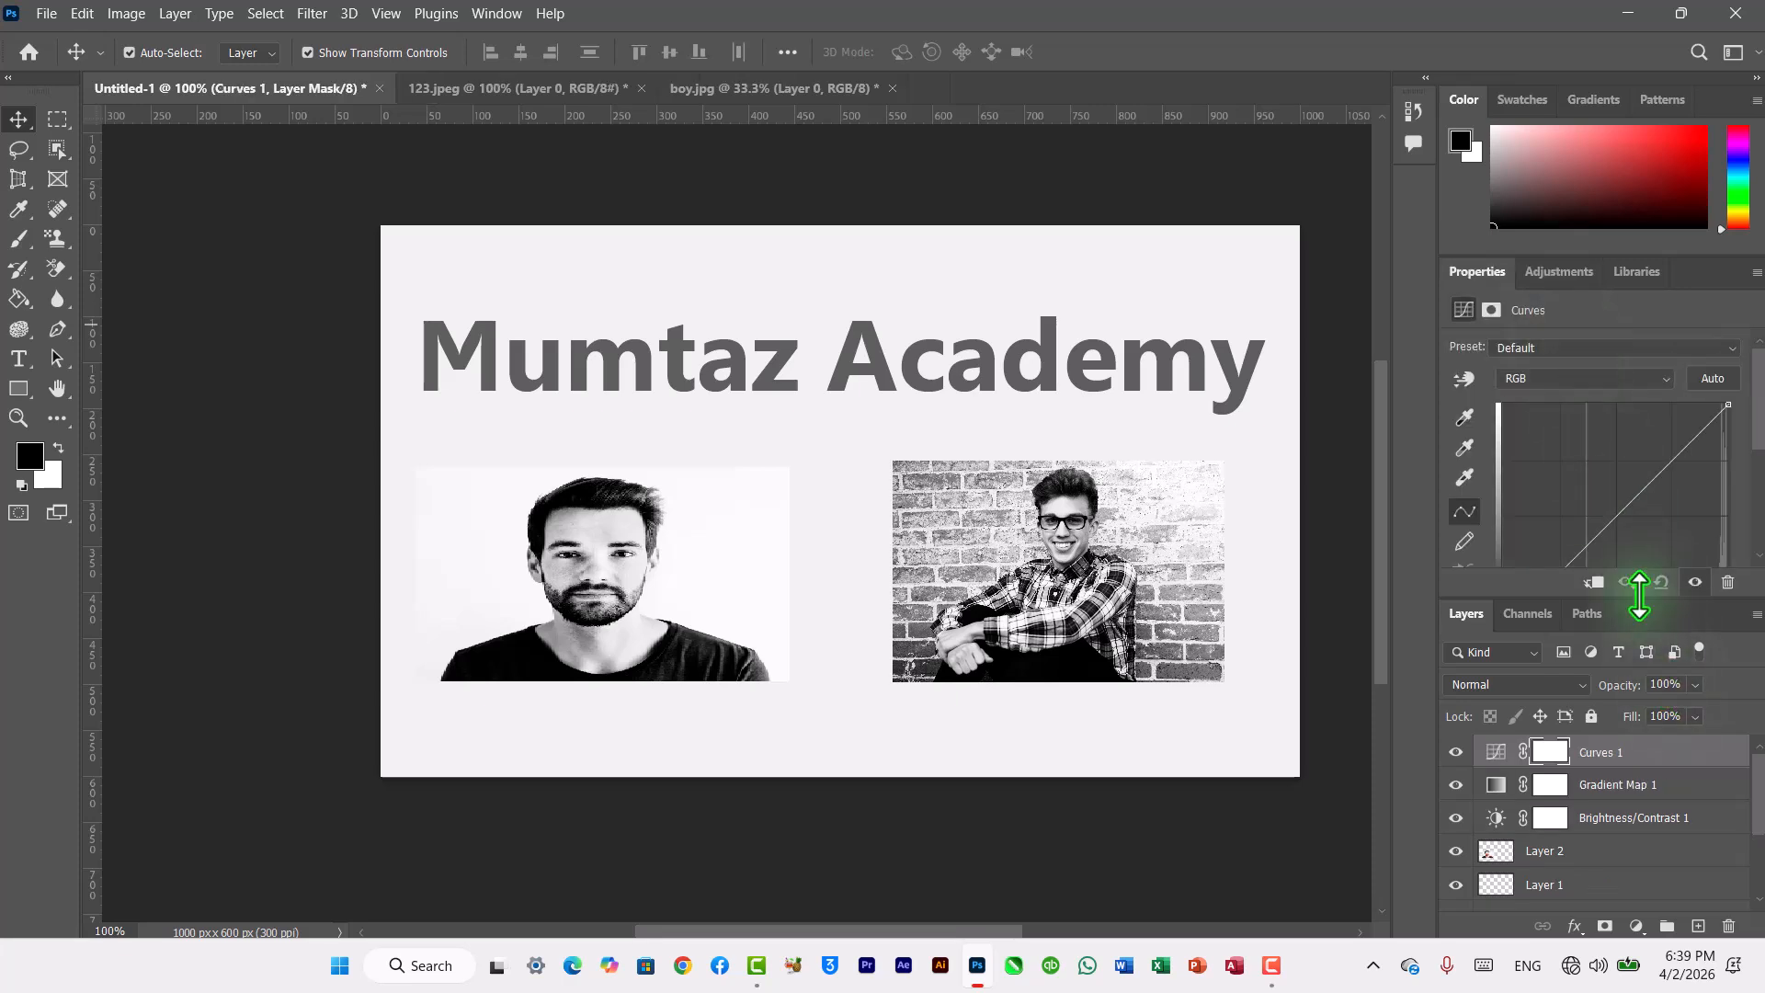
pyautogui.click(1621, 515)
pyautogui.moveTo(1622, 515); pyautogui.dragTo(1602, 495)
pyautogui.moveTo(1603, 495); pyautogui.dragTo(1624, 517)
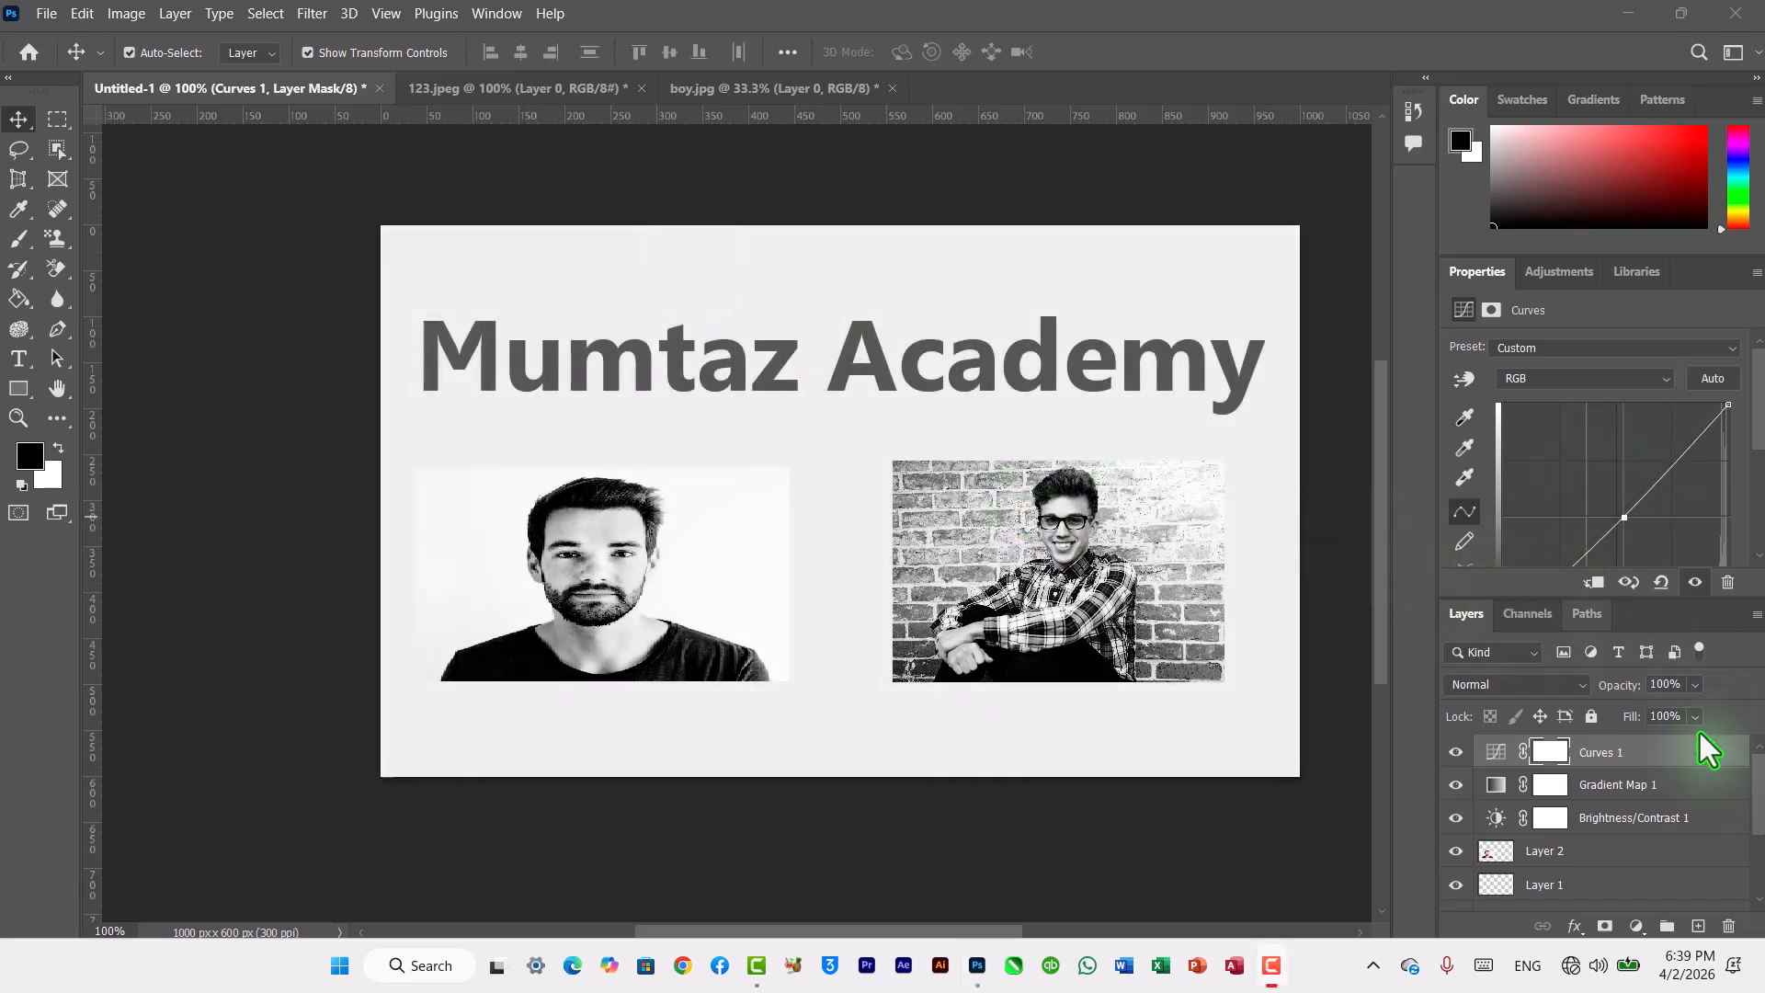
# Step: Delete the Brightness/Contrast, Gradient Map and Curves adjustment layers
pyautogui.click(1624, 824)
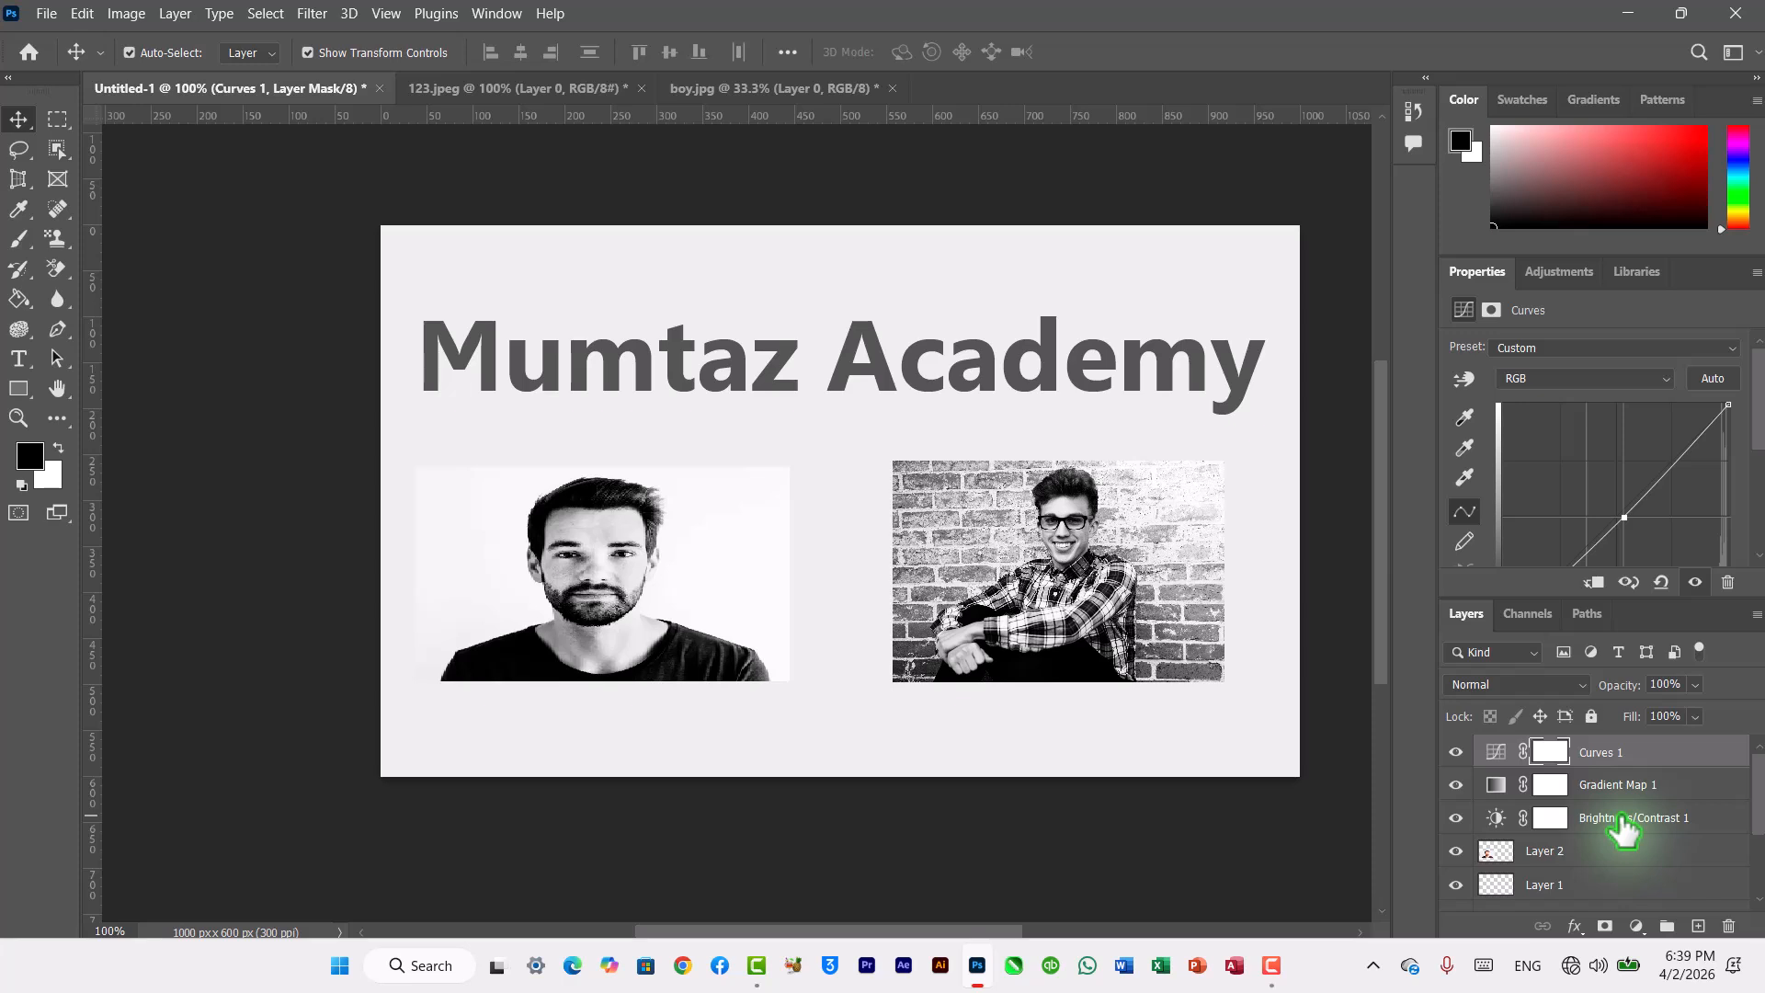
pyautogui.click(1623, 824)
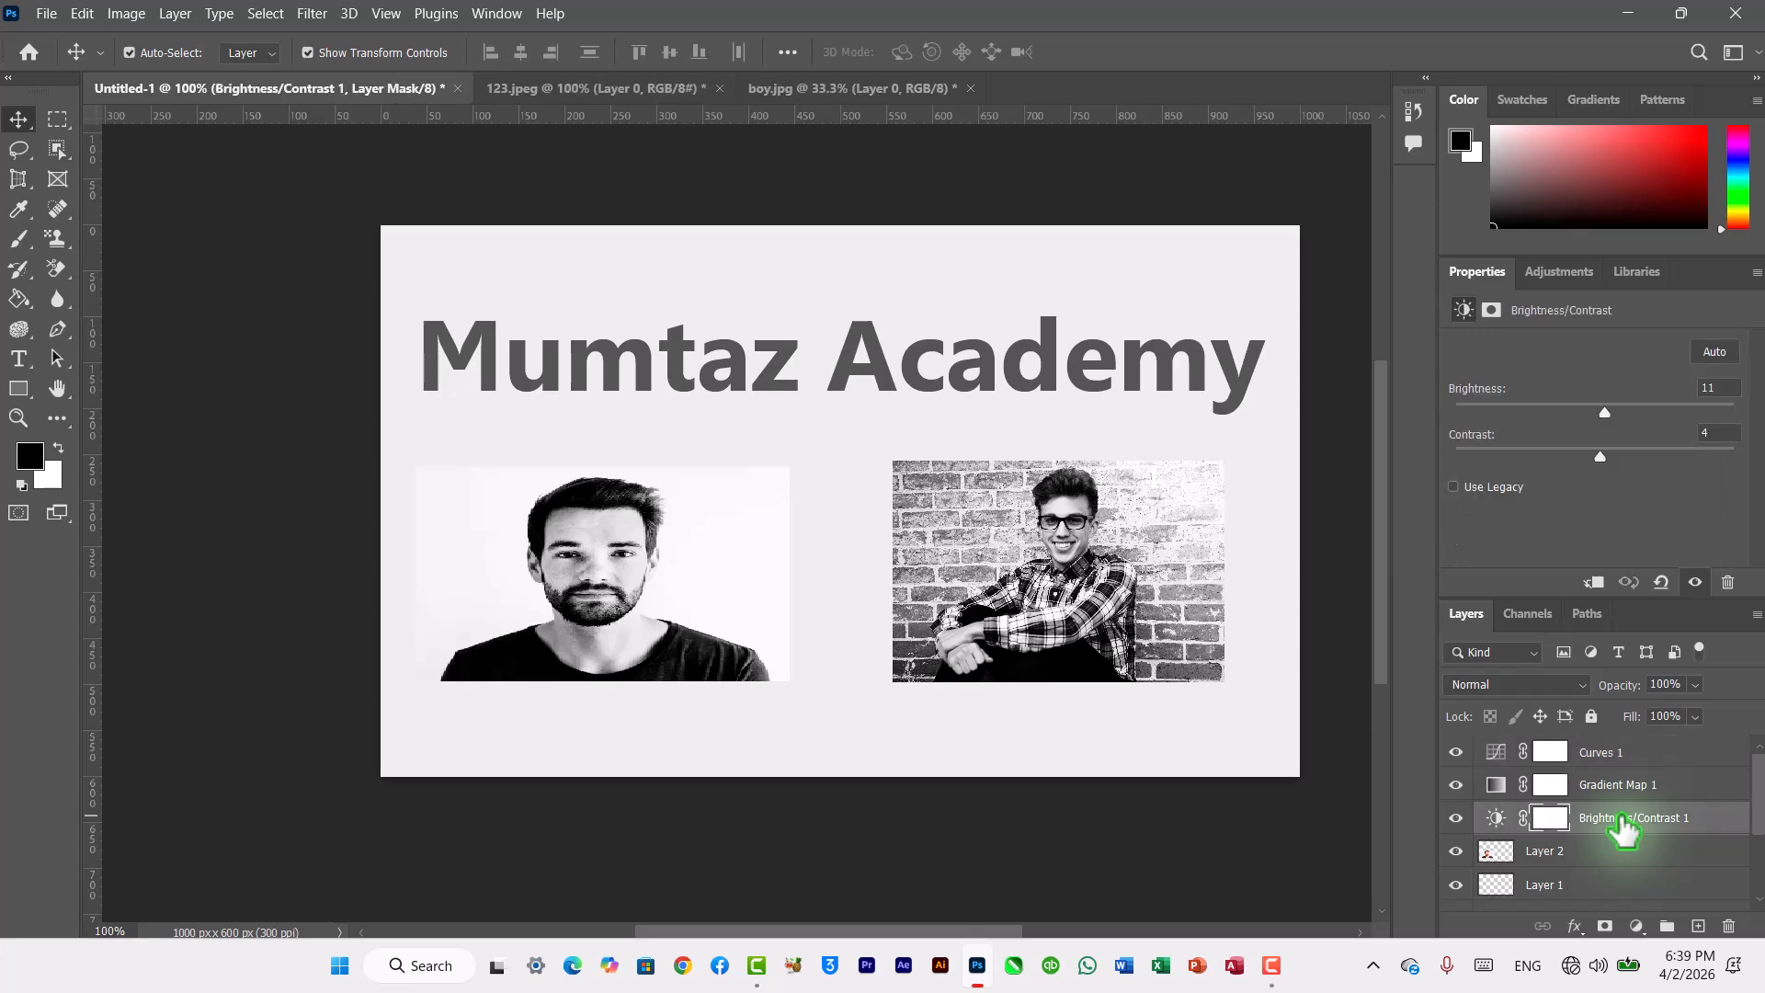
pyautogui.press('Delete')
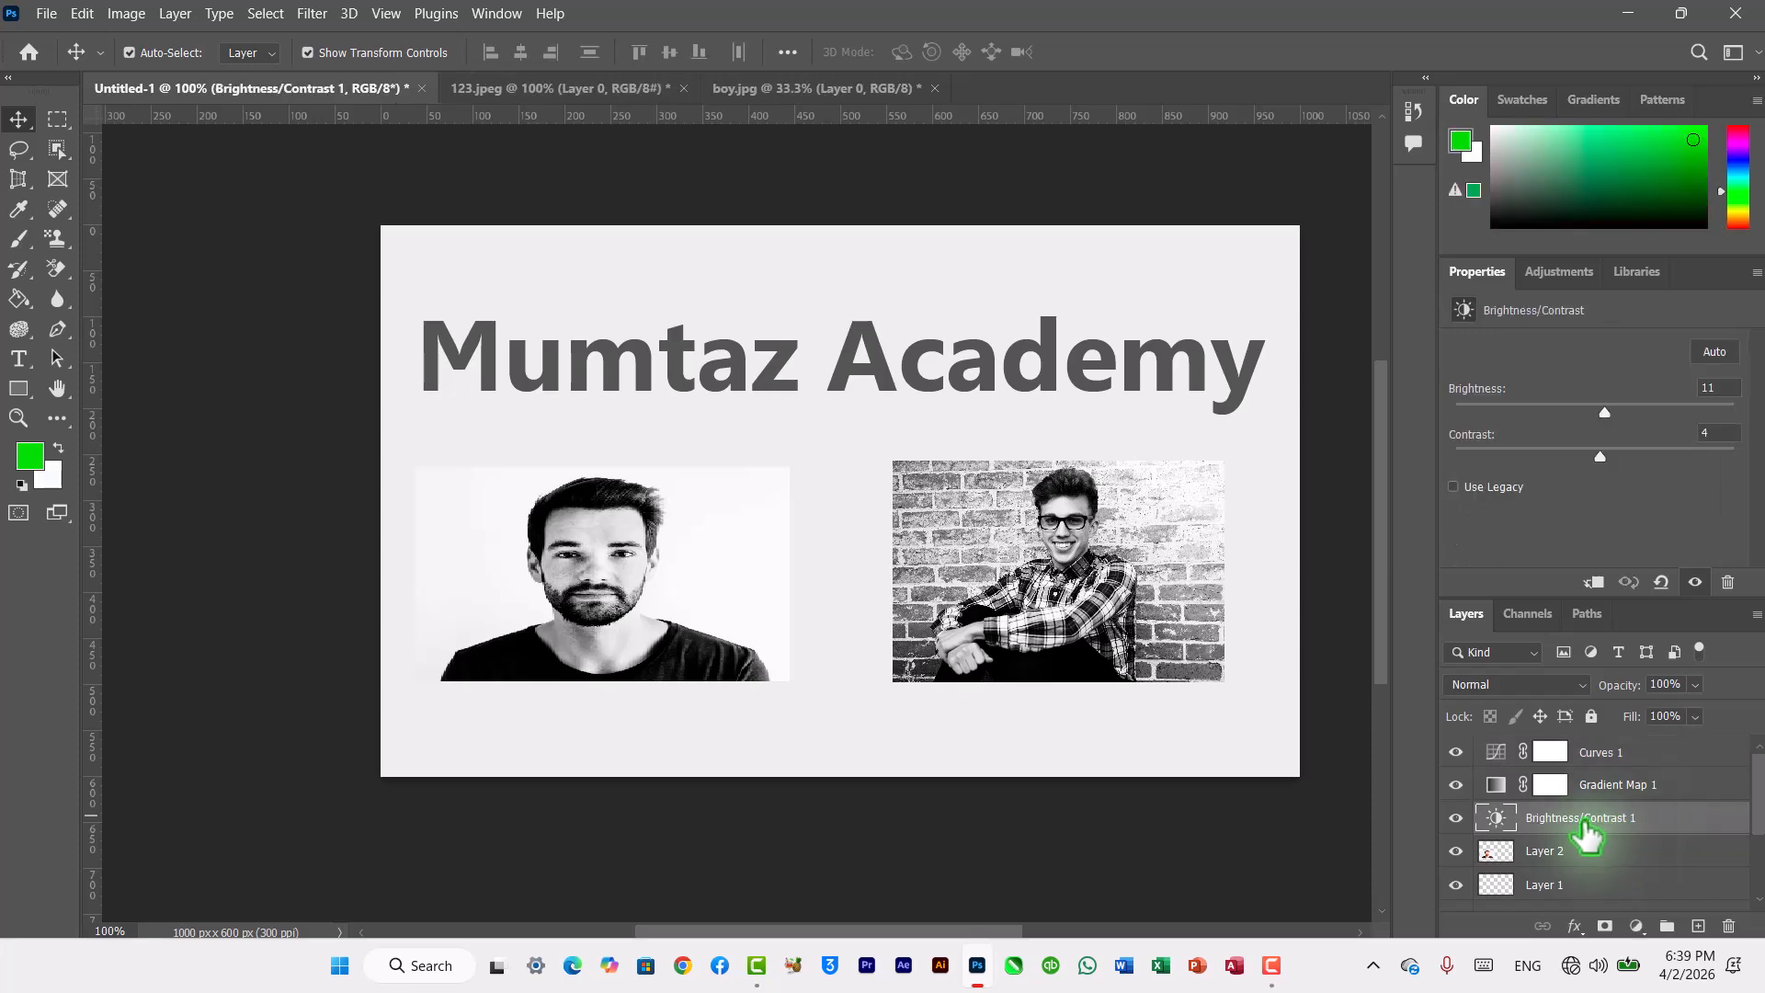
pyautogui.press('Delete')
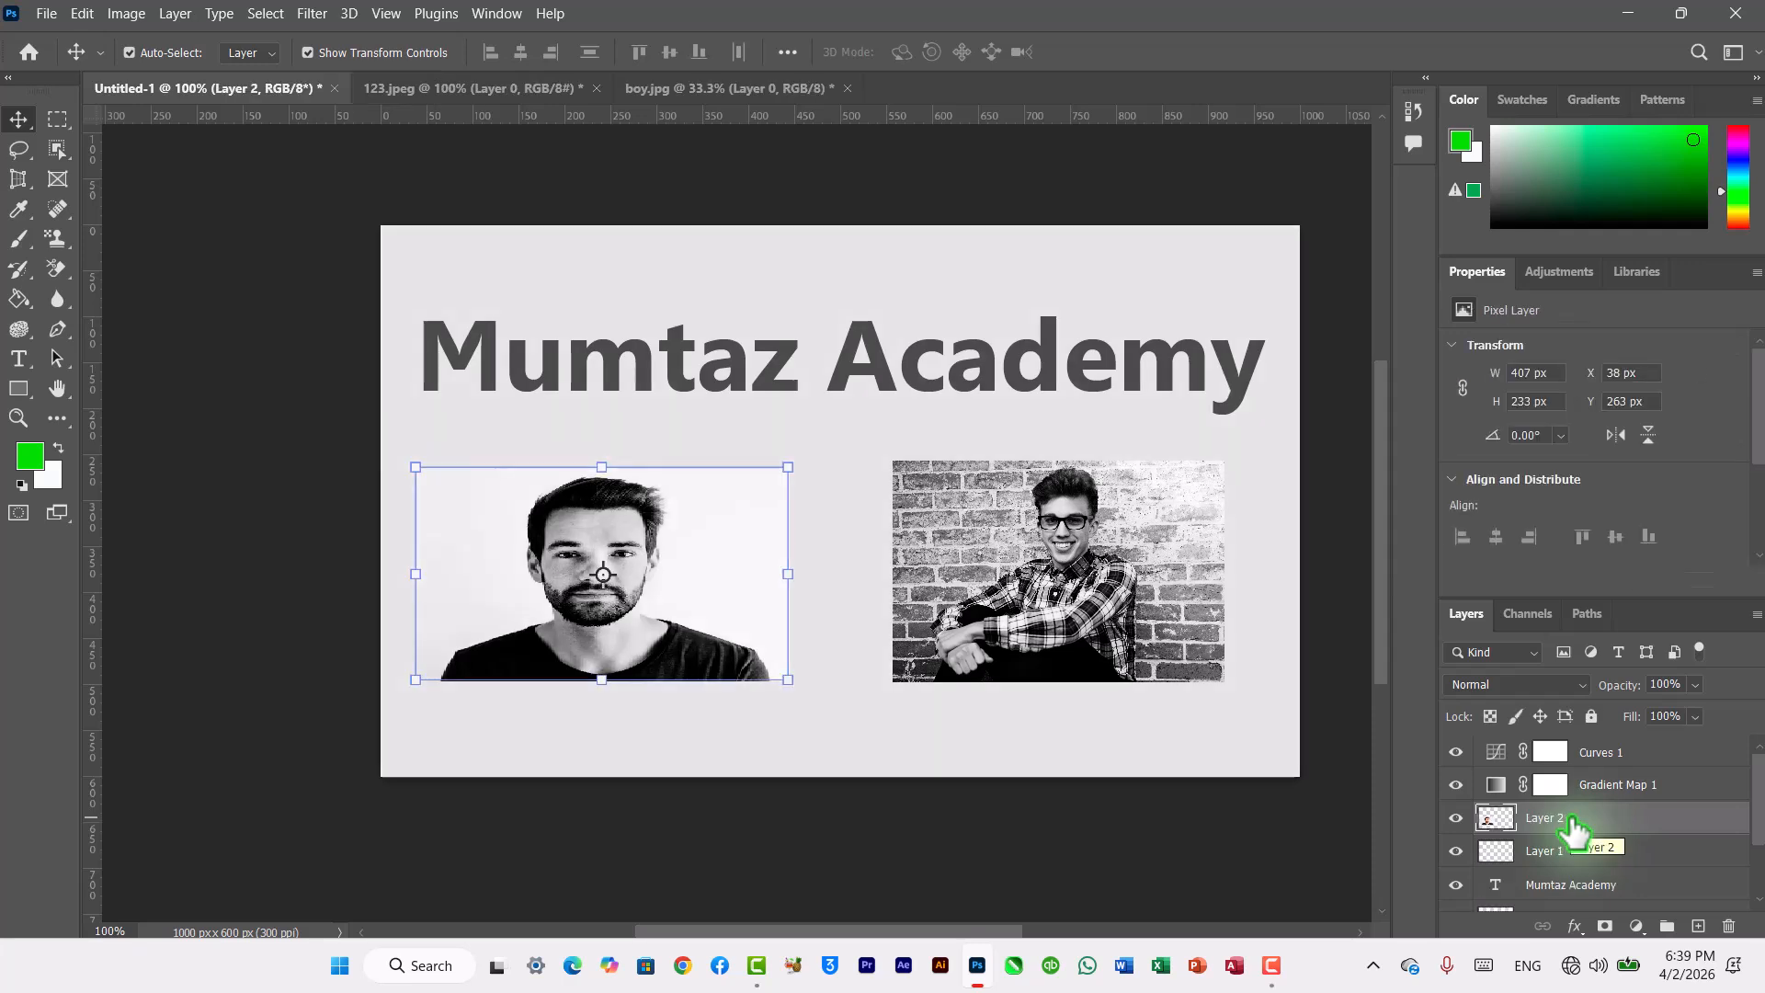
pyautogui.click(1601, 787)
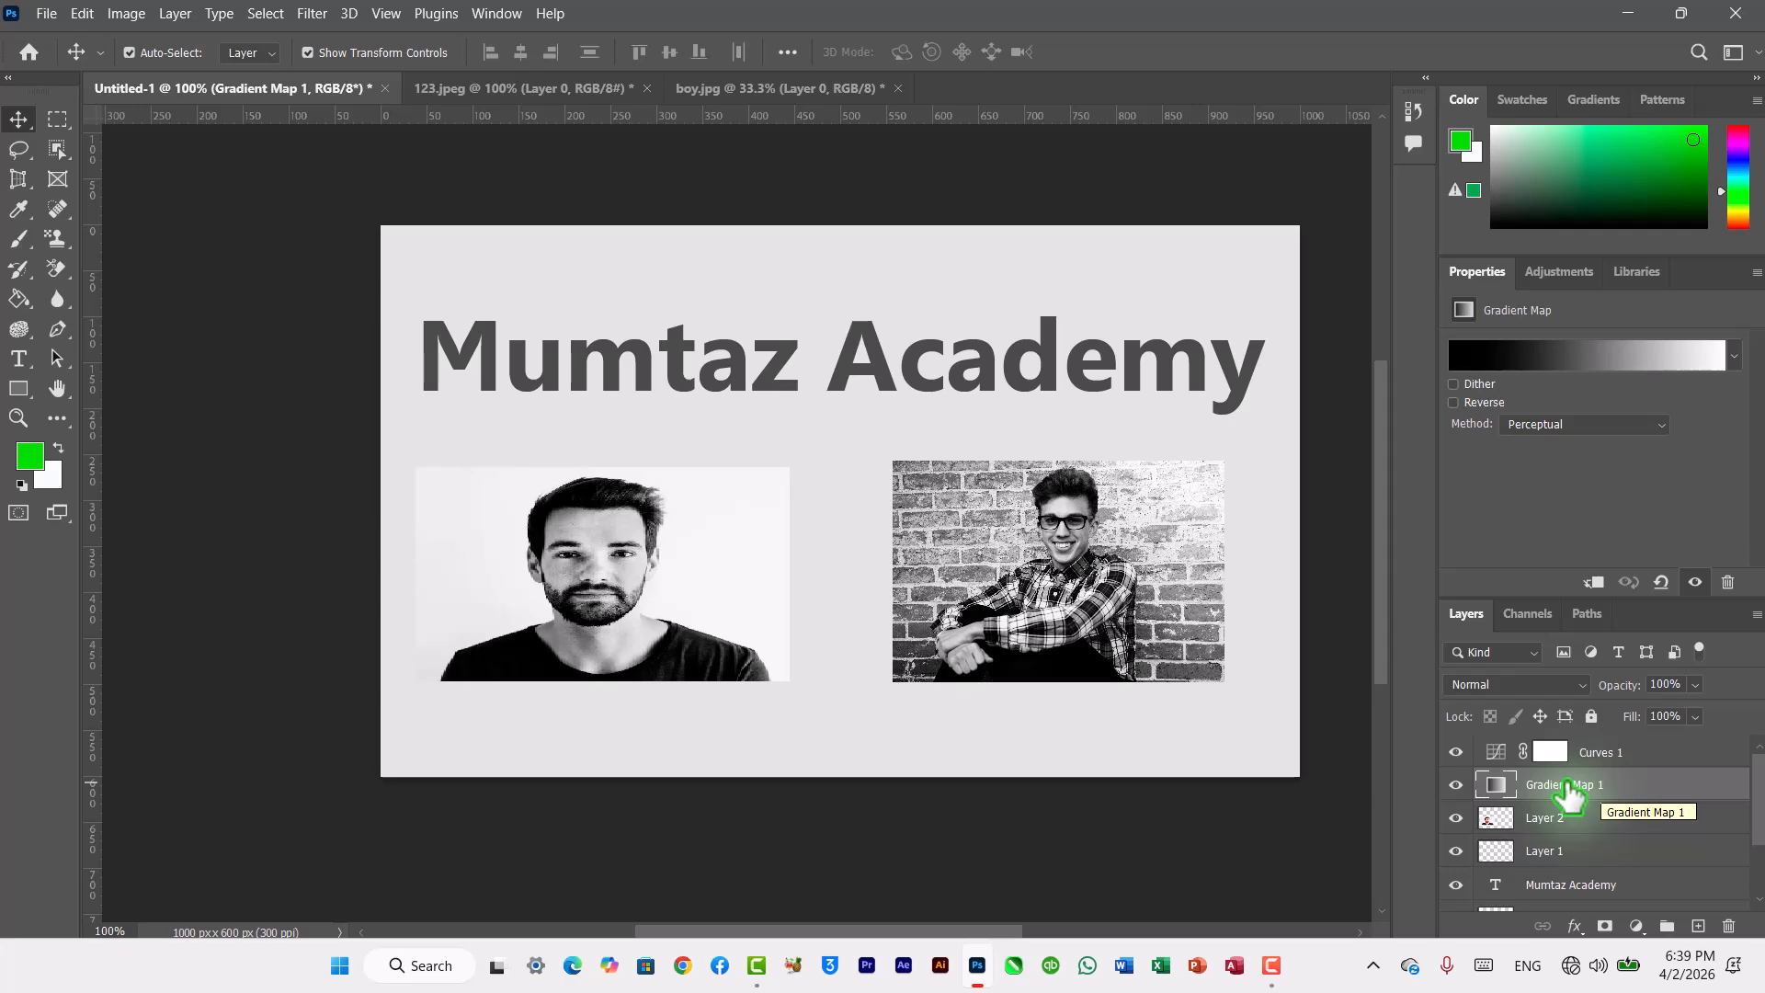
pyautogui.press('Delete')
pyautogui.click(1588, 763)
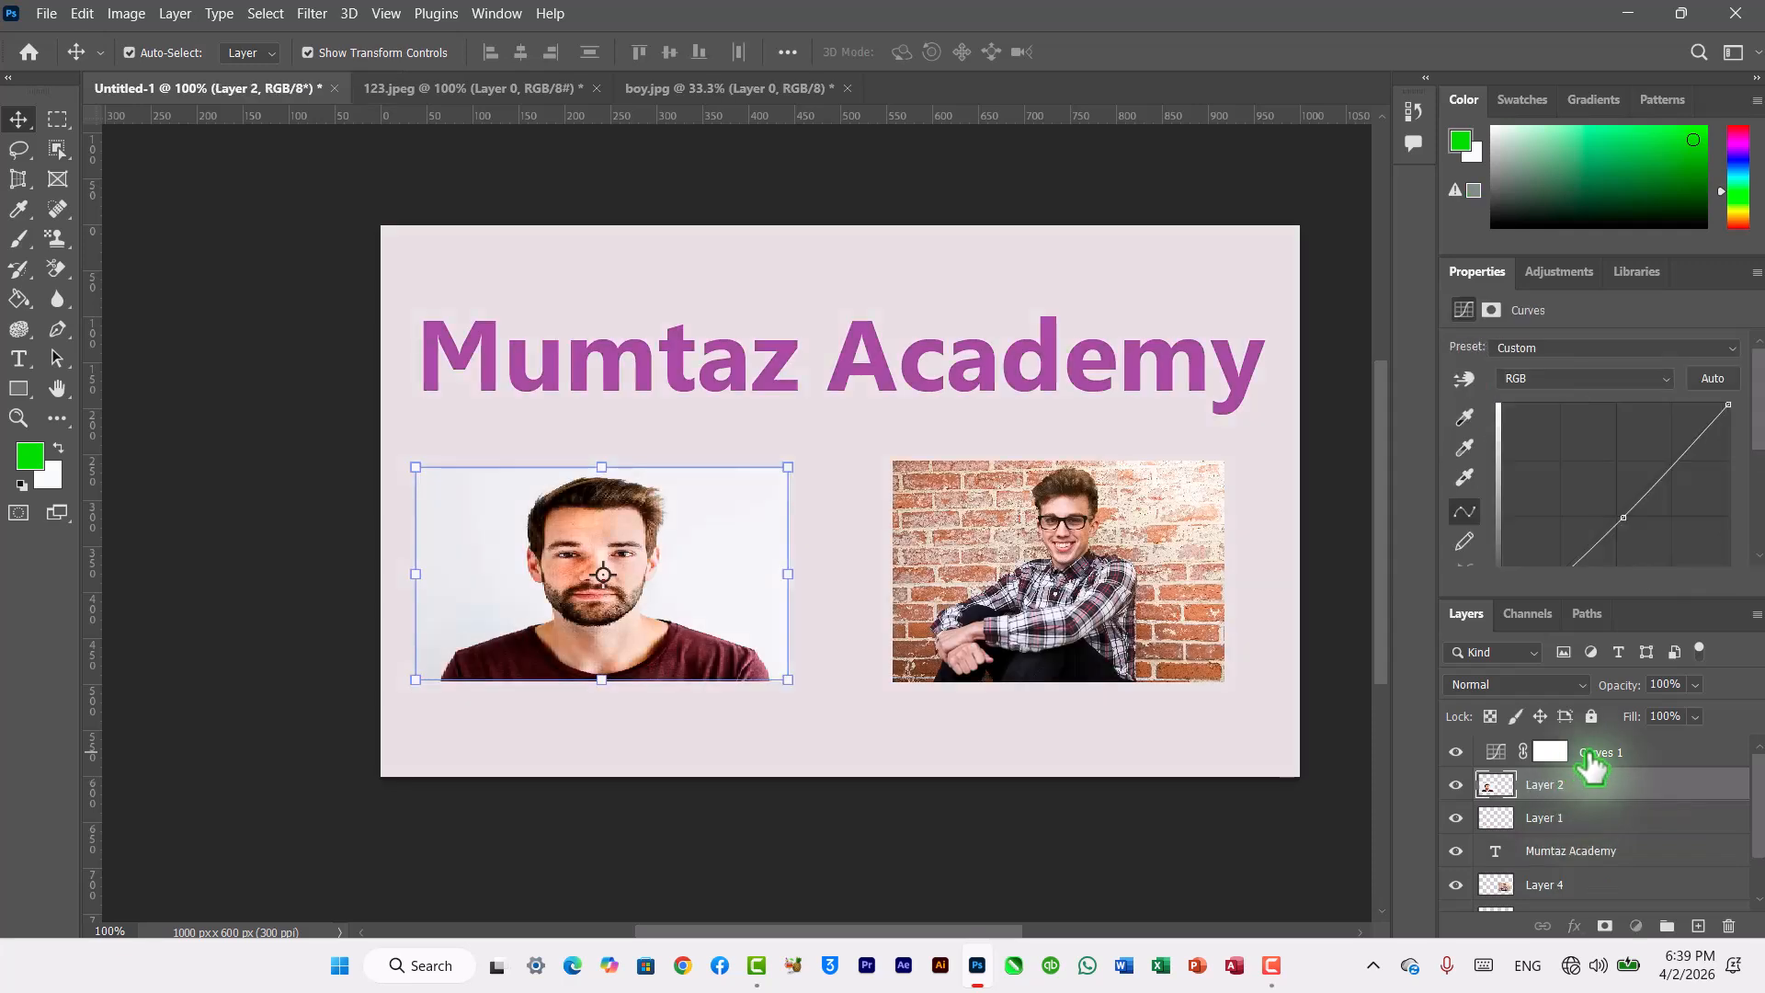
pyautogui.press('Delete')
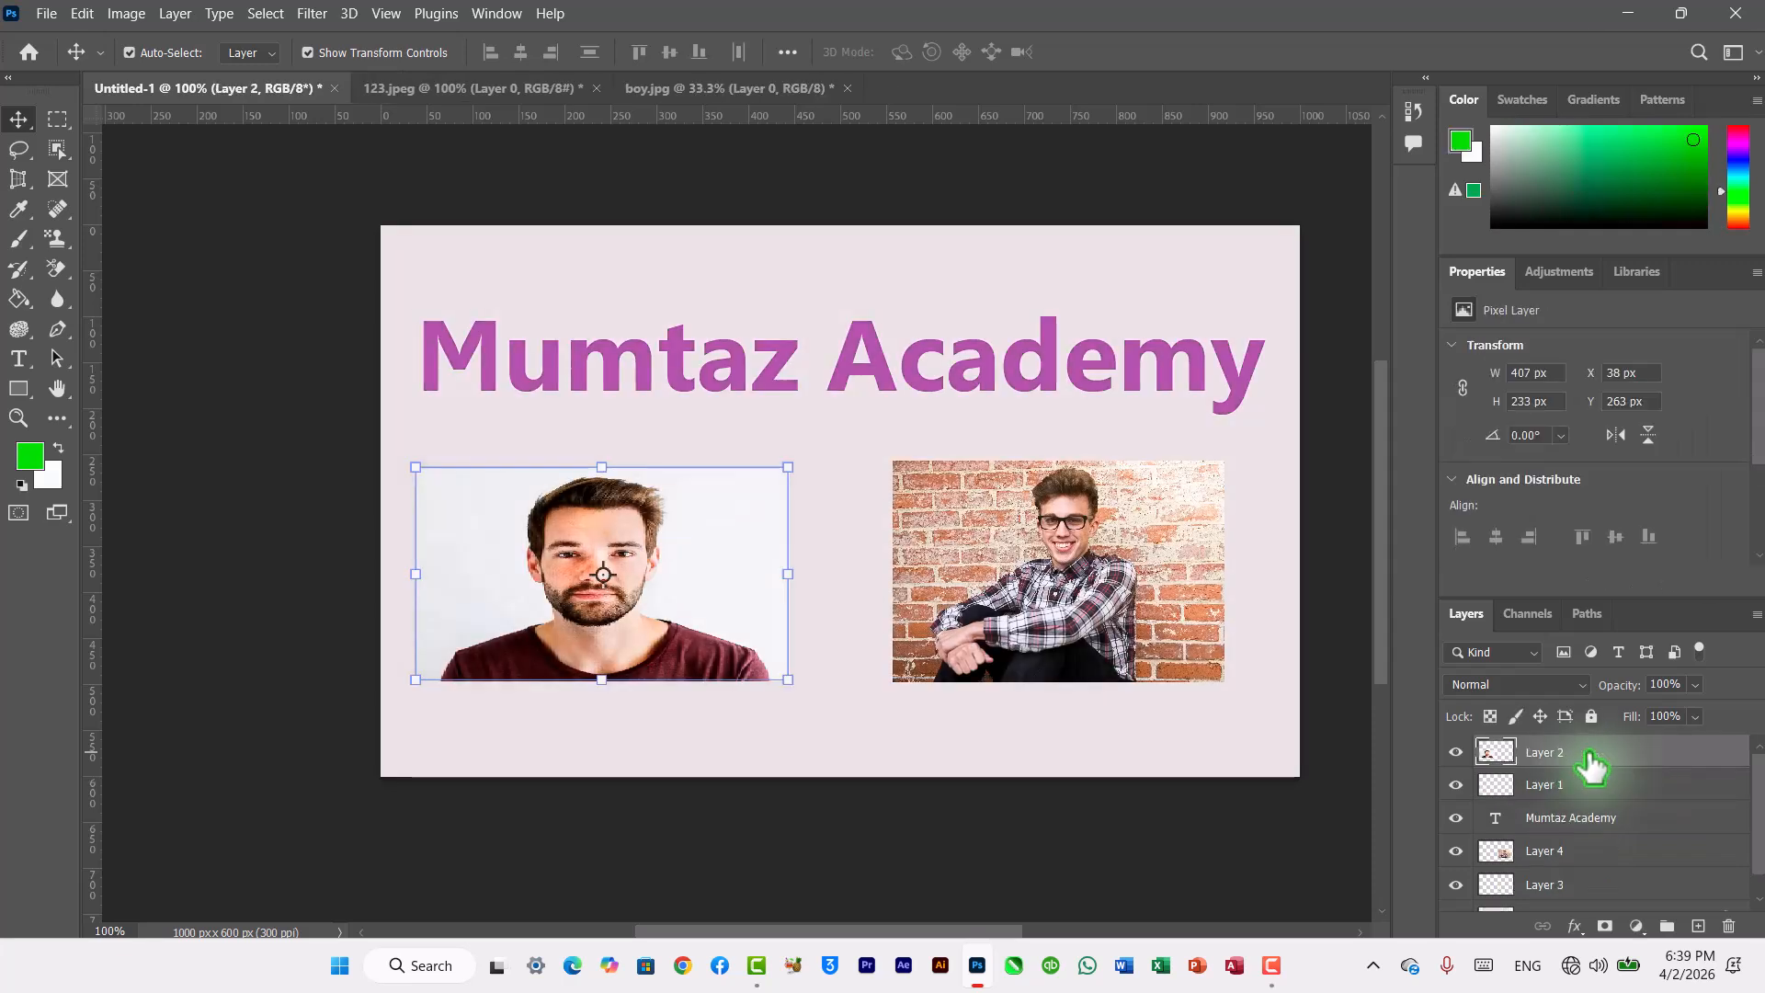
# Step: Open the Layer Style dialog for the Mumtaz Academy text layer and show its Styles presets
pyautogui.click(1209, 736)
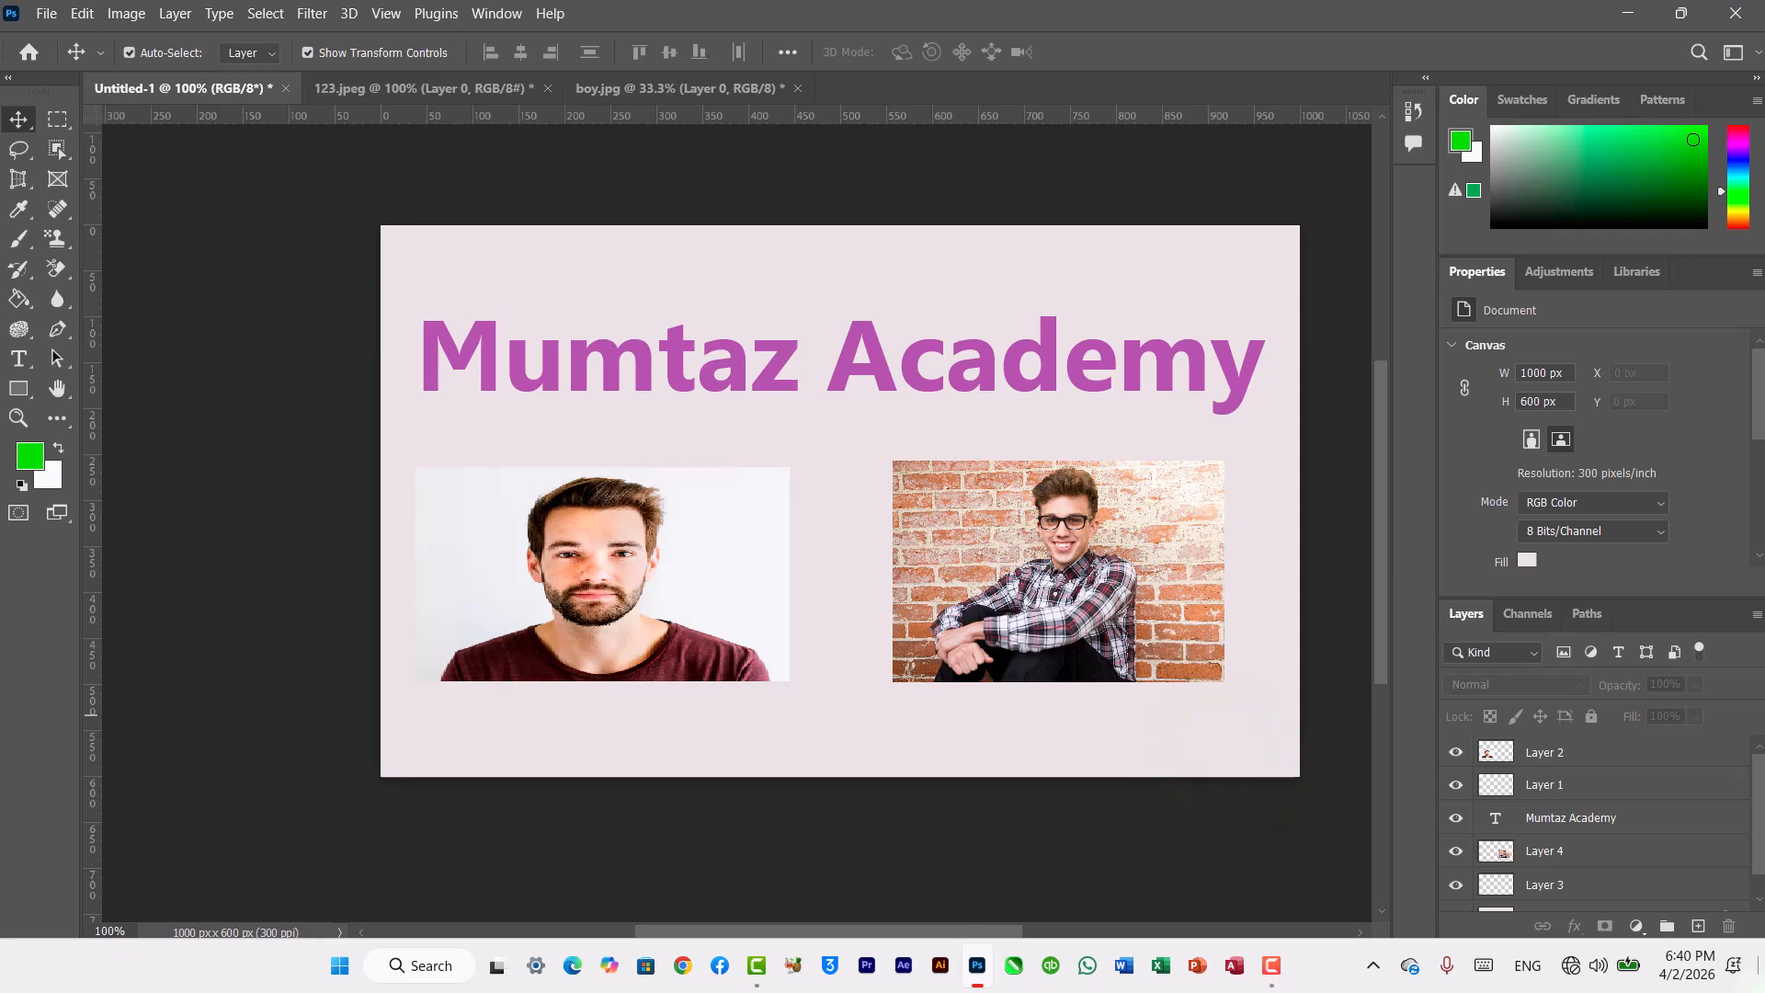
pyautogui.click(1674, 838)
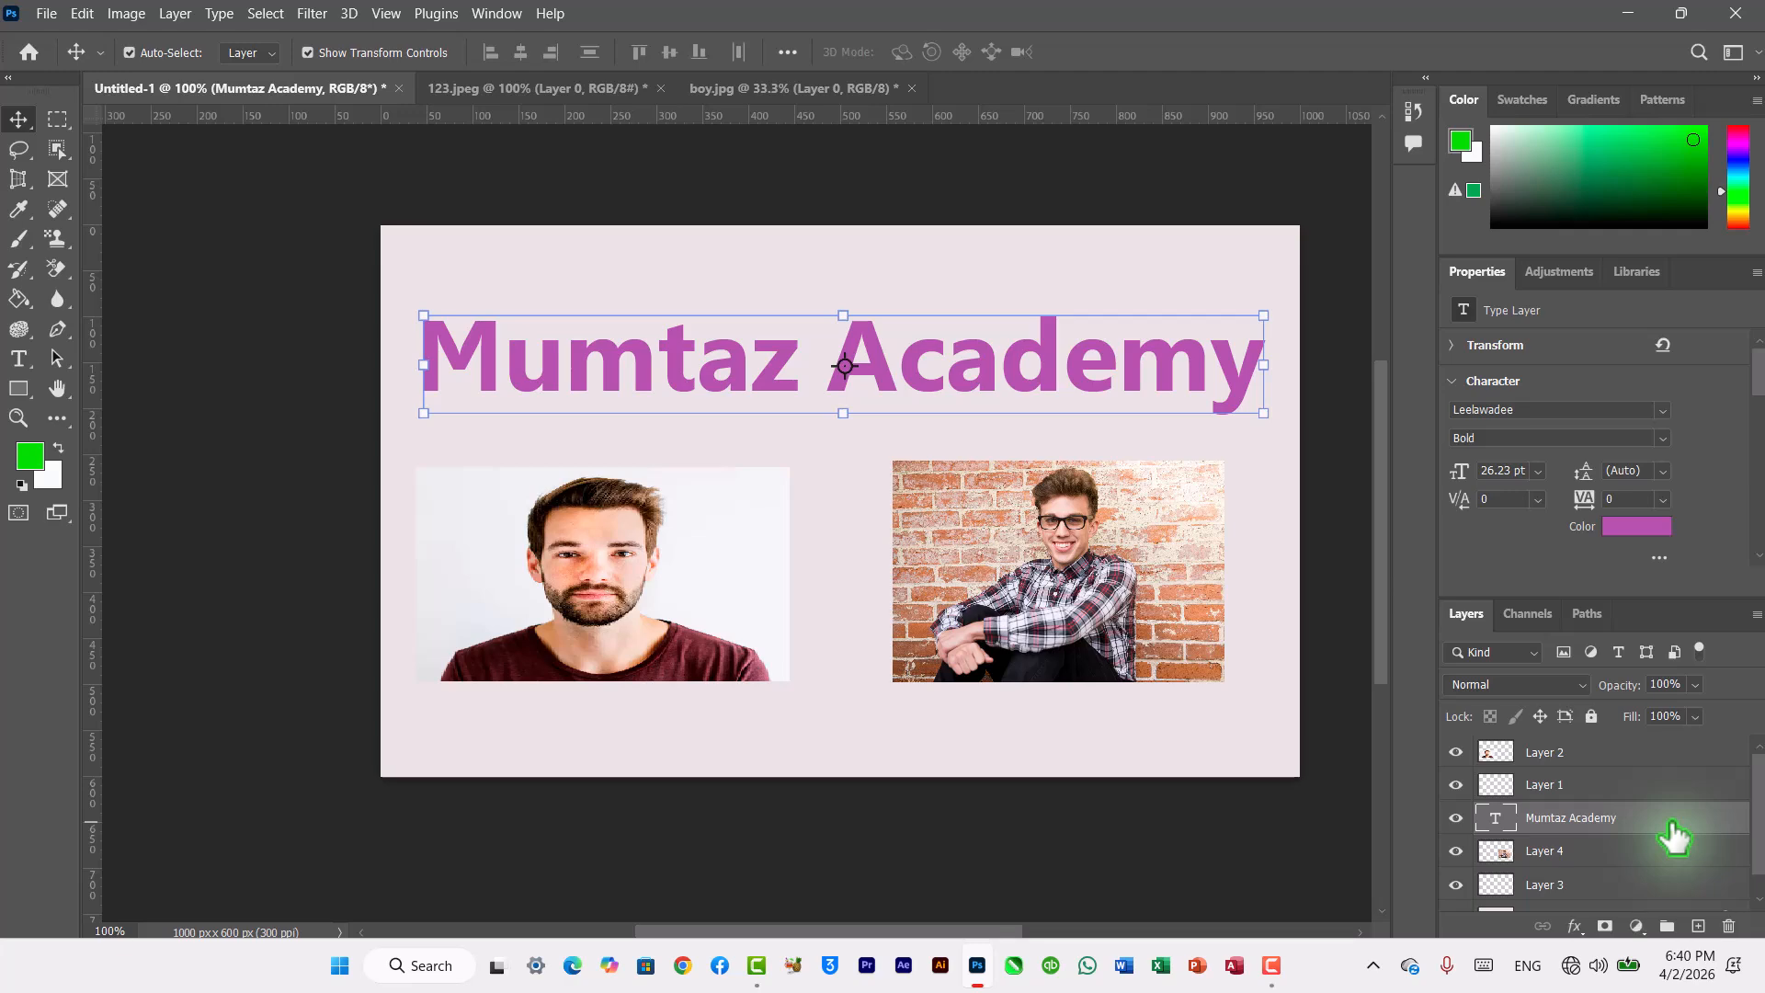
pyautogui.doubleClick(1674, 838)
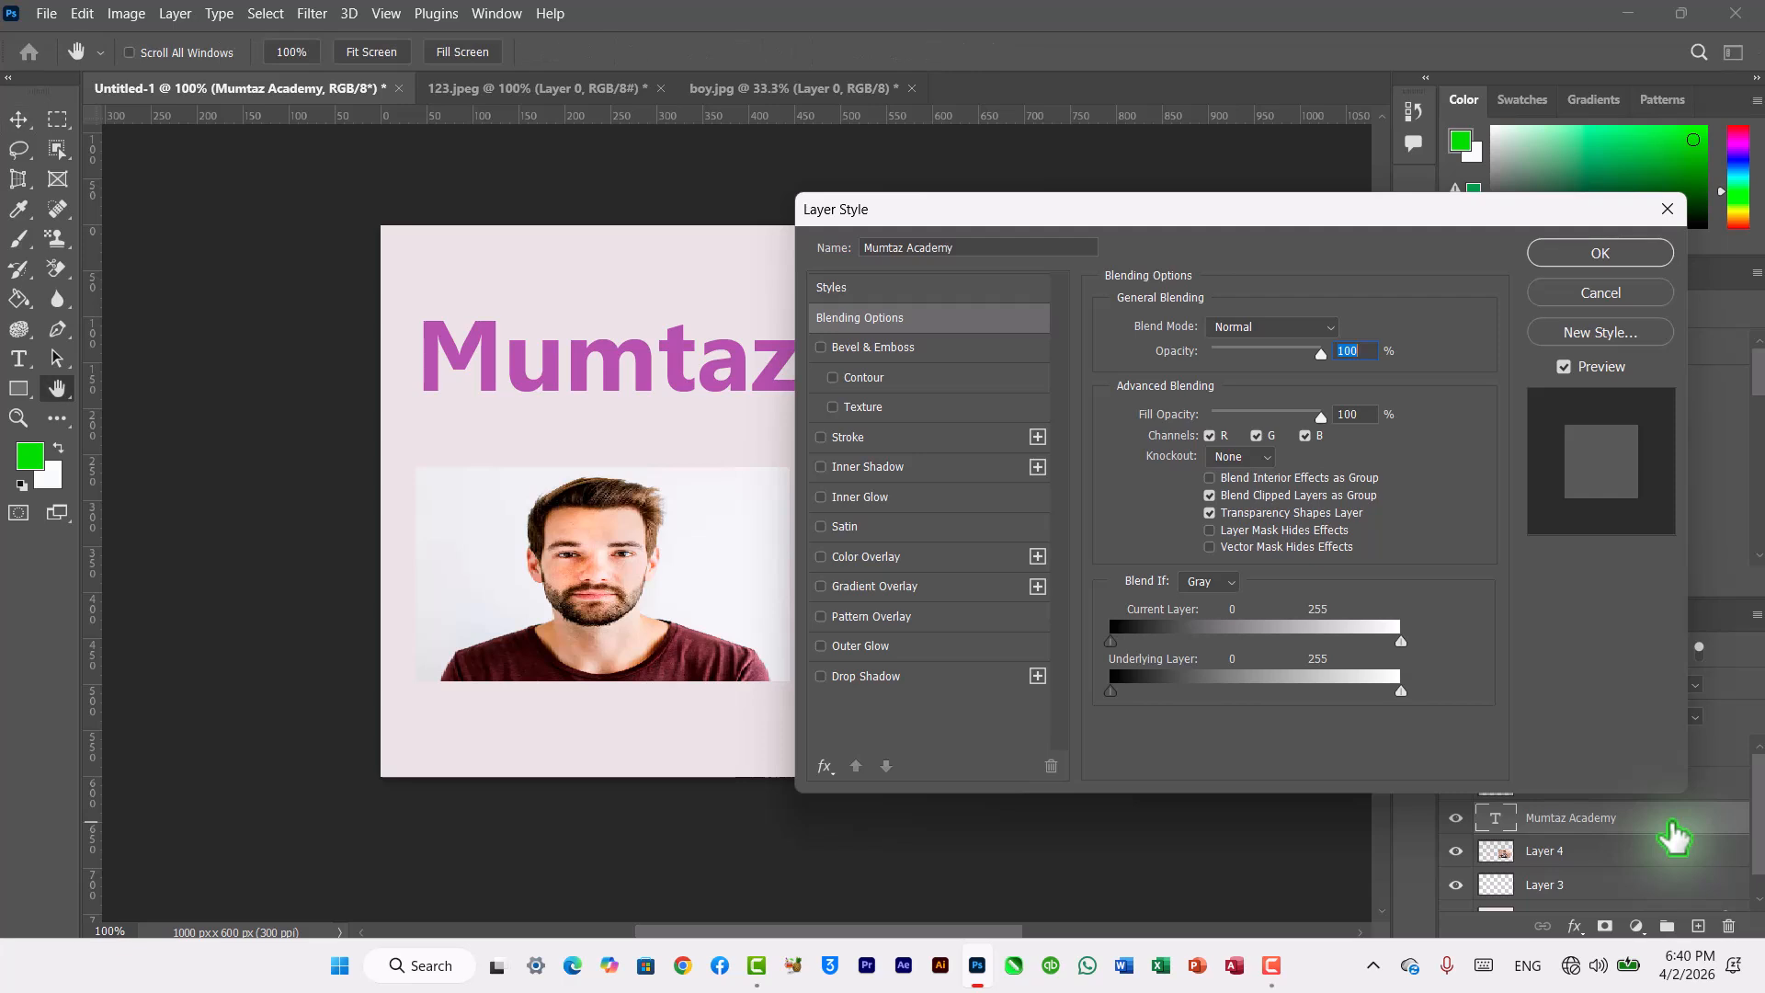
pyautogui.moveTo(1039, 219); pyautogui.dragTo(715, 444)
pyautogui.click(513, 520)
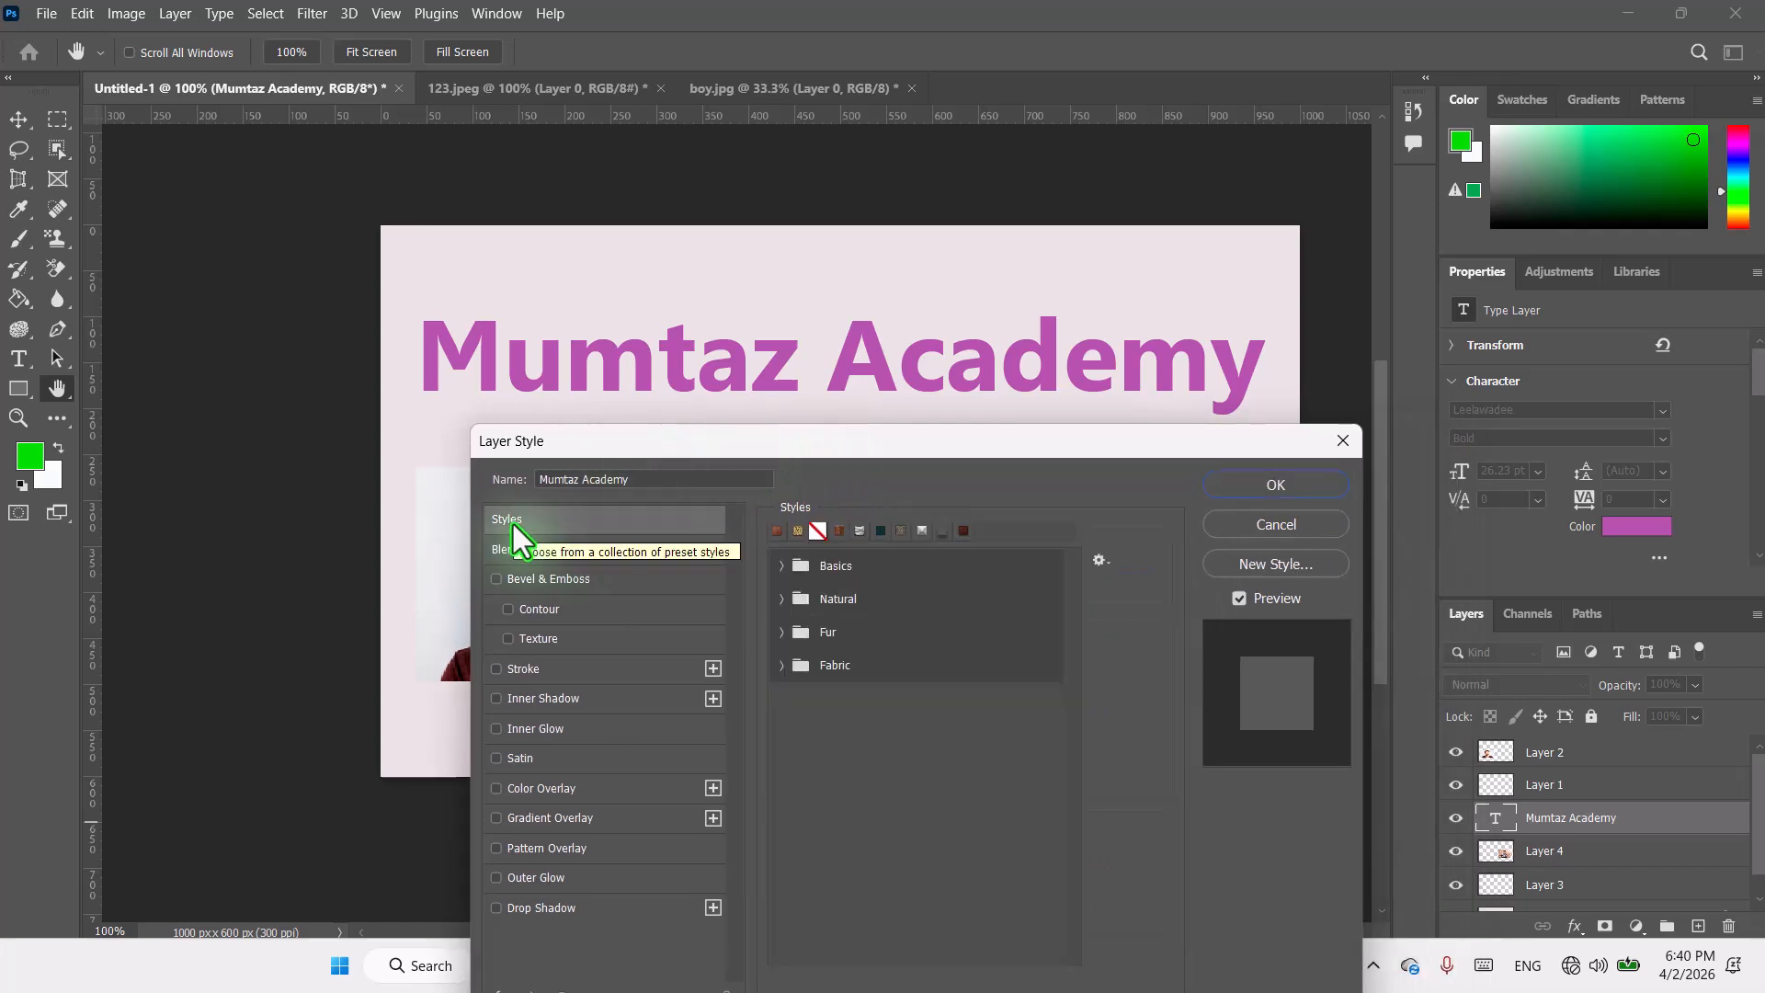
# Step: Try style presets from the Basics folder and the quick-access strip on the title text
pyautogui.click(782, 567)
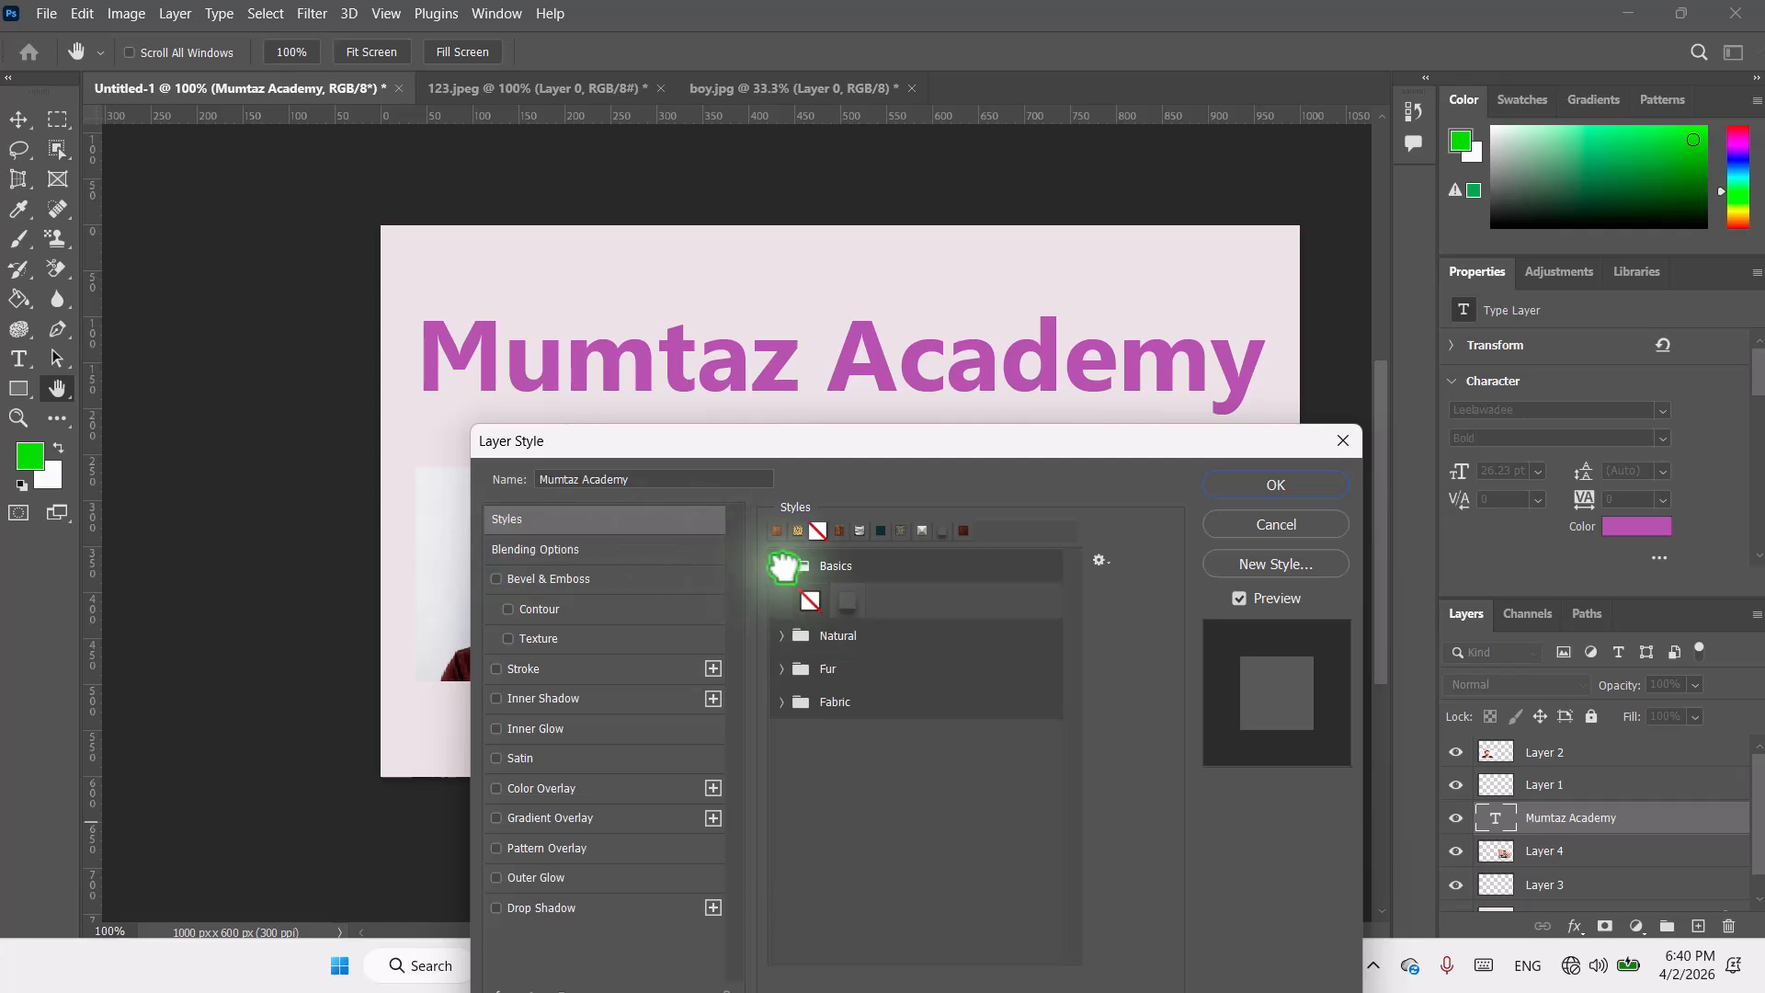
pyautogui.click(851, 606)
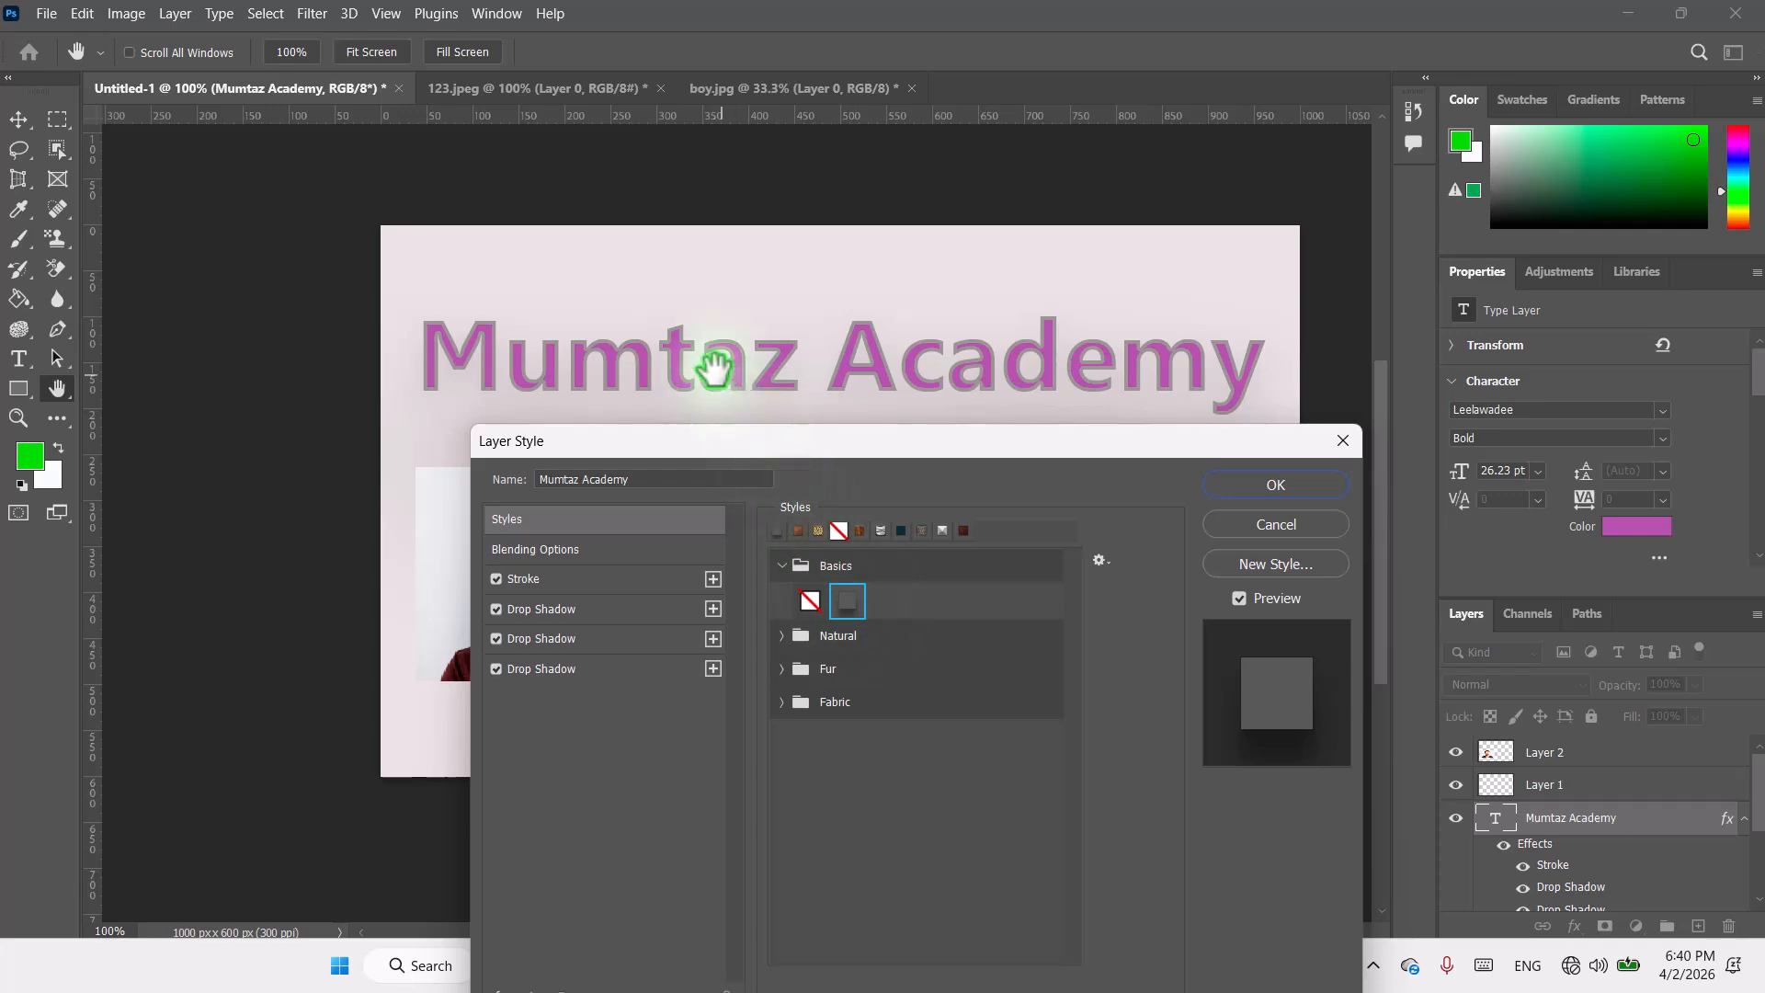
pyautogui.click(901, 531)
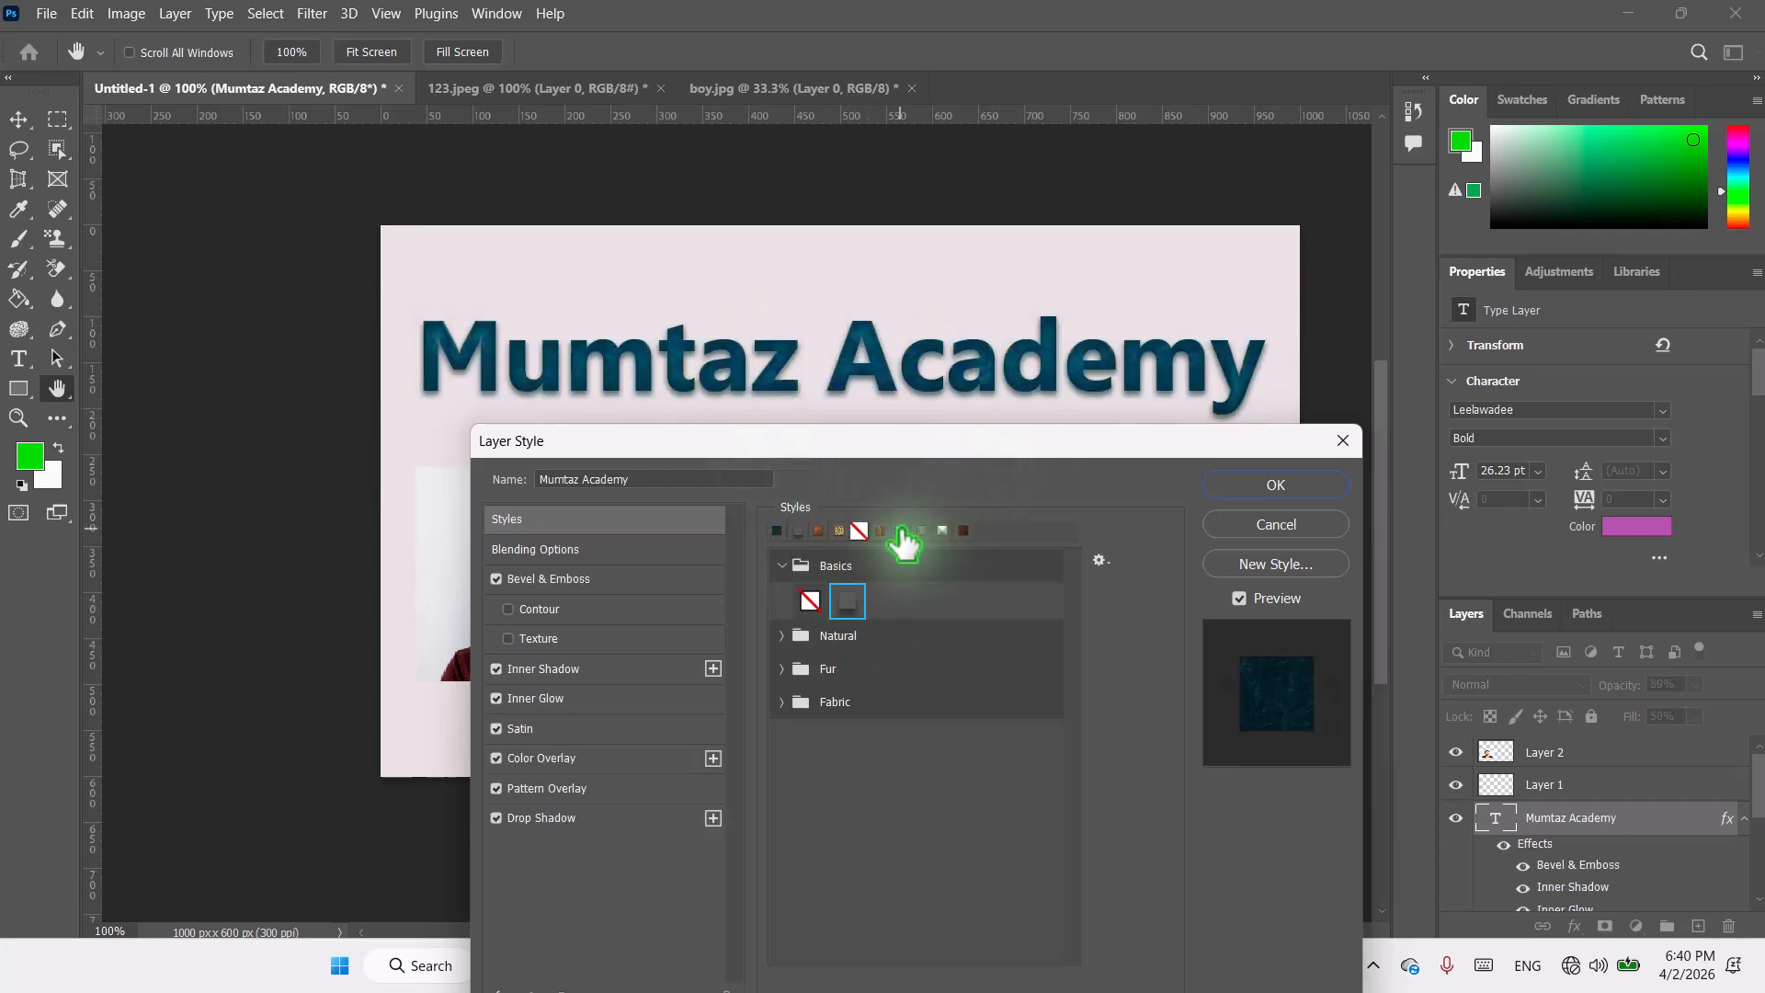
pyautogui.click(817, 533)
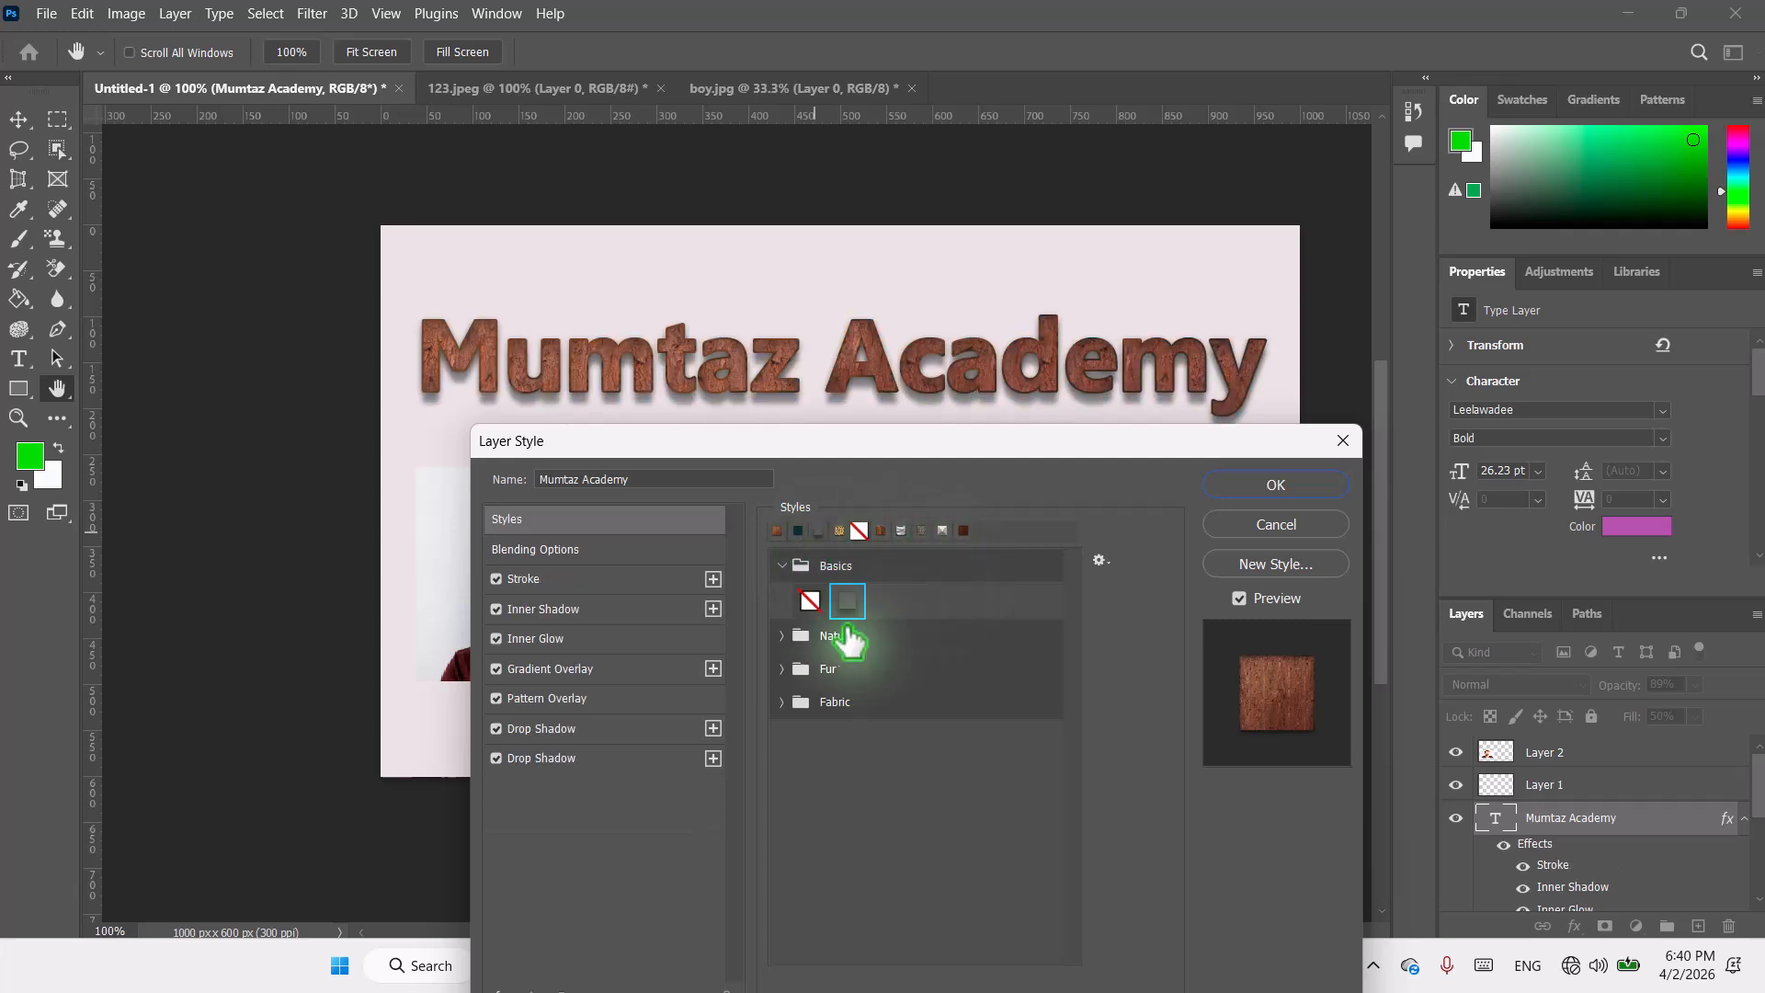
# Step: Try style presets from the Natural and Fabric folders on the Mumtaz Academy title text
pyautogui.click(784, 636)
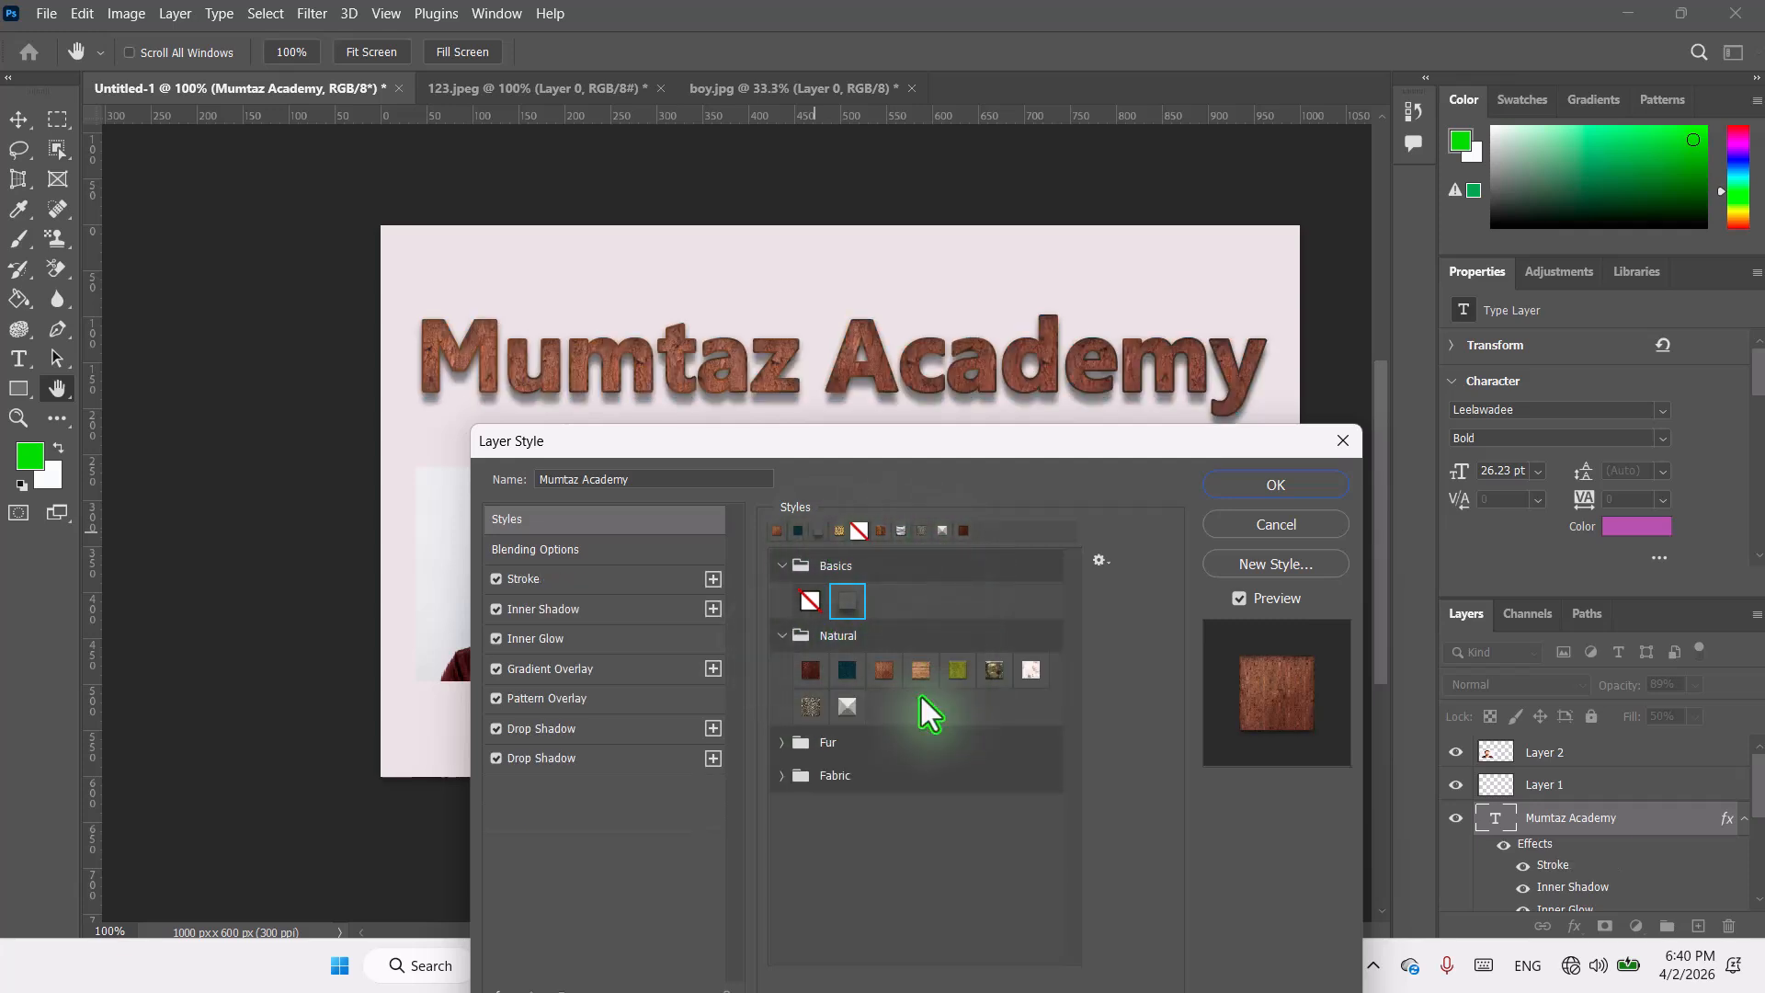
pyautogui.click(847, 708)
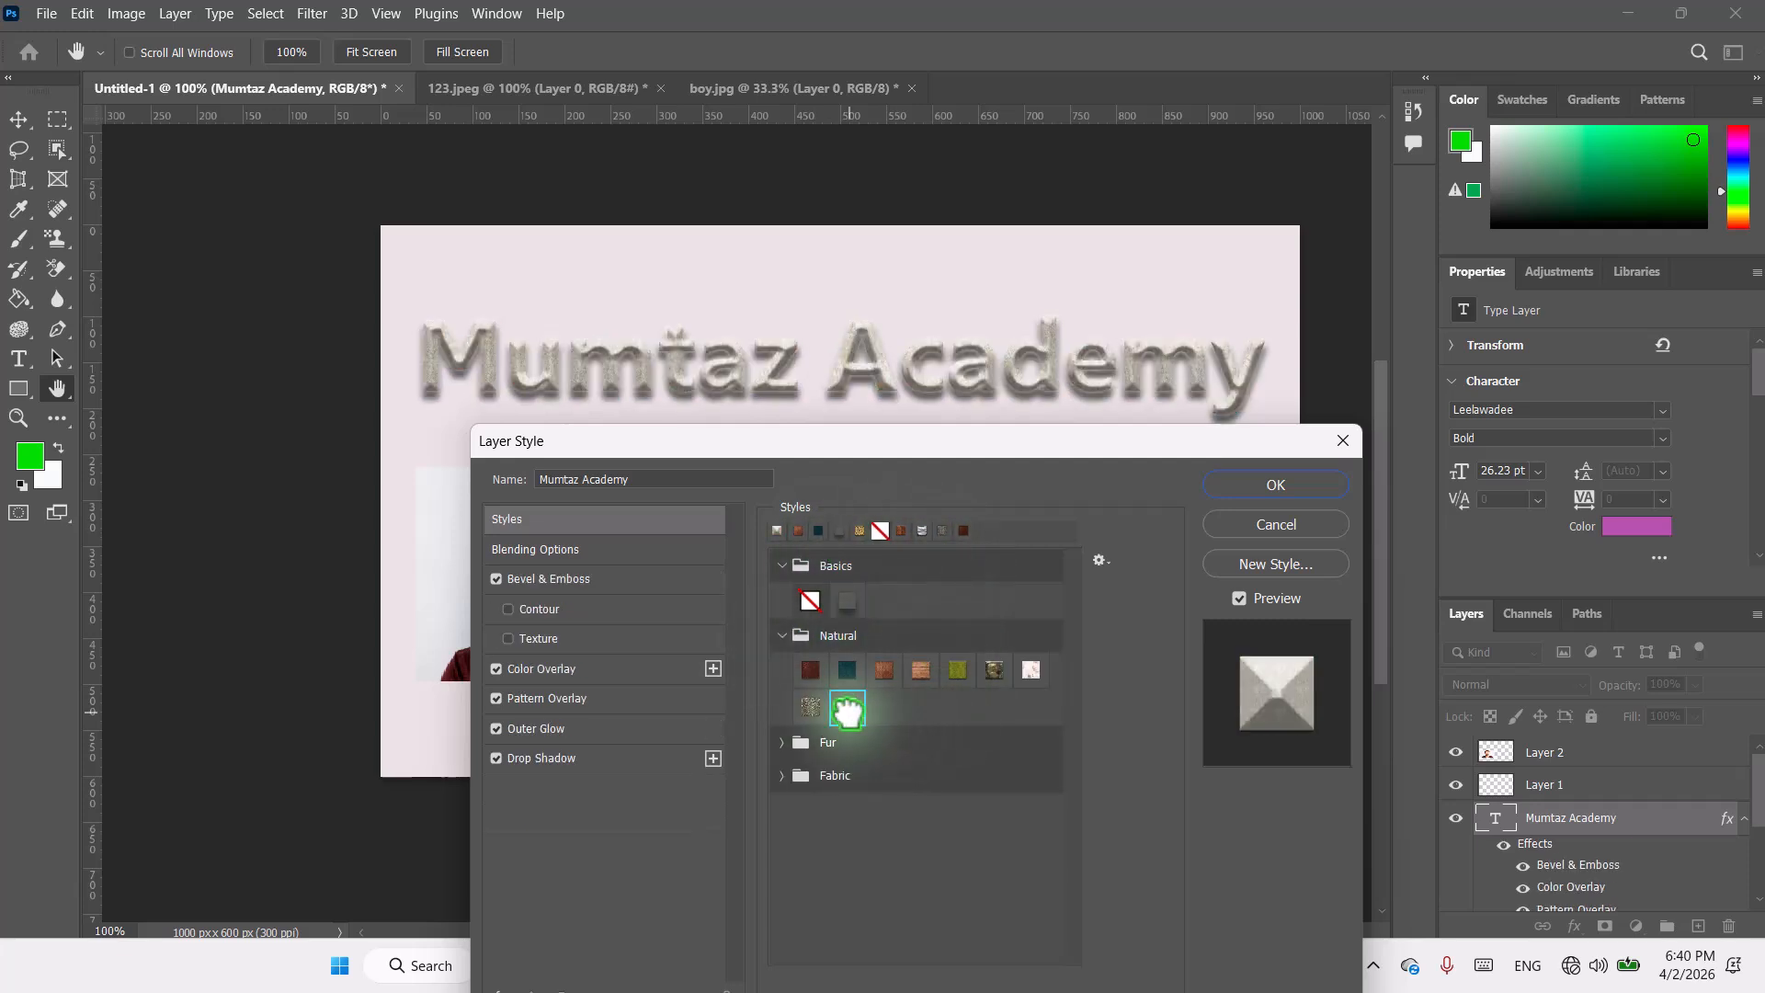
pyautogui.click(888, 675)
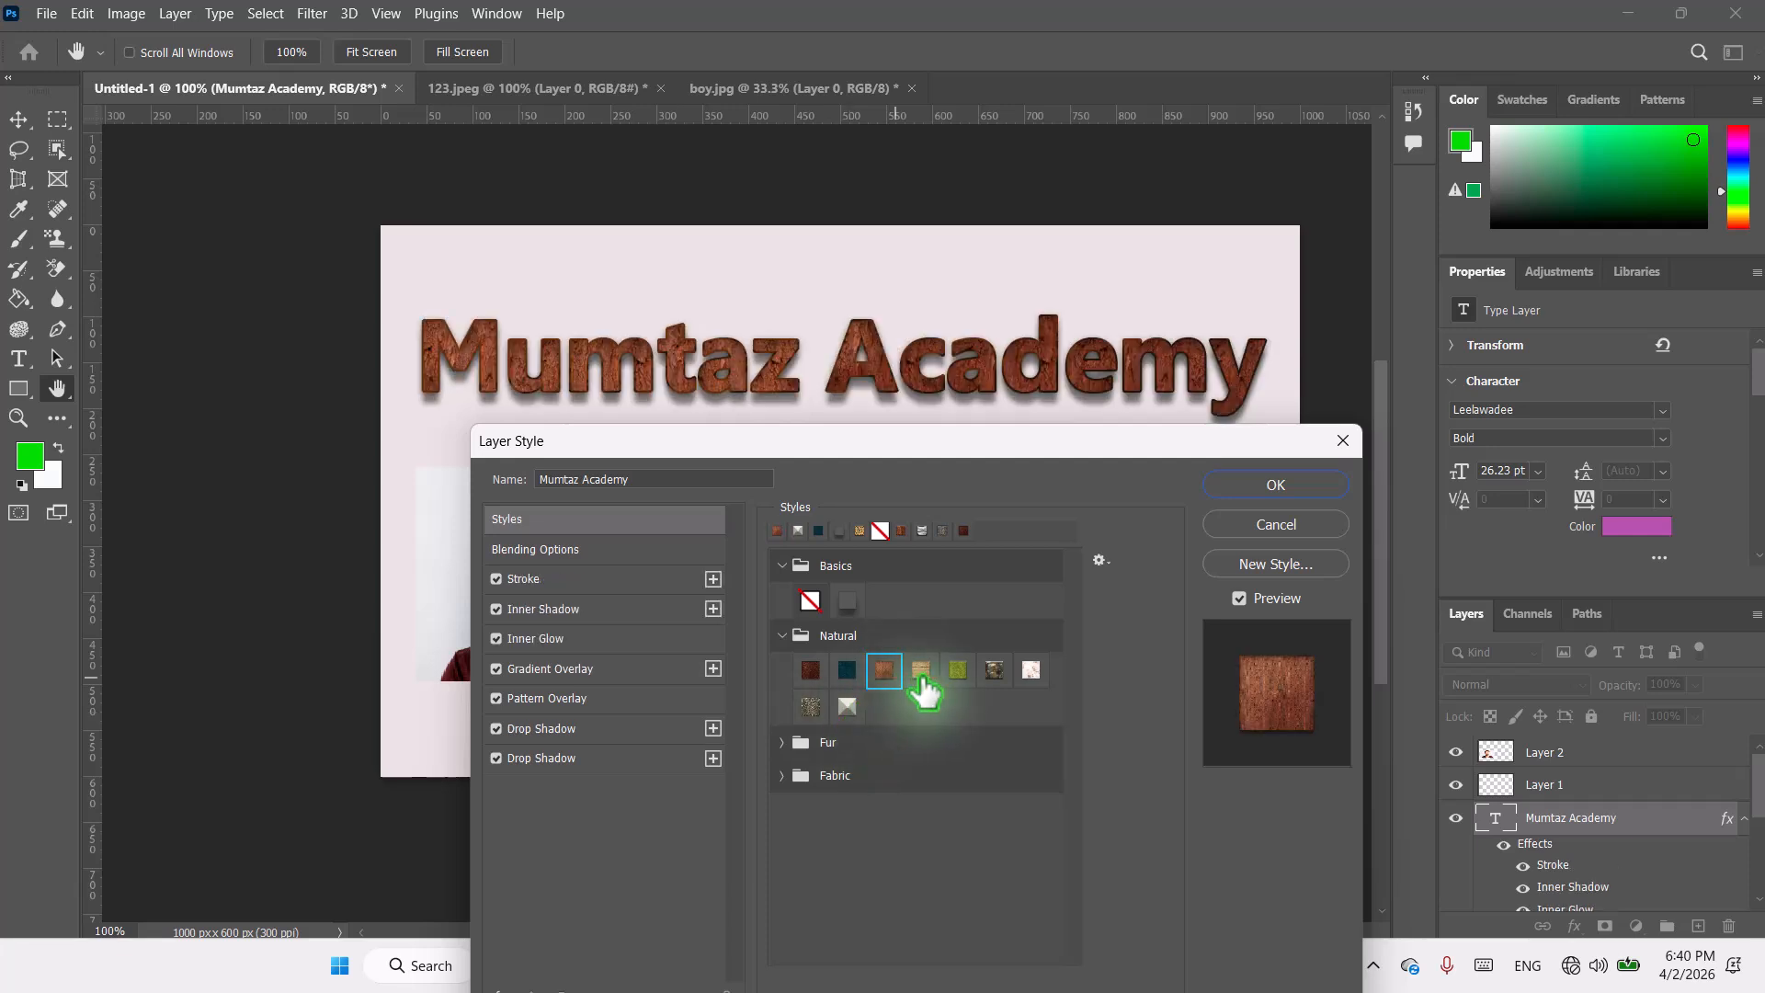
pyautogui.click(957, 673)
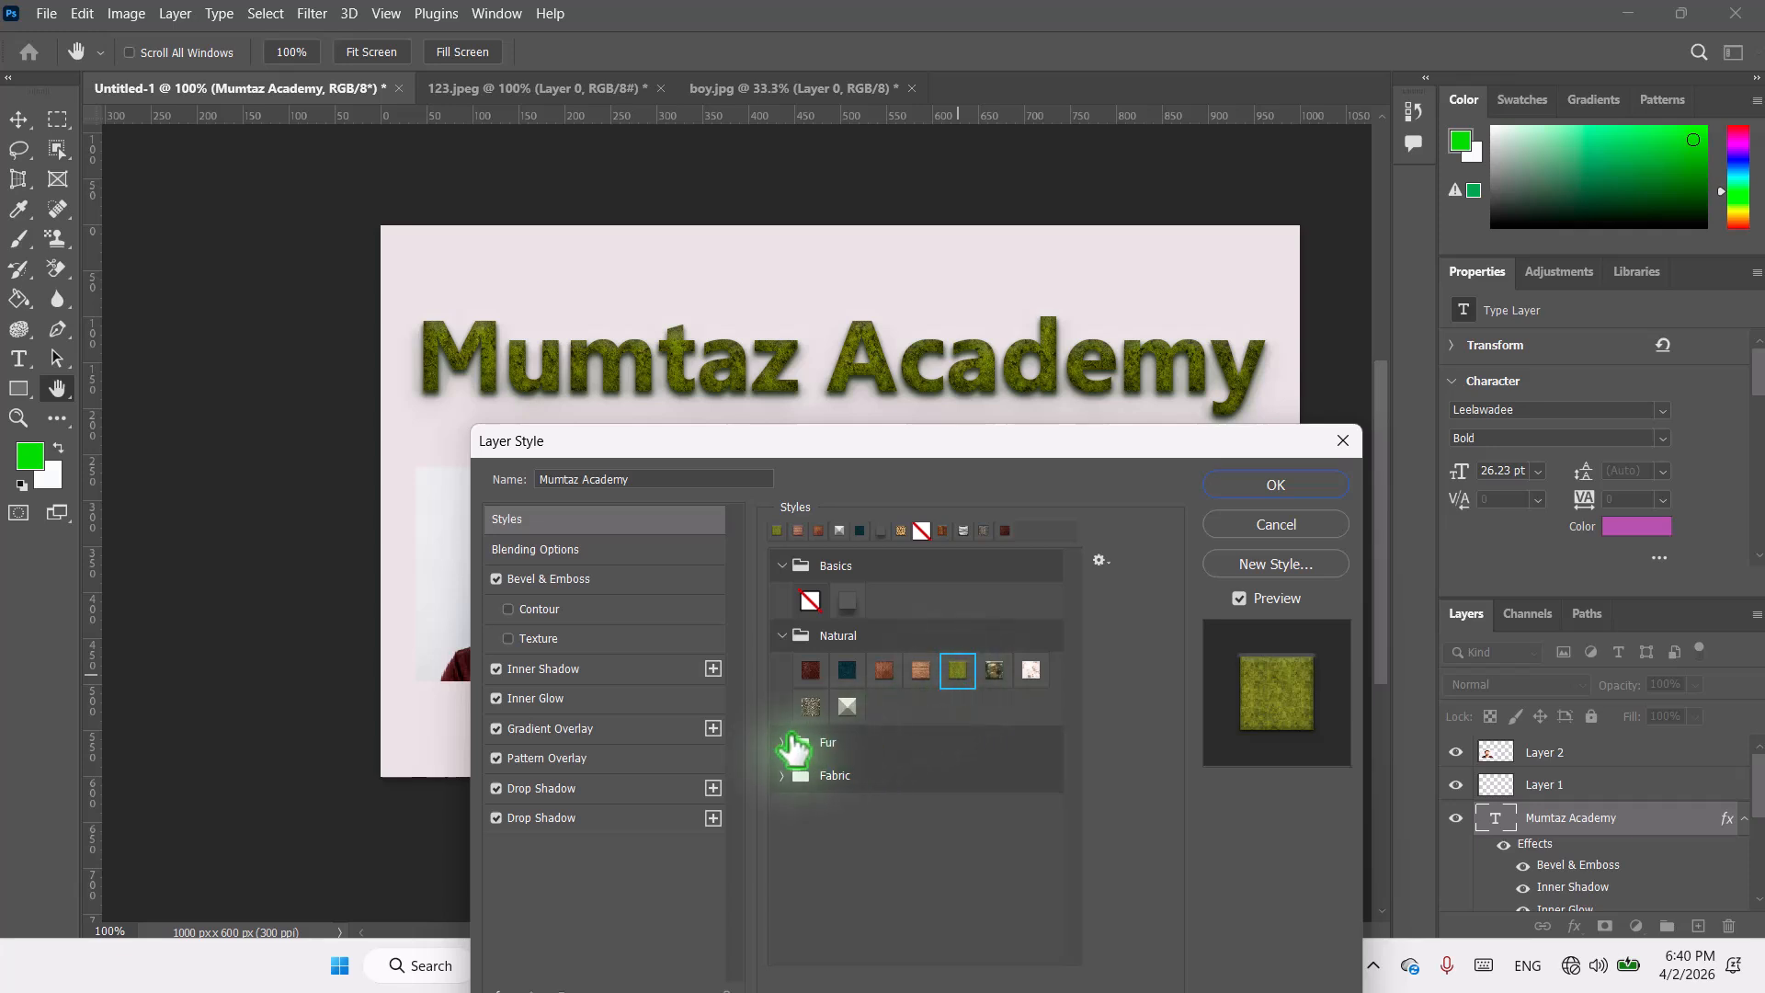
pyautogui.click(772, 776)
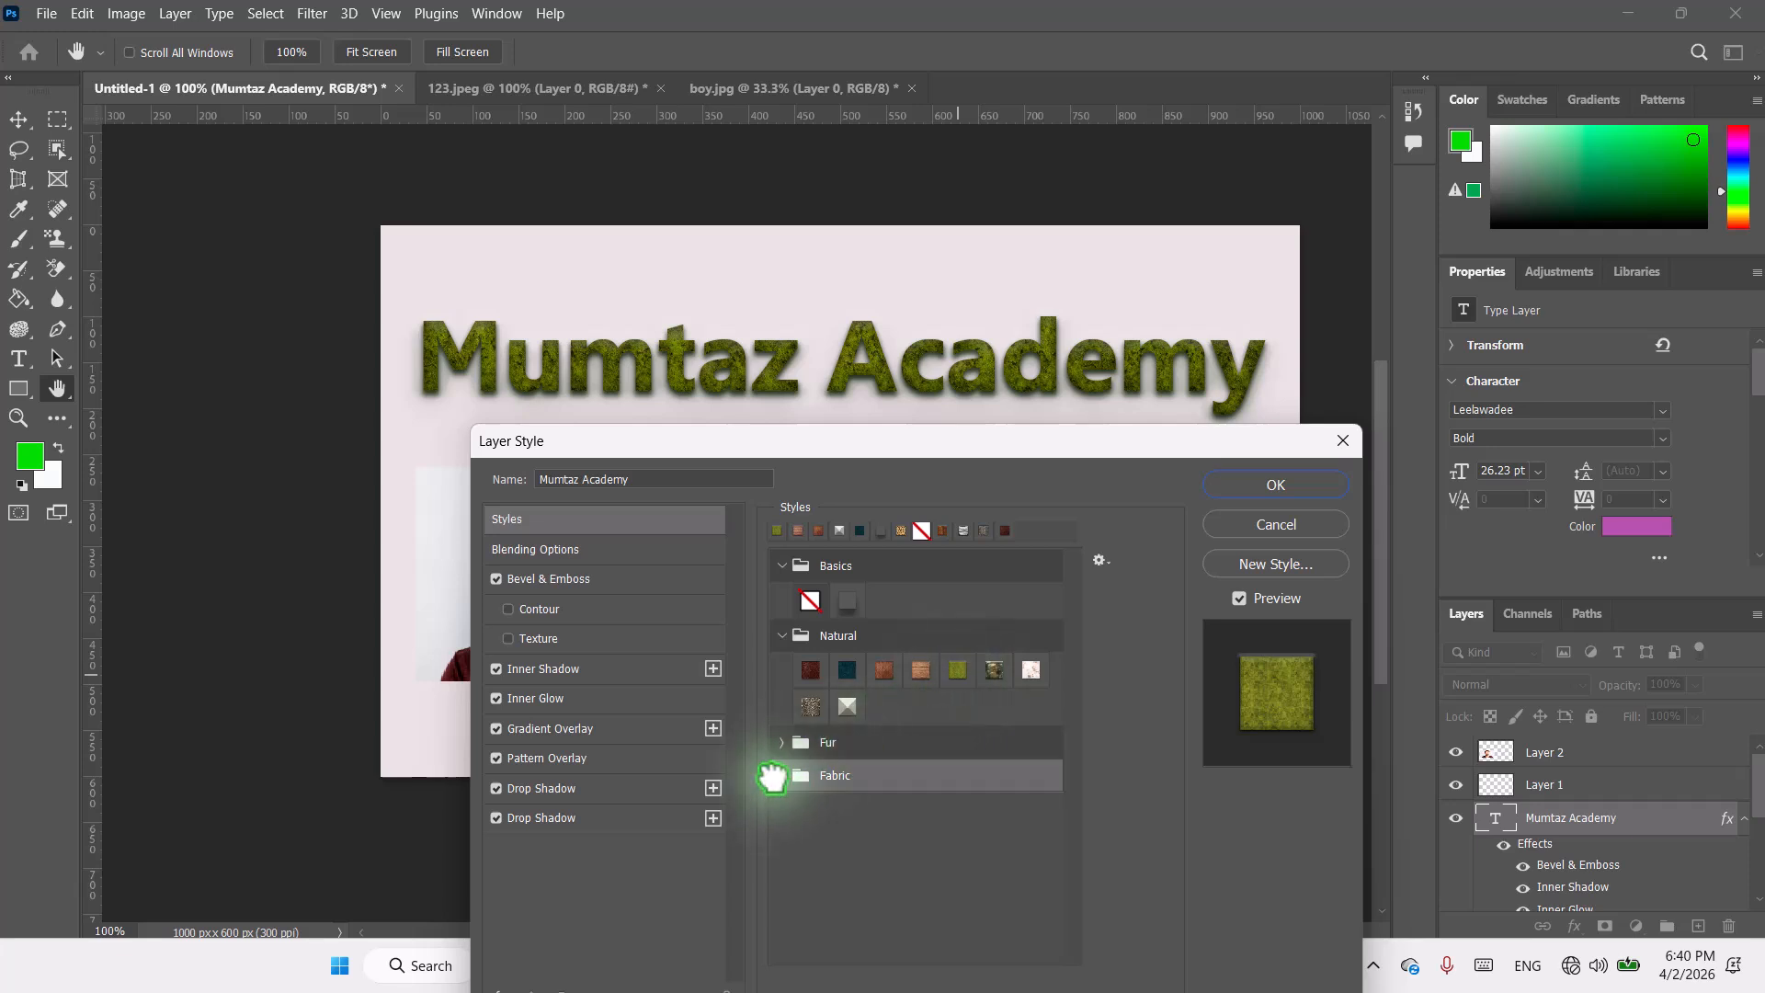
pyautogui.click(783, 776)
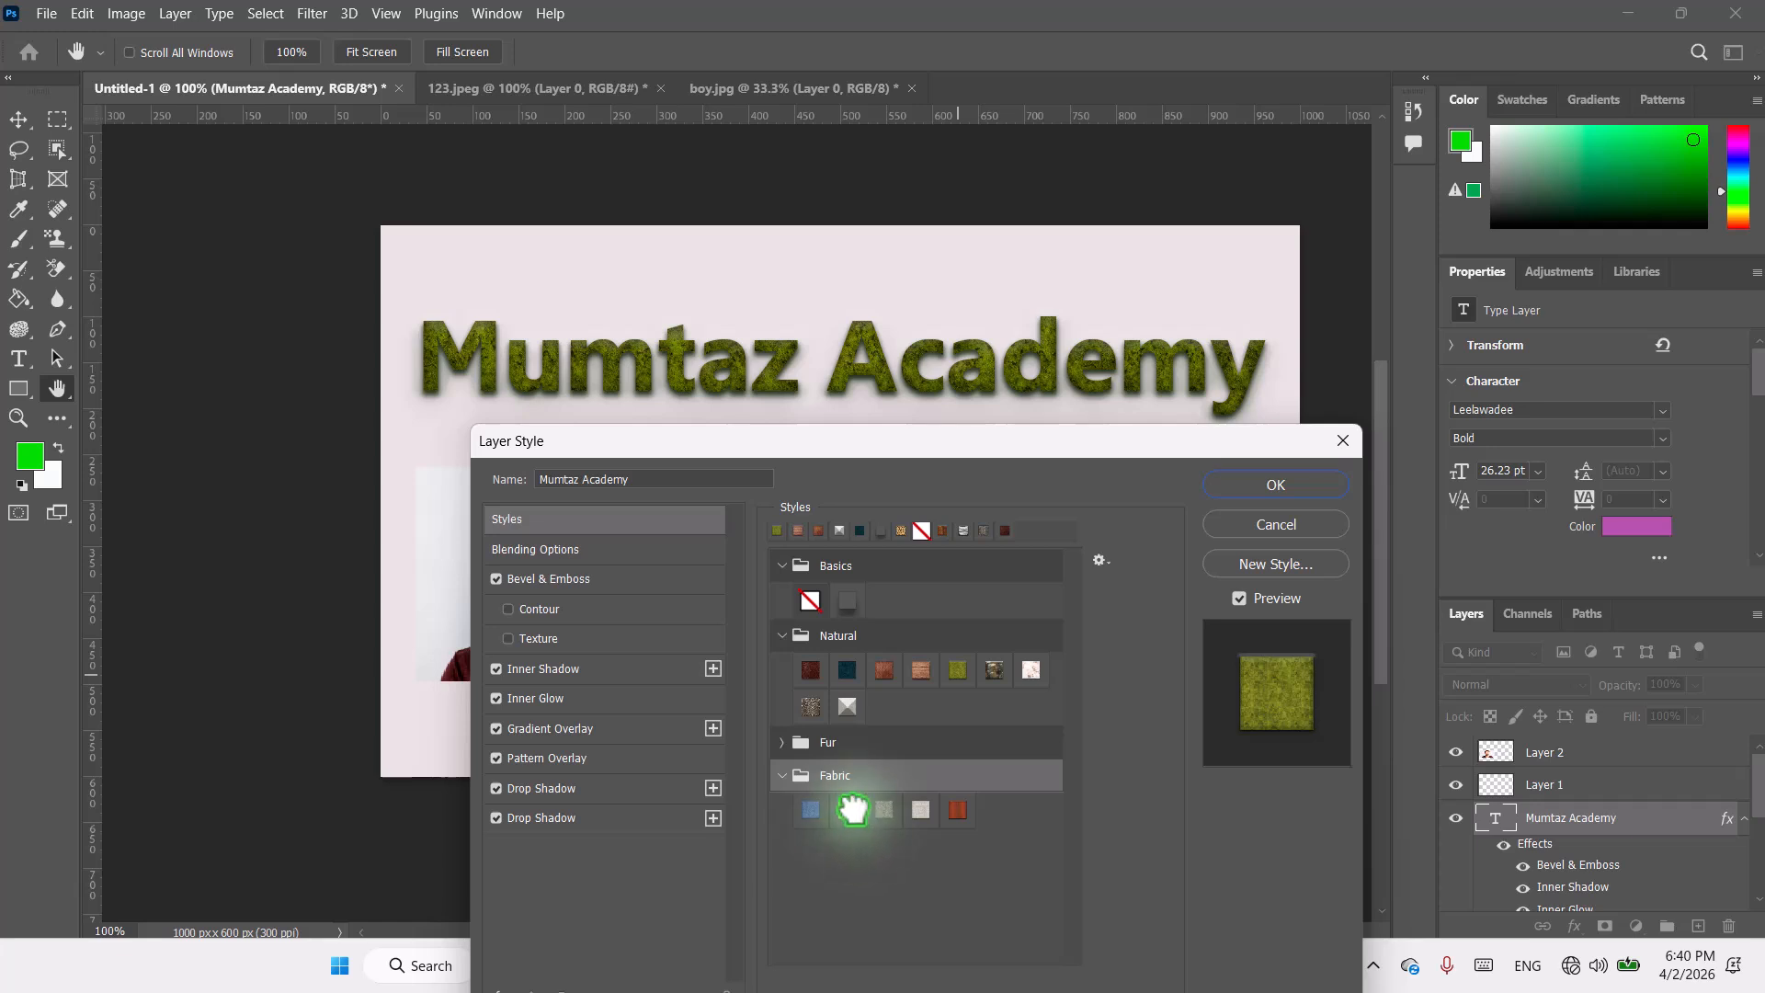
pyautogui.click(848, 810)
pyautogui.click(920, 809)
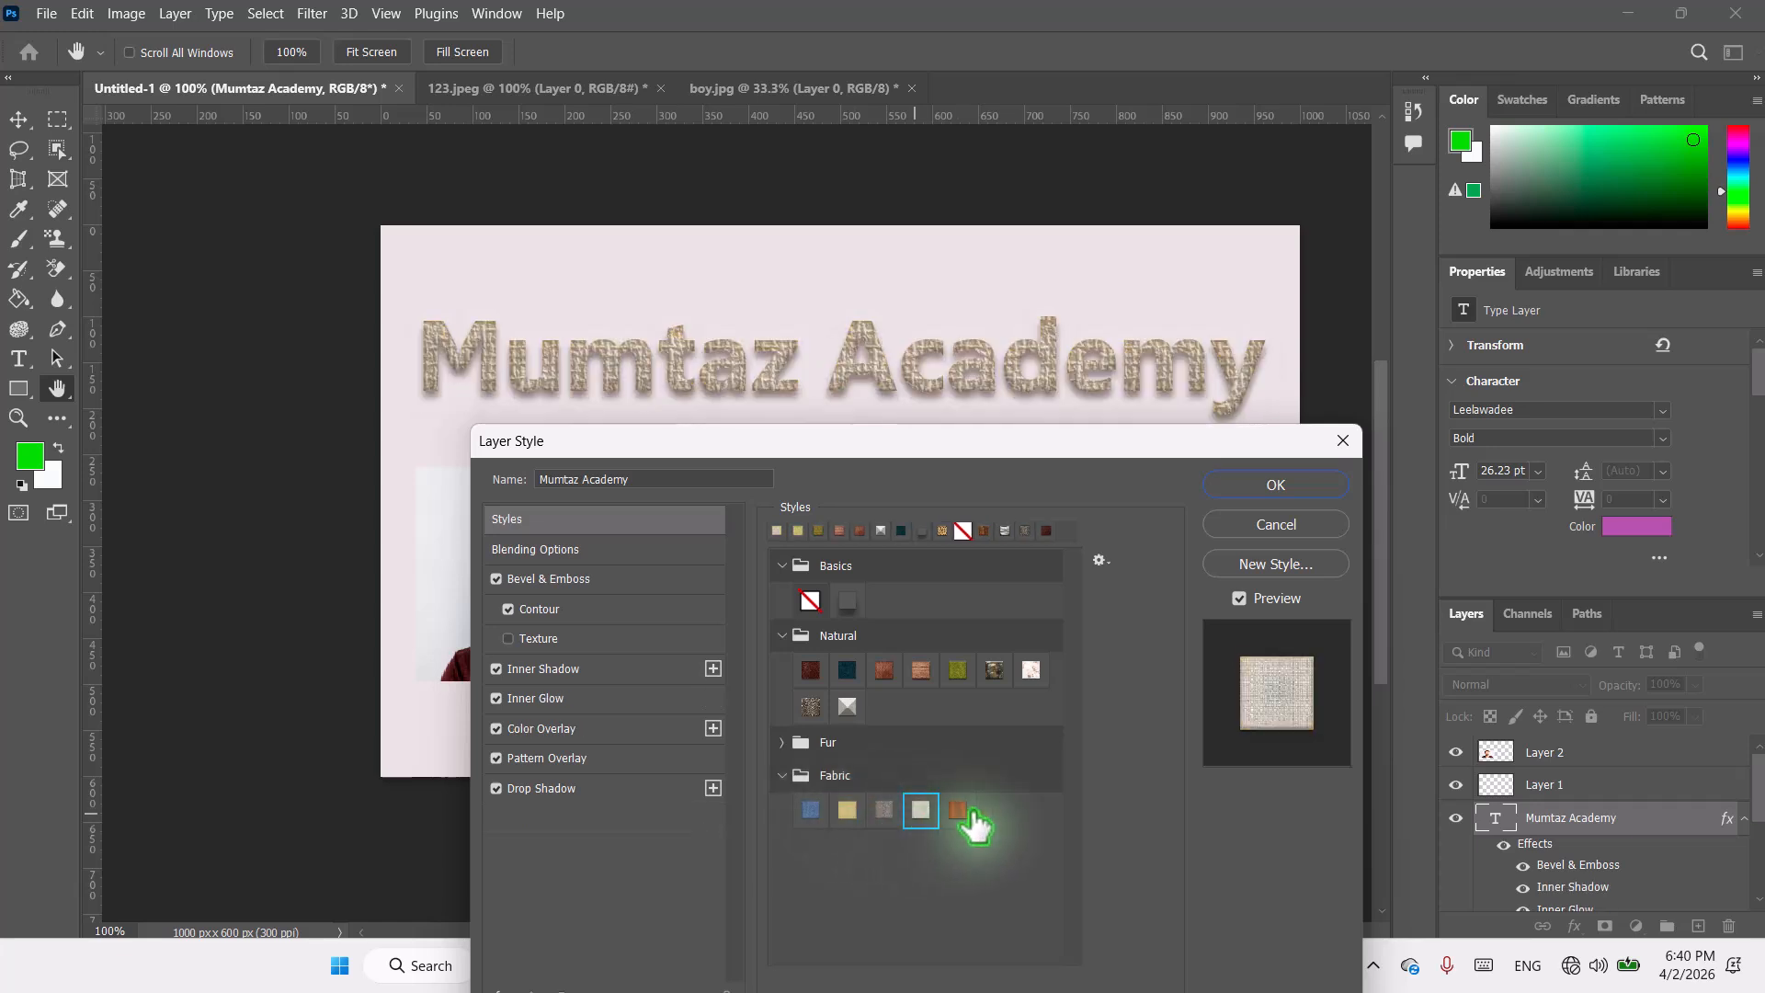
pyautogui.click(960, 810)
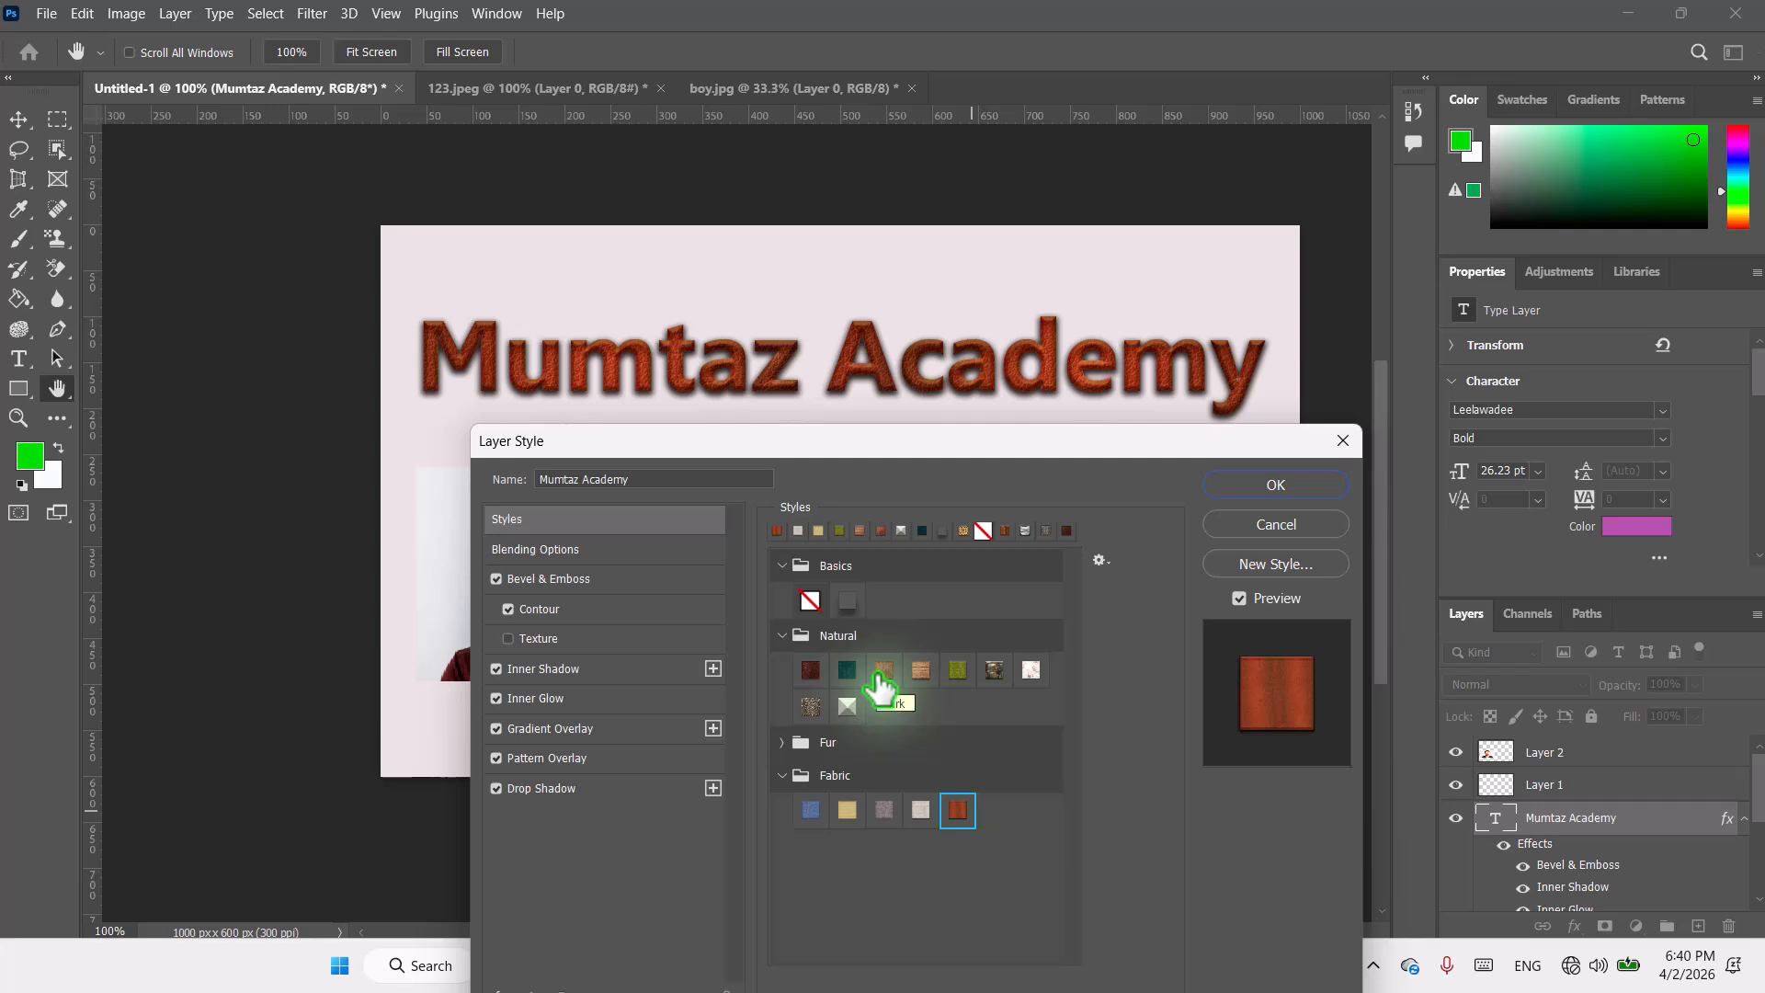
# Step: Clear the title's style with the No Style preset and collapse the Basics, Natural and Fabric preset folders
pyautogui.click(810, 601)
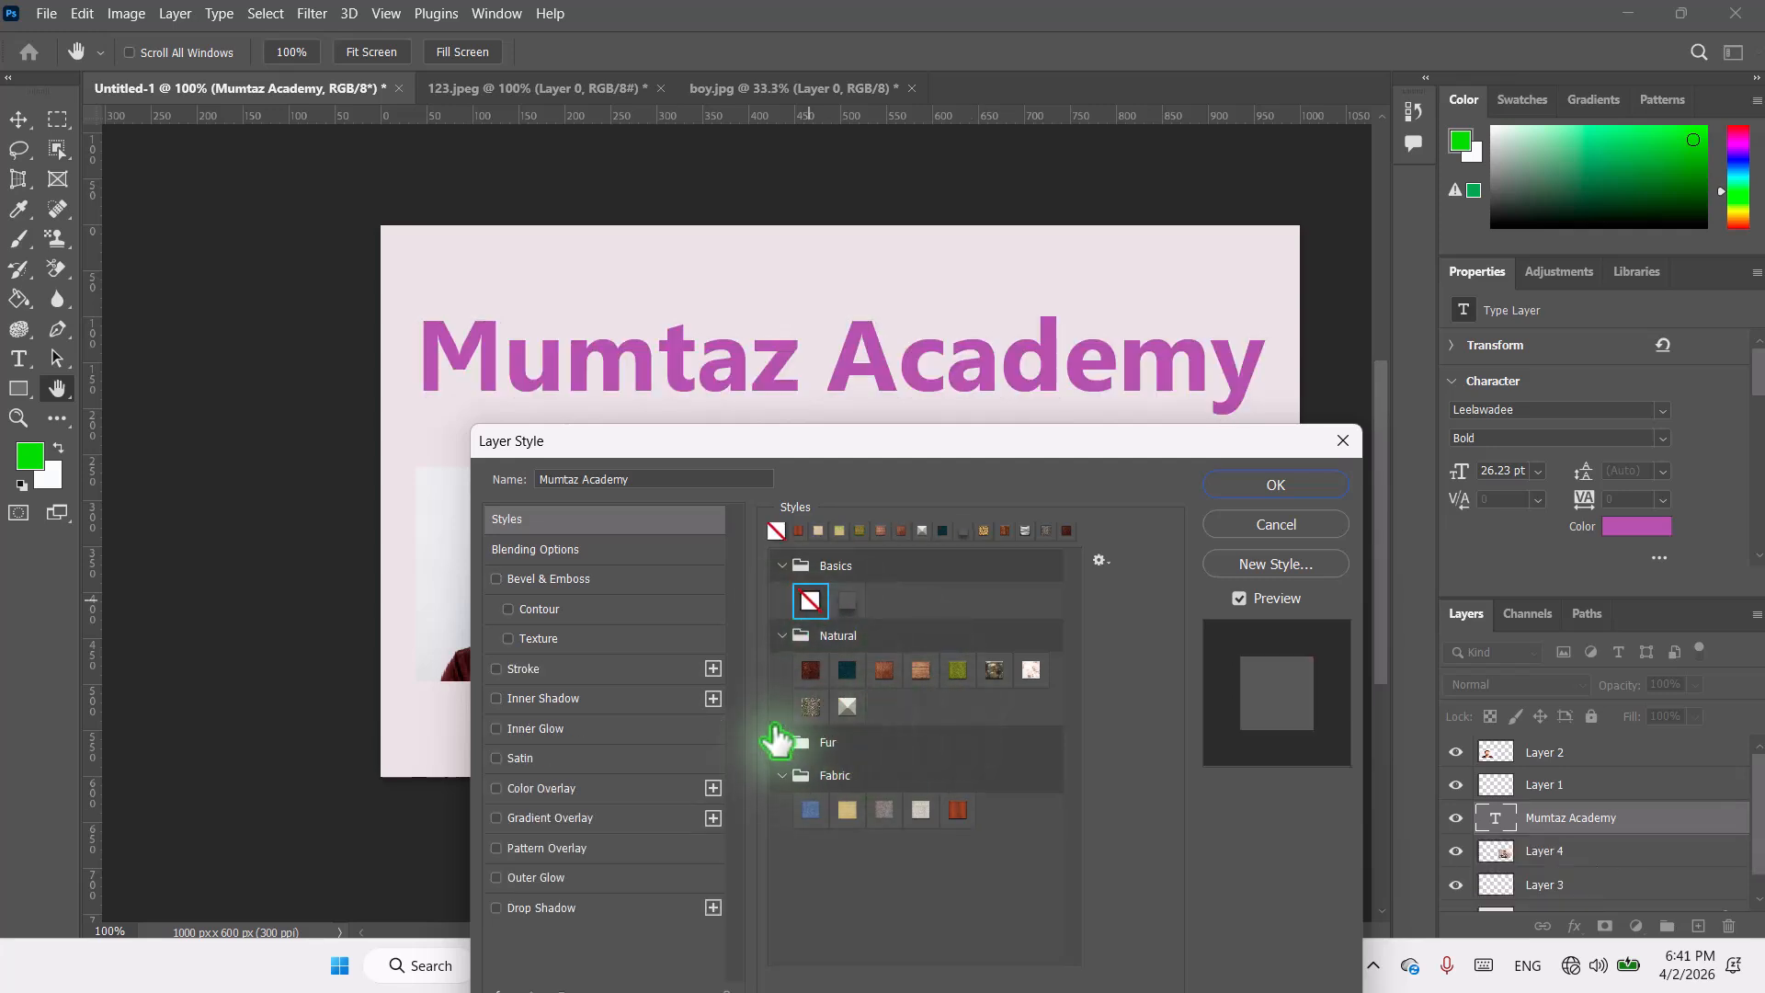
pyautogui.click(783, 636)
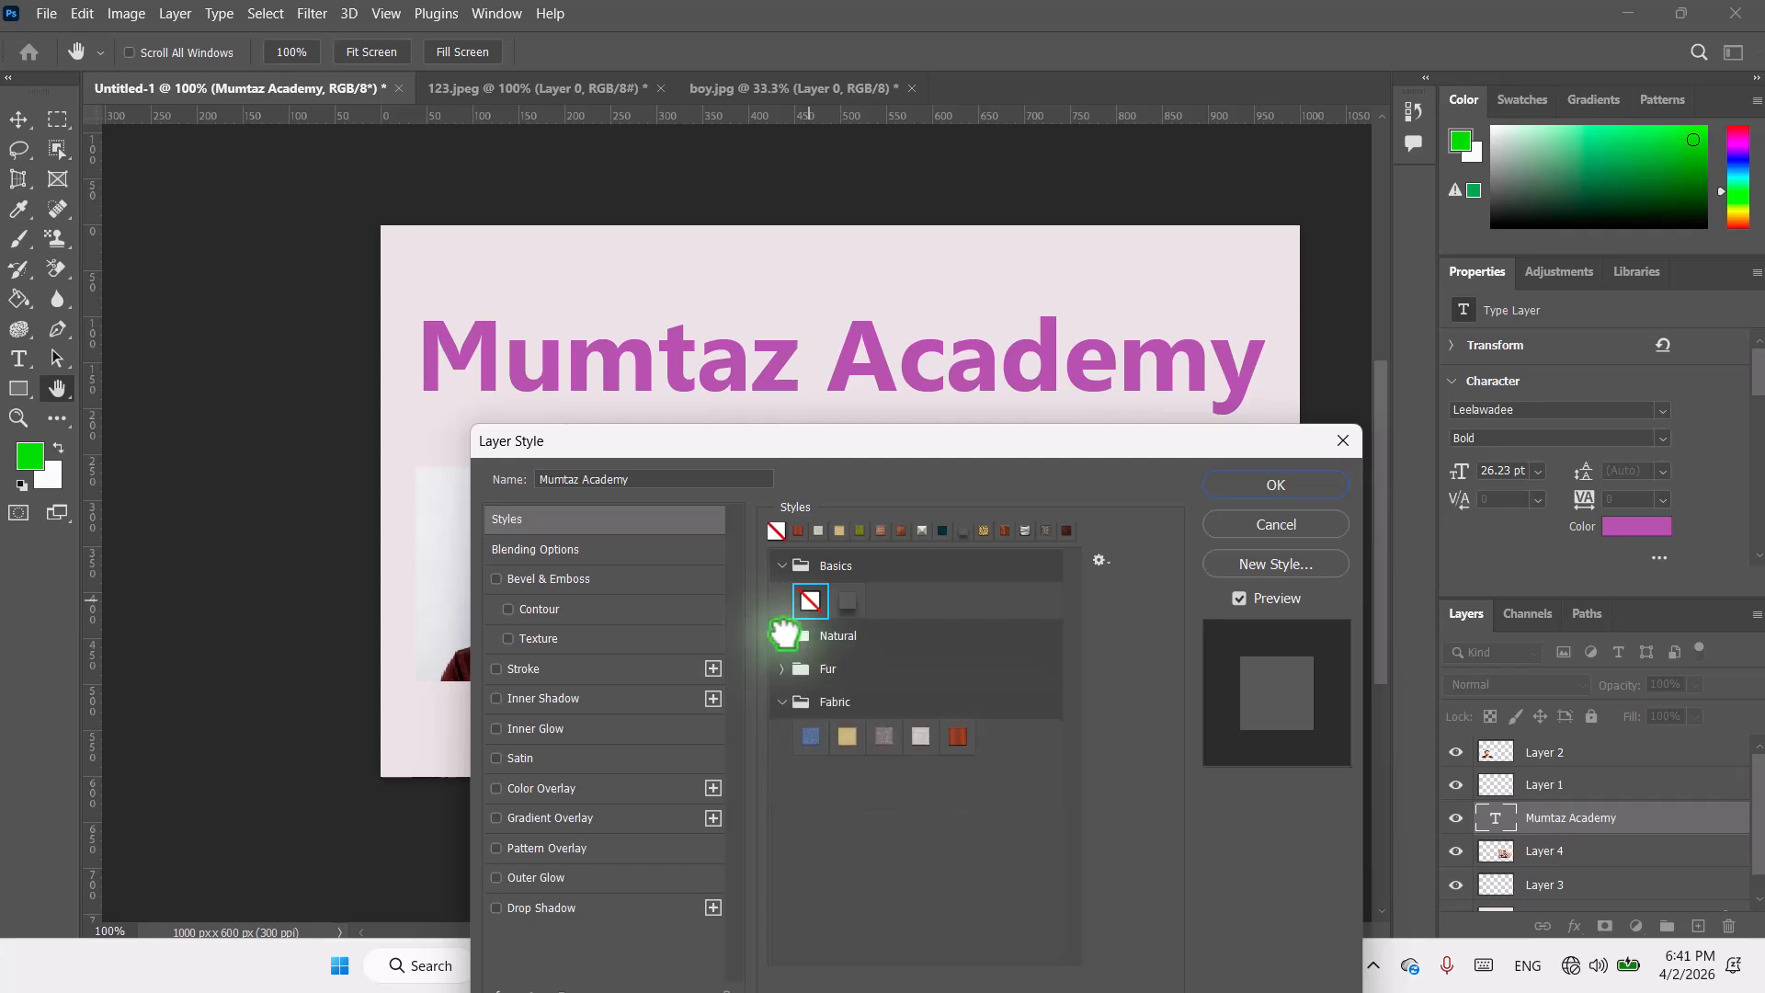
pyautogui.click(780, 701)
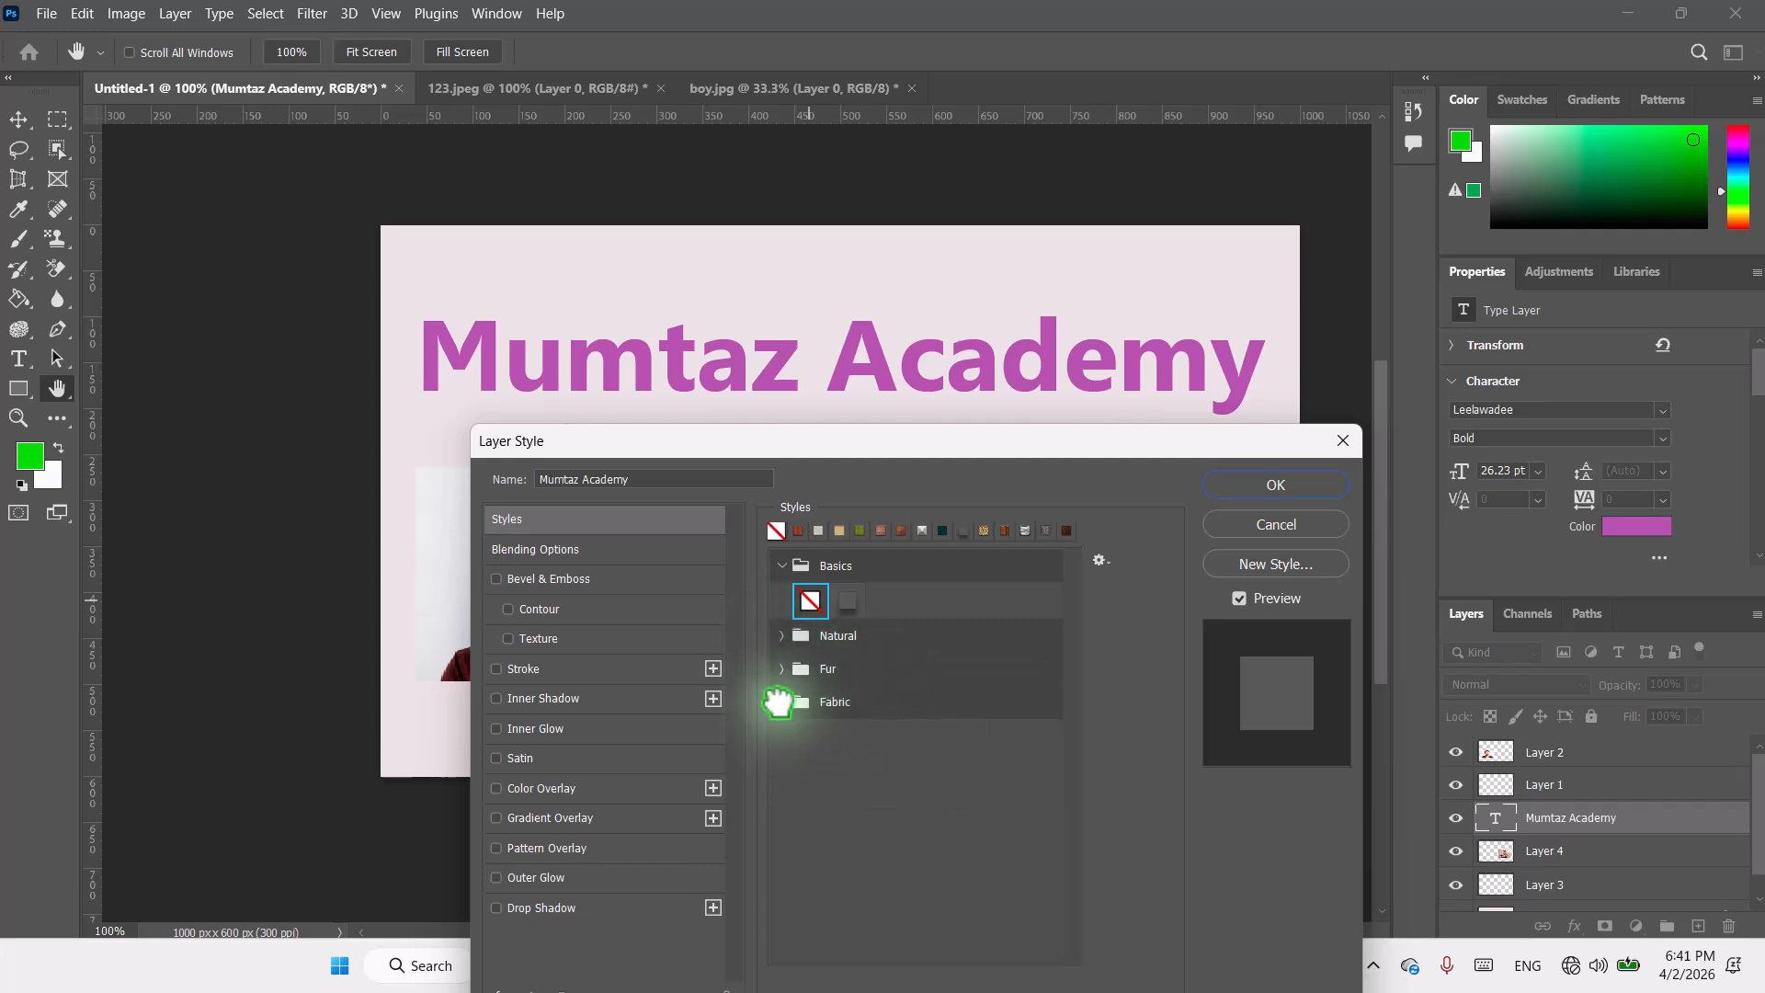
pyautogui.click(783, 566)
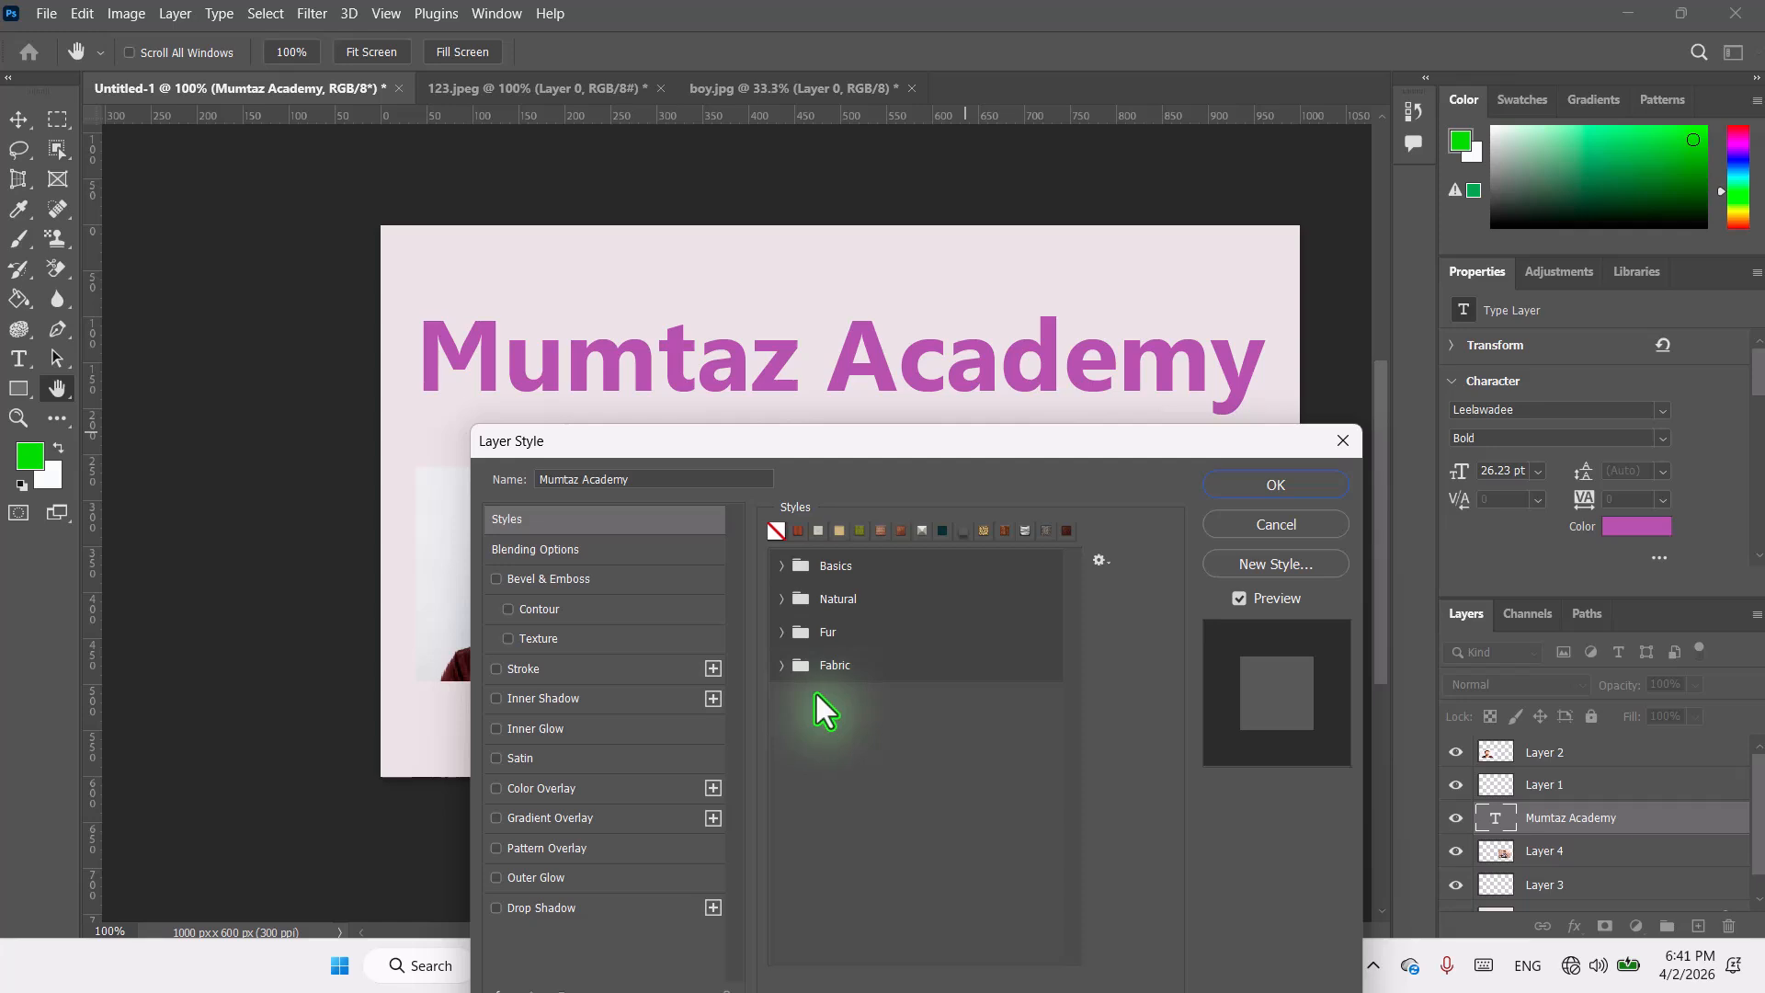
# Step: Open Blending Options, set the blend mode to Darken, and try the opacity, fill and Blend If sliders
pyautogui.click(558, 551)
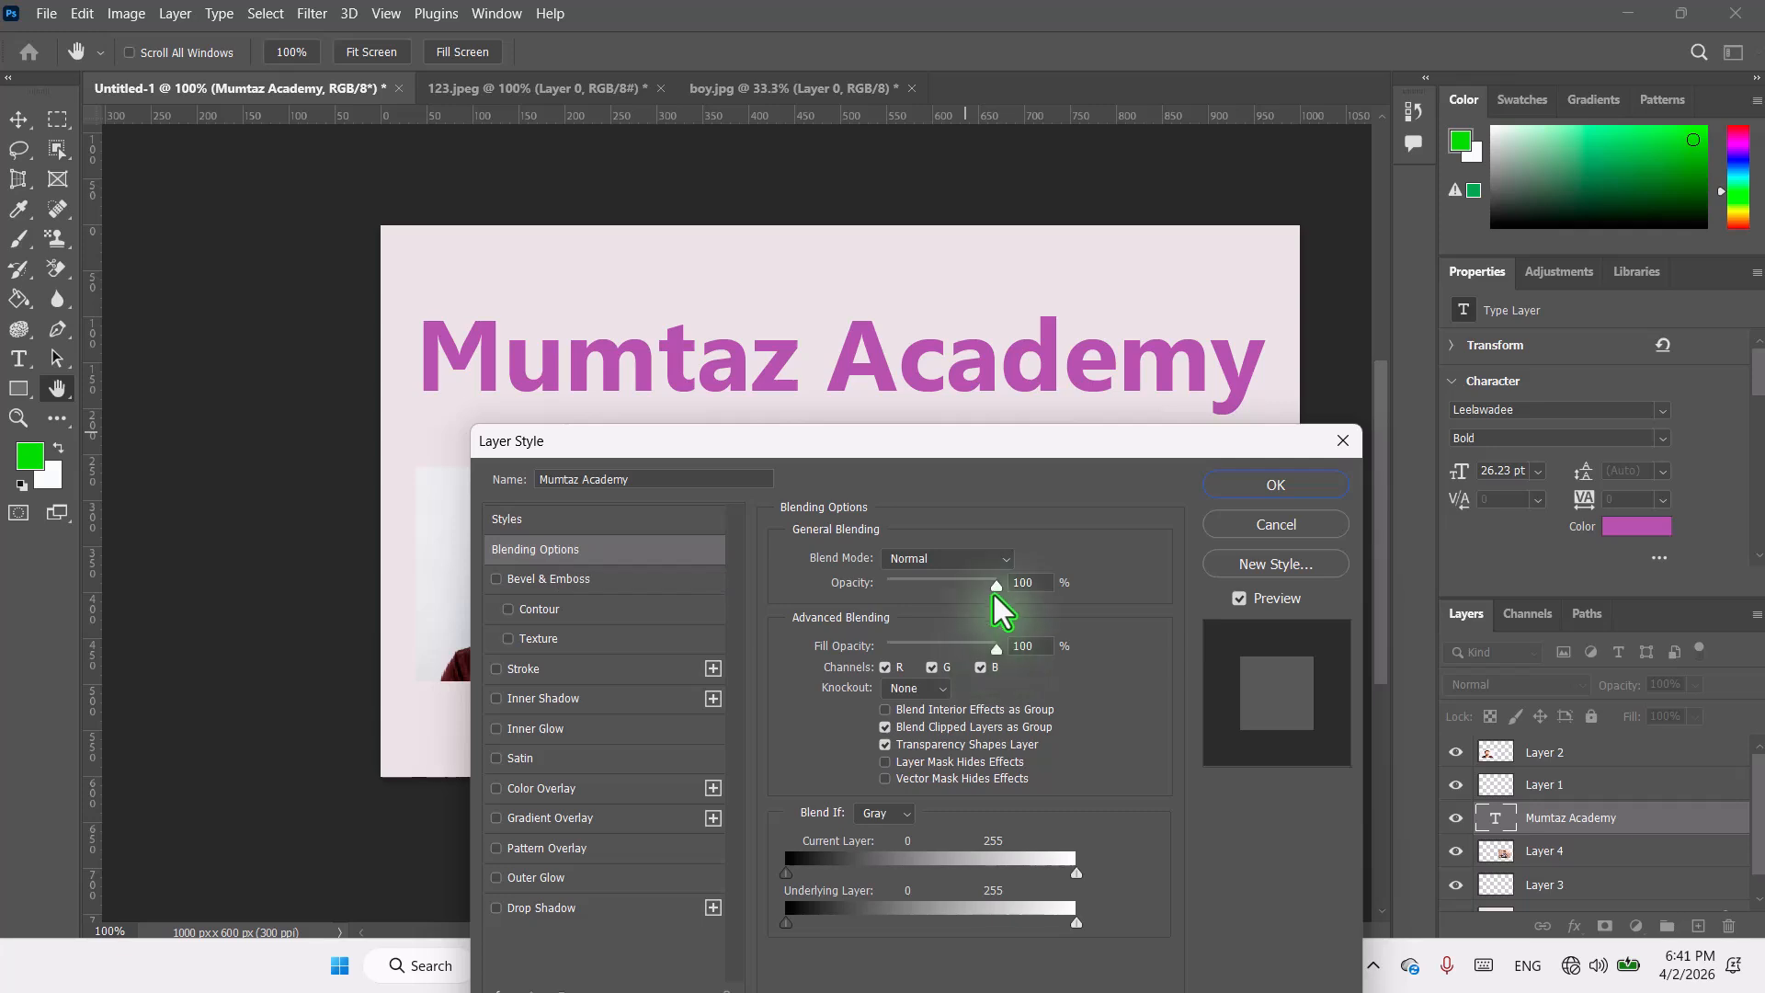
pyautogui.click(1005, 557)
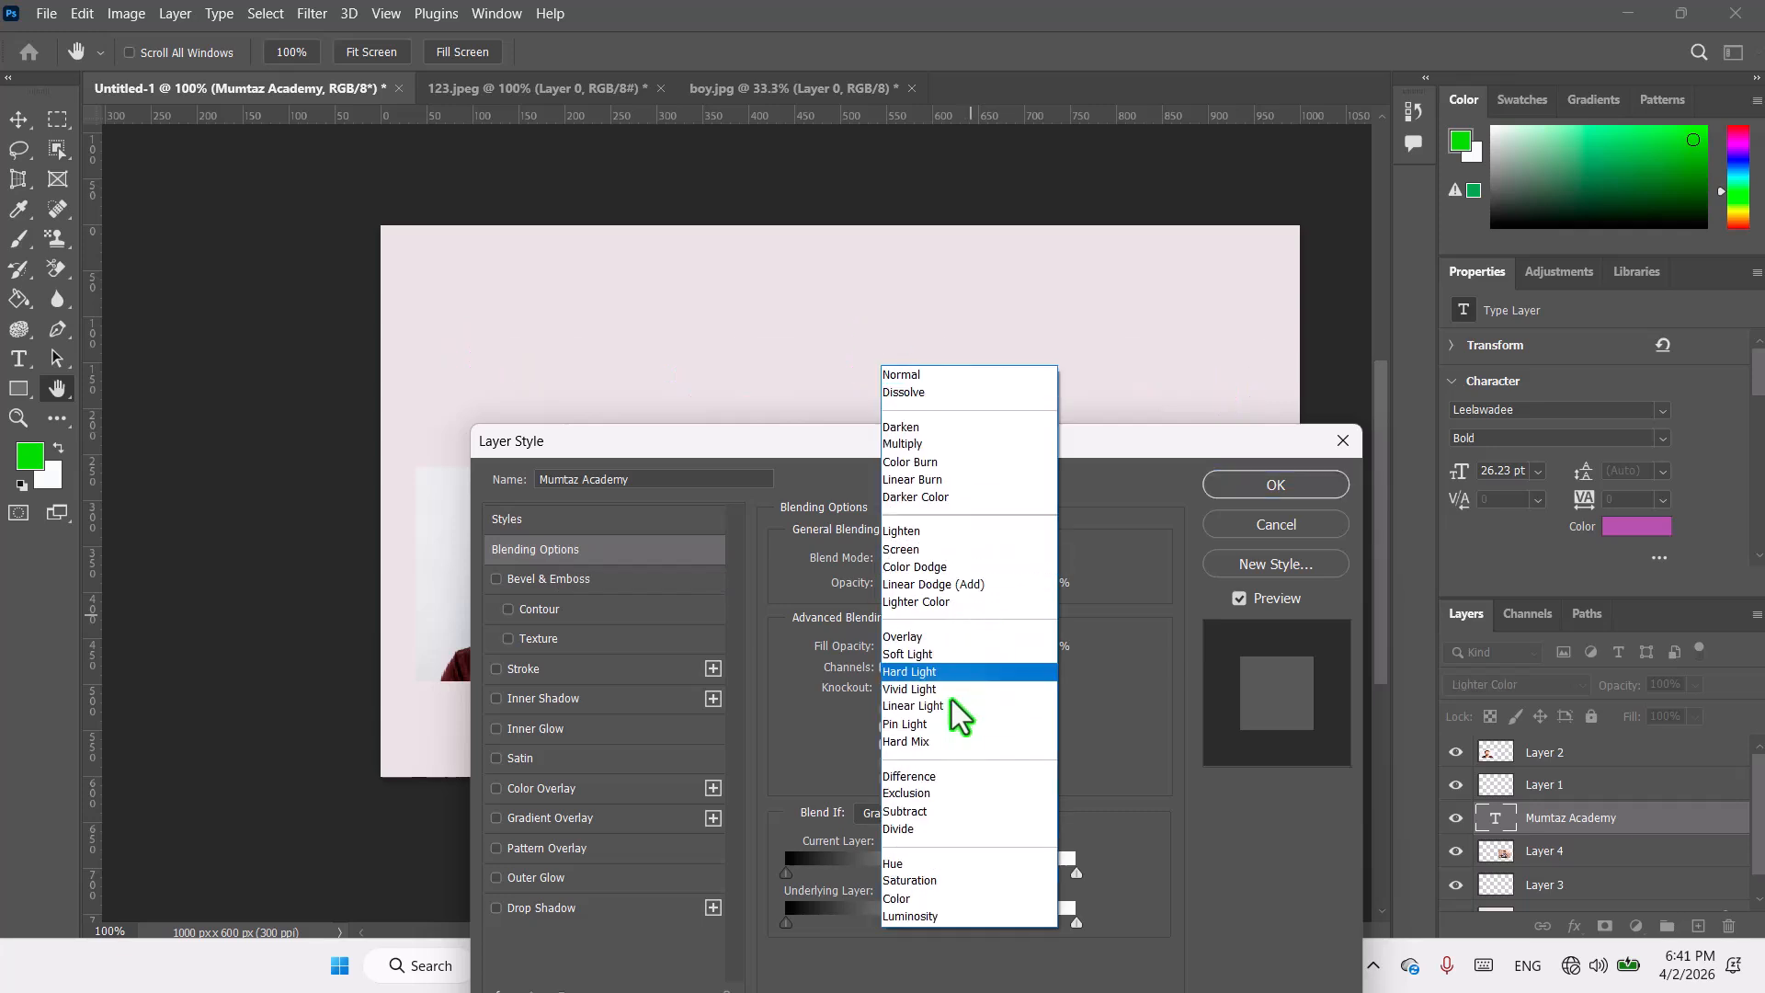
pyautogui.click(904, 428)
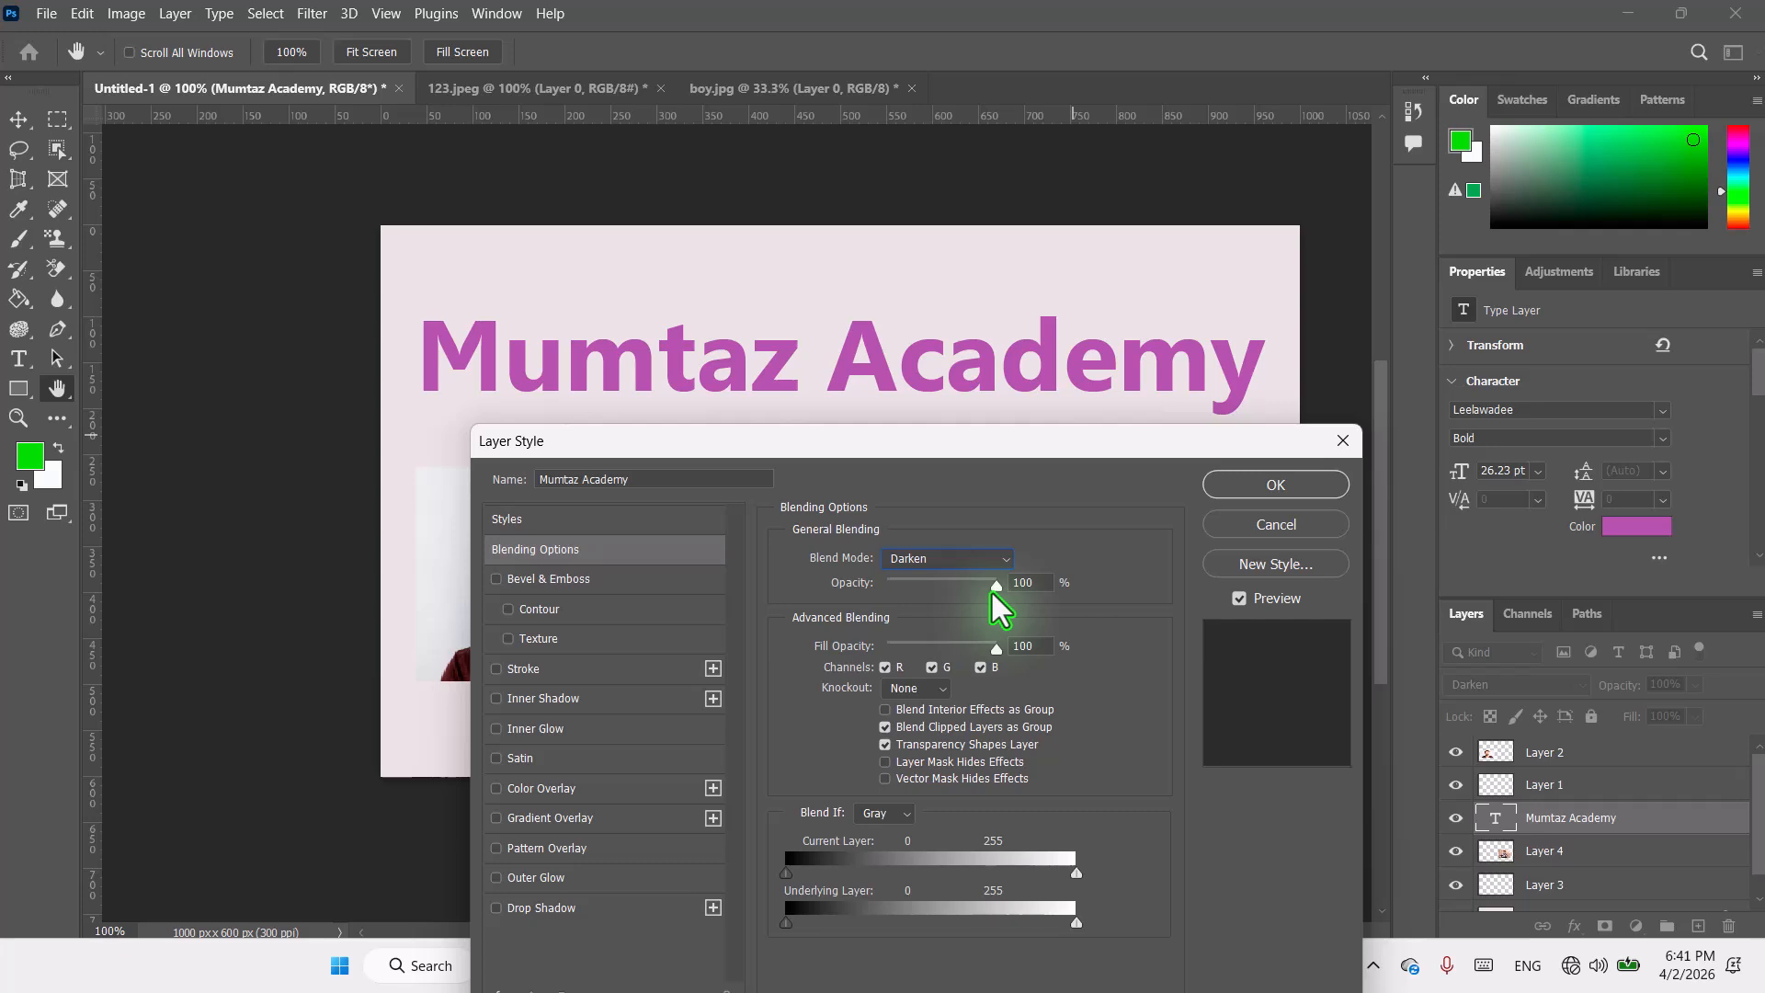
pyautogui.moveTo(995, 588)
pyautogui.mouseDown()
pyautogui.moveTo(957, 588)
pyautogui.moveTo(996, 588)
pyautogui.mouseUp()
pyautogui.moveTo(995, 653)
pyautogui.mouseDown()
pyautogui.moveTo(958, 654)
pyautogui.moveTo(1002, 652)
pyautogui.mouseUp()
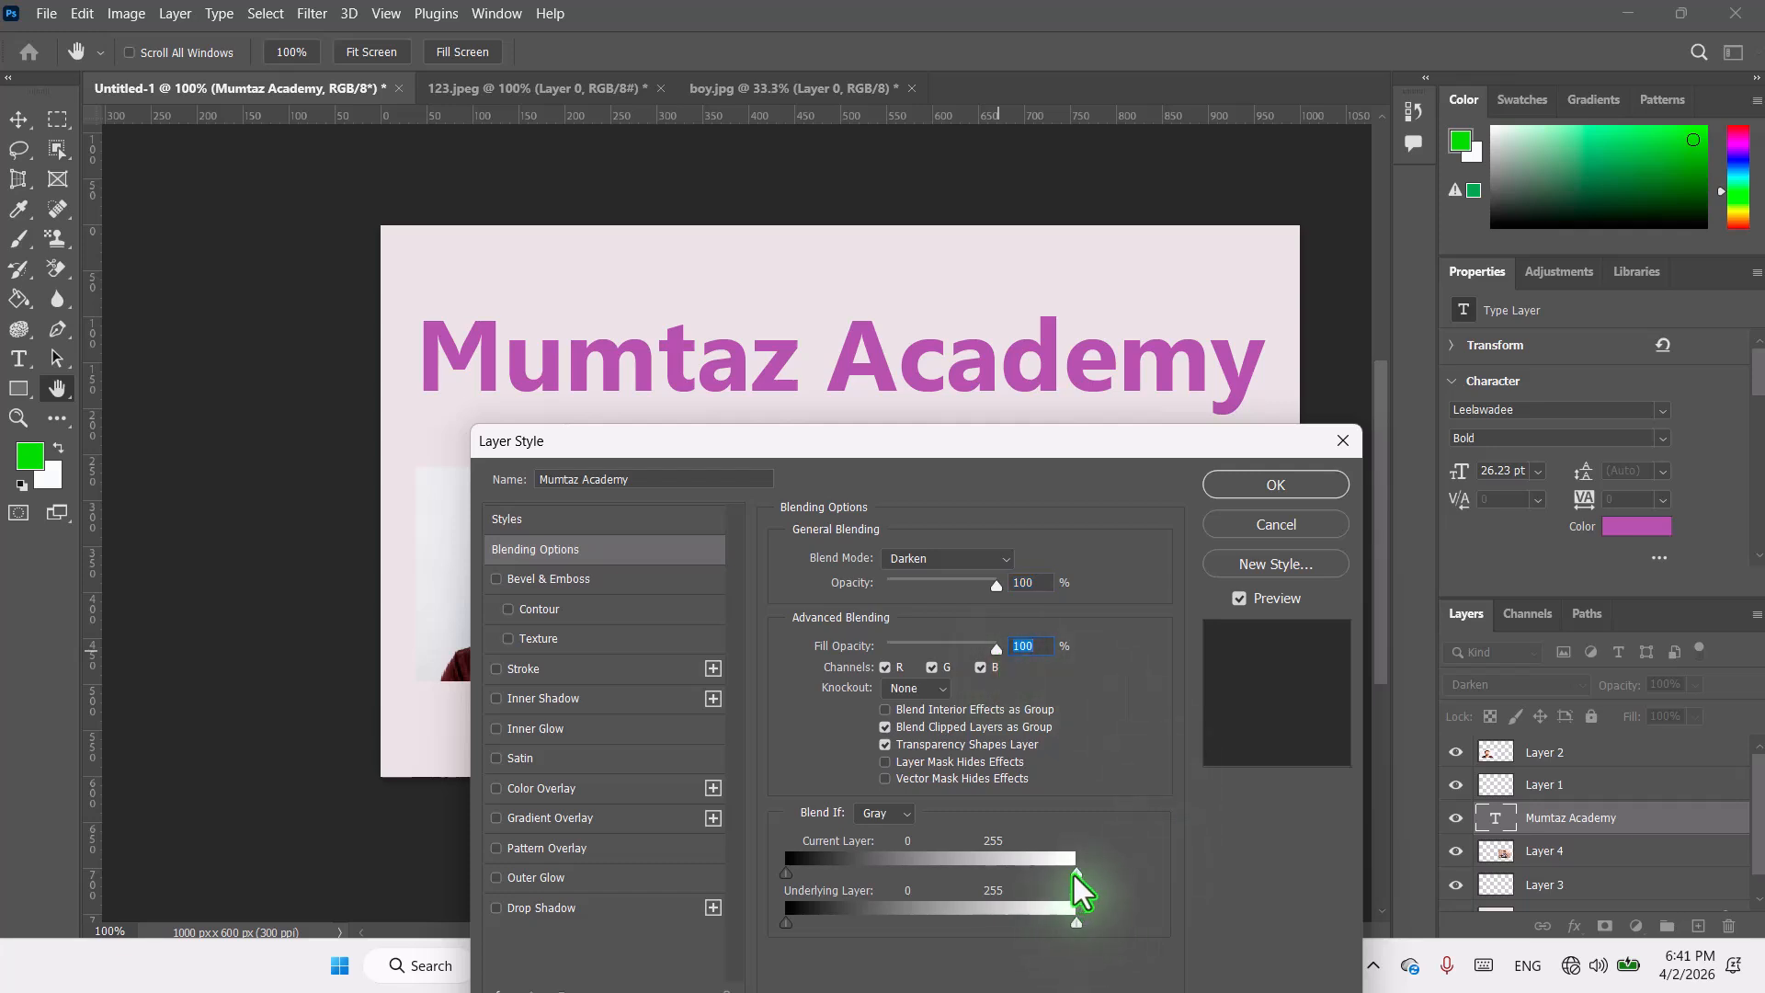
pyautogui.moveTo(1073, 875); pyautogui.dragTo(1006, 873)
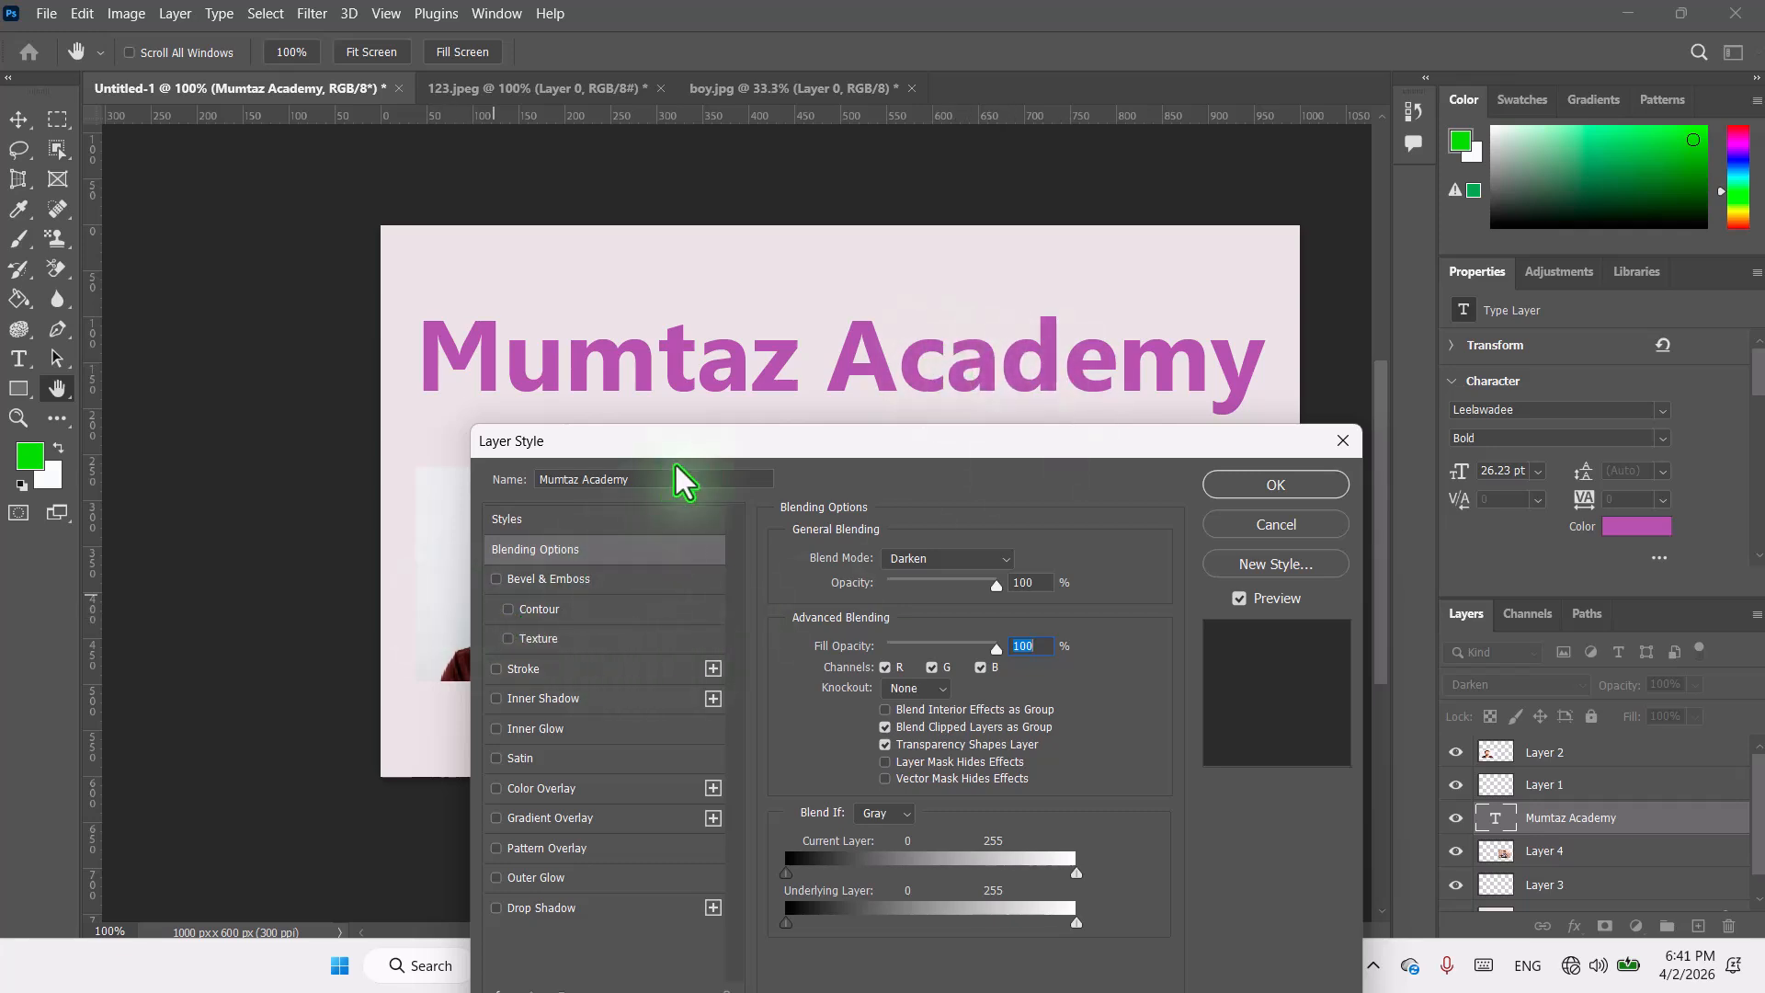
# Step: Set the blend mode back to Normal and preview other blend modes such as Exclusion without applying one
pyautogui.click(995, 560)
pyautogui.click(921, 379)
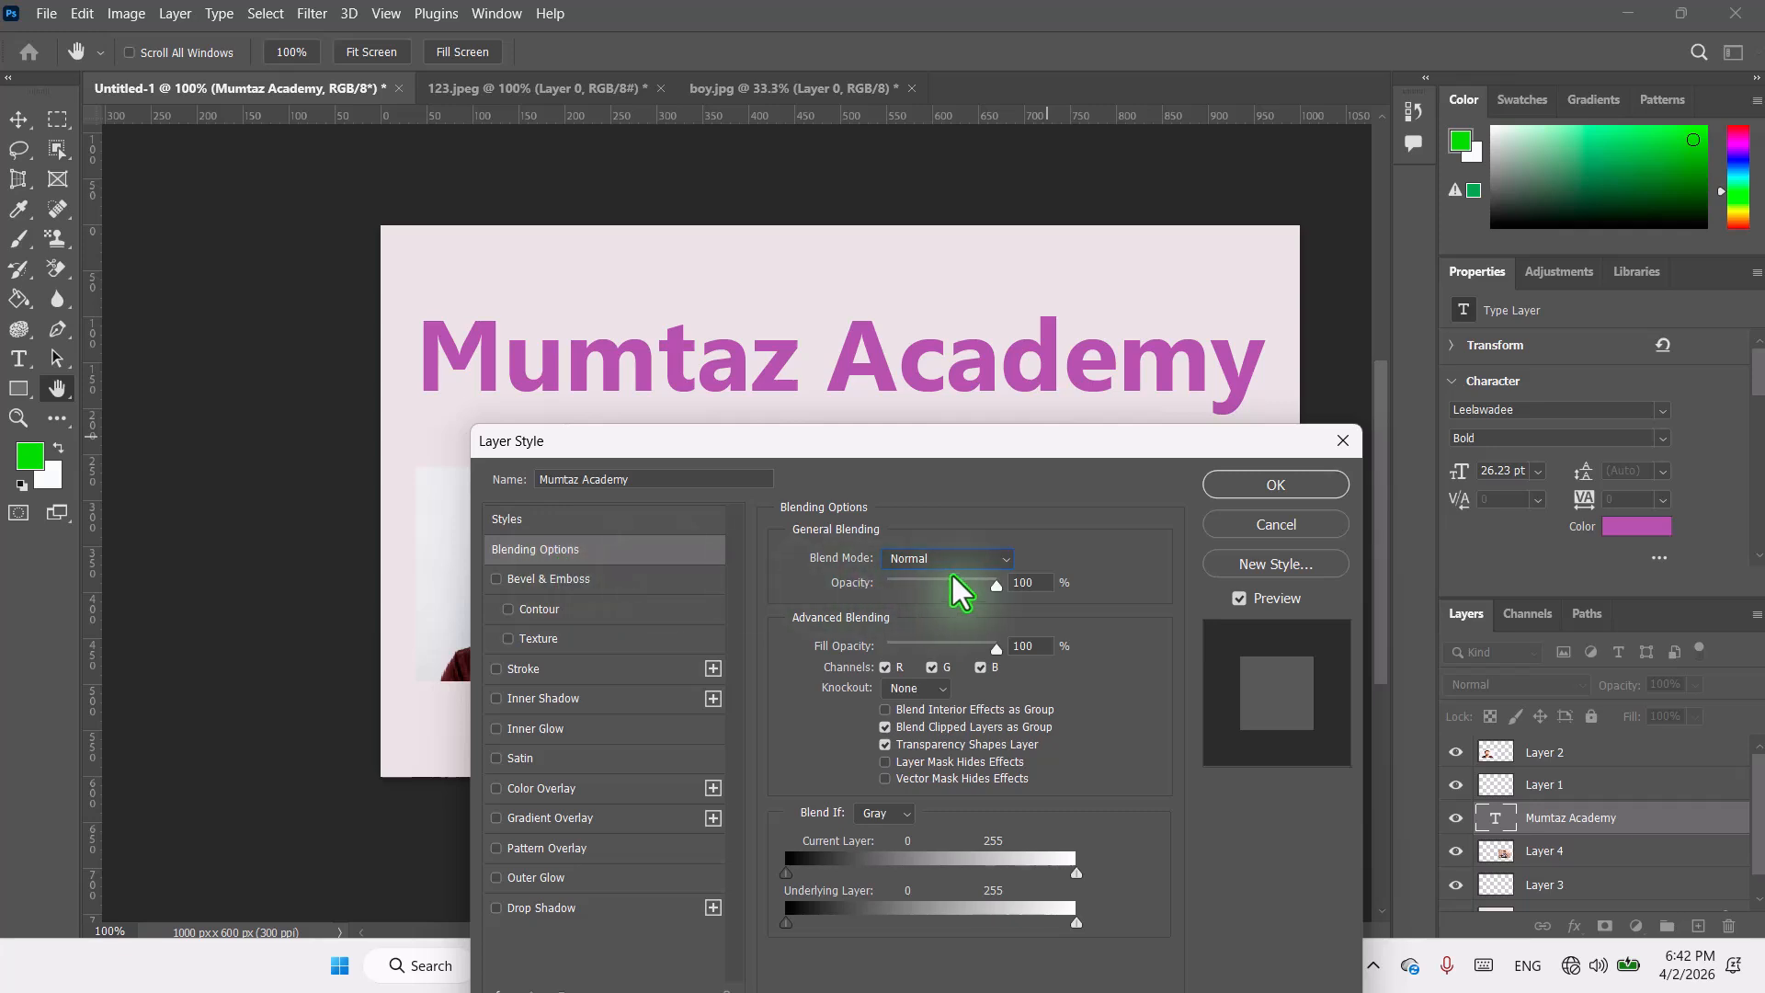
pyautogui.click(1005, 559)
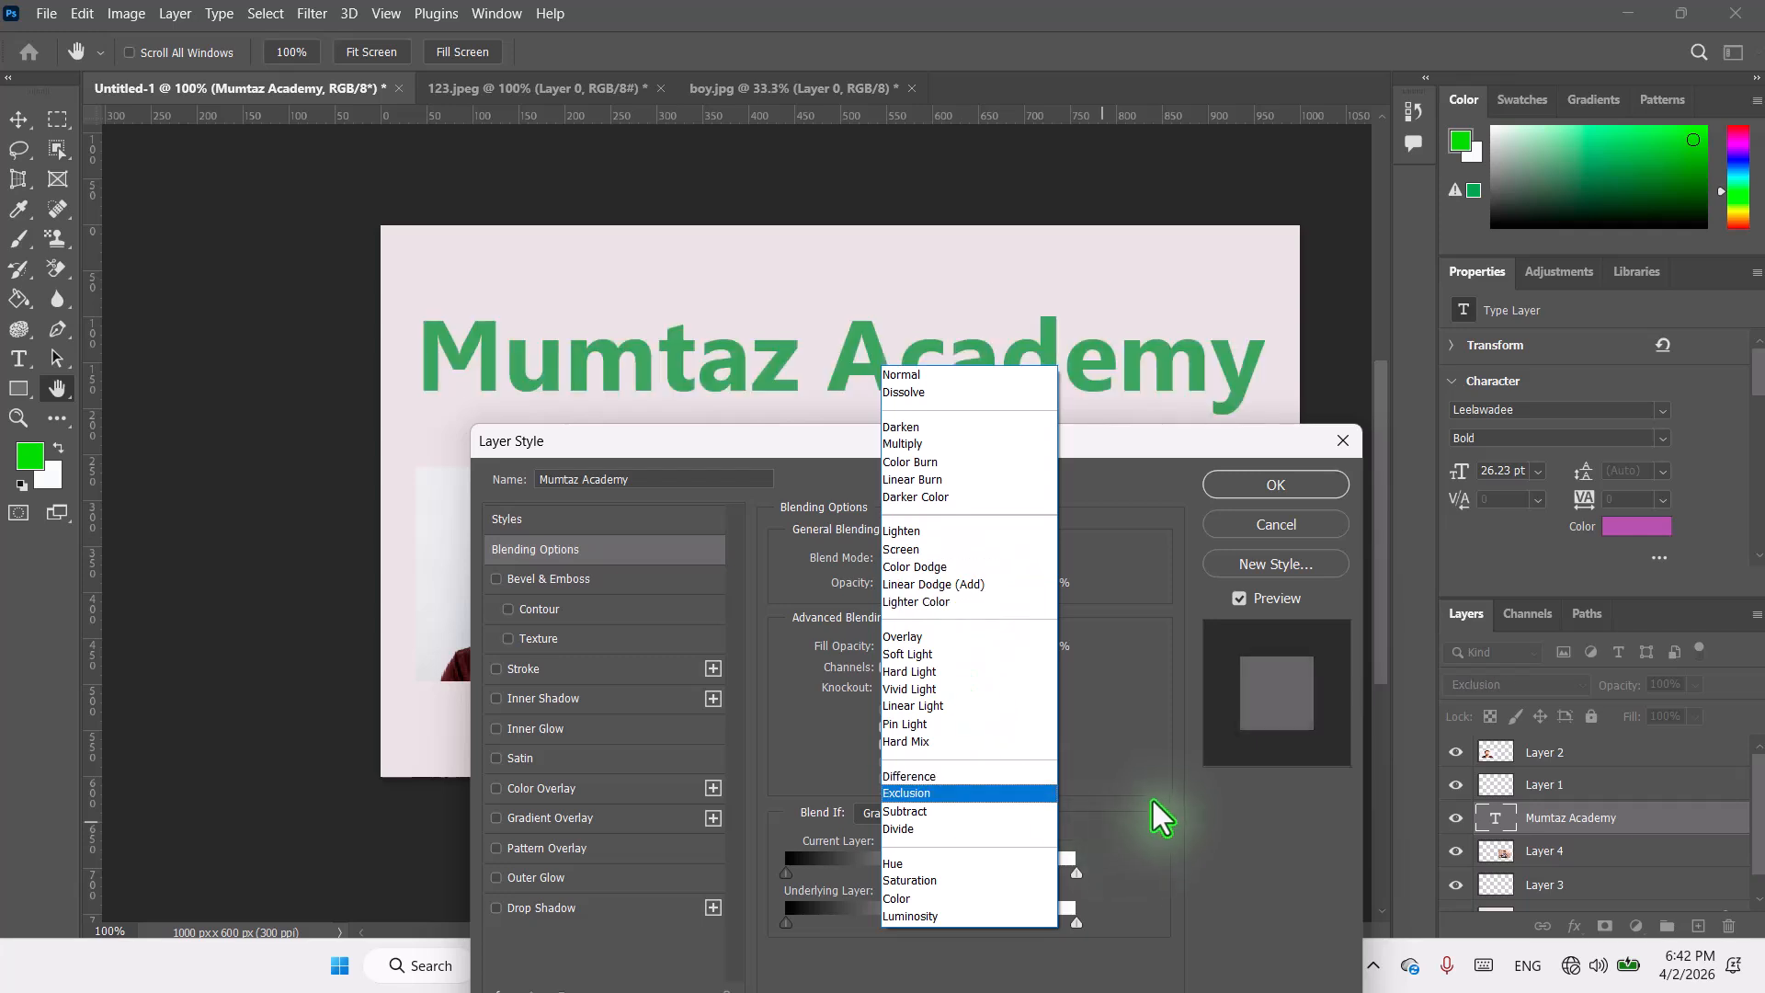
pyautogui.click(1222, 791)
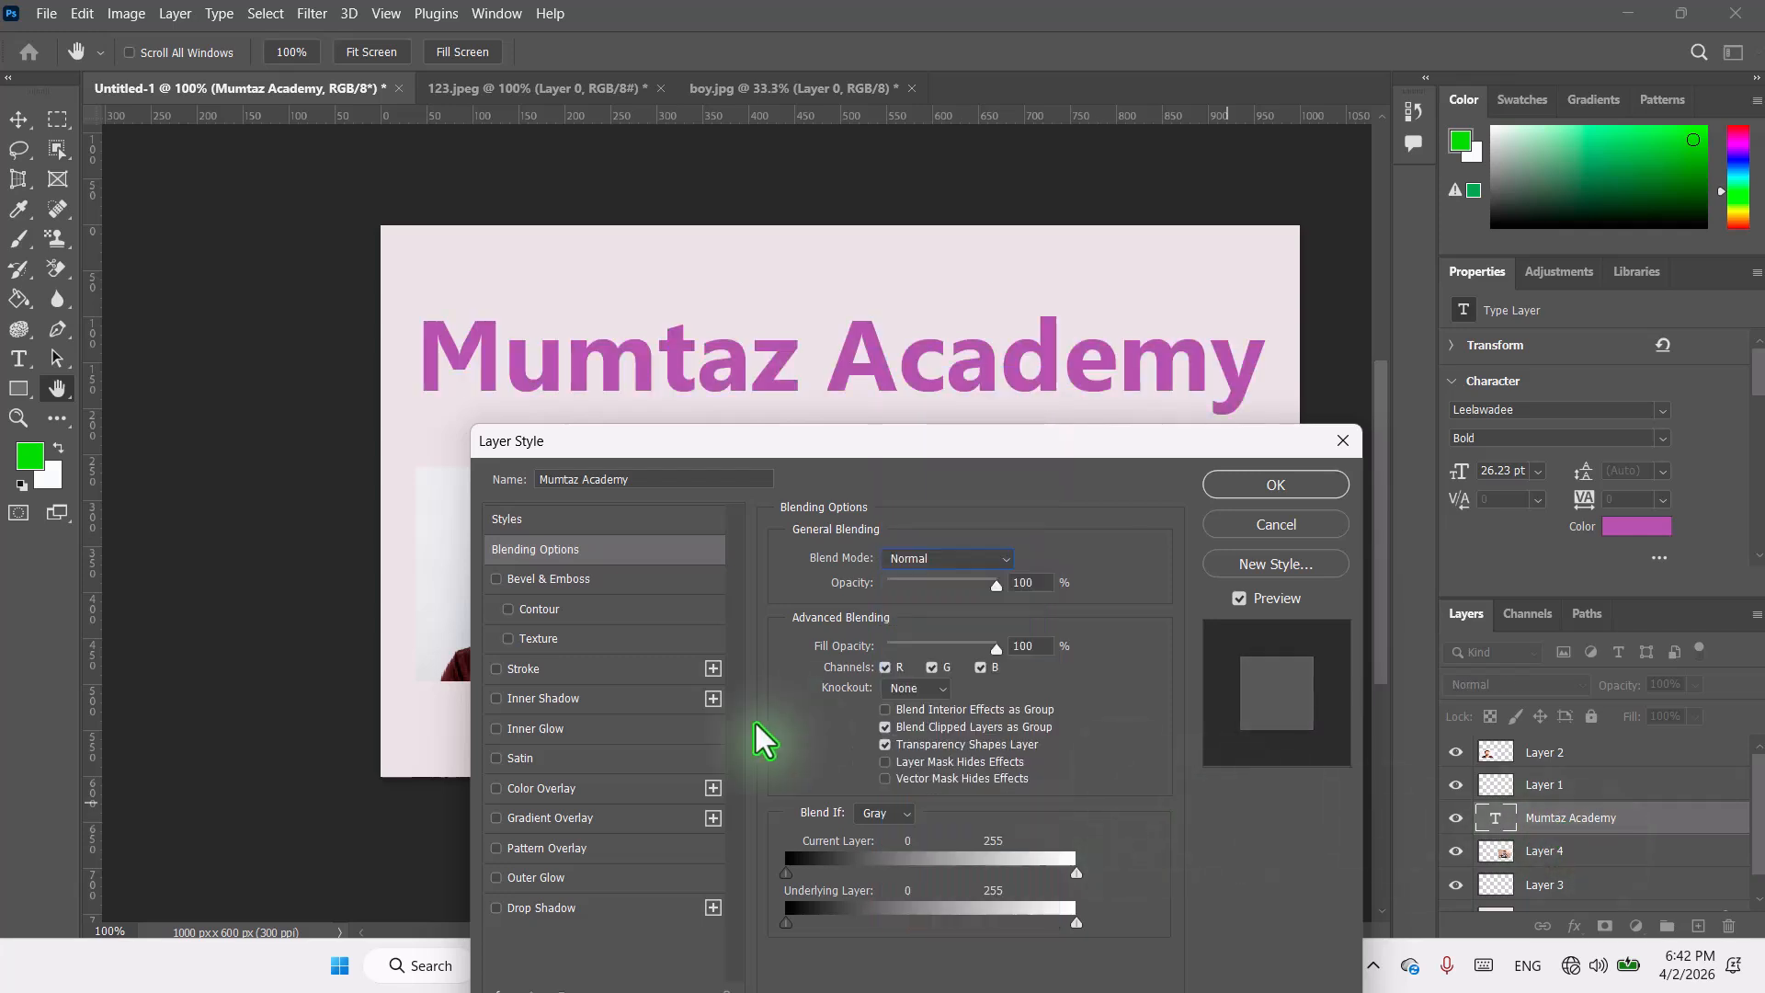
# Step: Enable Bevel & Emboss on the title and set its style to Emboss
pyautogui.click(515, 586)
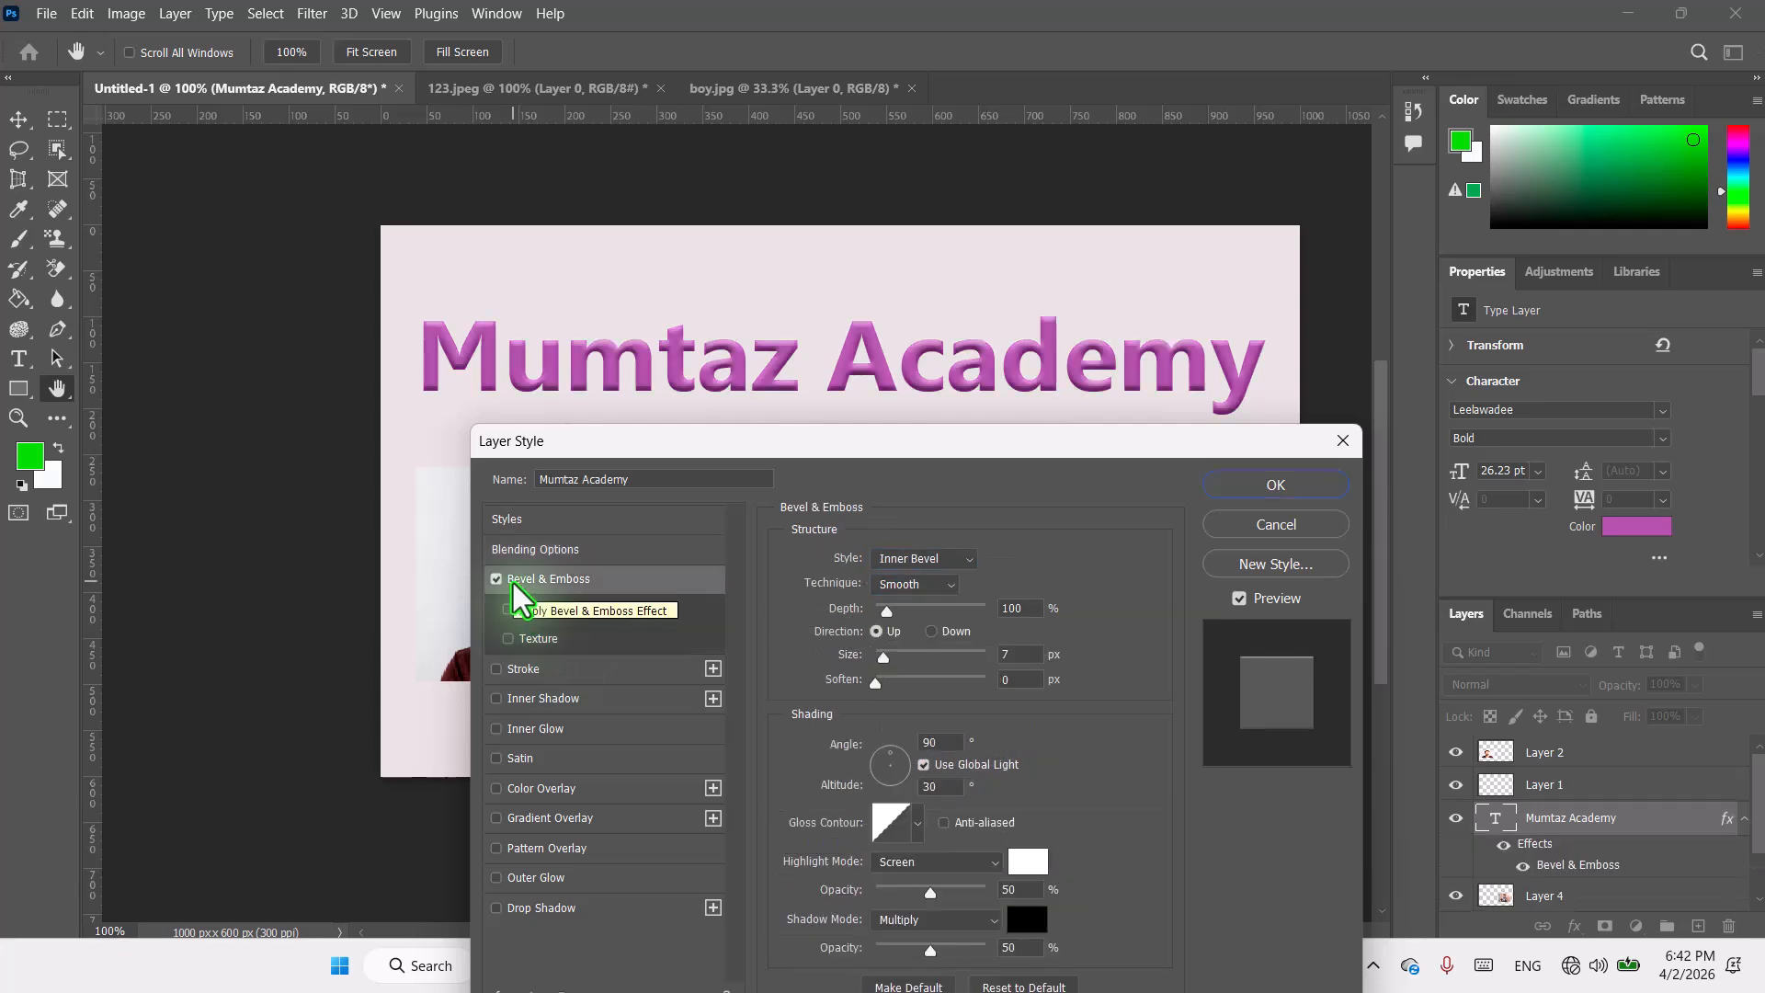
pyautogui.click(973, 563)
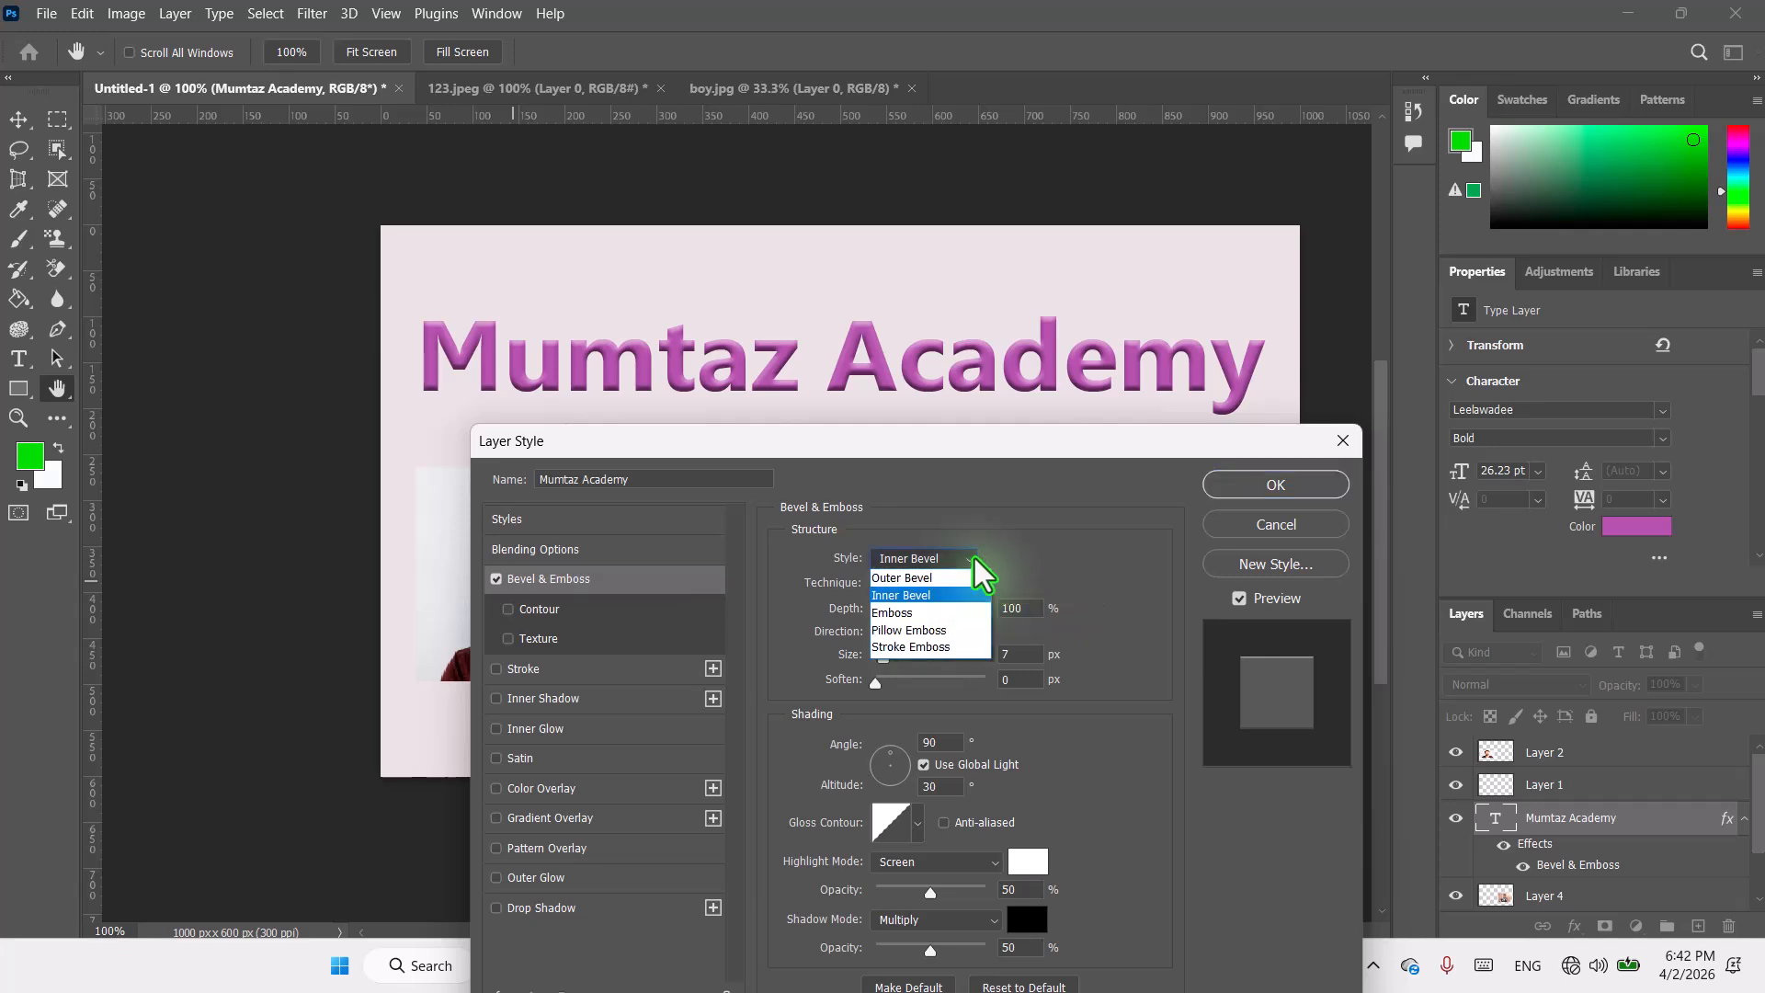
pyautogui.click(896, 613)
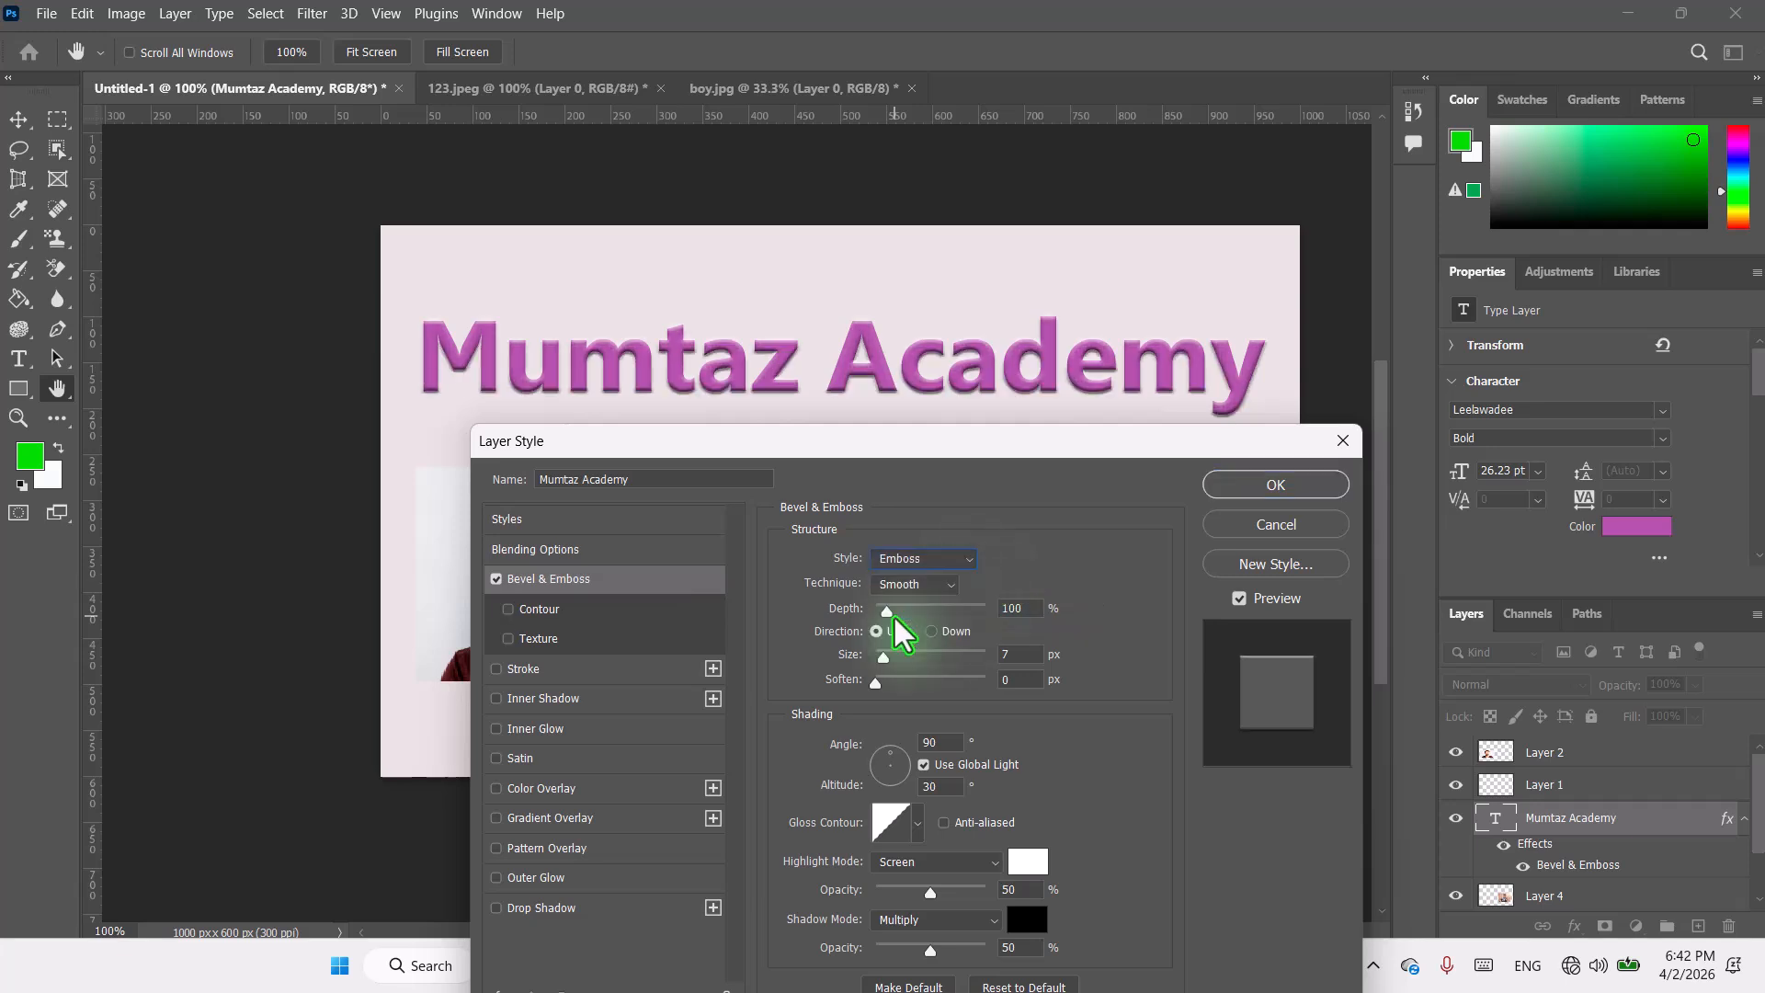
# Step: Switch the bevel style to Pillow Emboss and then to Stroke Emboss
pyautogui.click(967, 560)
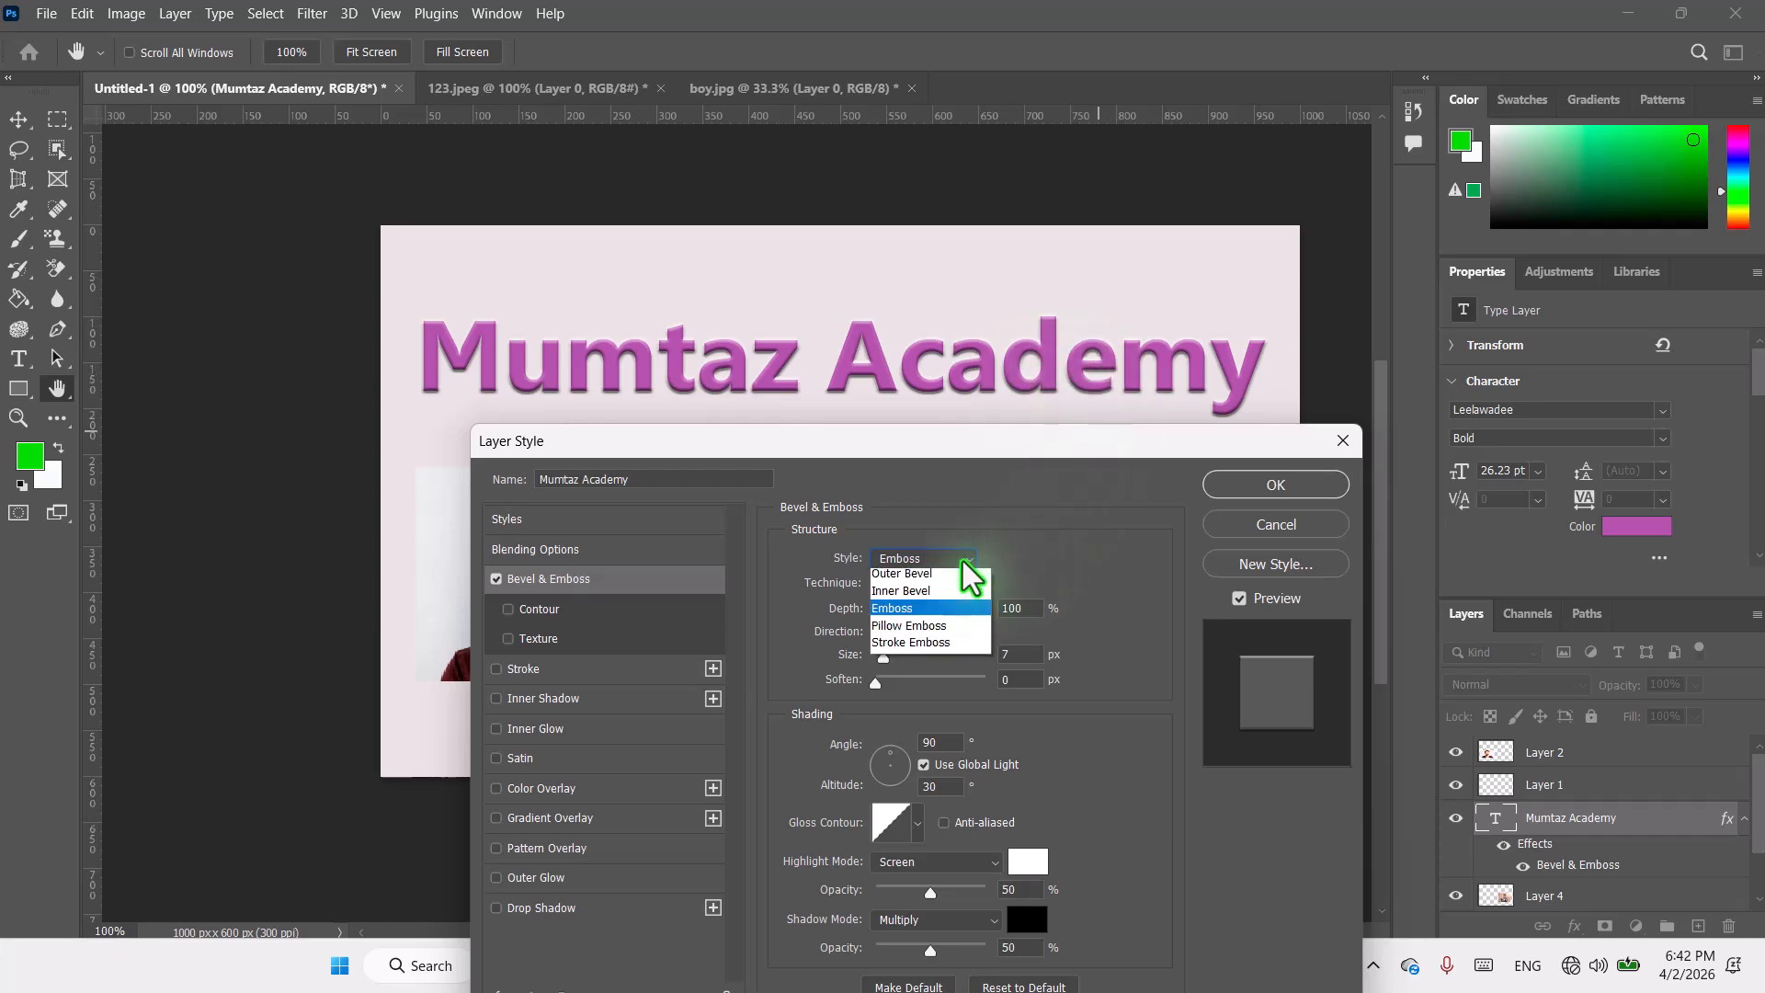
pyautogui.click(908, 630)
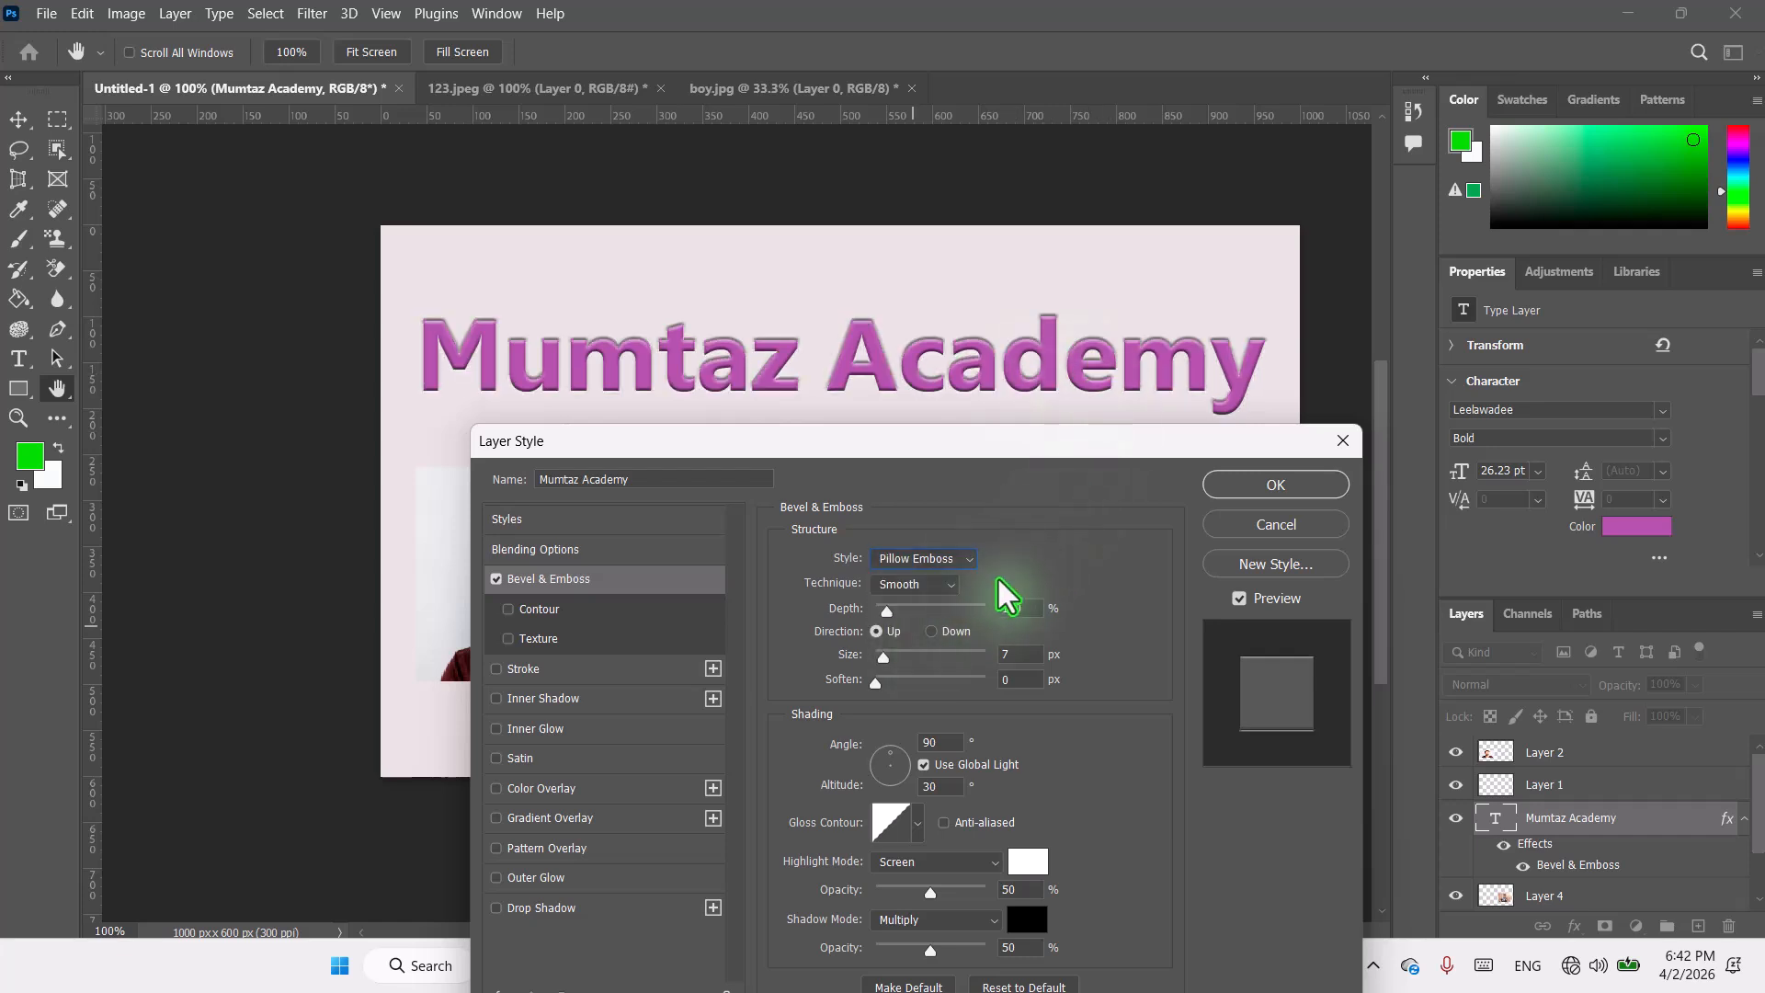
pyautogui.click(969, 561)
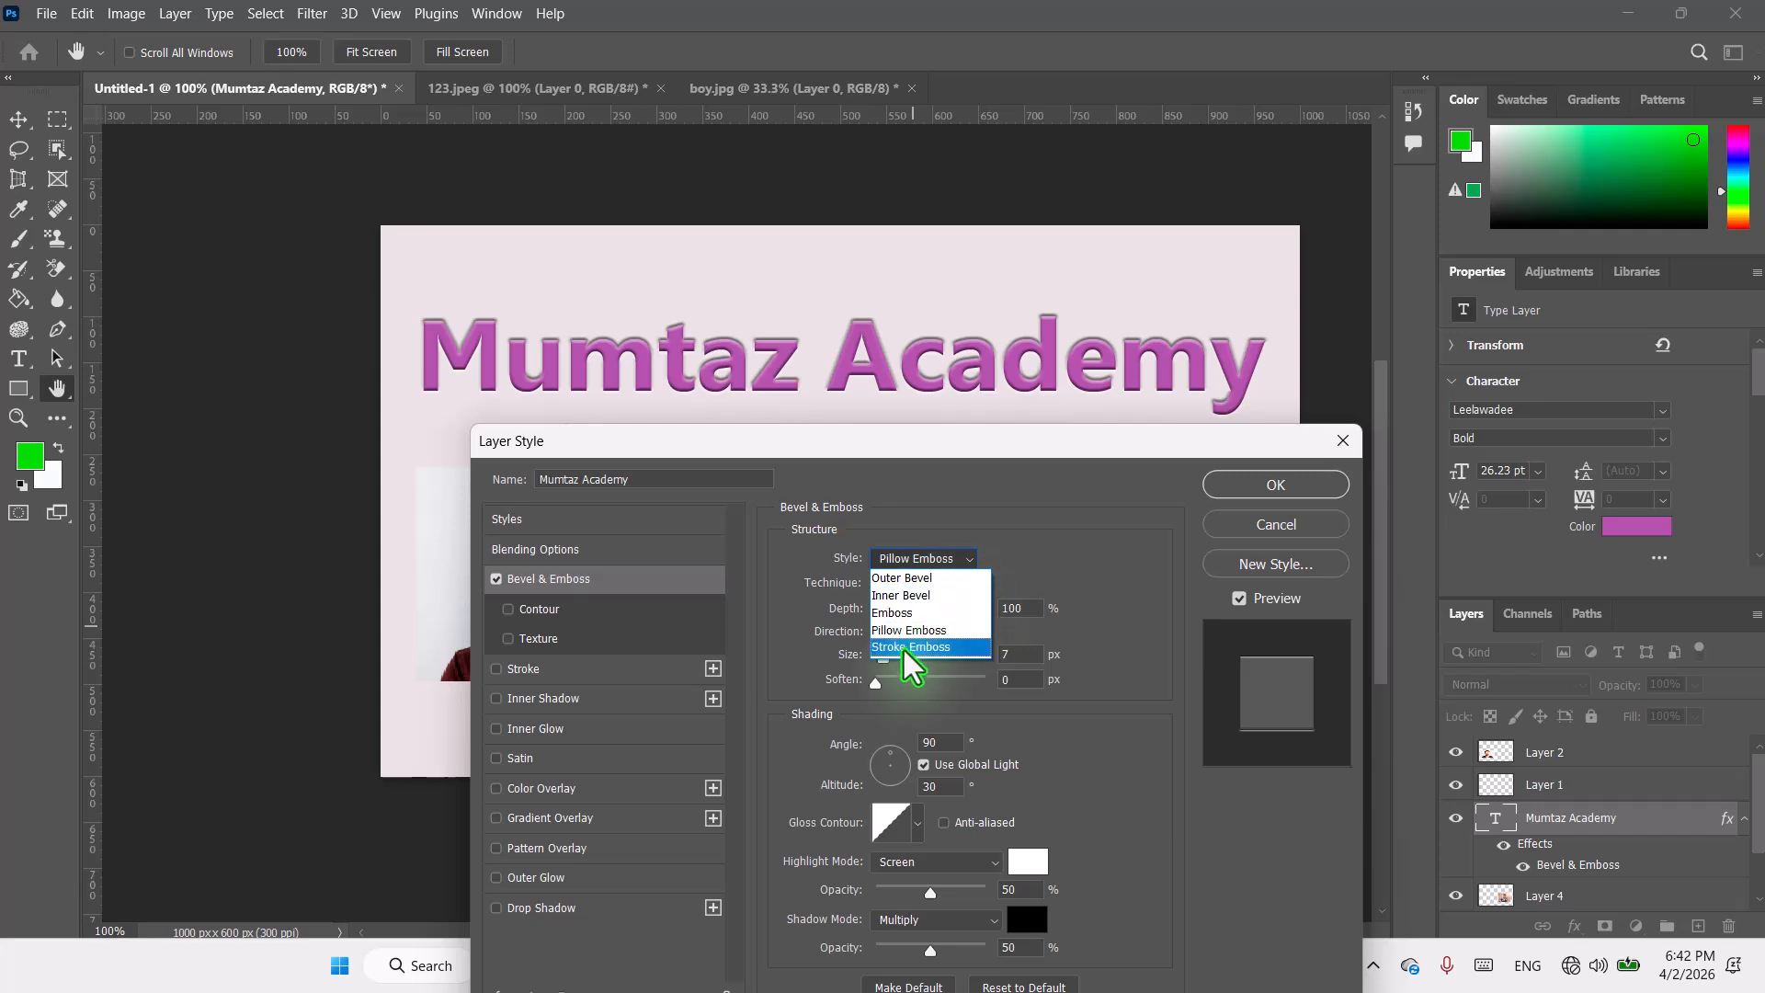
pyautogui.click(908, 654)
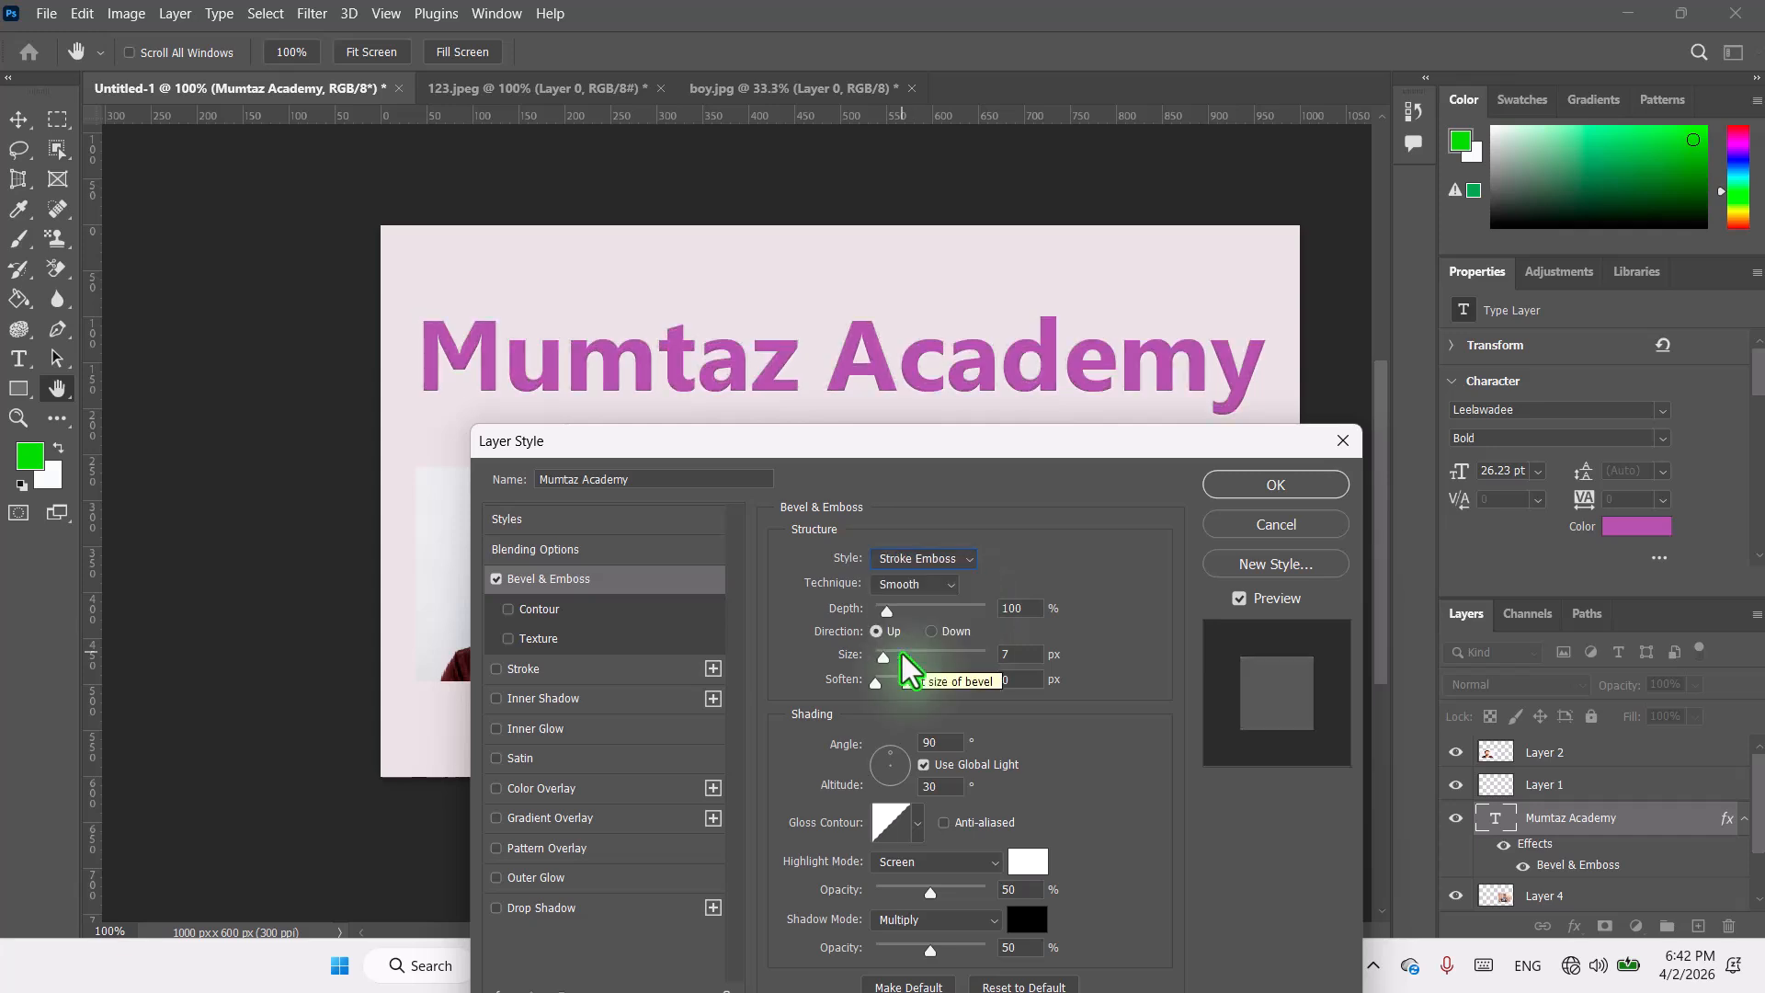
# Step: Set the bevel technique to Chisel Hard and close the Layer Style dialog without applying
pyautogui.click(937, 585)
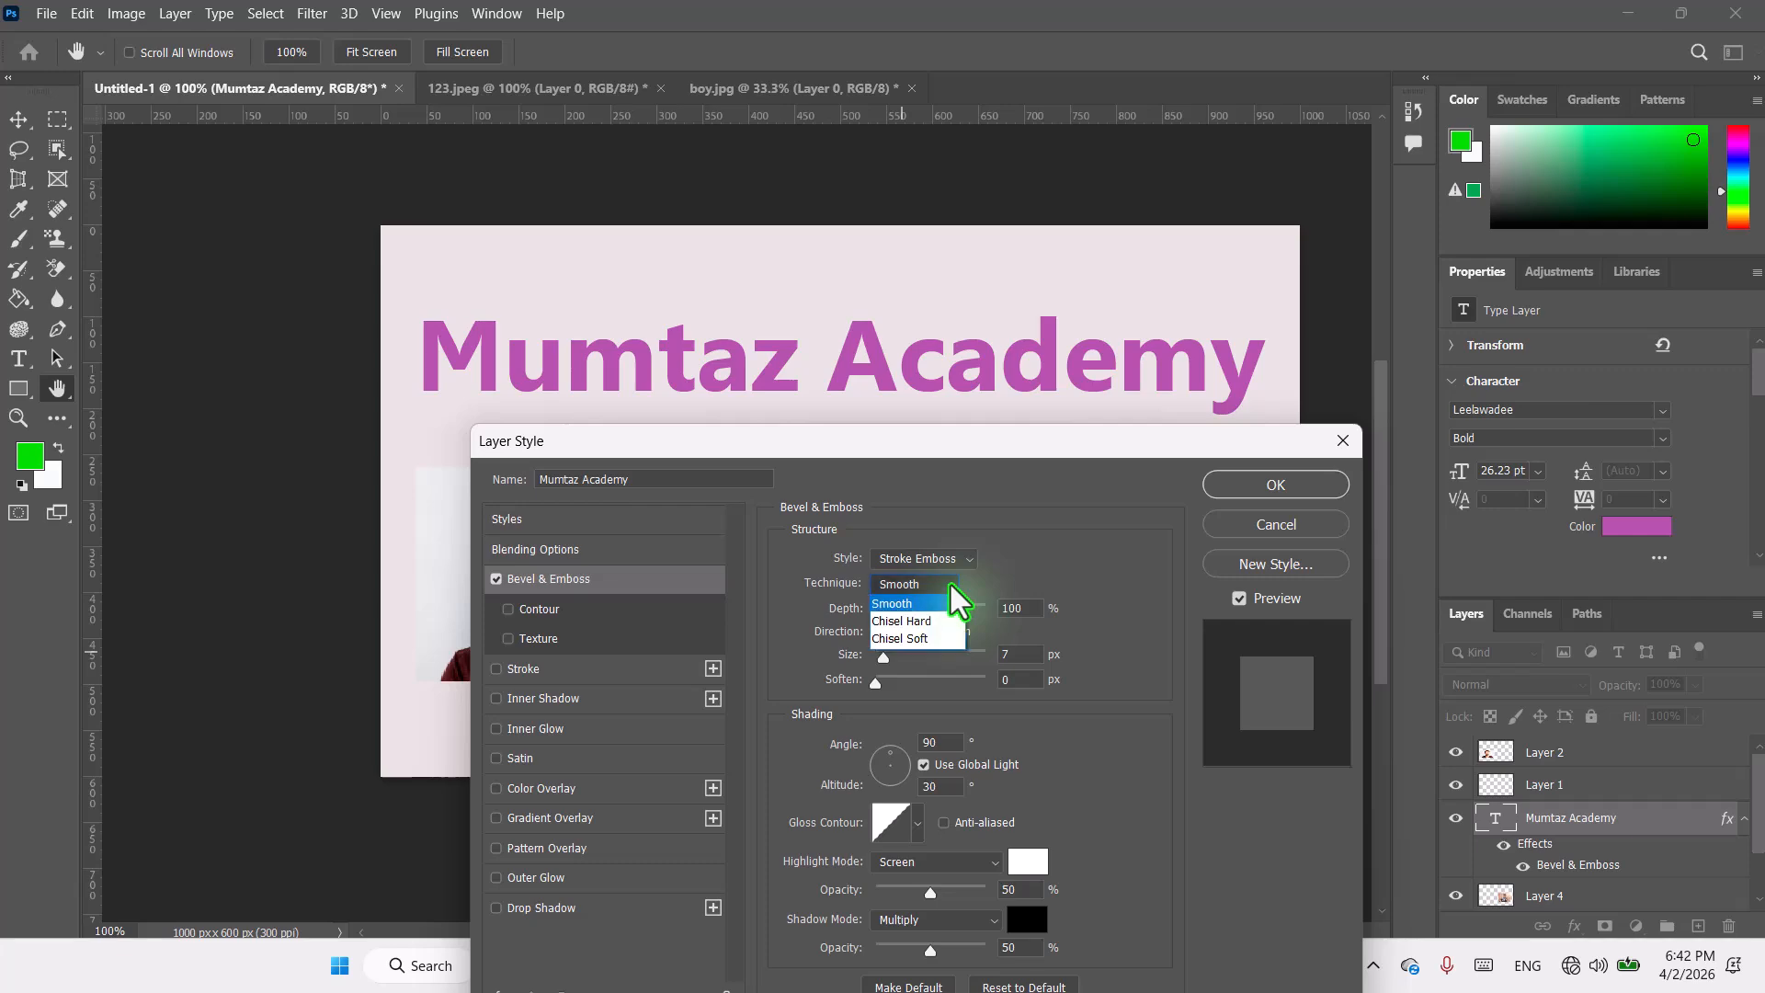
pyautogui.click(915, 624)
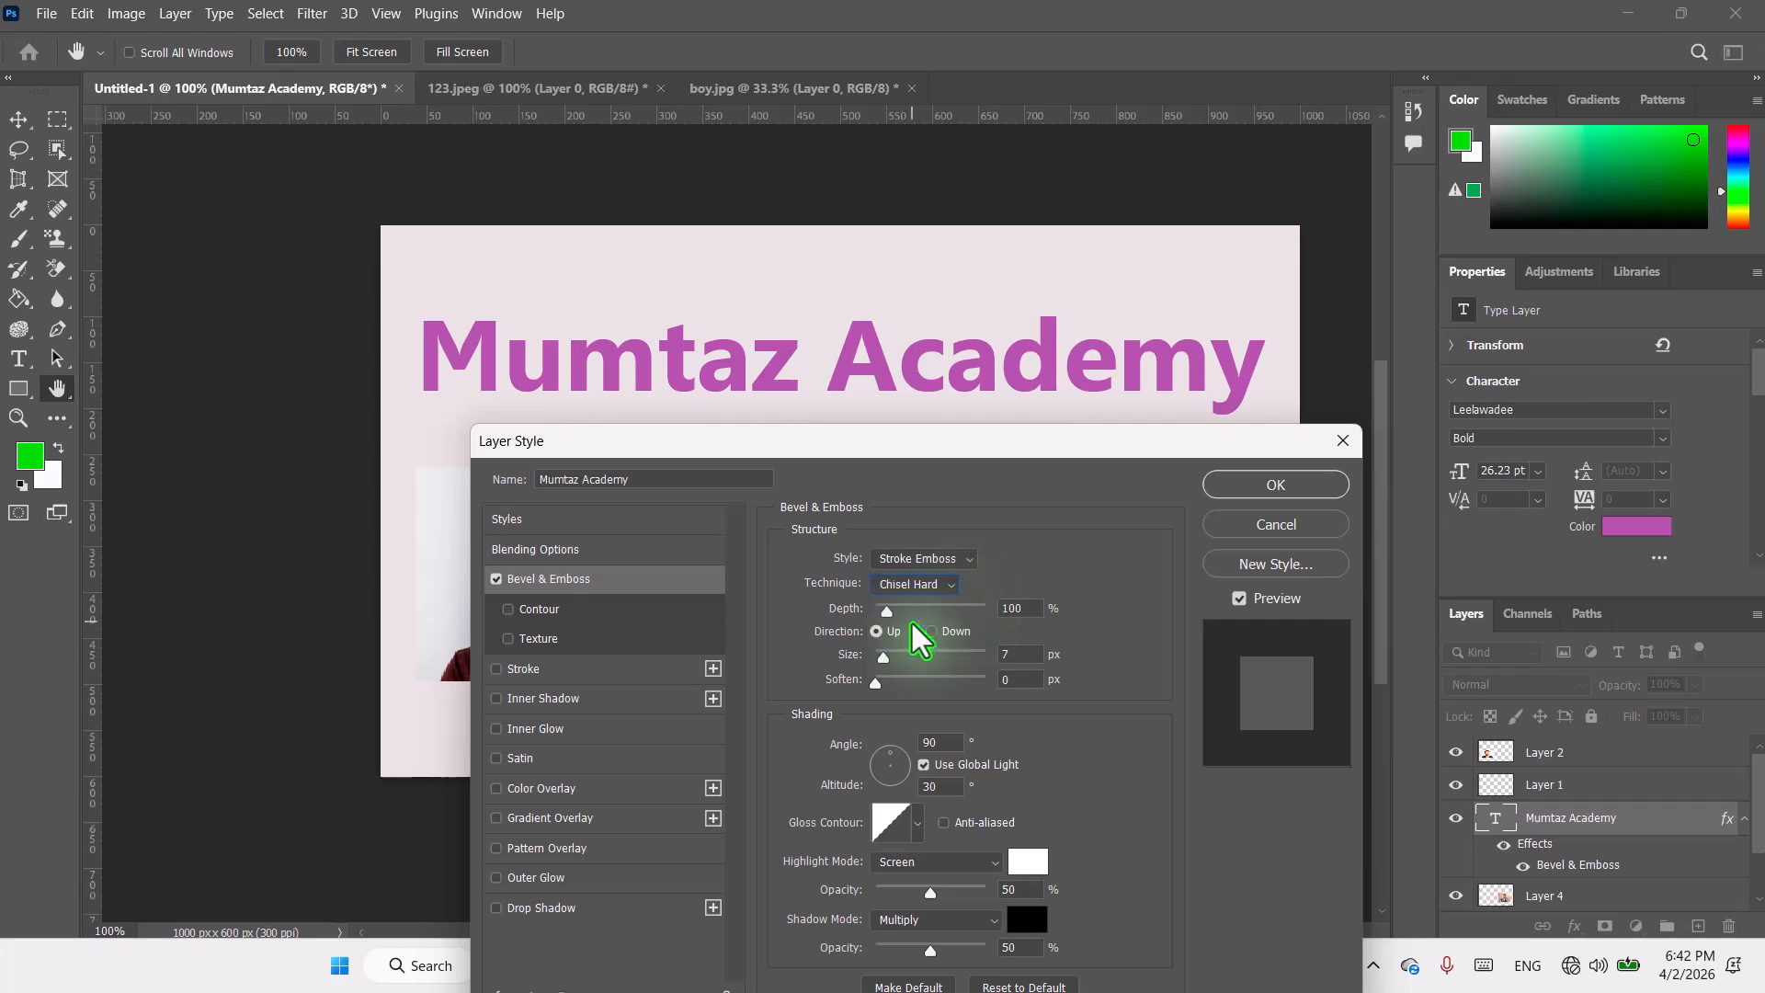
pyautogui.click(1341, 444)
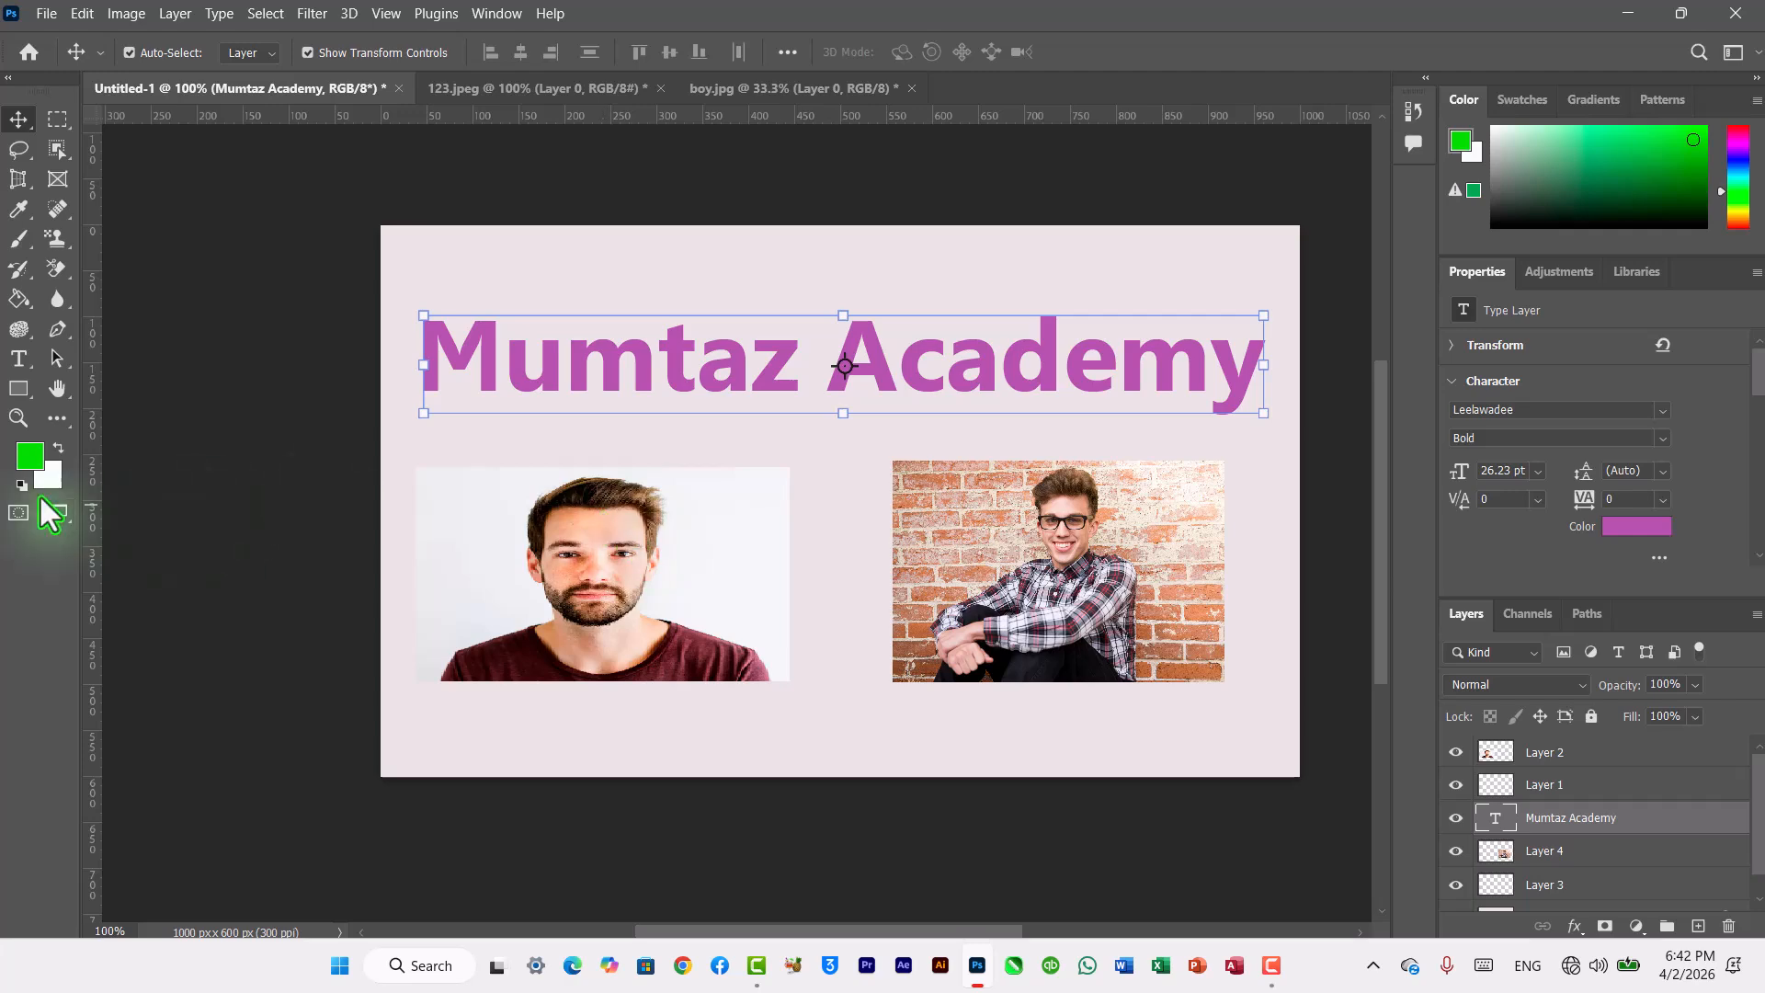
# Step: Reopen the Layer Style dialog for the Mumtaz Academy text layer and move it clear of the enlarged title
pyautogui.click(18, 419)
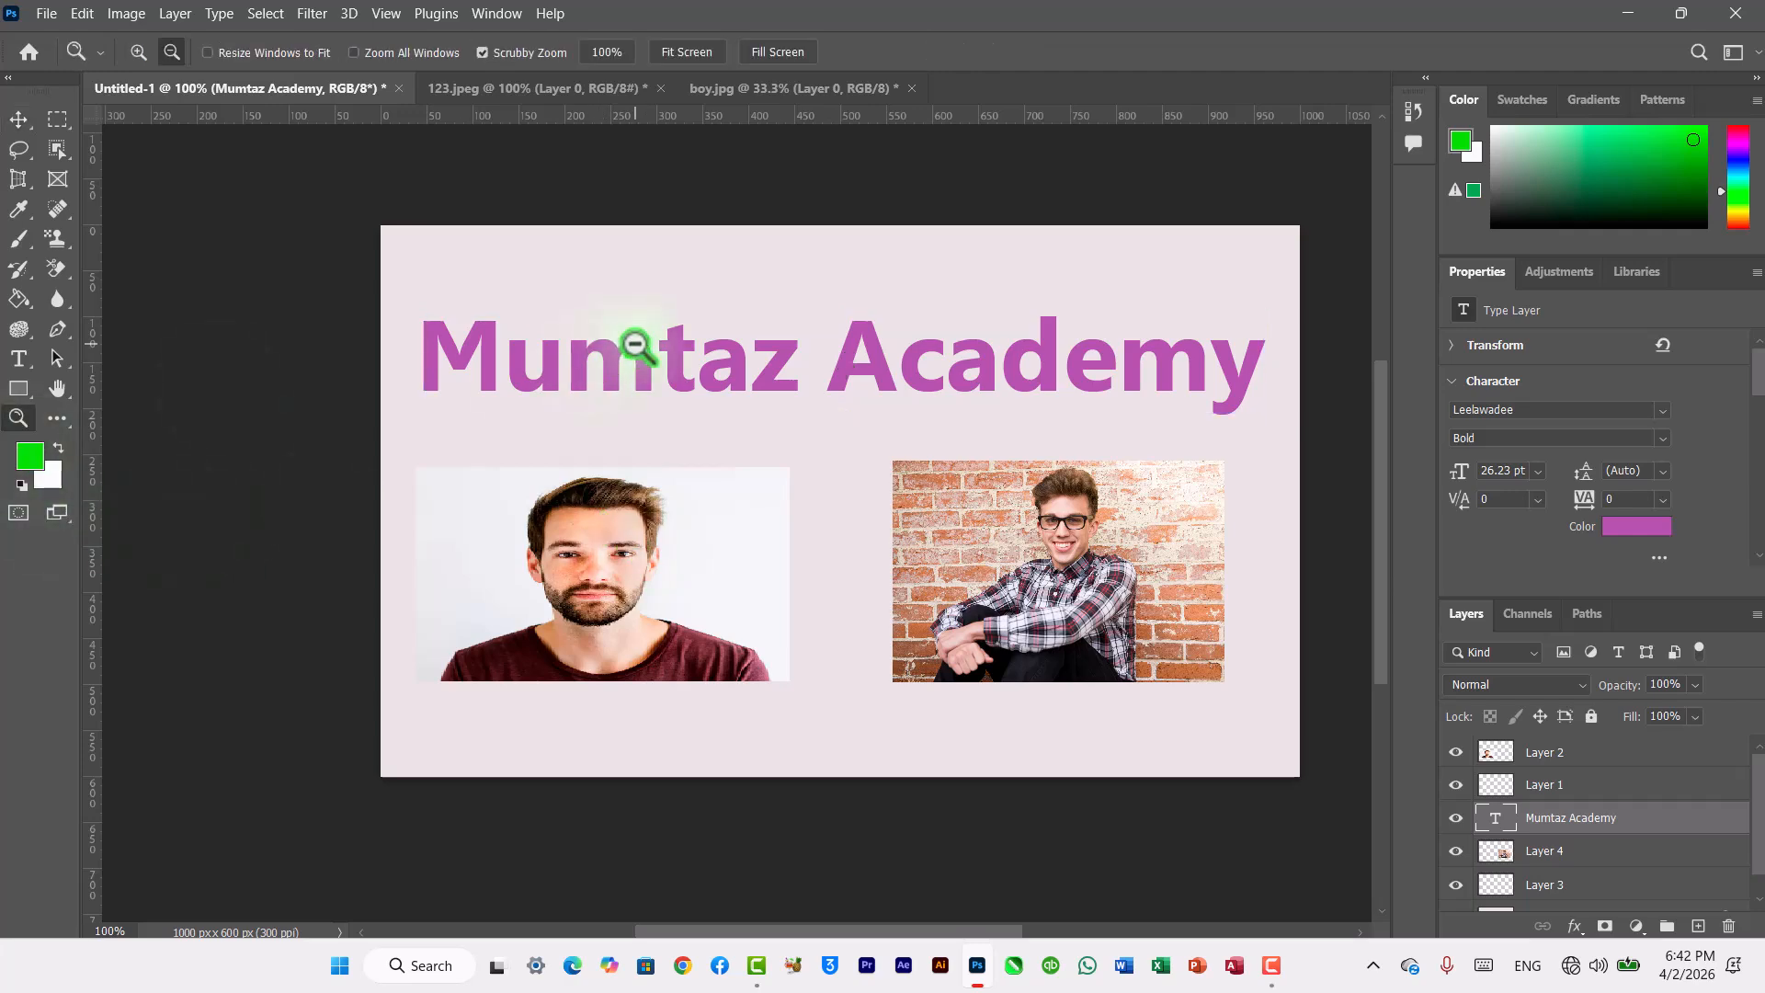
pyautogui.click(139, 53)
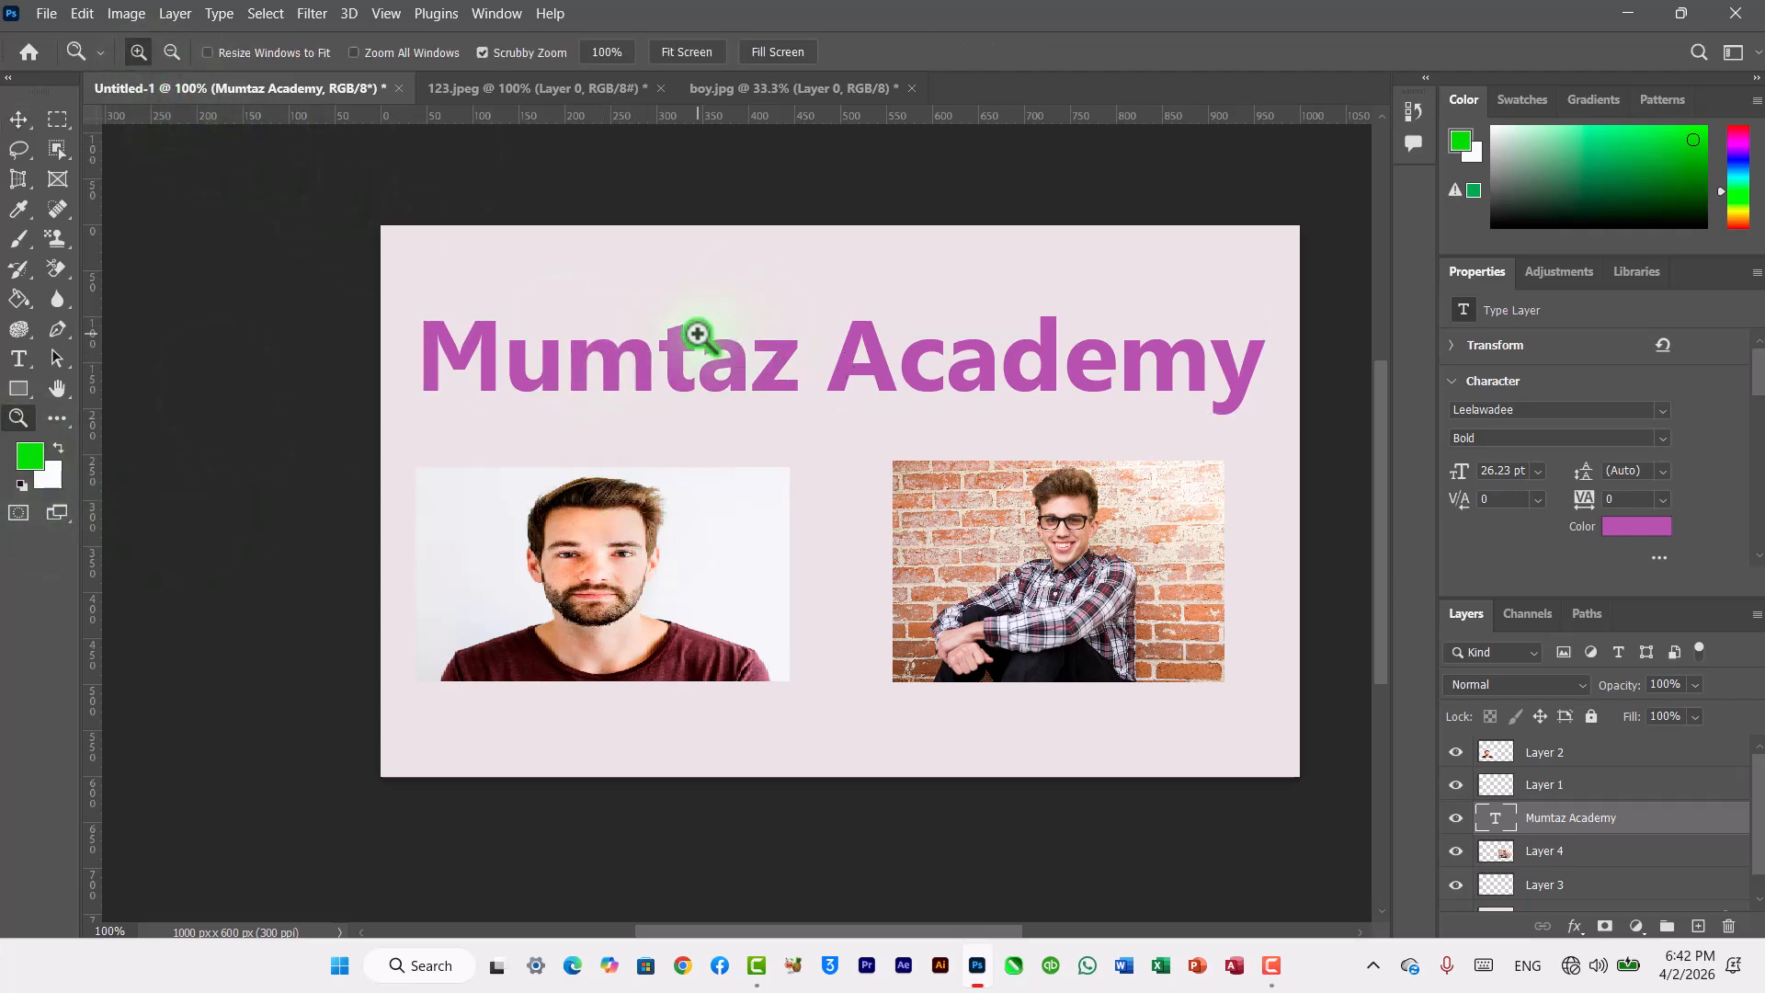
pyautogui.click(695, 338)
pyautogui.click(516, 366)
pyautogui.click(516, 366)
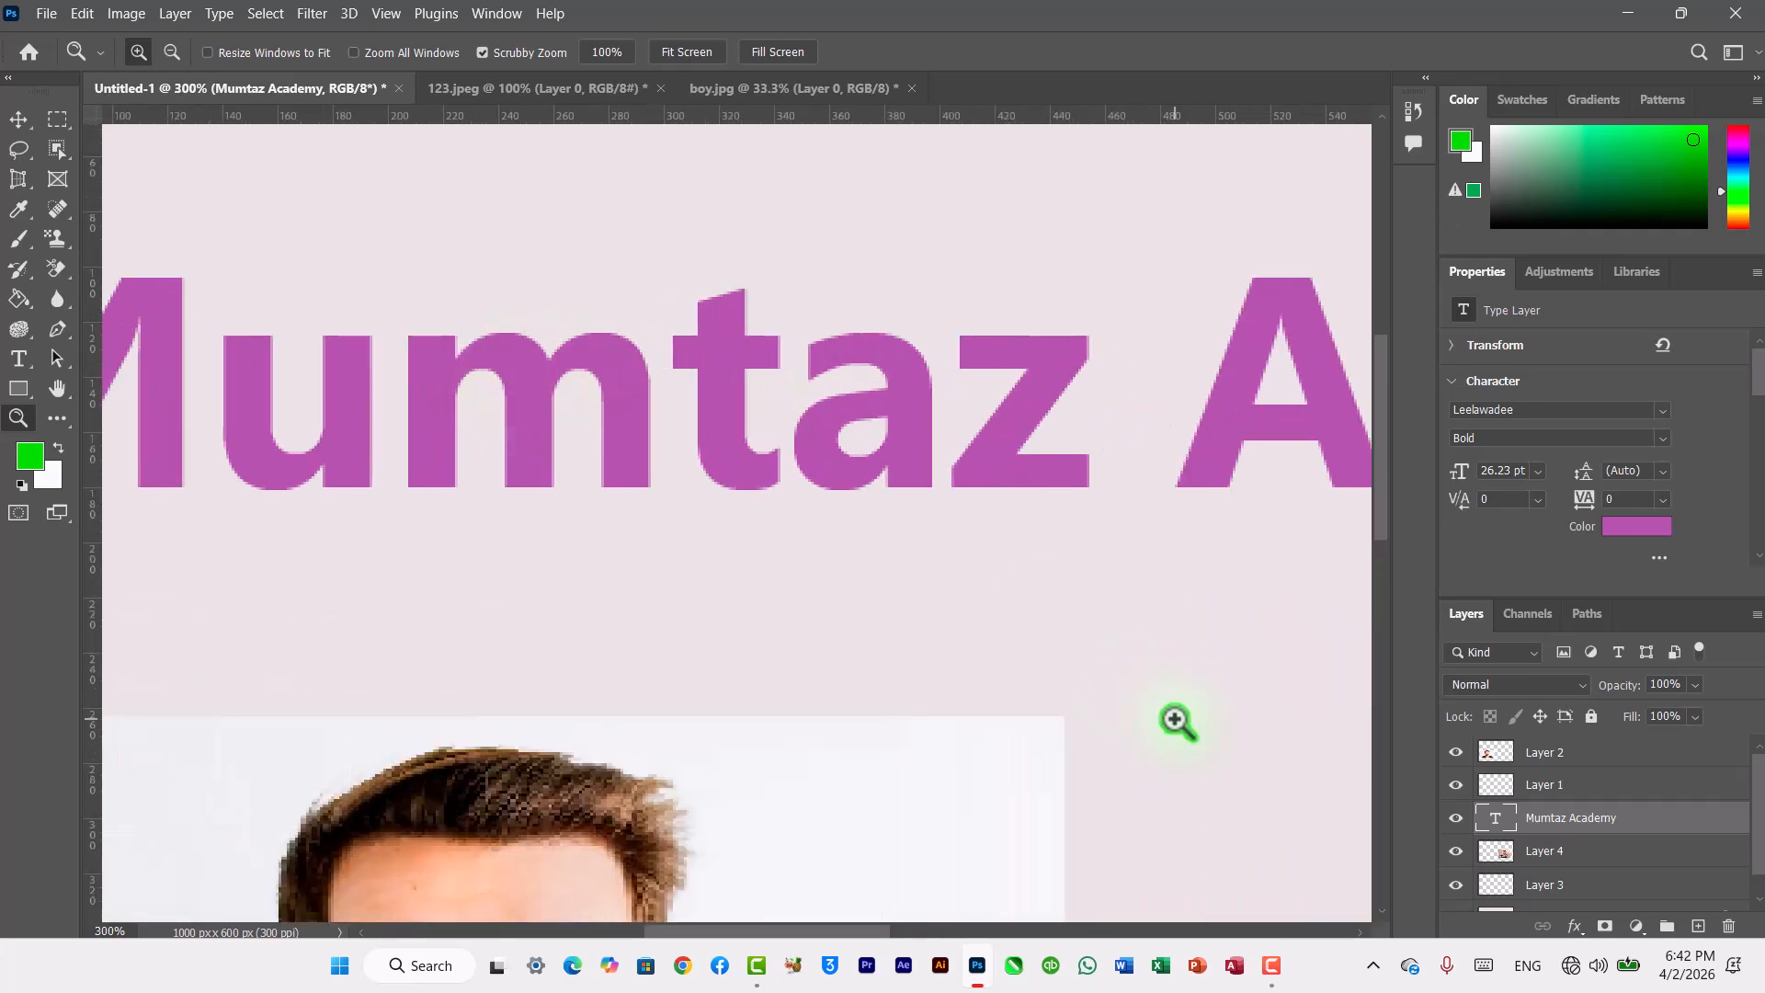
pyautogui.doubleClick(1707, 836)
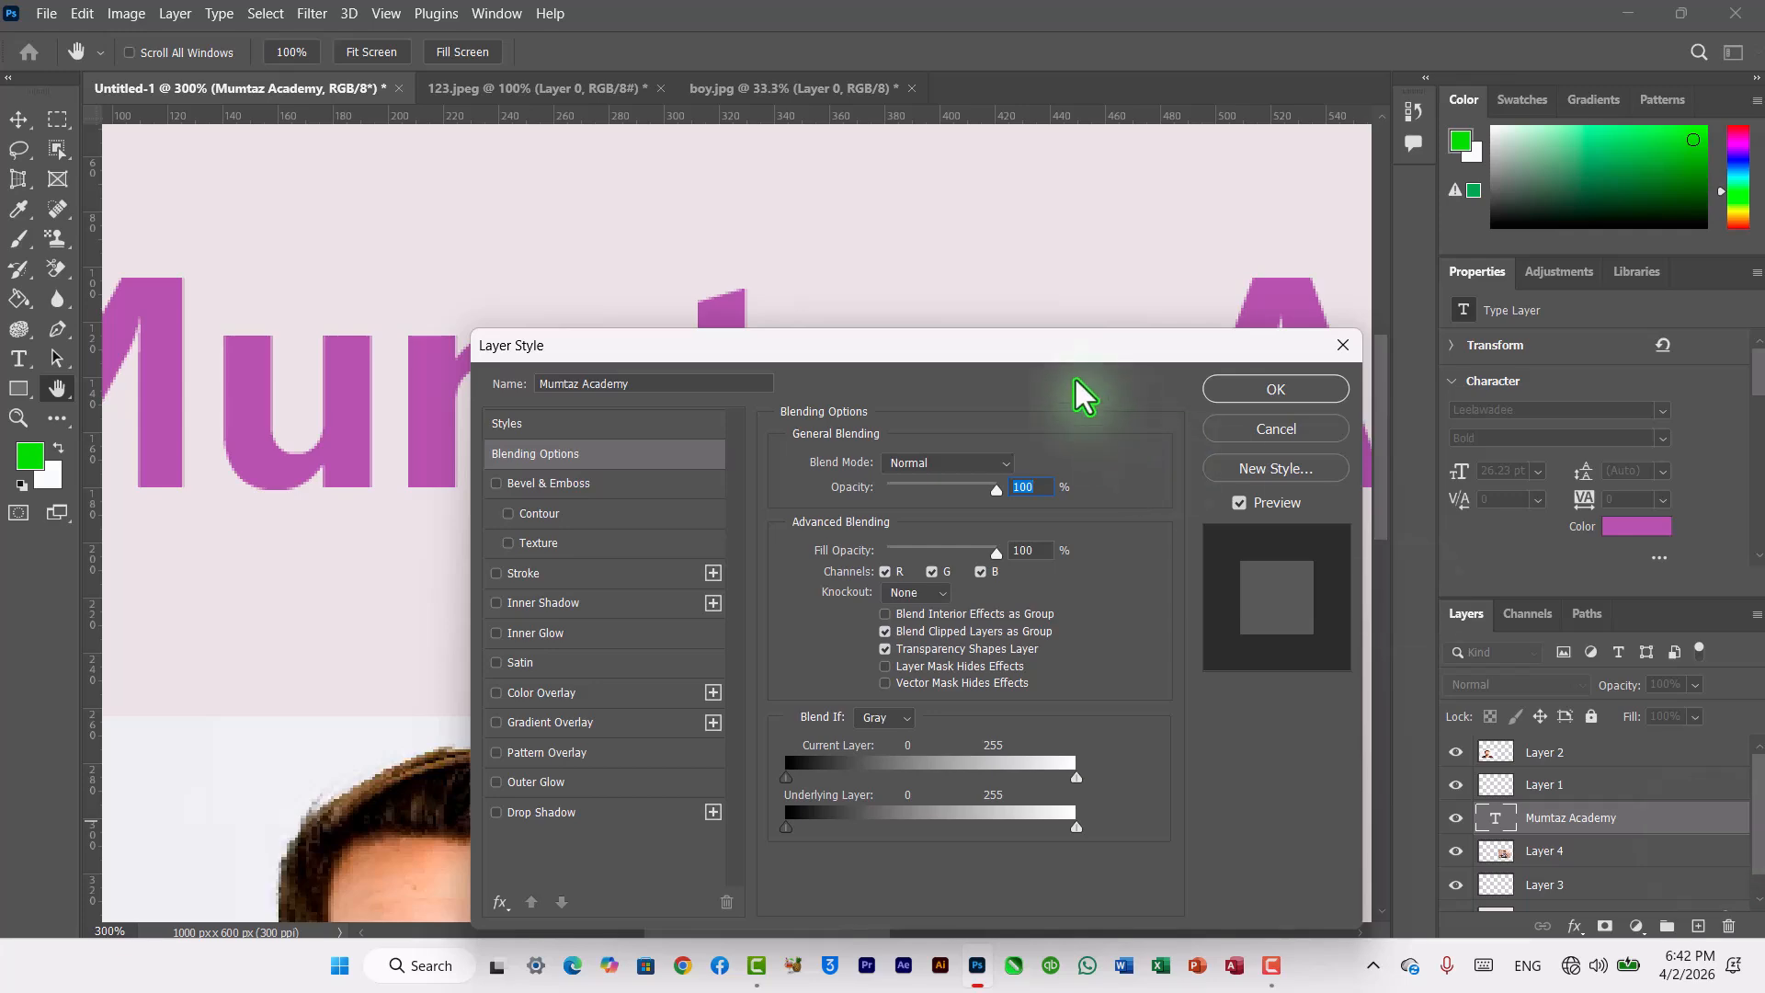
pyautogui.moveTo(1030, 349); pyautogui.dragTo(1397, 253)
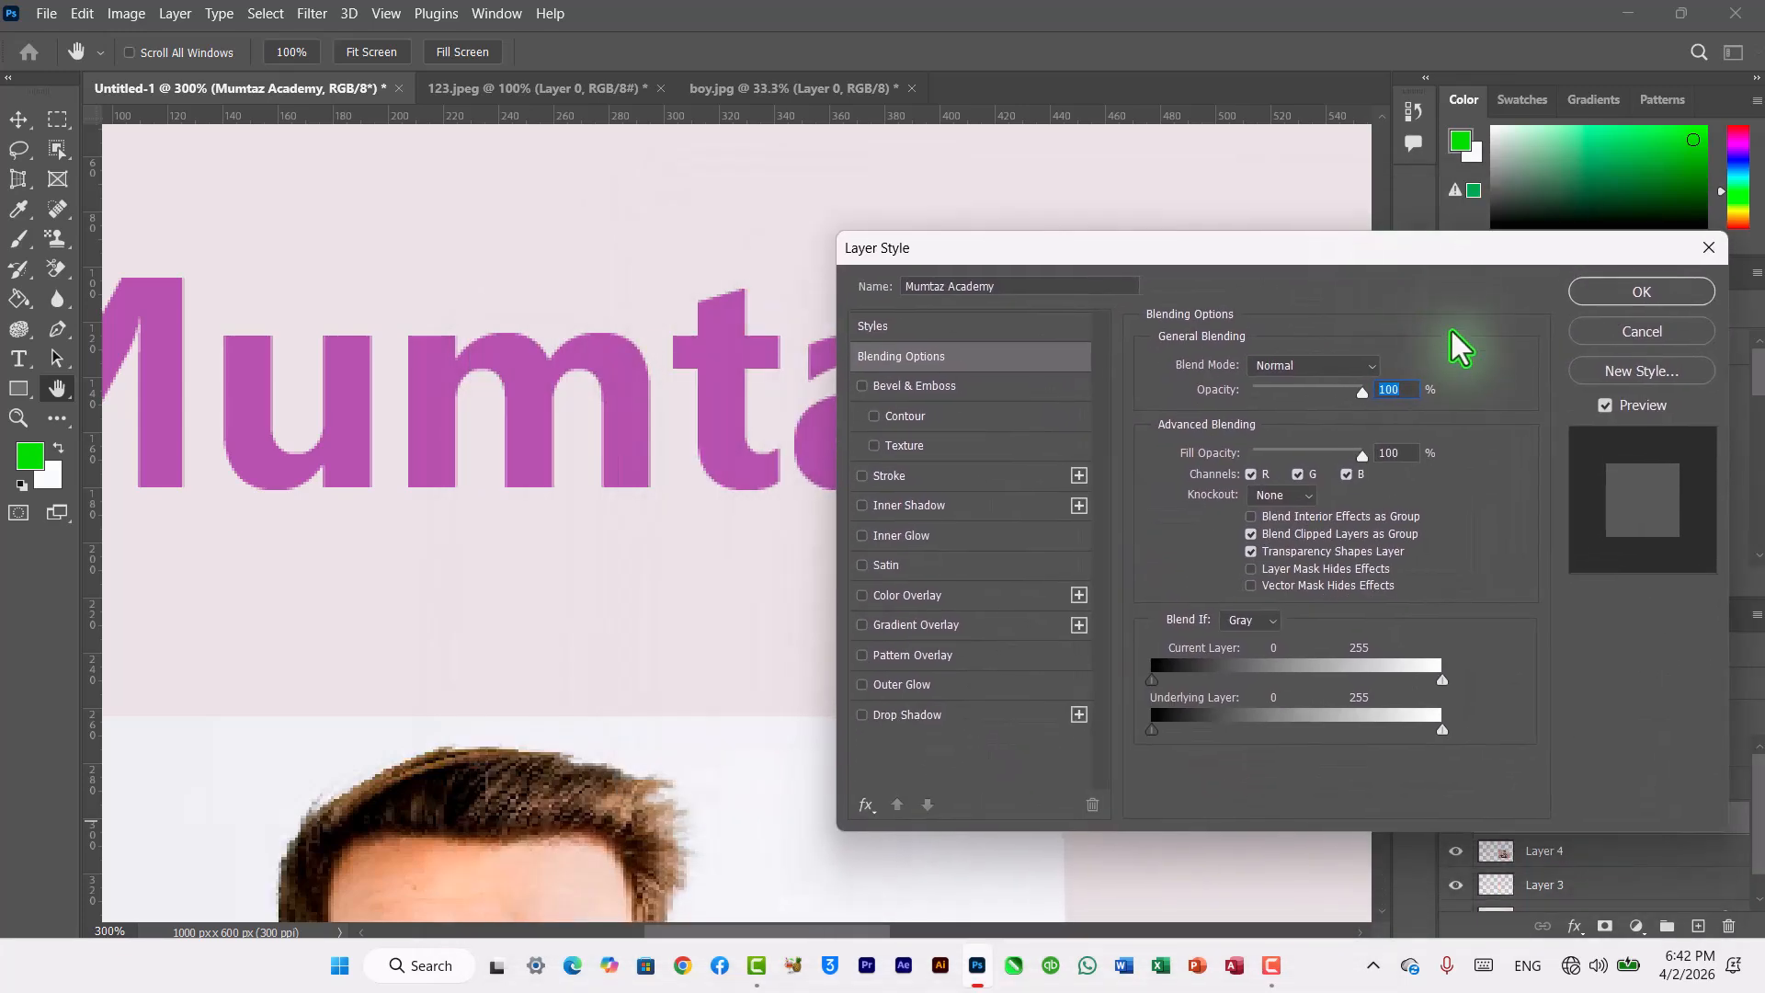
# Step: Enable Bevel & Emboss on the title and set its technique to Chisel Hard, then to Chisel Soft
pyautogui.click(915, 386)
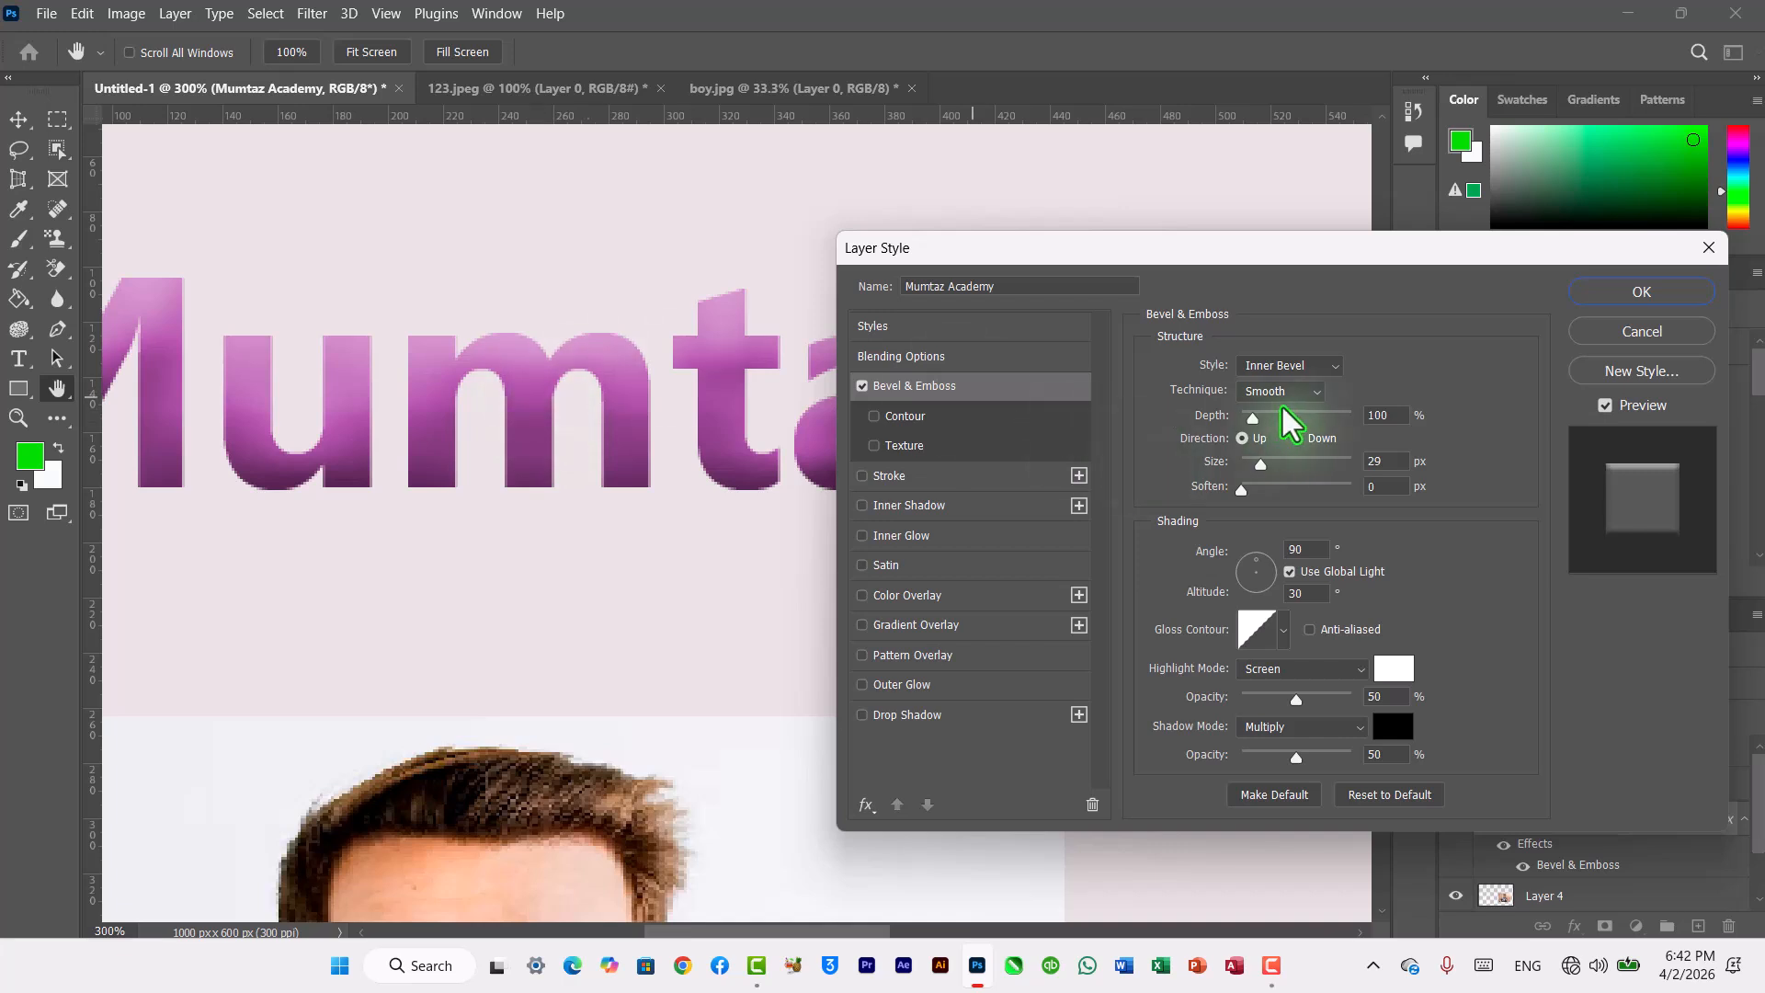
pyautogui.click(1312, 395)
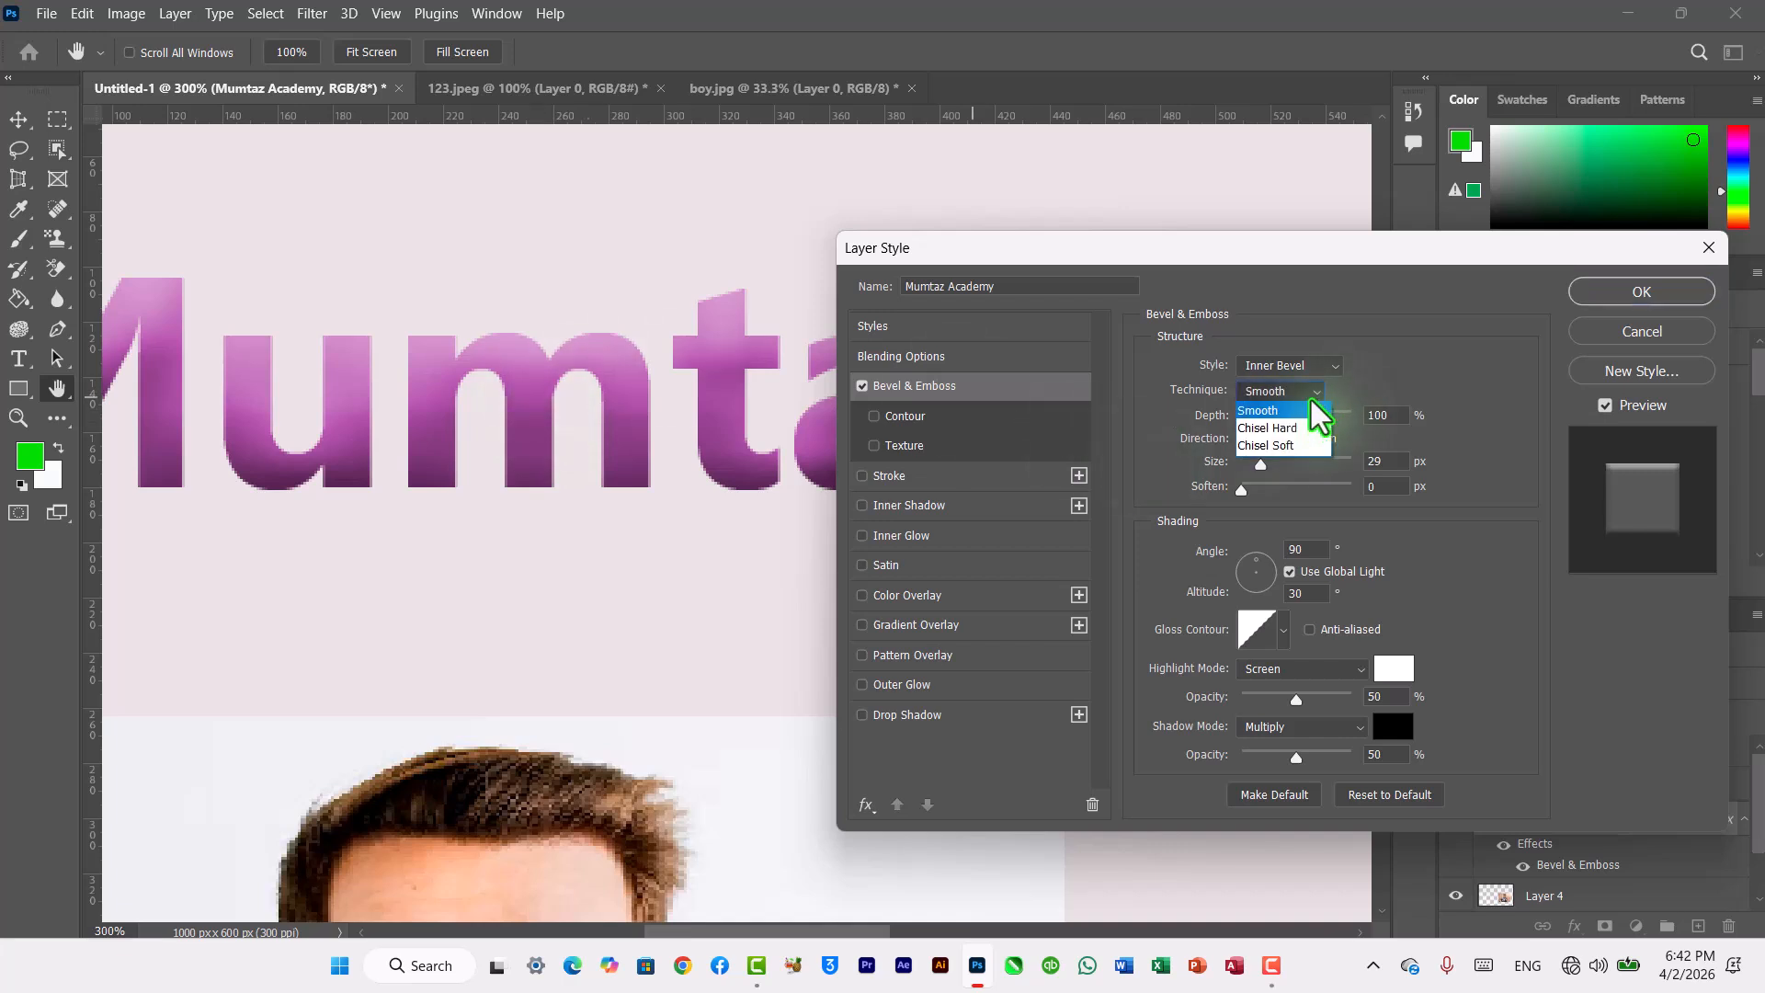
pyautogui.click(1293, 447)
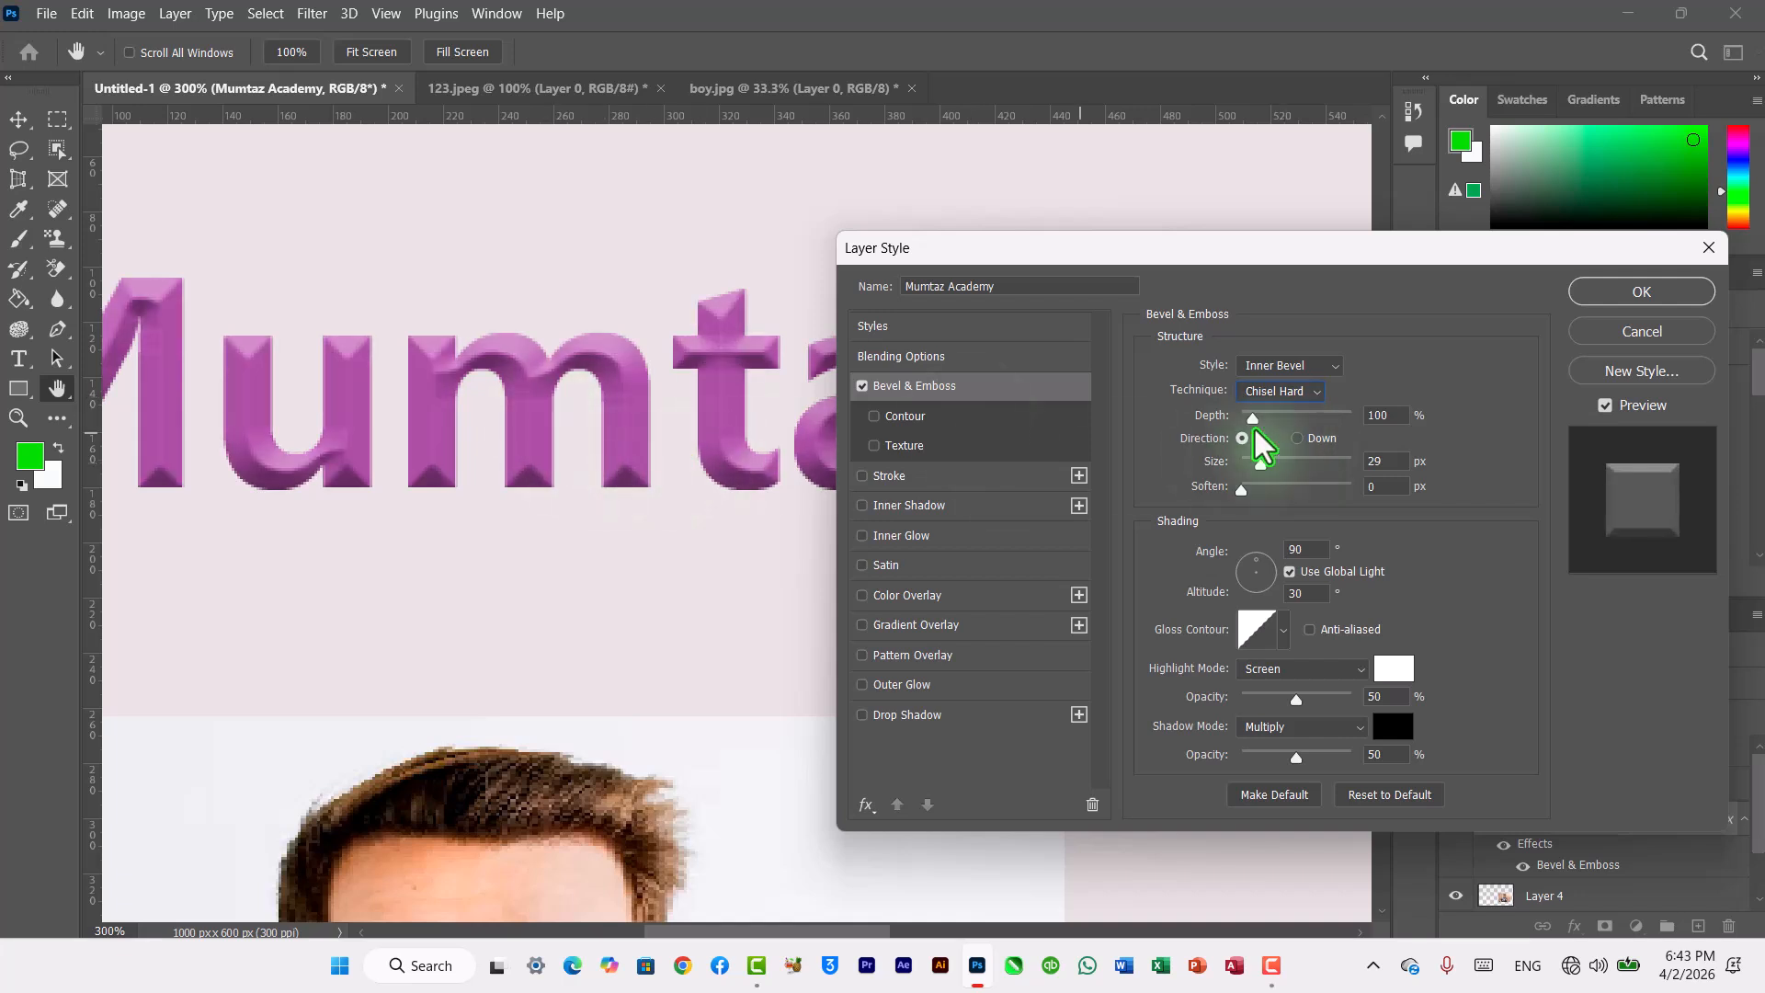
pyautogui.click(1310, 397)
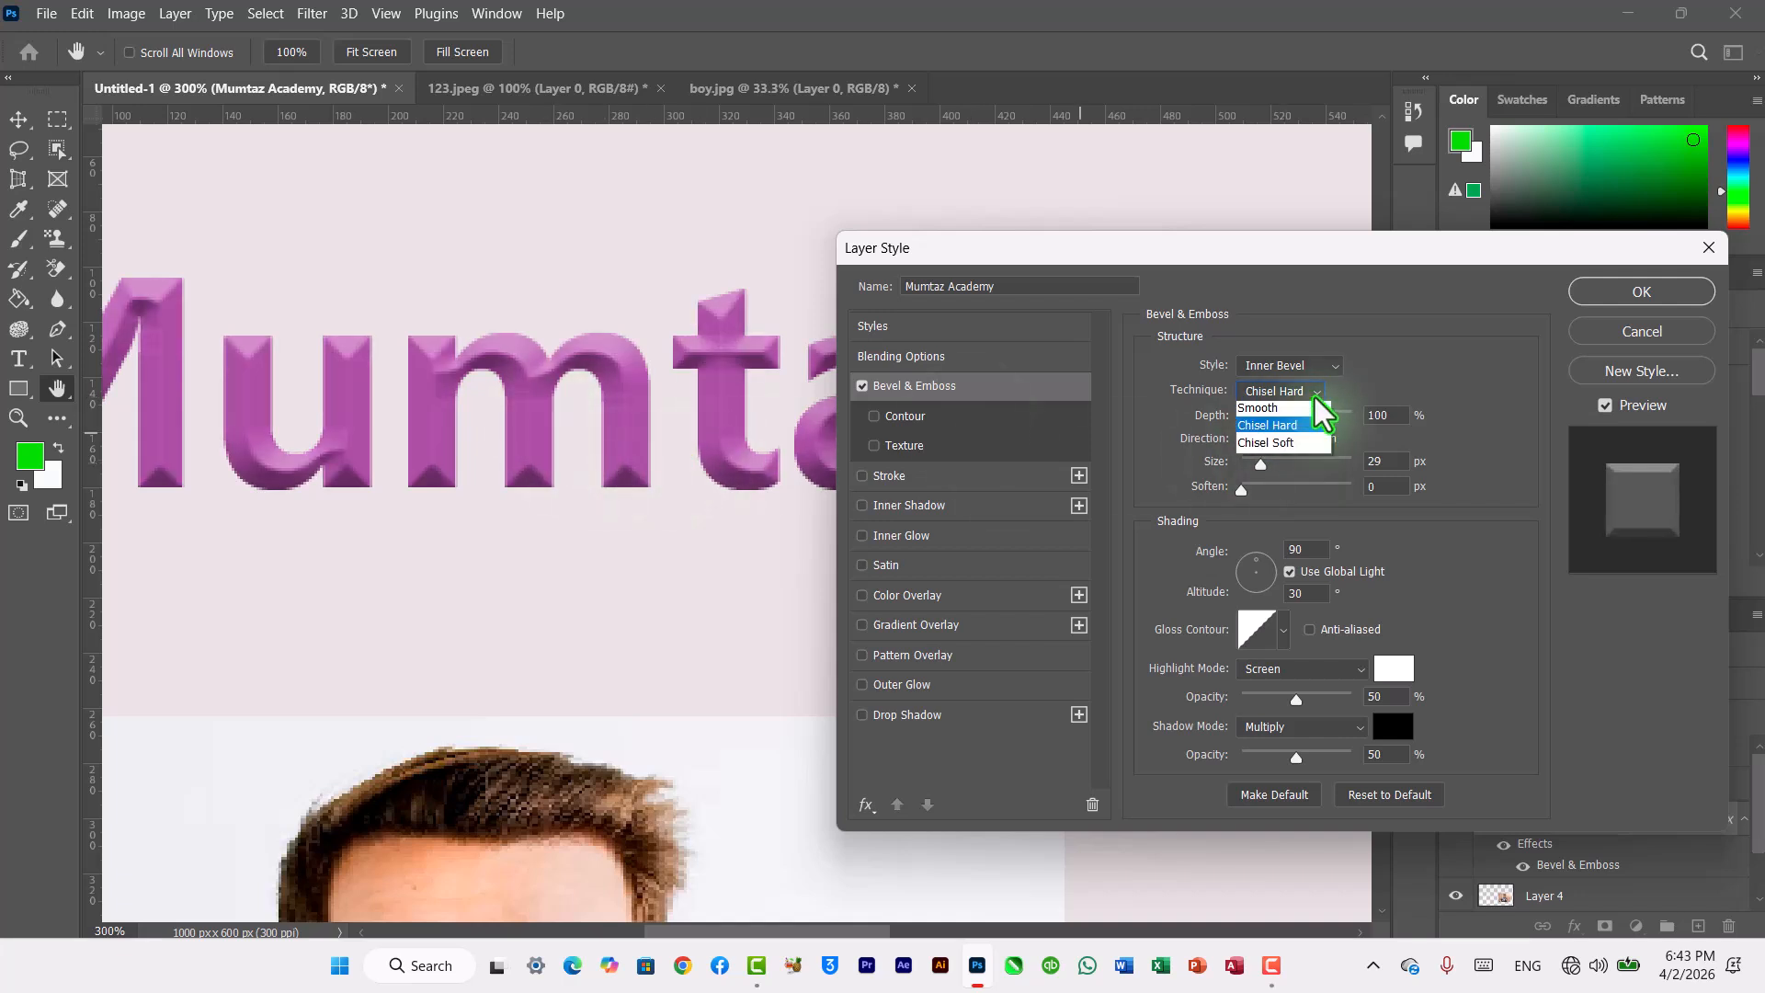
pyautogui.click(1276, 447)
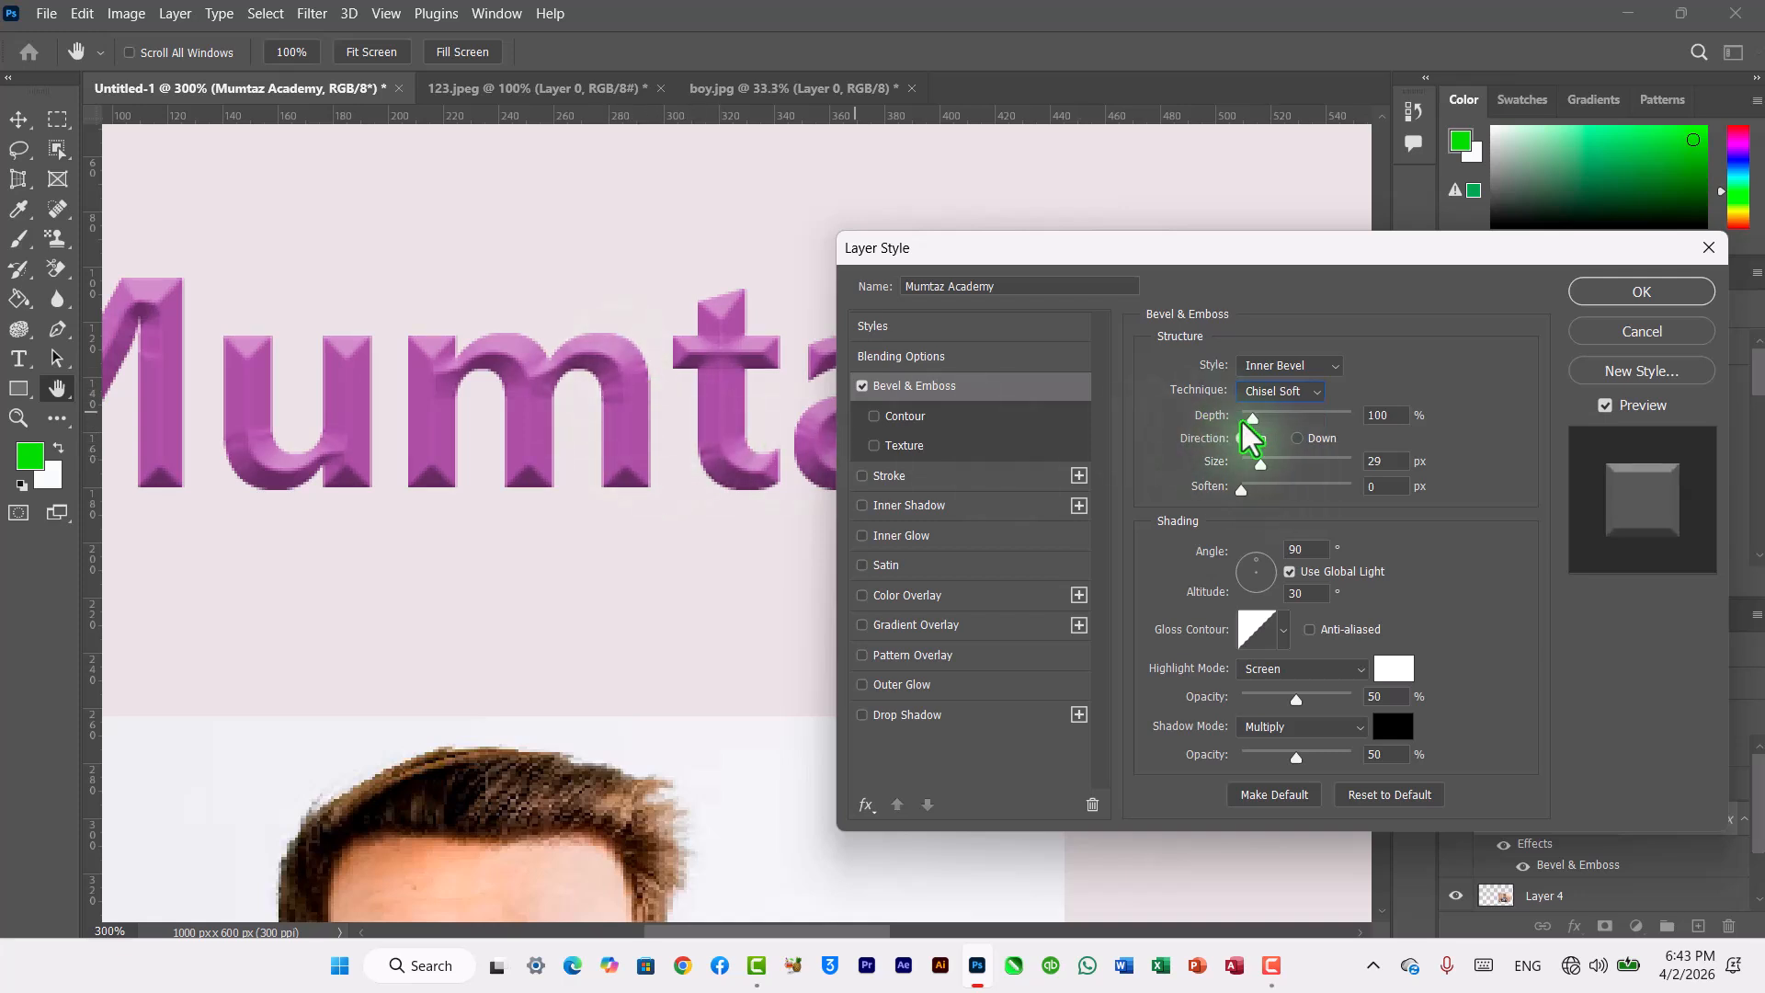
# Step: Raise the bevel depth to 334% and switch the direction to Down and back to Up
pyautogui.moveTo(1254, 420); pyautogui.dragTo(1285, 420)
pyautogui.moveTo(1288, 421)
pyautogui.mouseDown()
pyautogui.moveTo(1262, 421)
pyautogui.moveTo(1298, 420)
pyautogui.moveTo(1282, 421)
pyautogui.mouseUp()
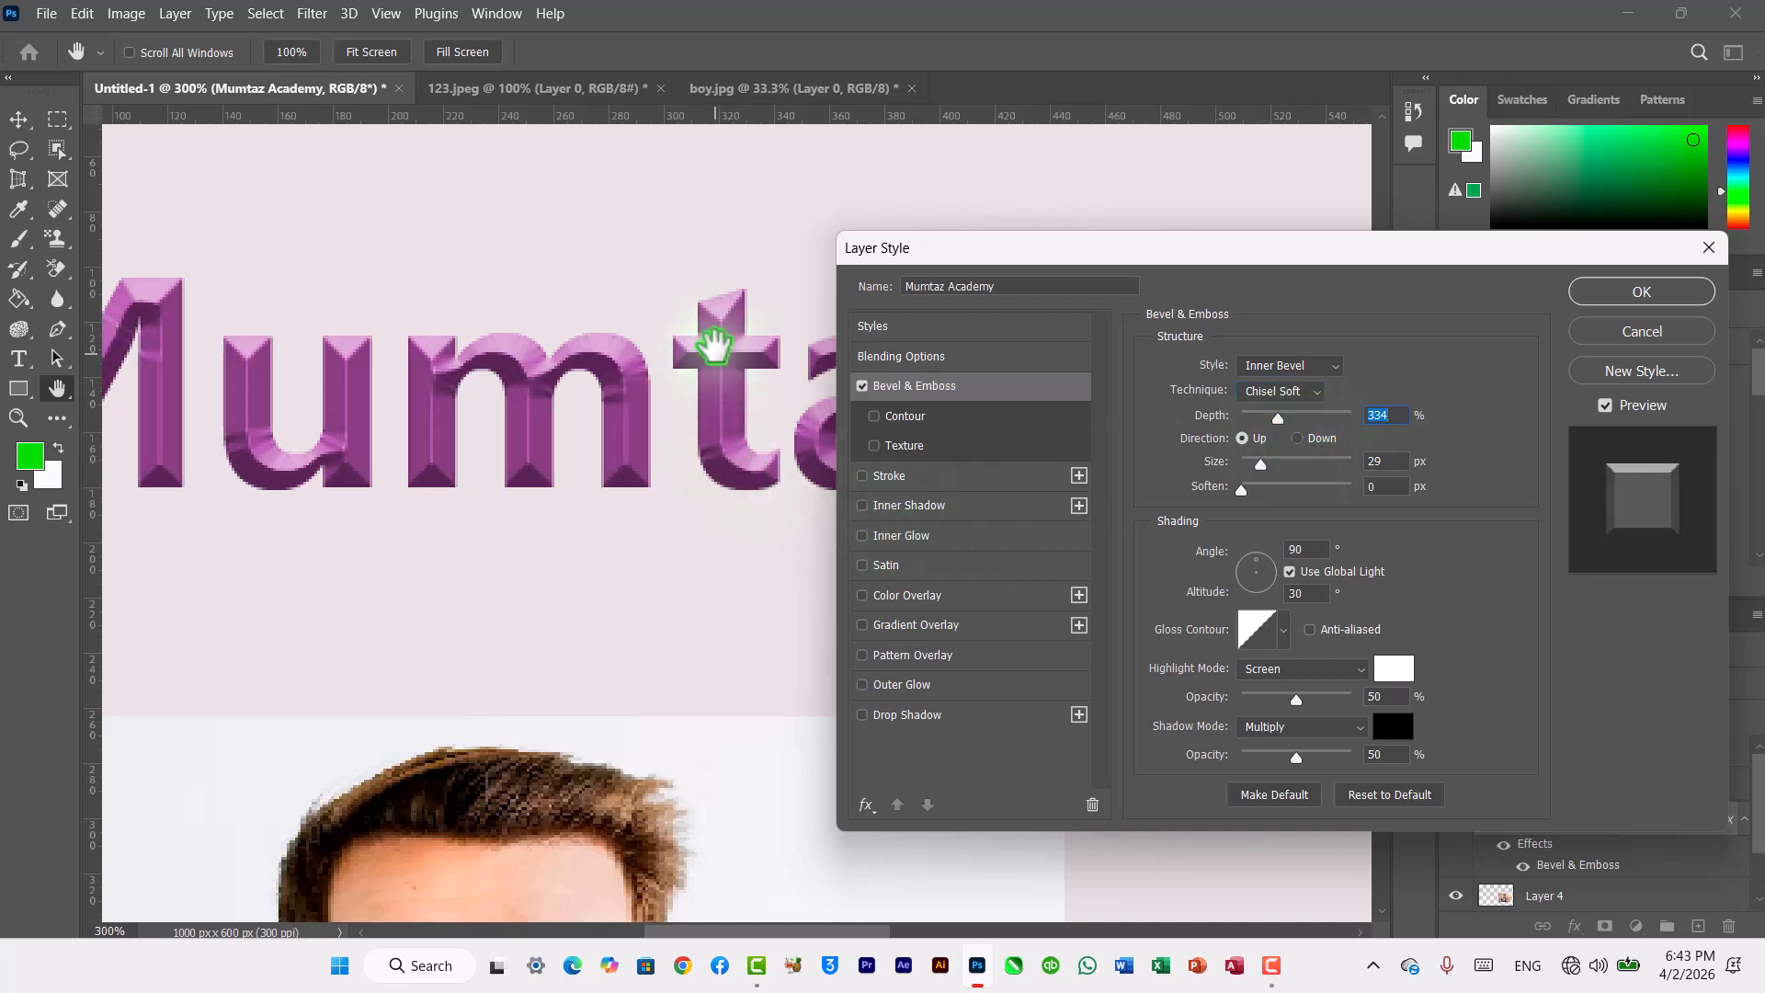
pyautogui.click(1298, 438)
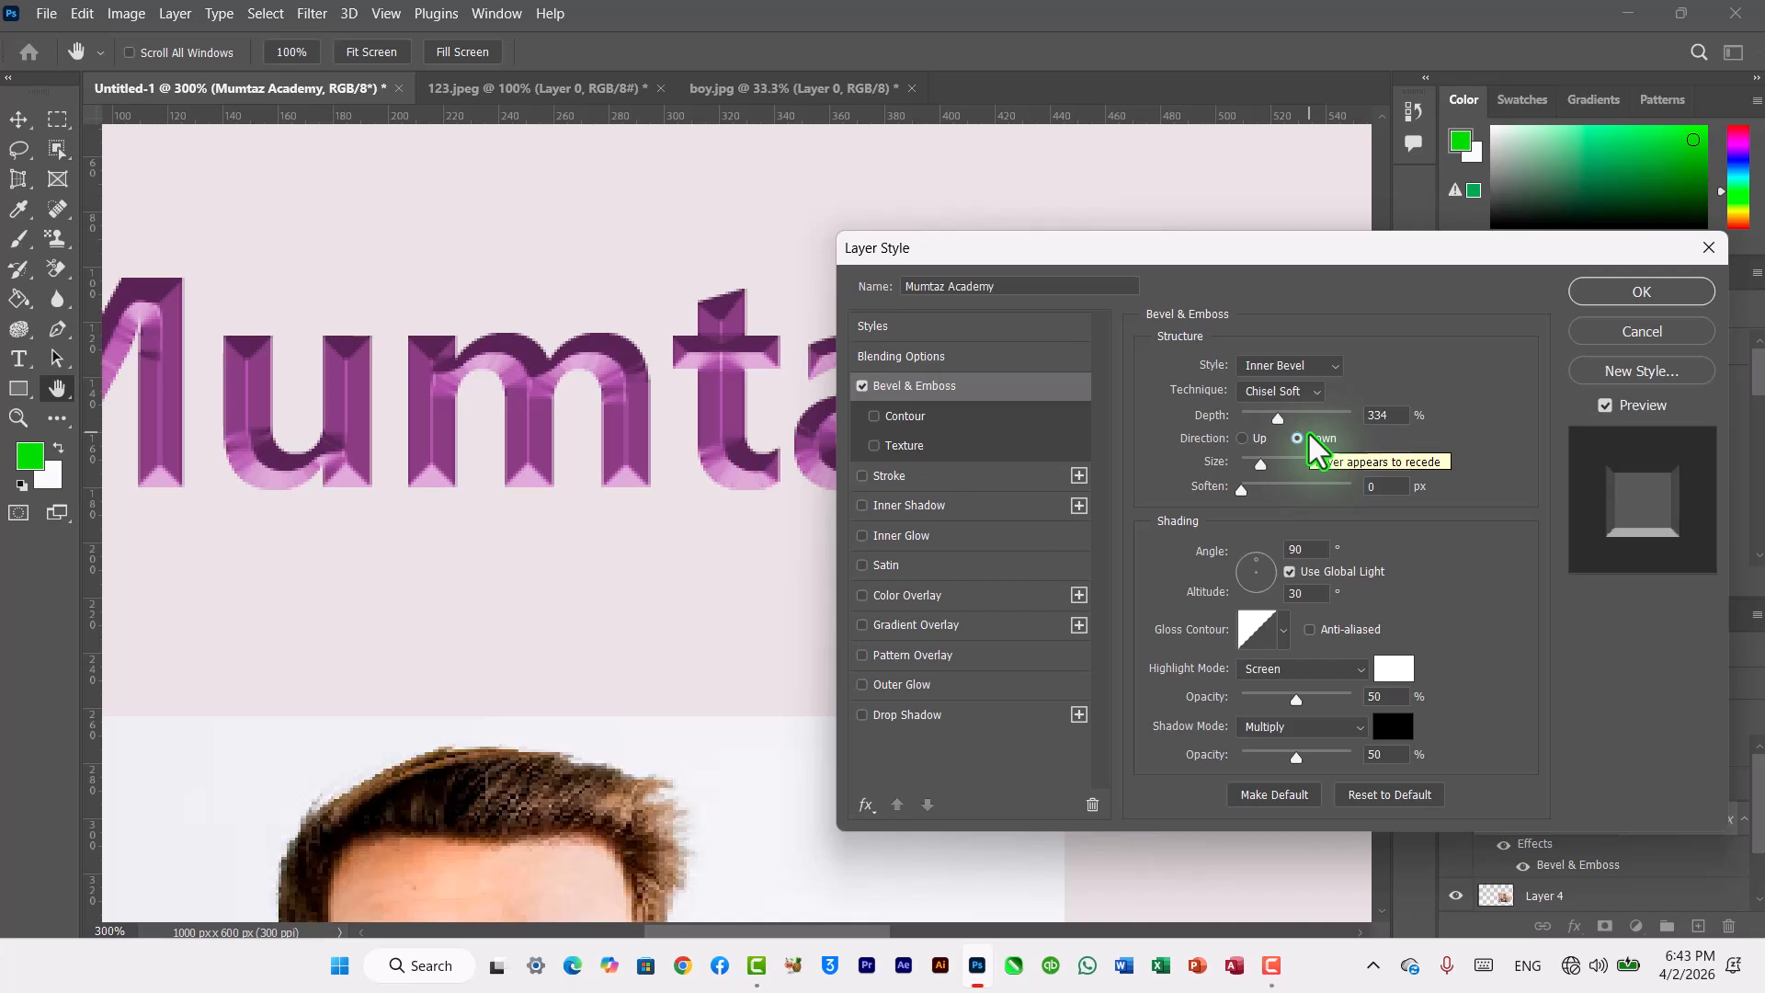
pyautogui.click(1246, 439)
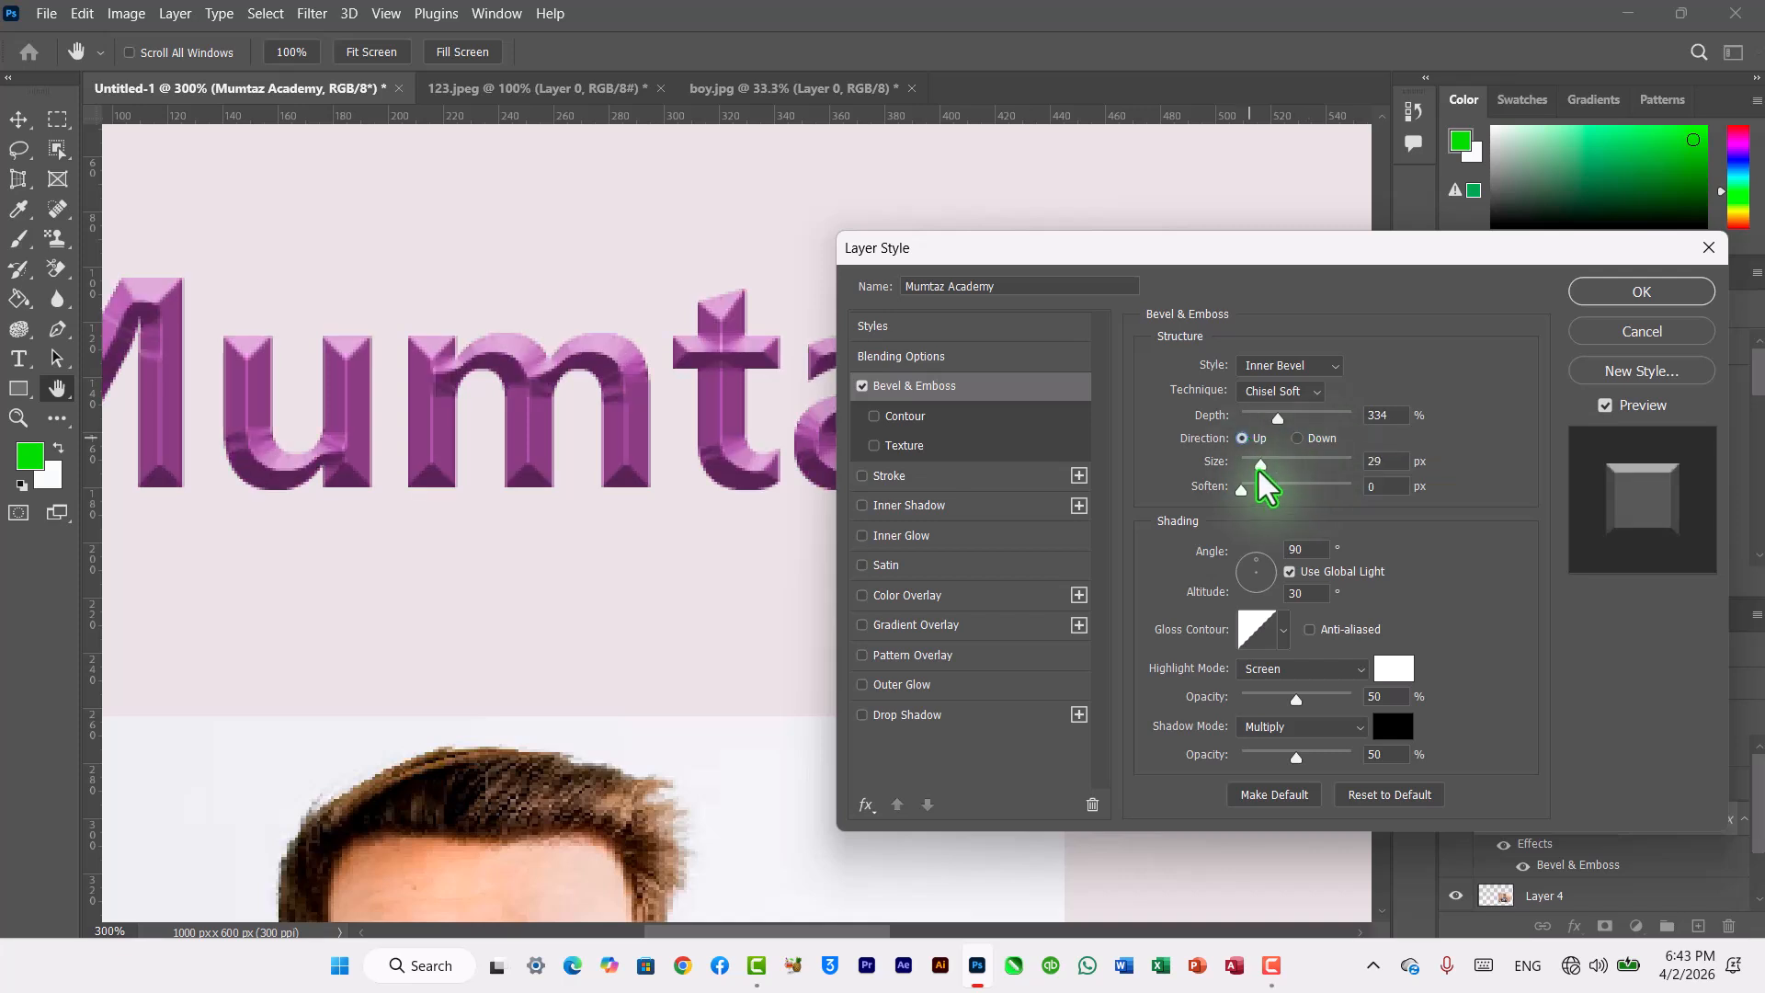
# Step: Set the bevel size to 65 px and soften to 2 px, and adjust the shading angle to 105° with altitude 0°
pyautogui.moveTo(1258, 466)
pyautogui.mouseDown()
pyautogui.moveTo(1351, 471)
pyautogui.moveTo(1253, 497)
pyautogui.mouseUp()
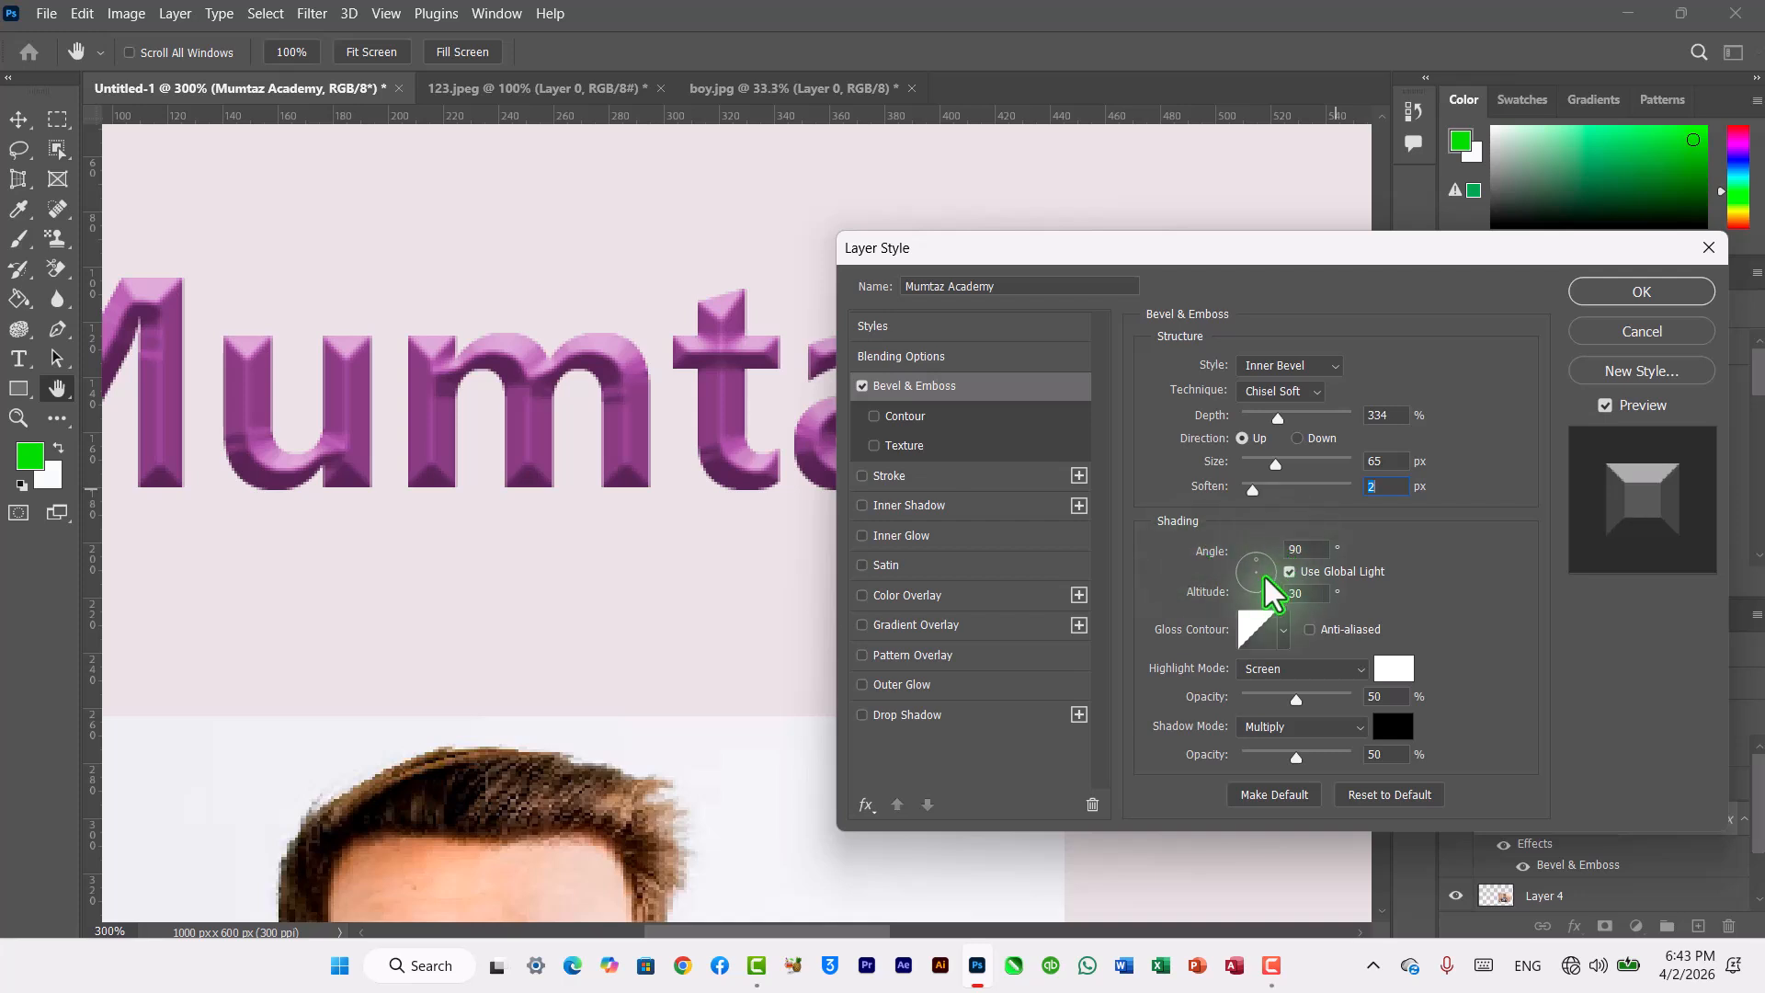
pyautogui.moveTo(1265, 577); pyautogui.dragTo(1285, 561)
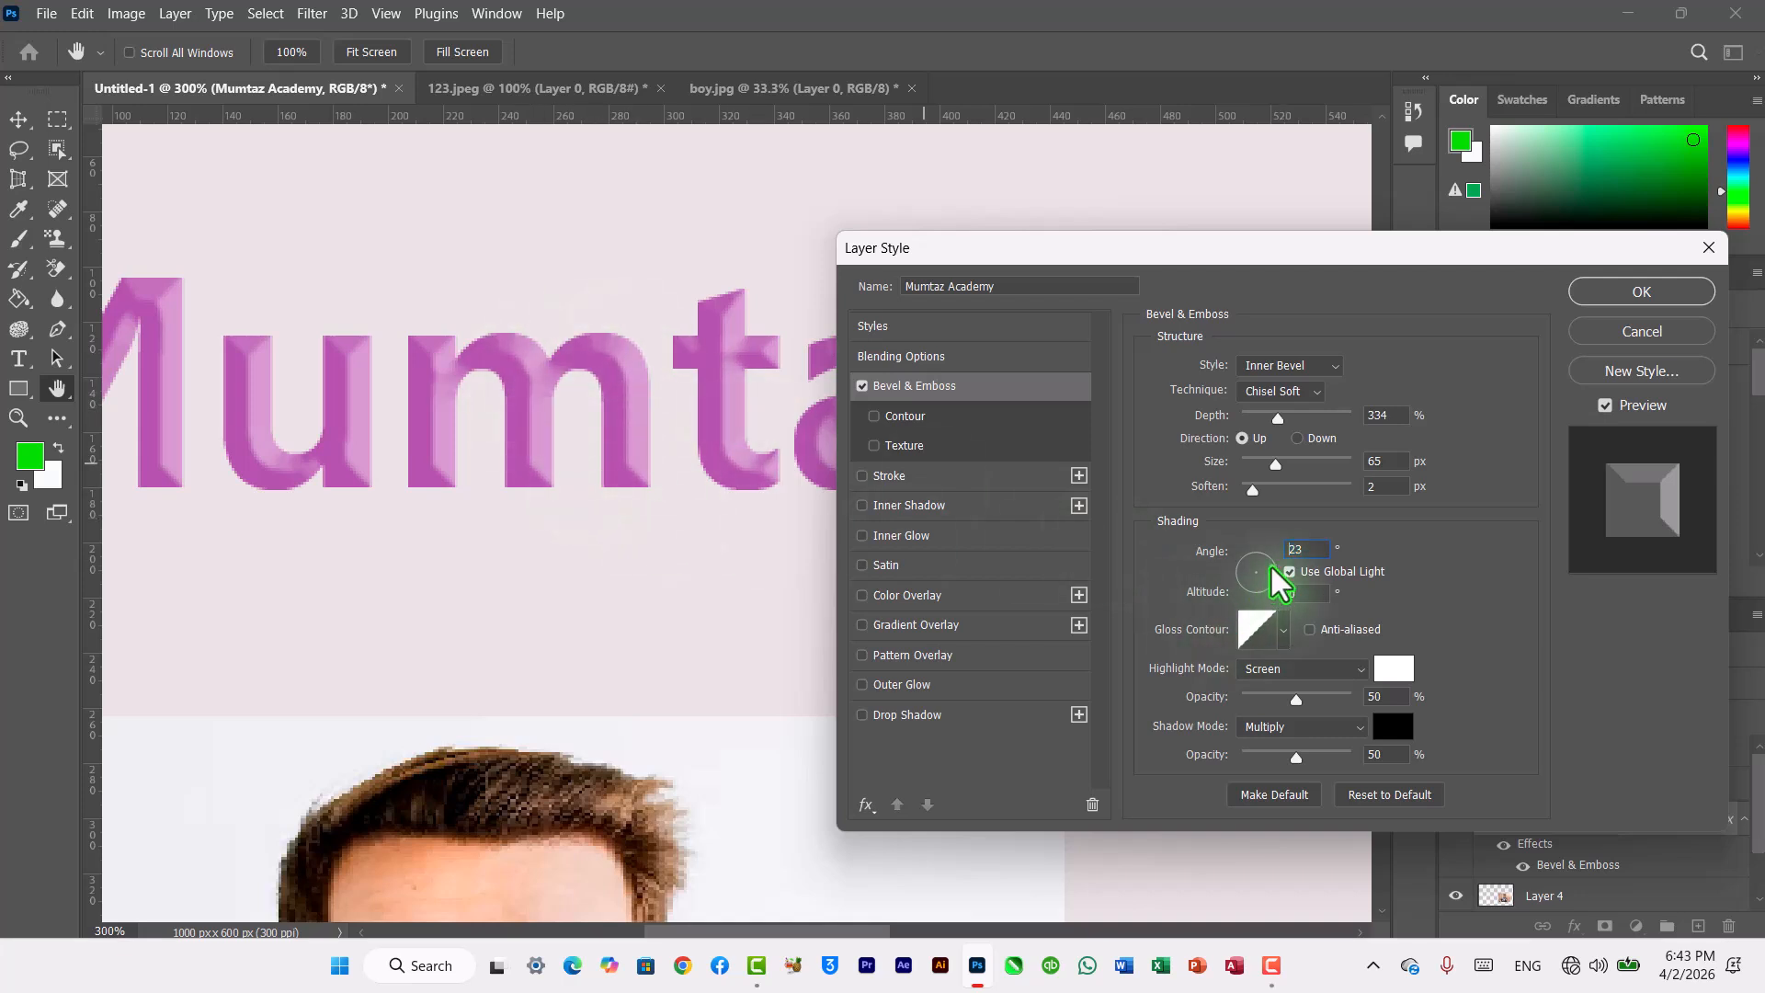
pyautogui.moveTo(1273, 570); pyautogui.dragTo(1233, 565)
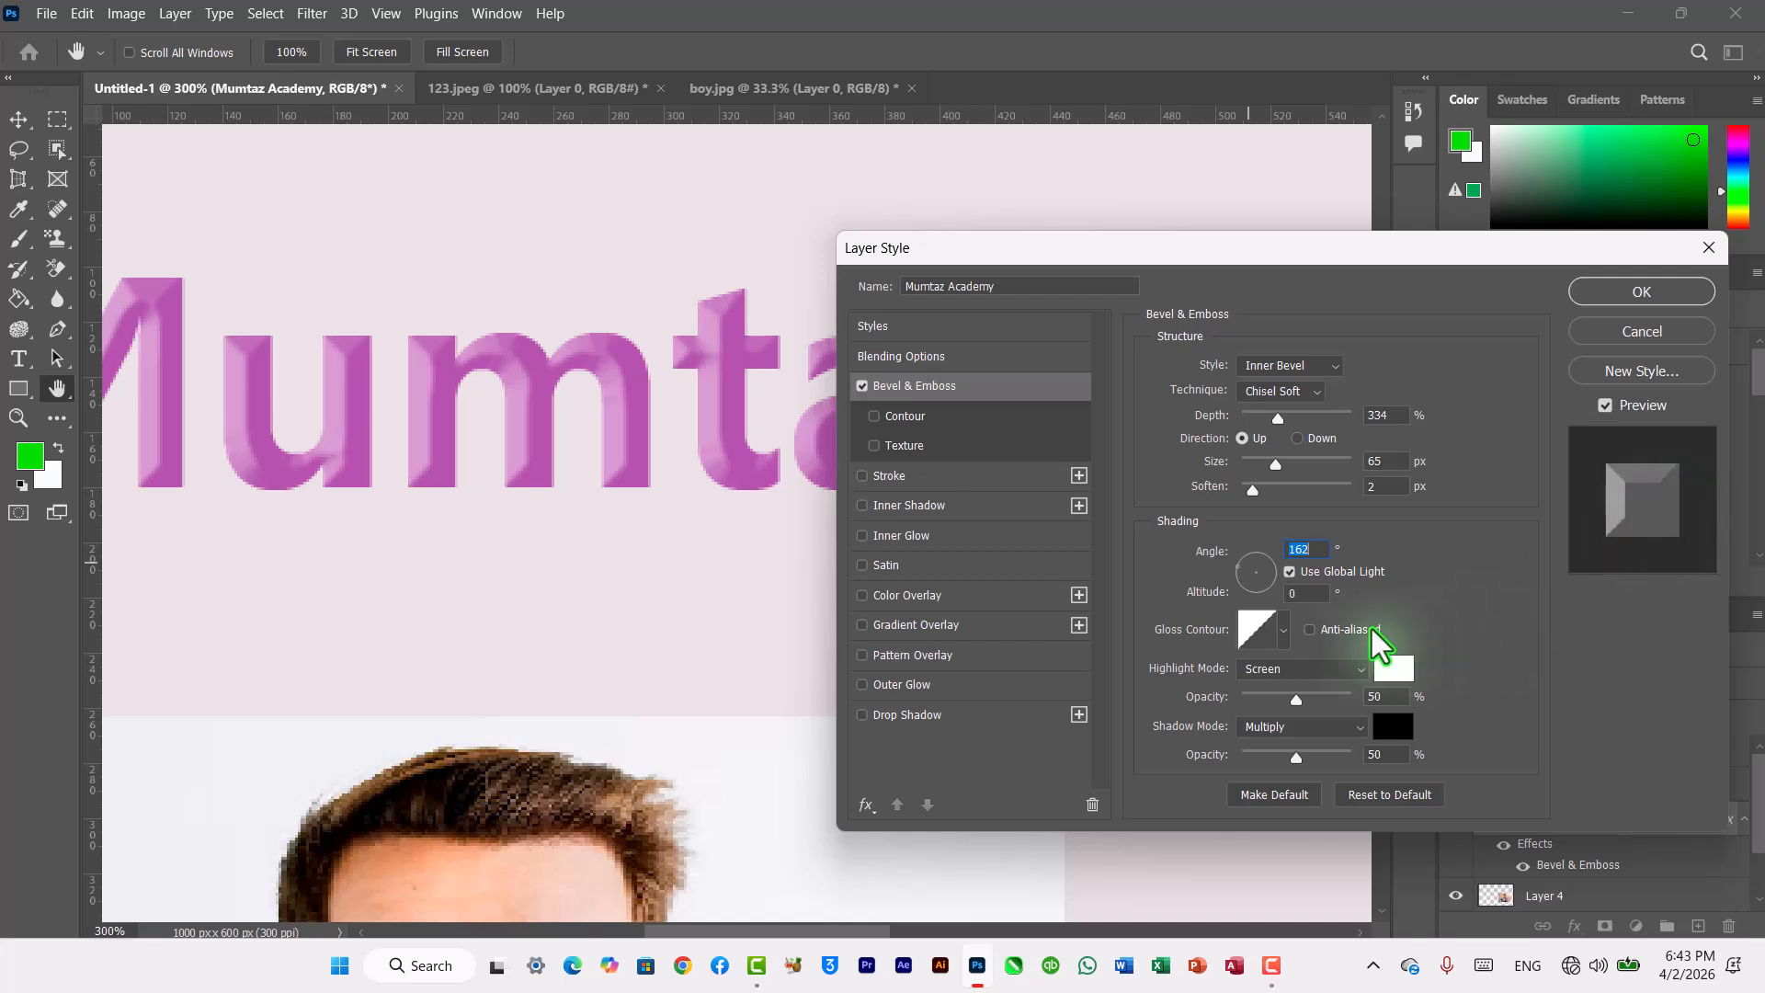
pyautogui.moveTo(1246, 577)
pyautogui.mouseDown()
pyautogui.moveTo(1282, 563)
pyautogui.moveTo(1307, 607)
pyautogui.moveTo(1280, 571)
pyautogui.moveTo(1244, 591)
pyautogui.moveTo(1254, 571)
pyautogui.mouseUp()
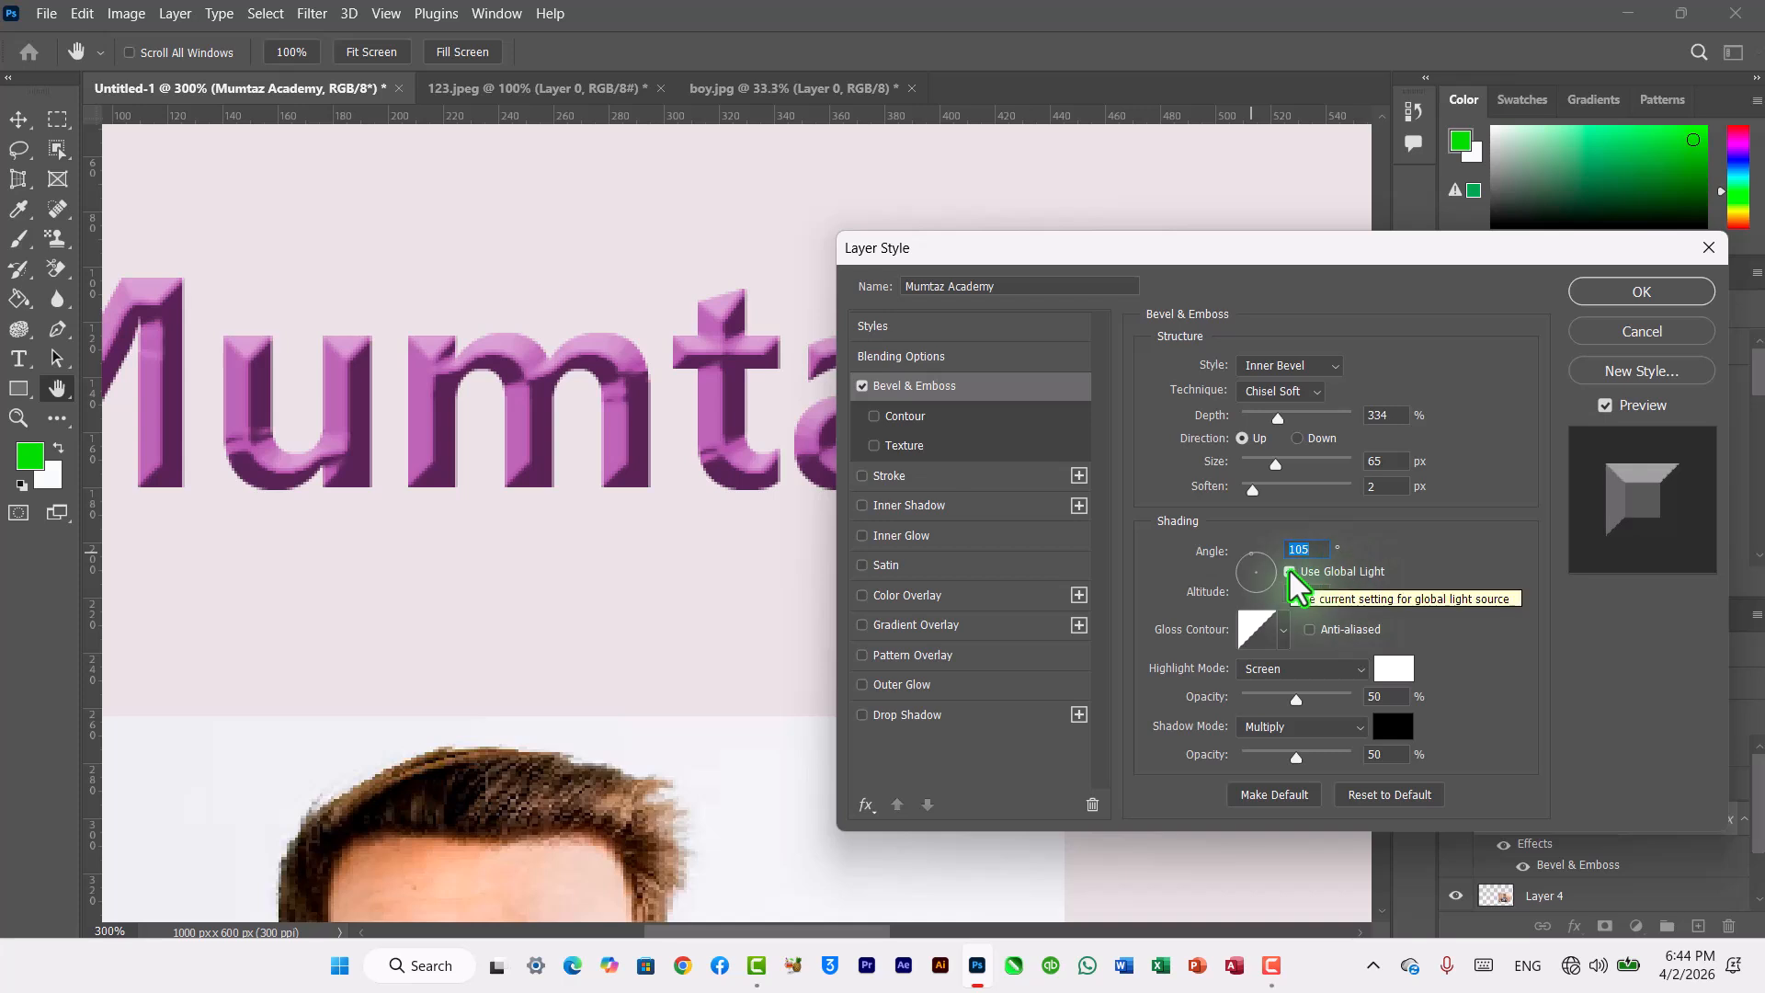
pyautogui.click(1292, 574)
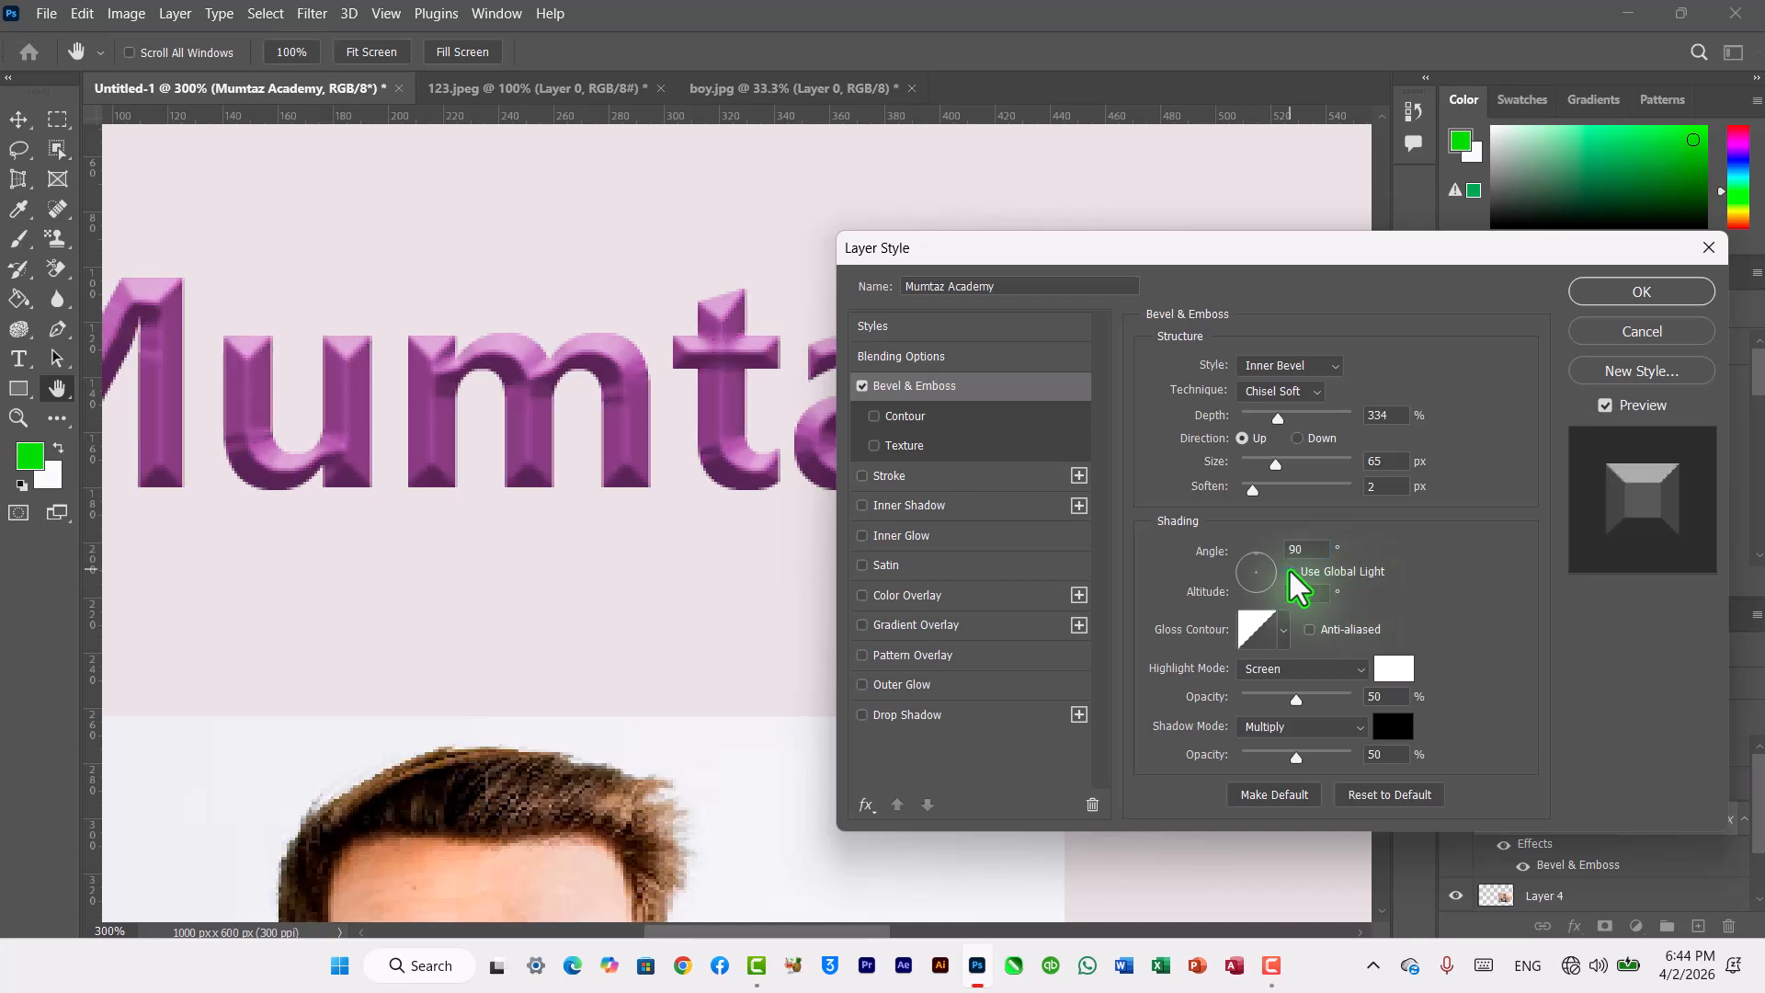
pyautogui.click(1291, 573)
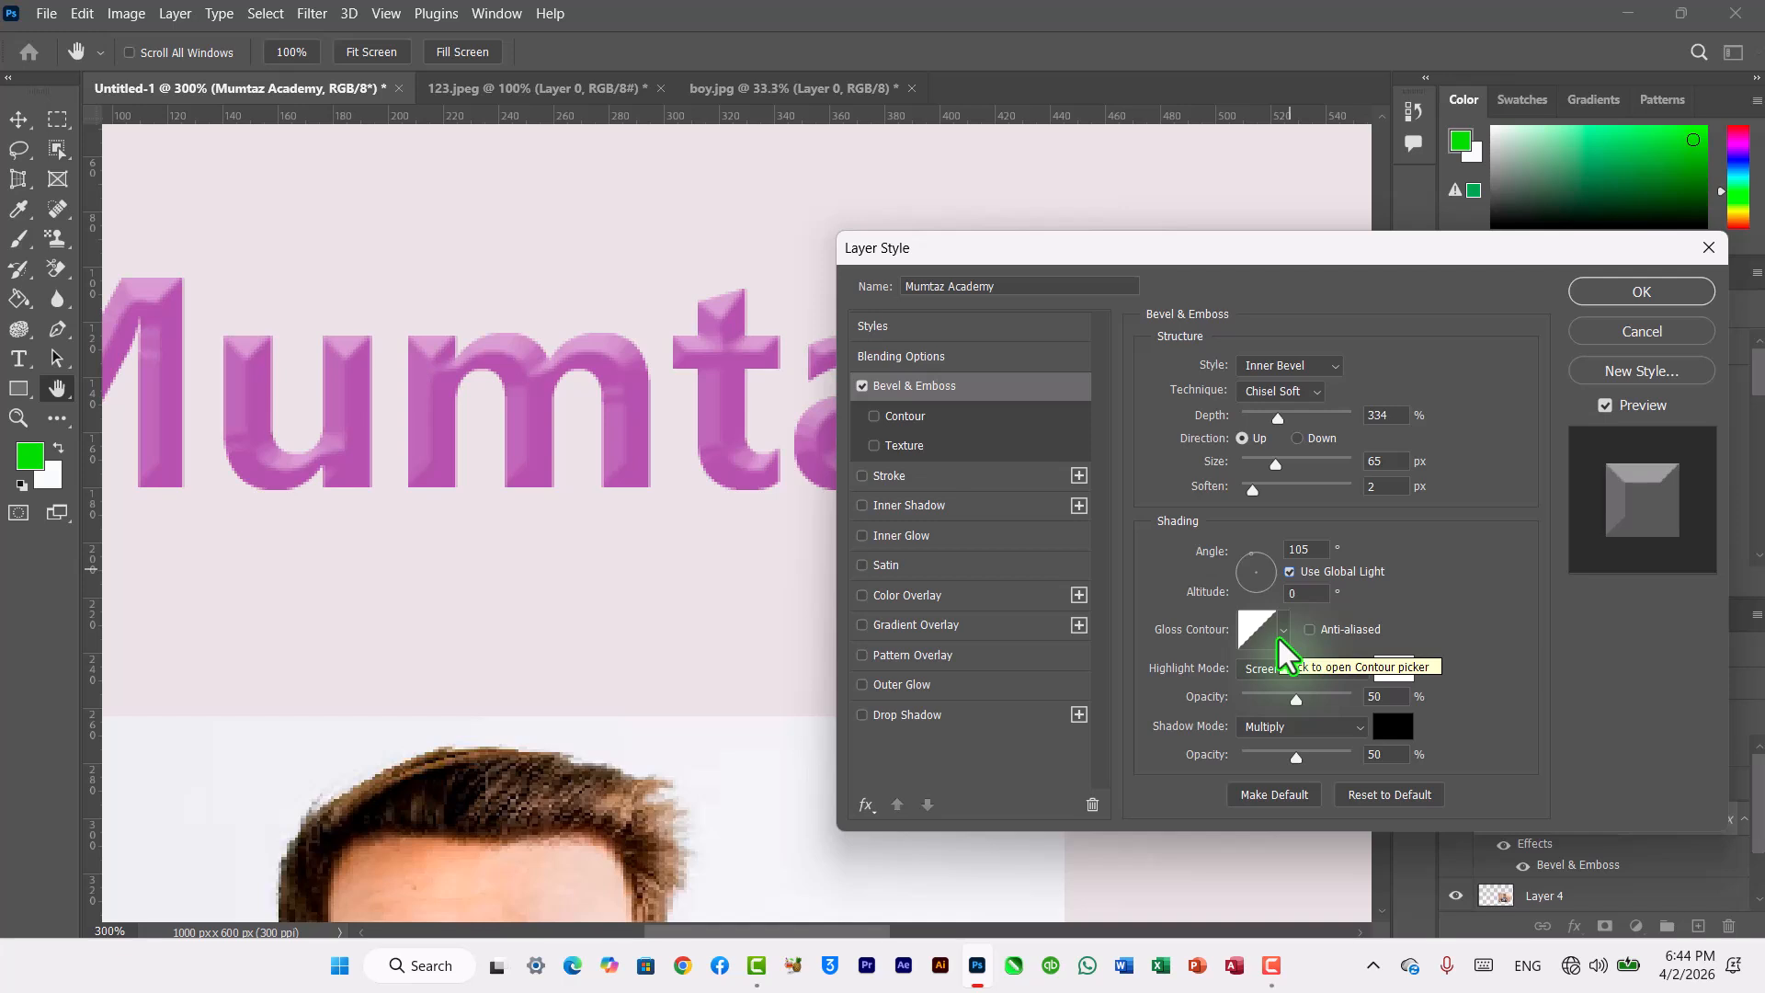
# Step: Choose a different gloss contour from the contour picker, trying several presets
pyautogui.click(1283, 633)
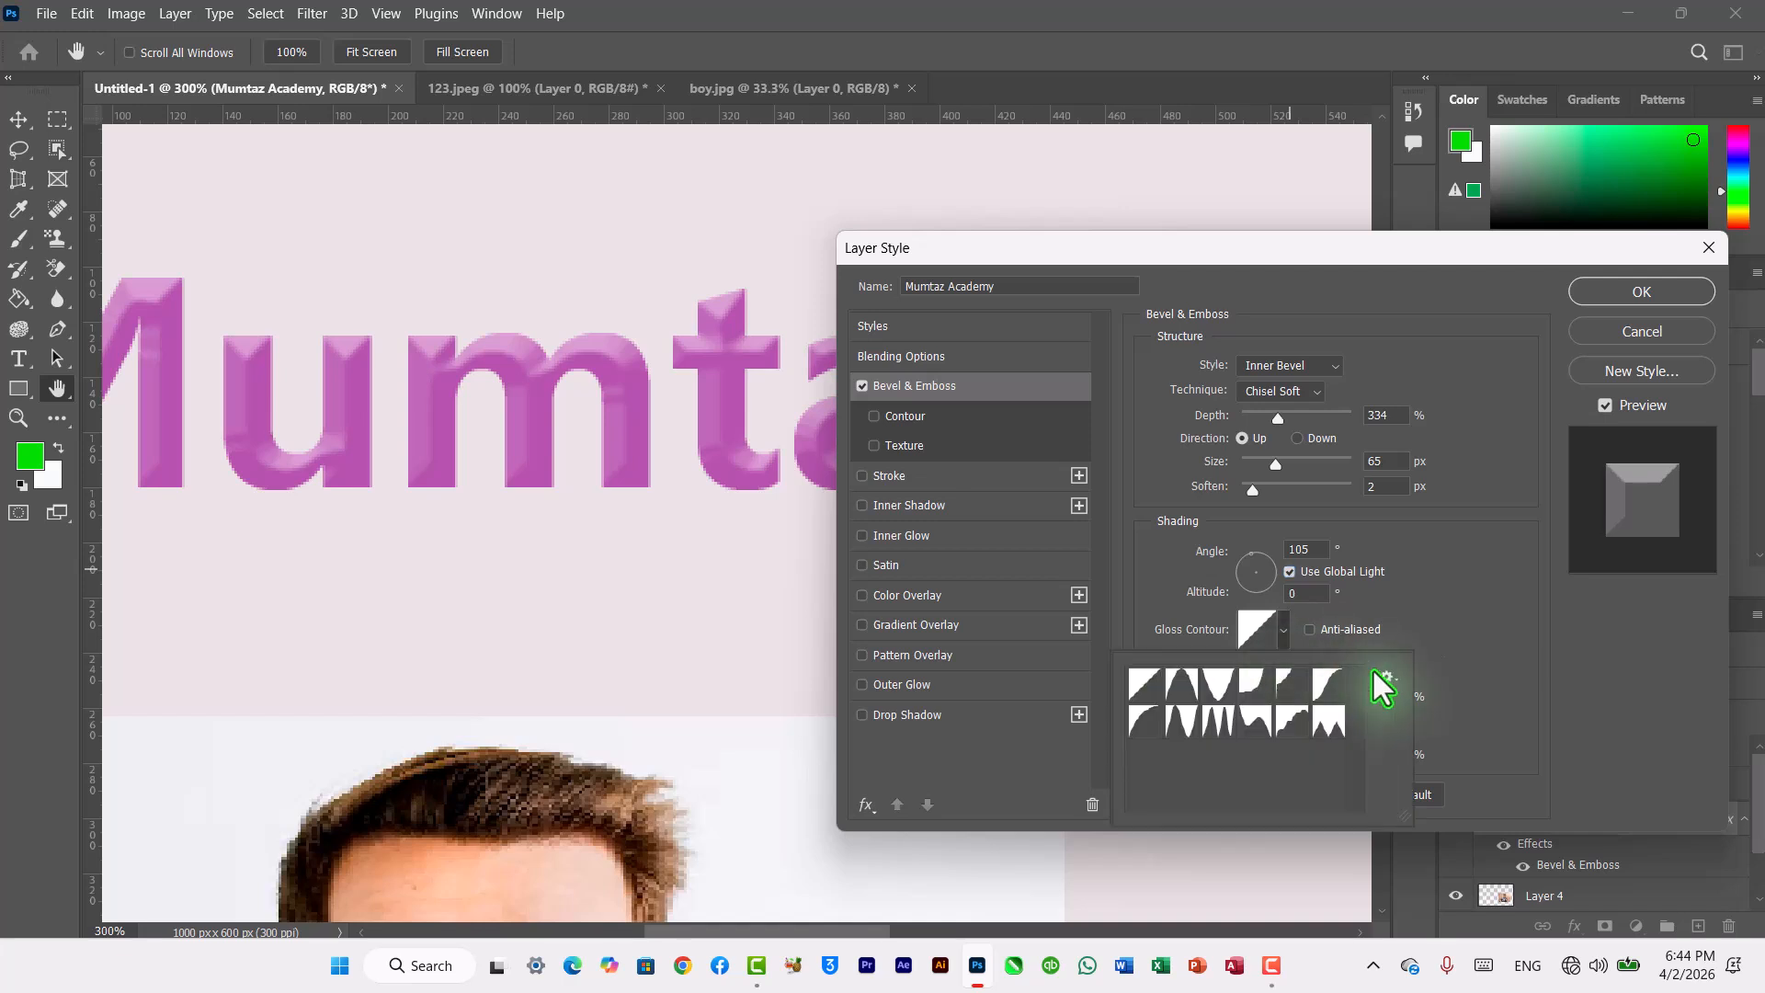
pyautogui.click(1257, 735)
pyautogui.click(1218, 726)
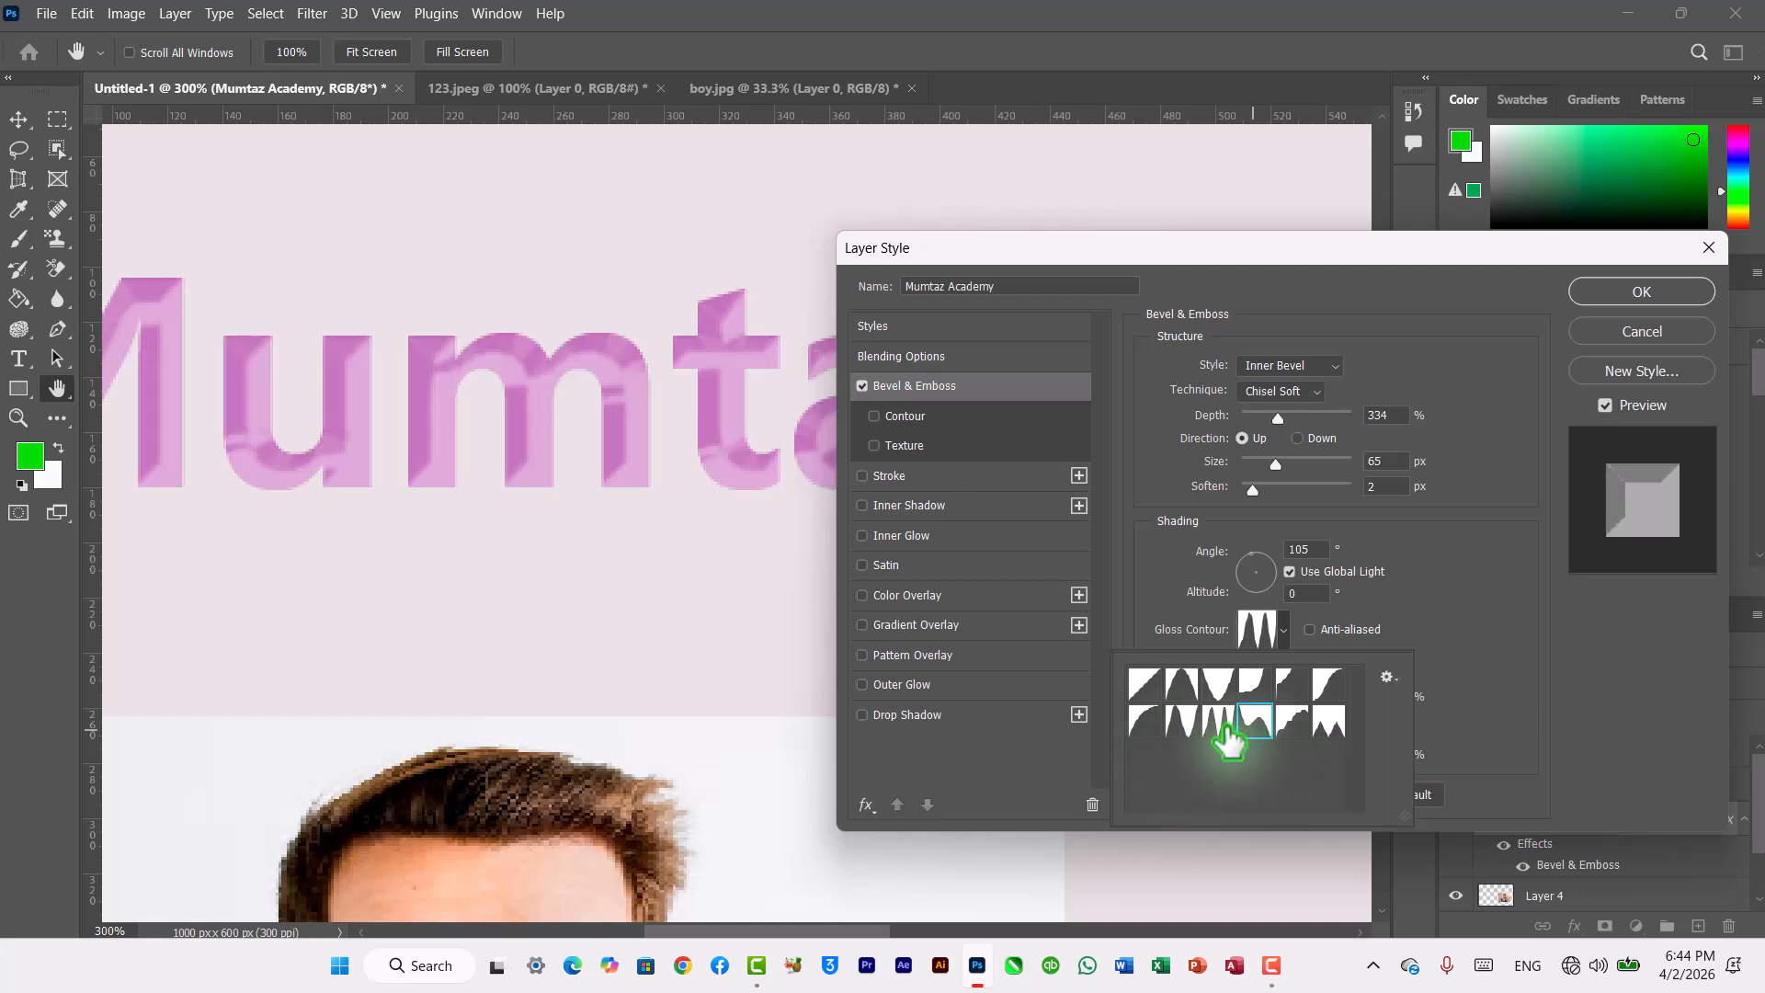
pyautogui.click(1184, 728)
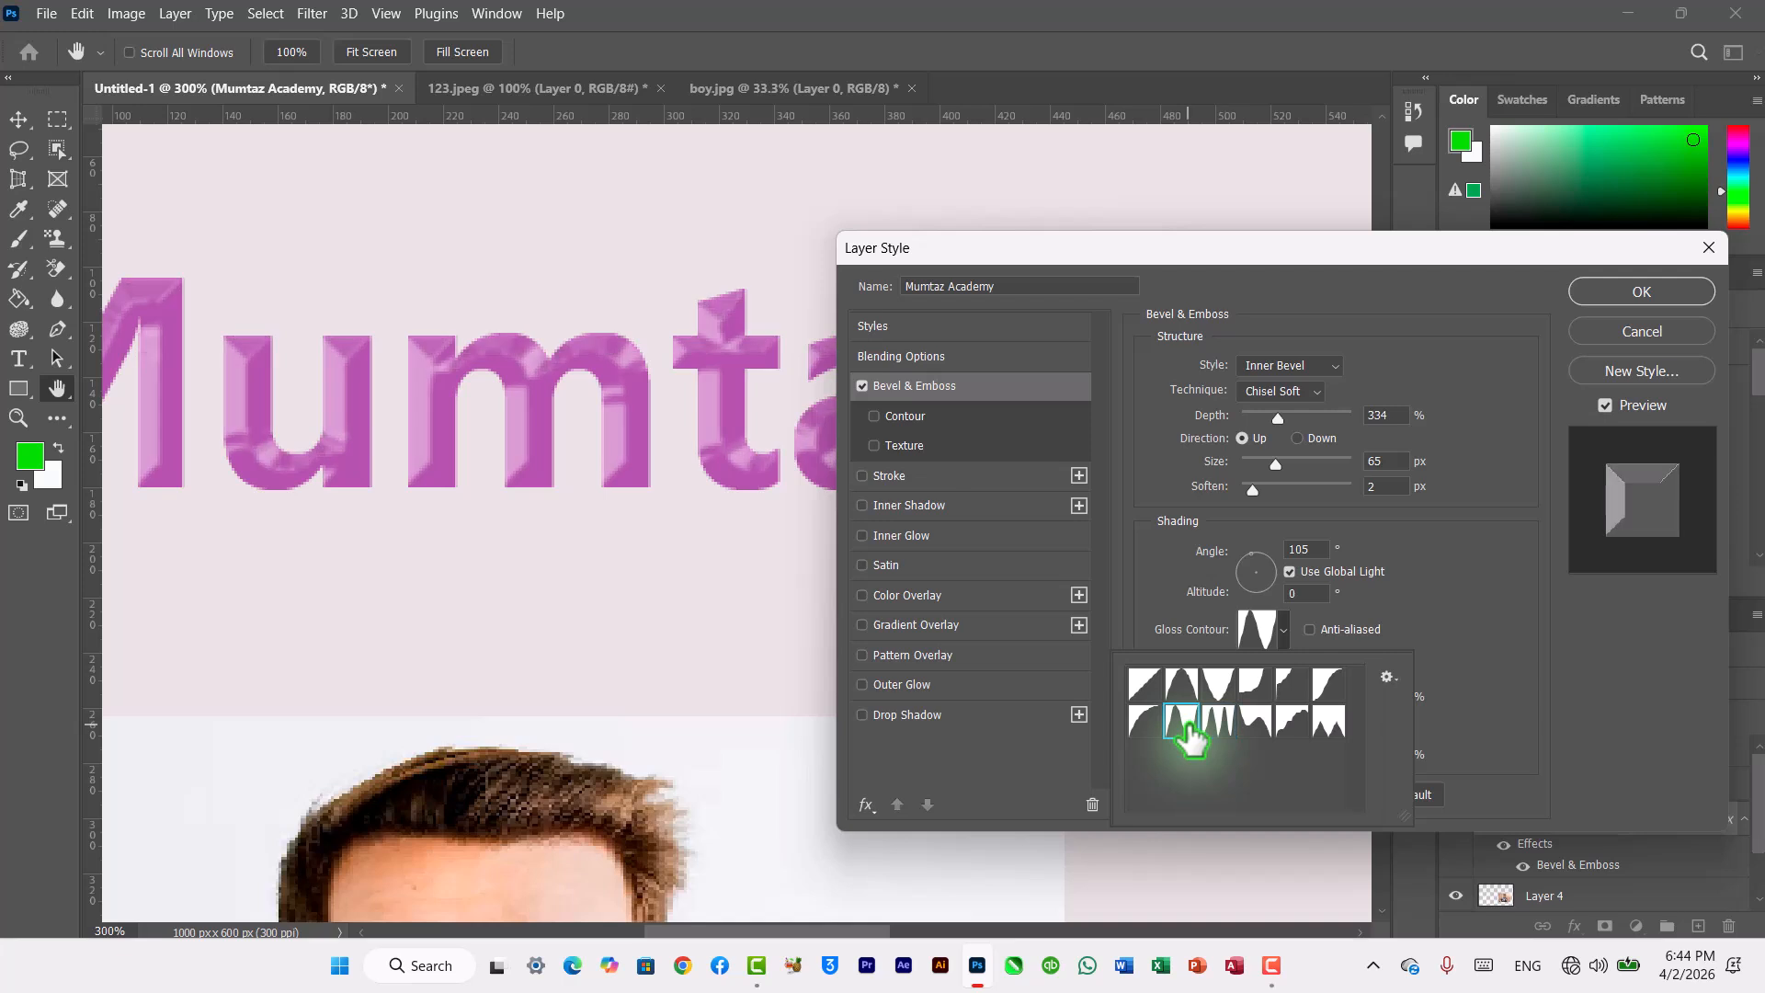
pyautogui.click(1148, 728)
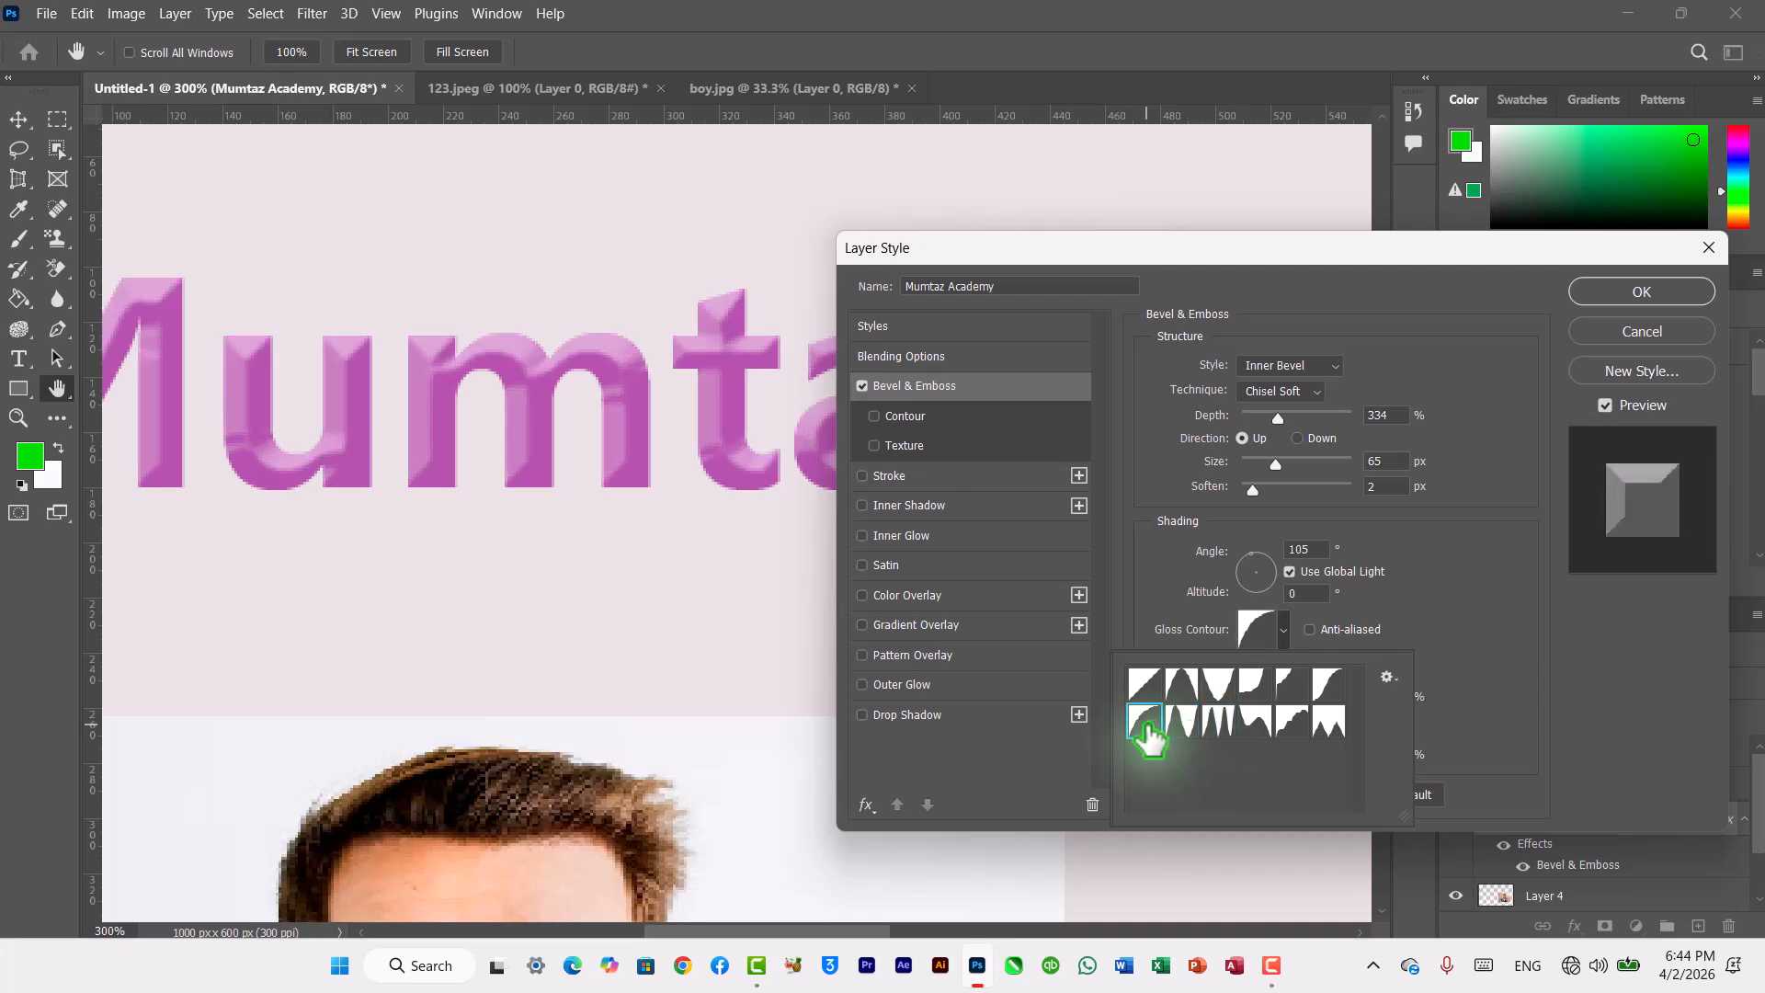
pyautogui.click(1280, 633)
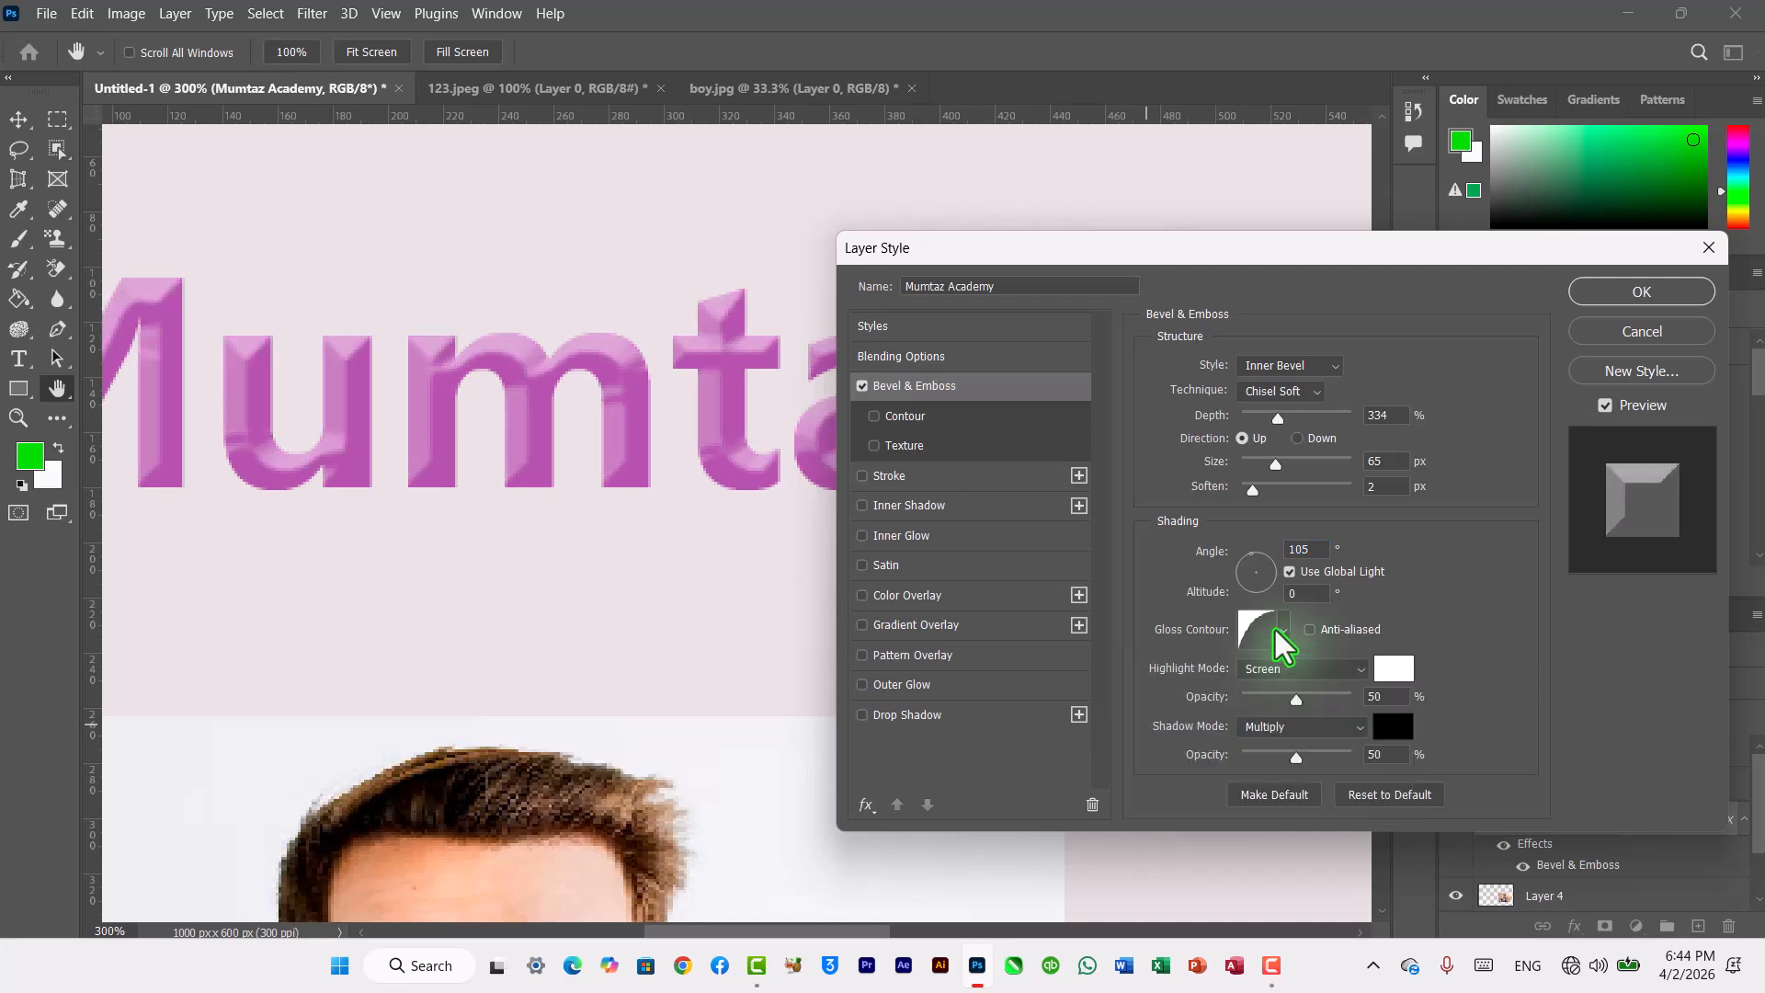
# Step: Set the highlight mode to Darken, after trying Multiply and Dissolve, and the shadow mode to Darker Color
pyautogui.click(1326, 669)
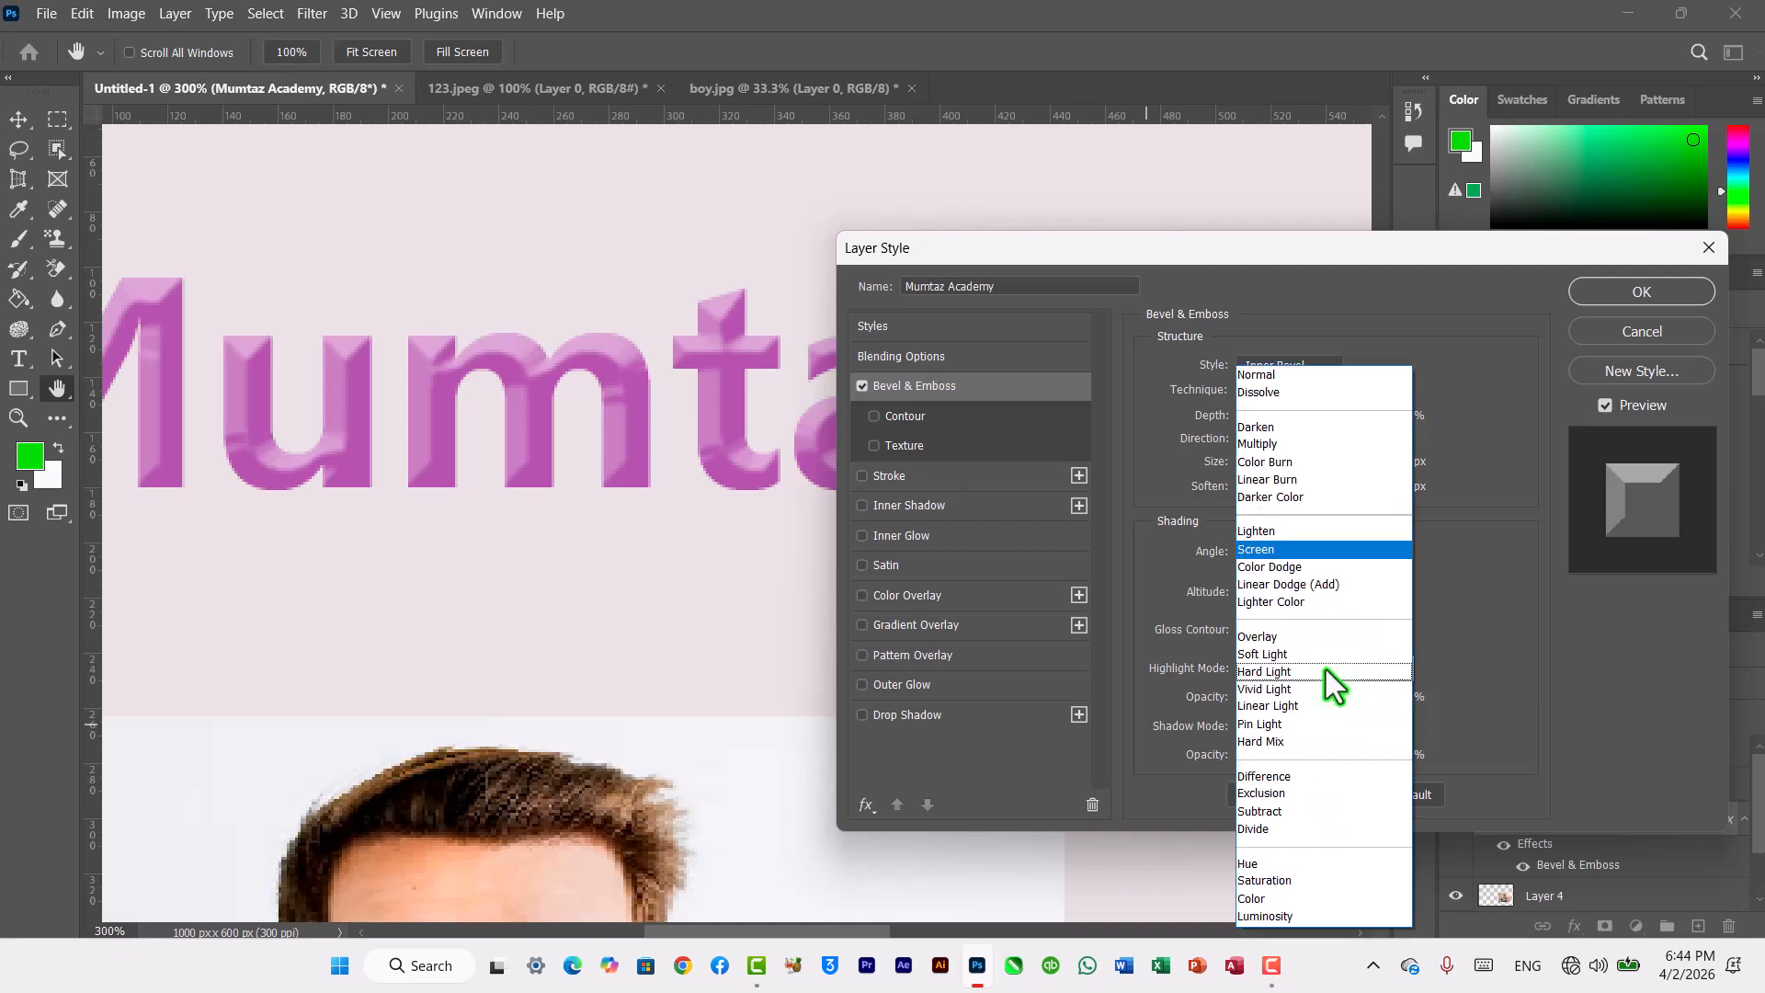
pyautogui.click(1280, 443)
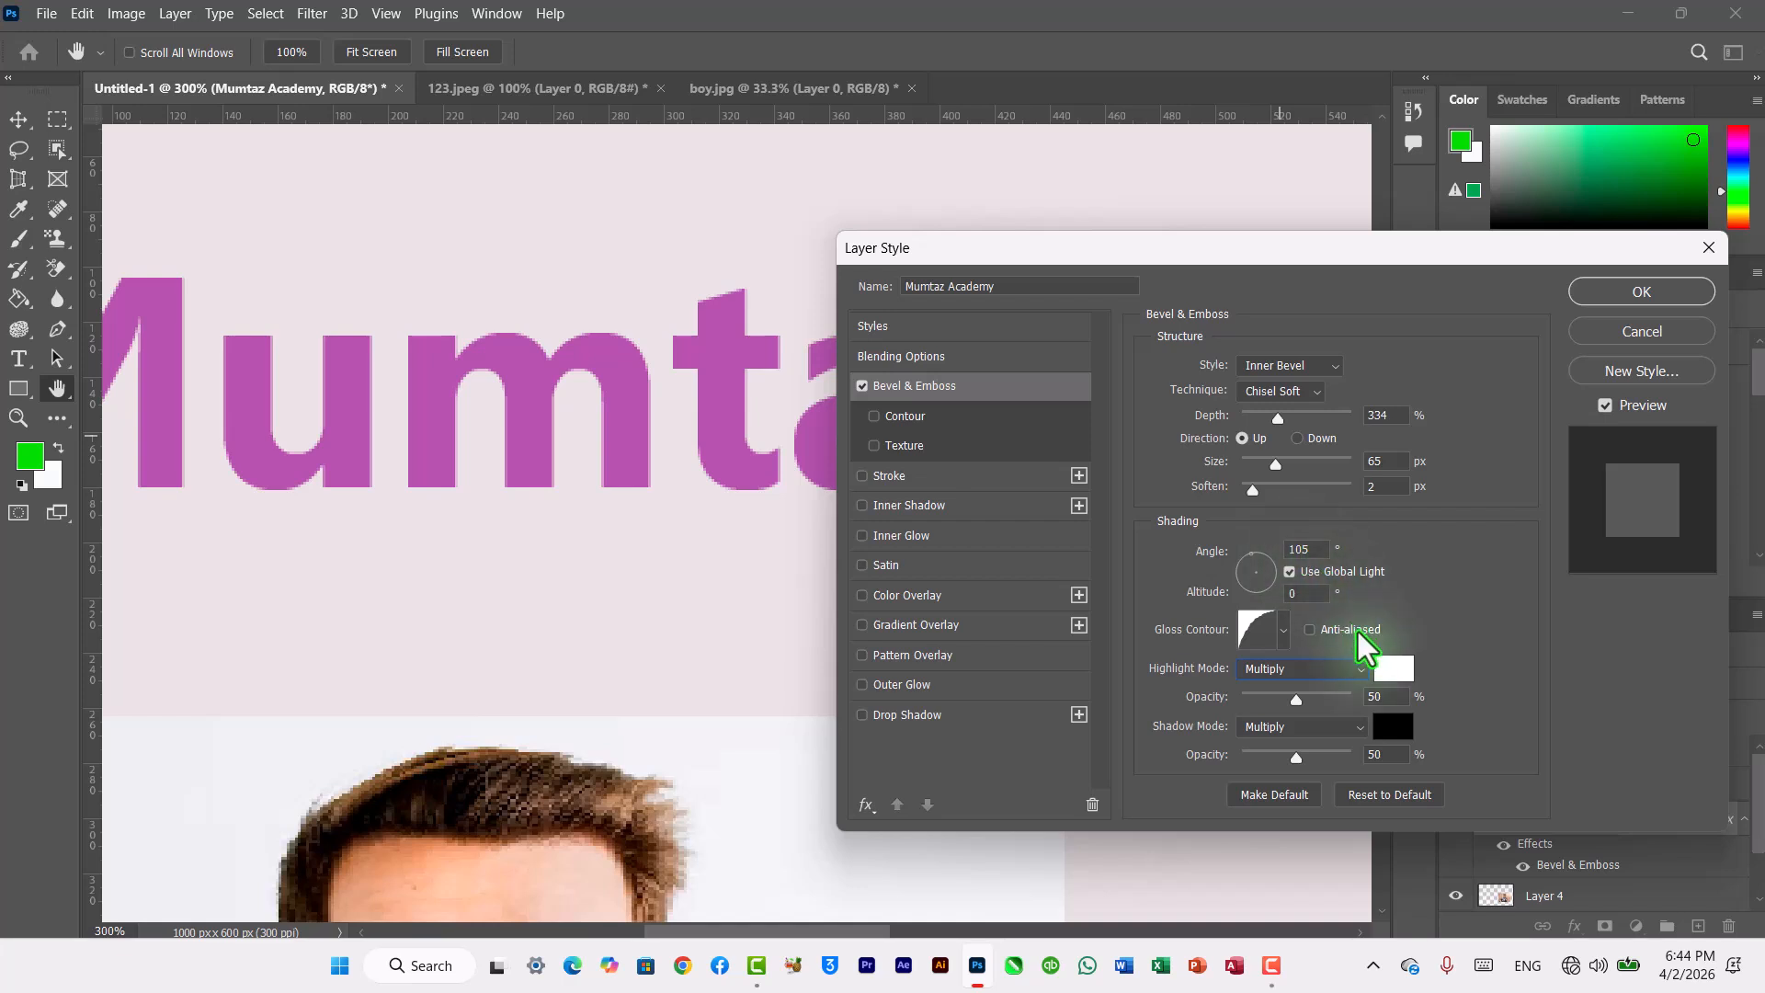
pyautogui.click(1359, 675)
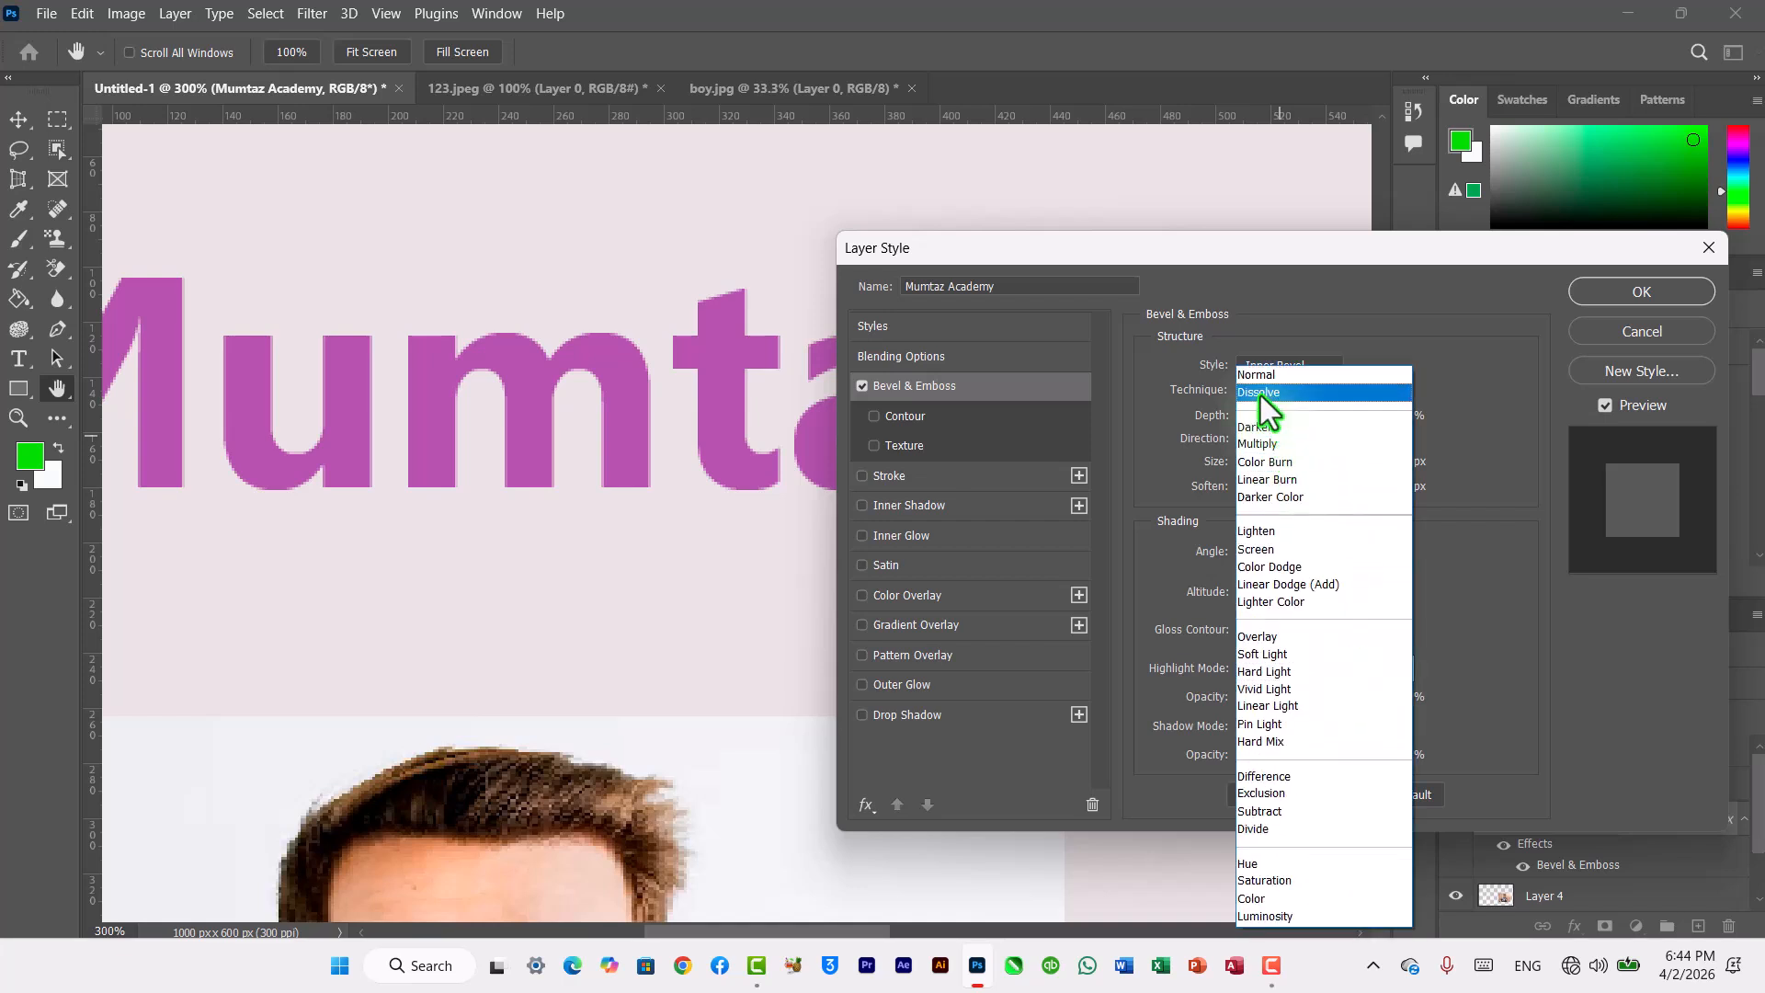
pyautogui.click(1261, 395)
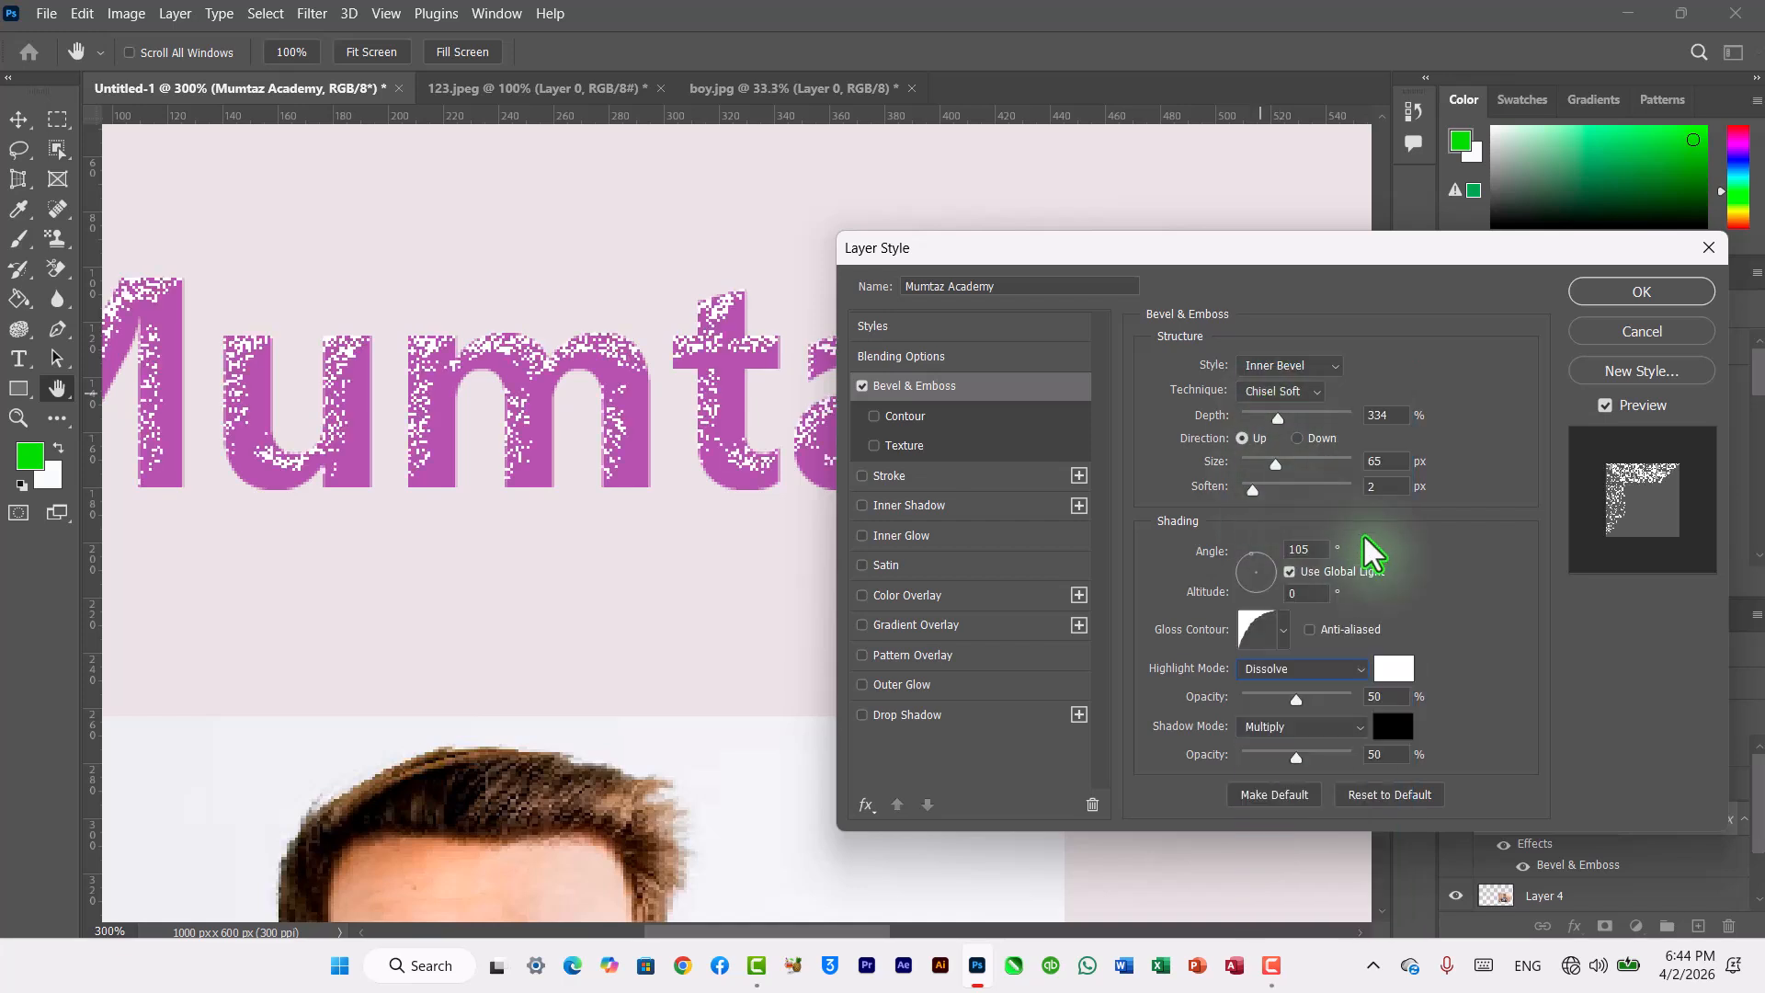
pyautogui.click(1354, 670)
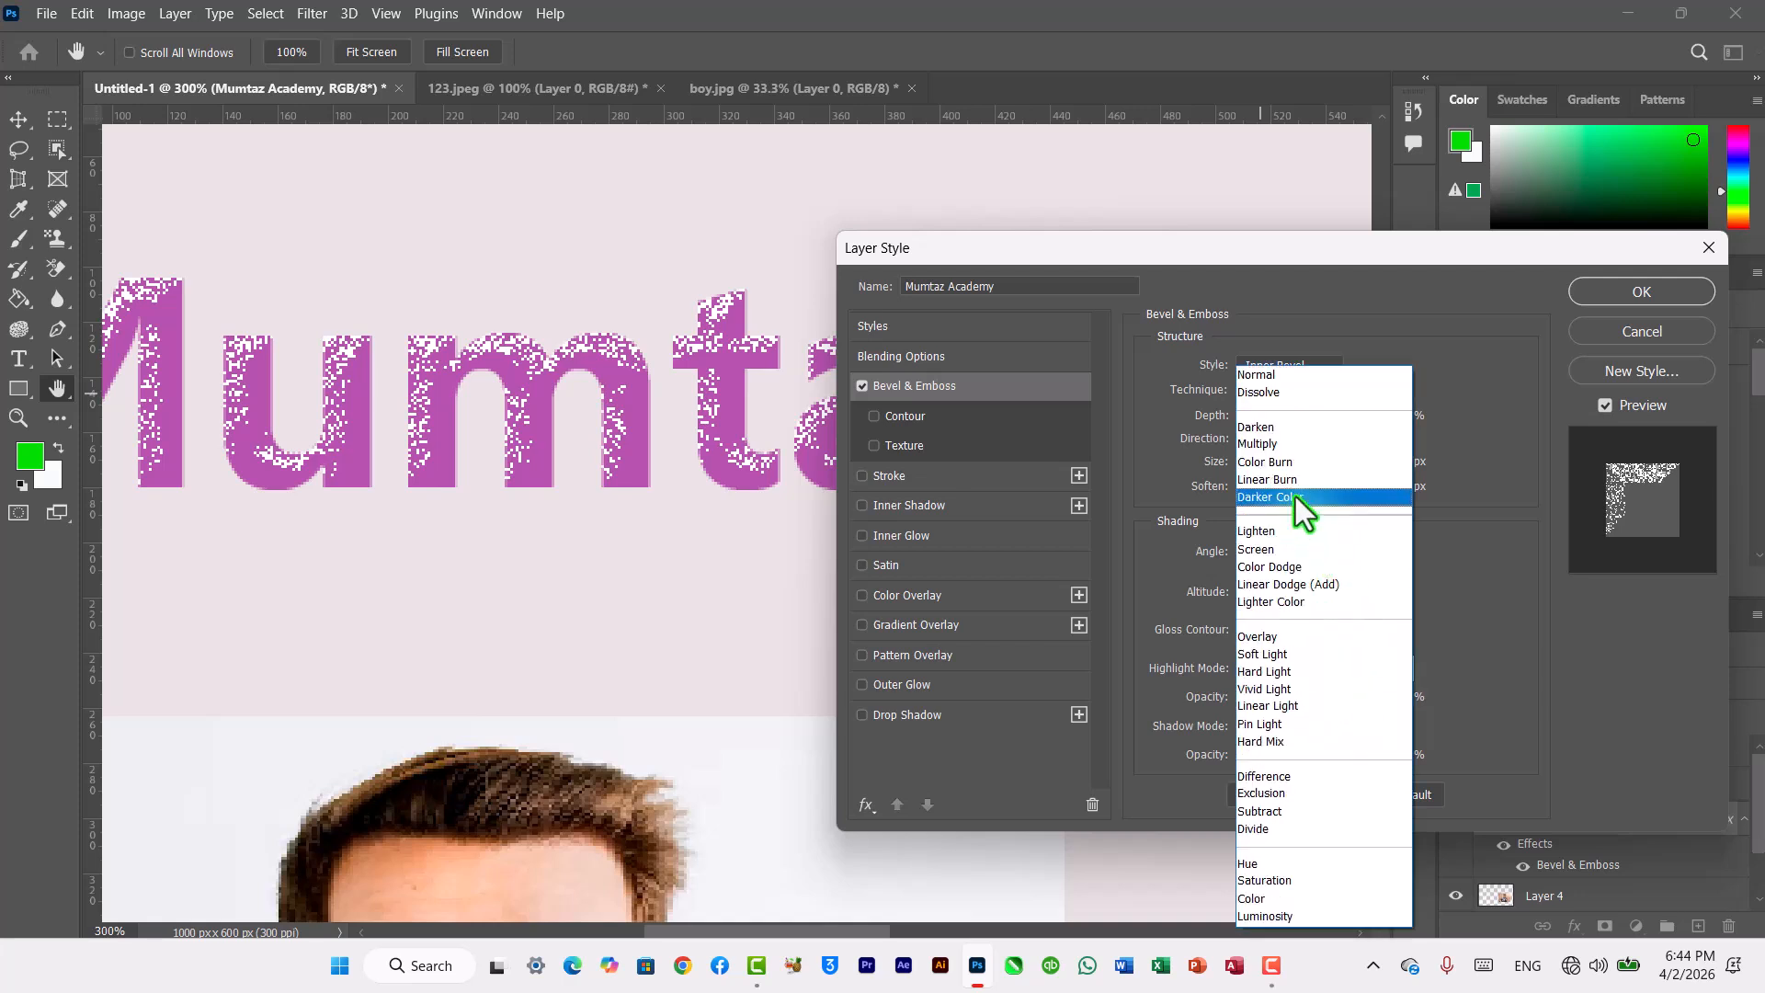
pyautogui.click(1271, 437)
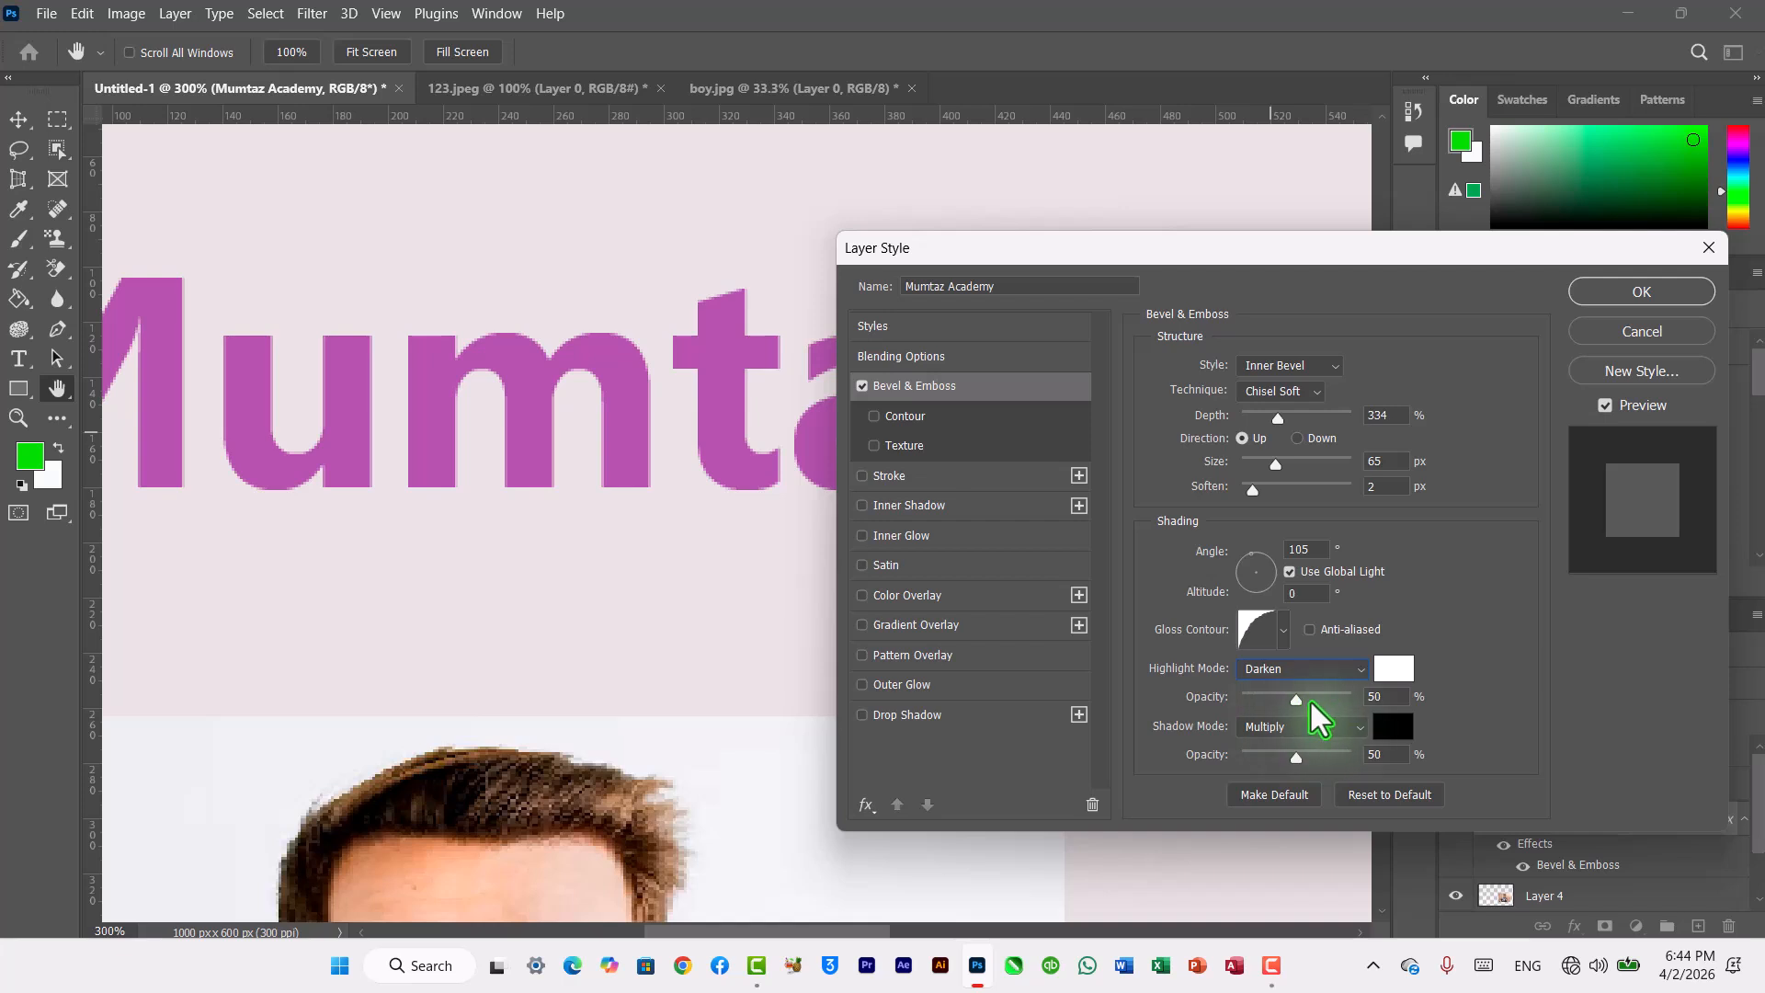
pyautogui.click(1360, 728)
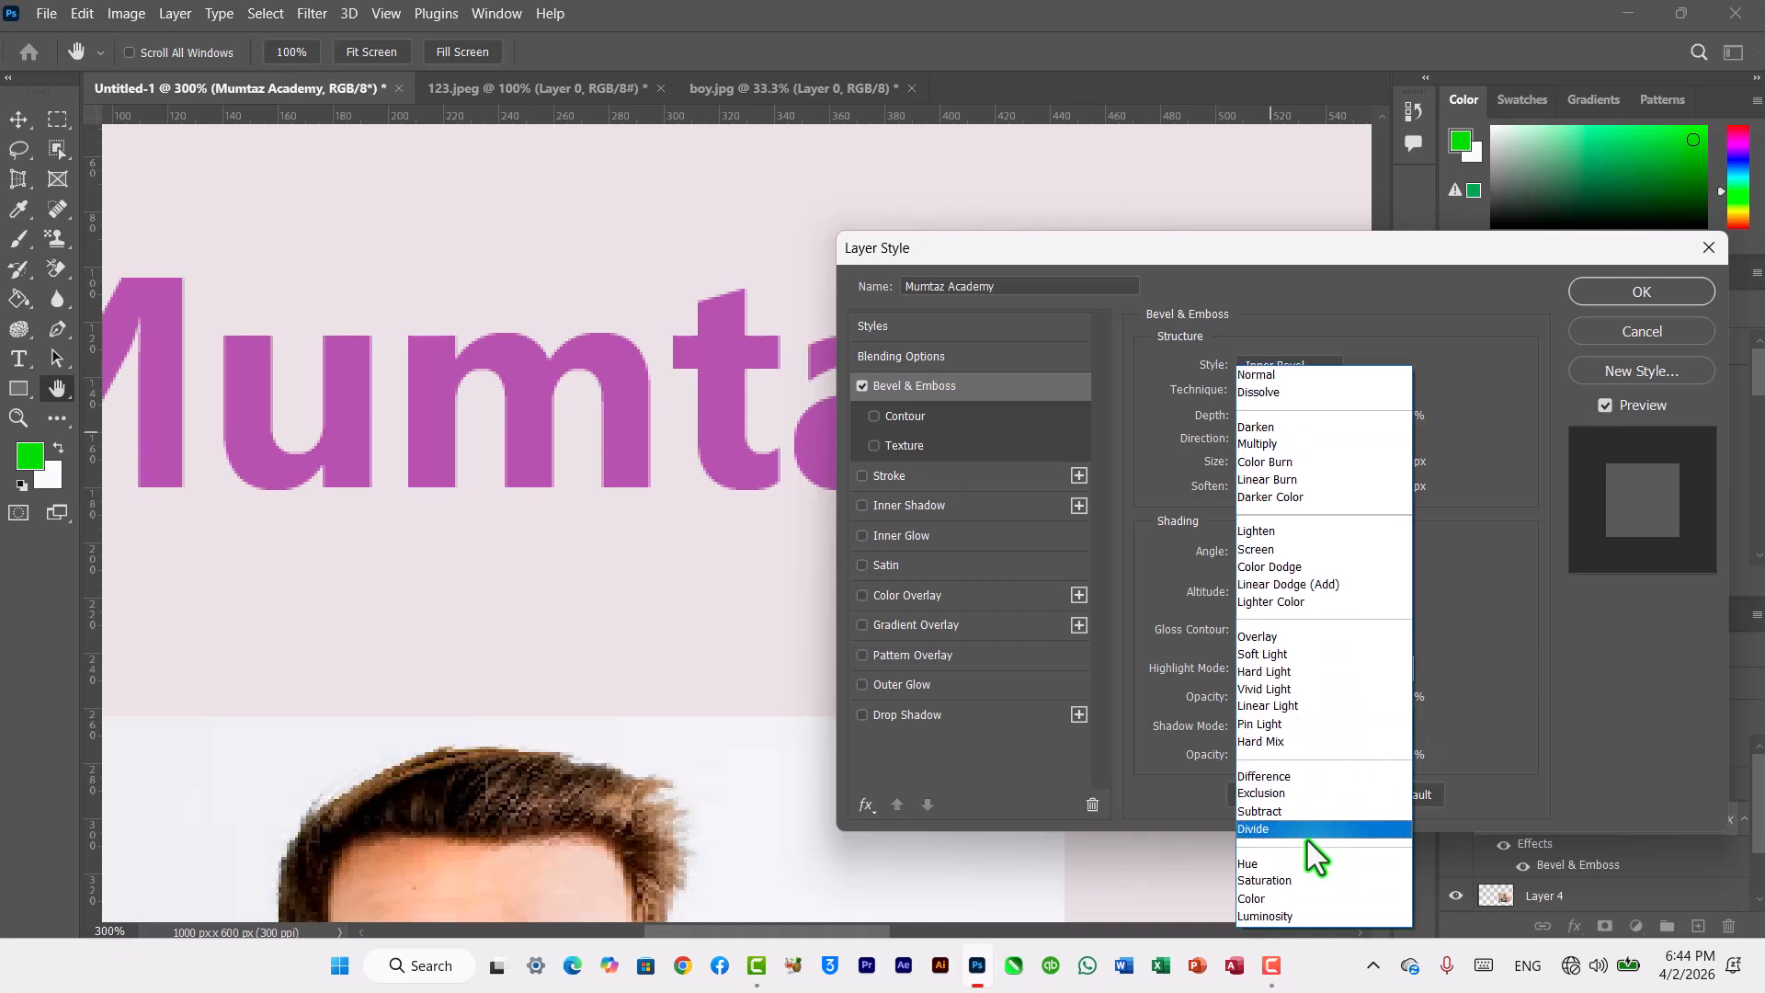
pyautogui.click(1287, 498)
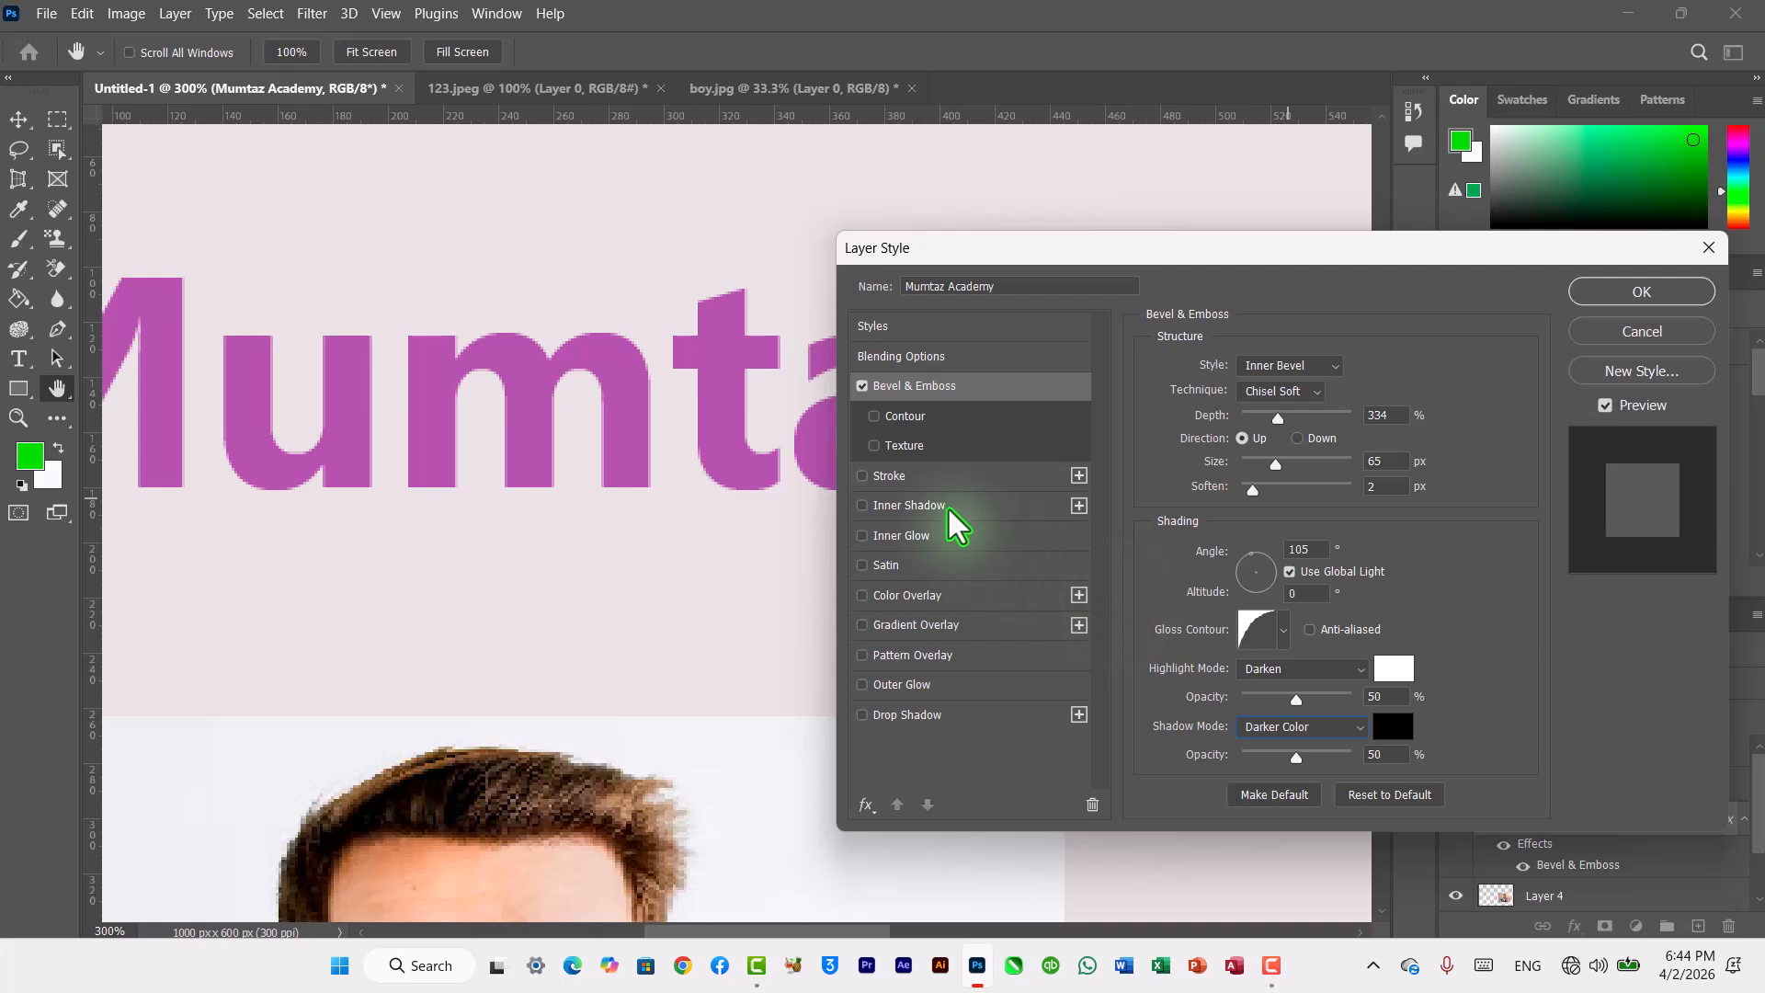
# Step: Enable the Contour option under Bevel & Emboss and switch the bevel style to Emboss
pyautogui.click(862, 388)
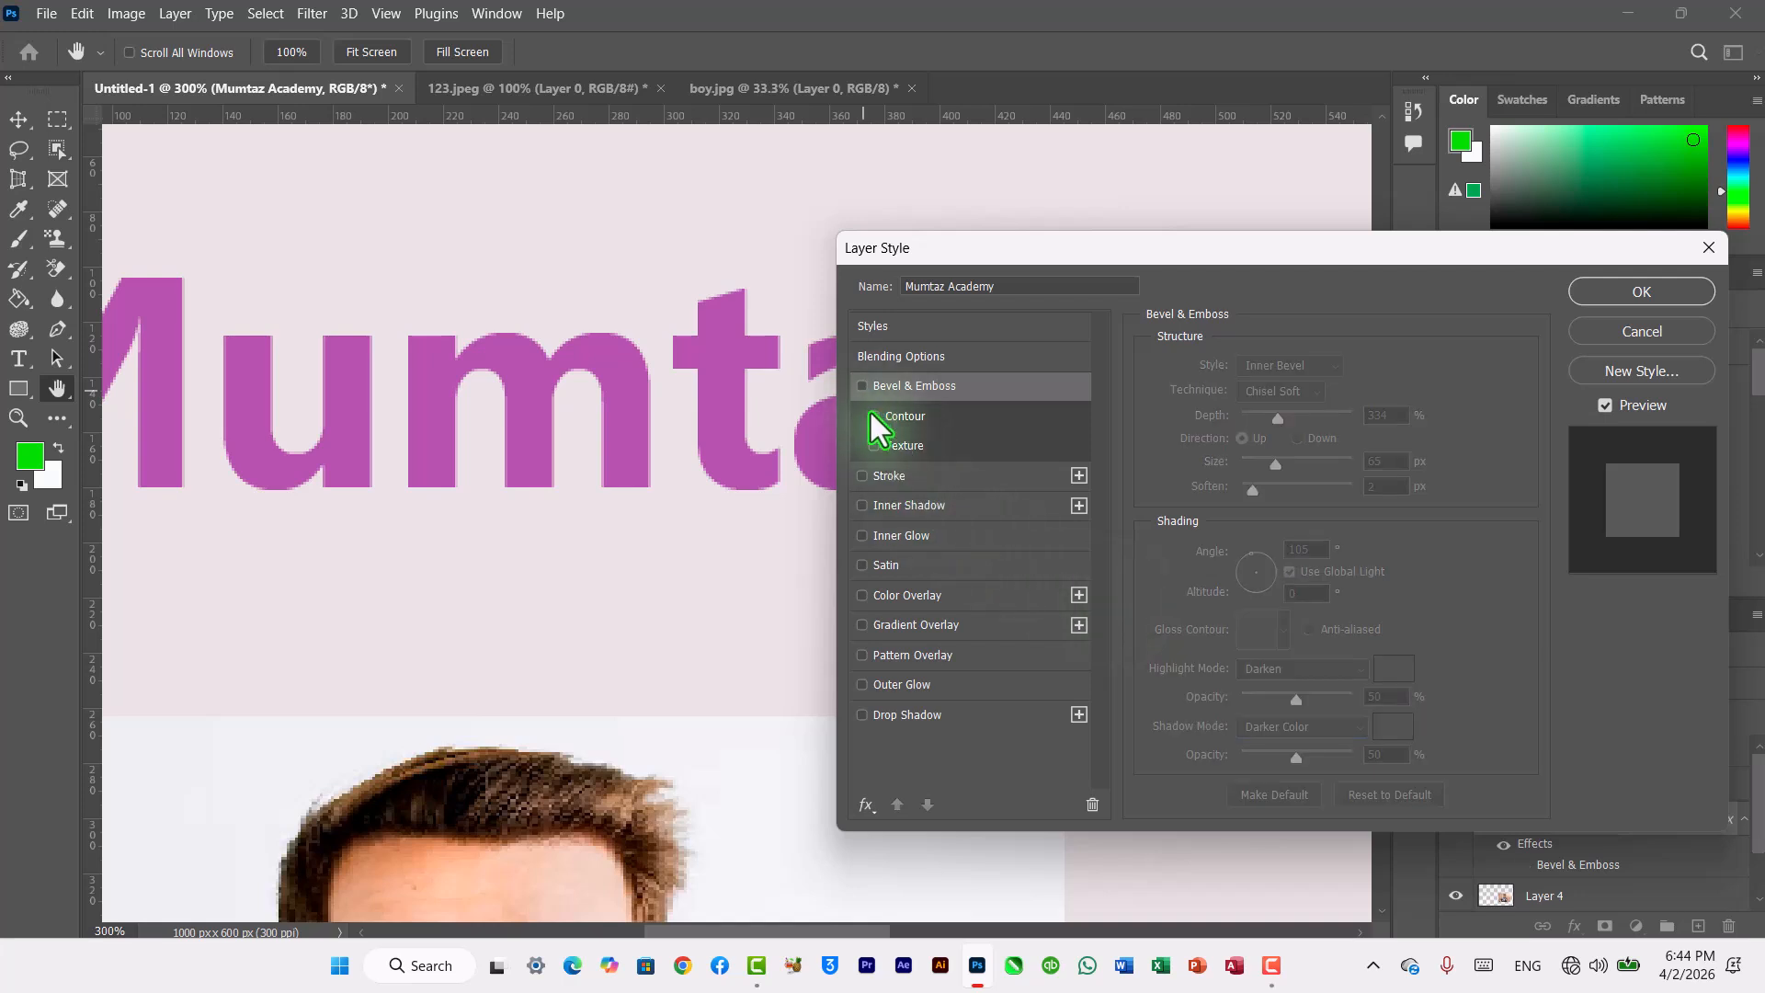
pyautogui.click(870, 421)
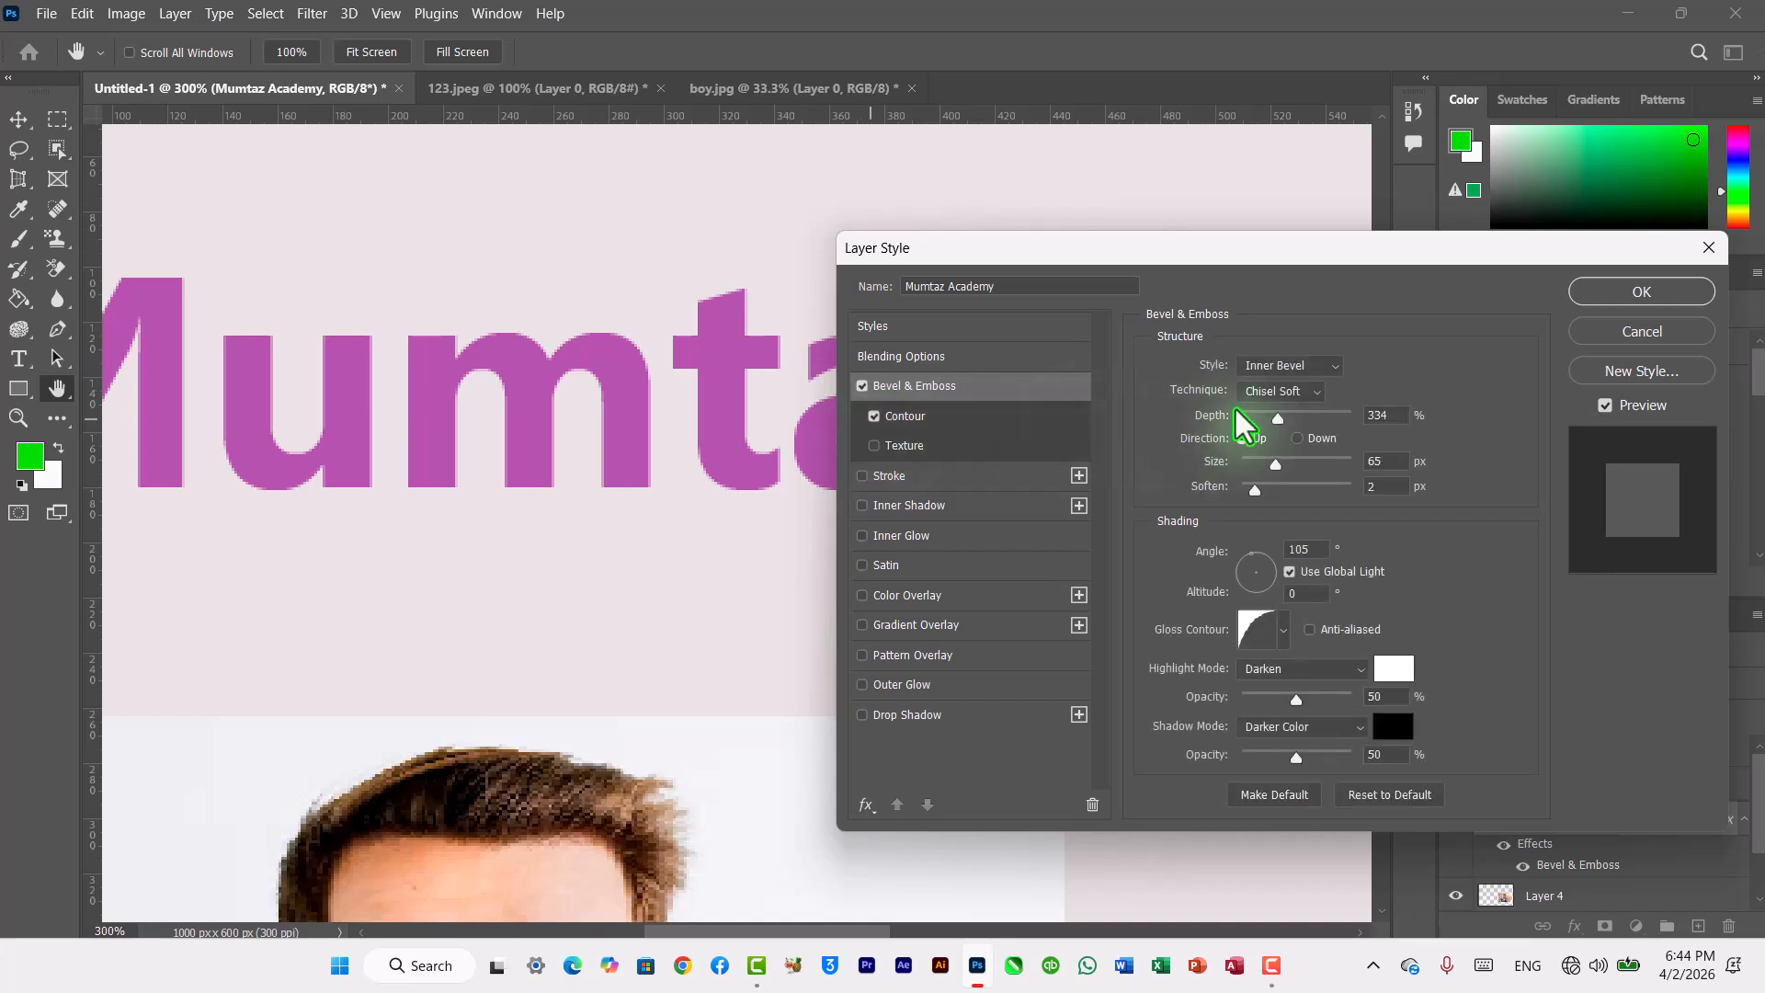
pyautogui.click(1330, 367)
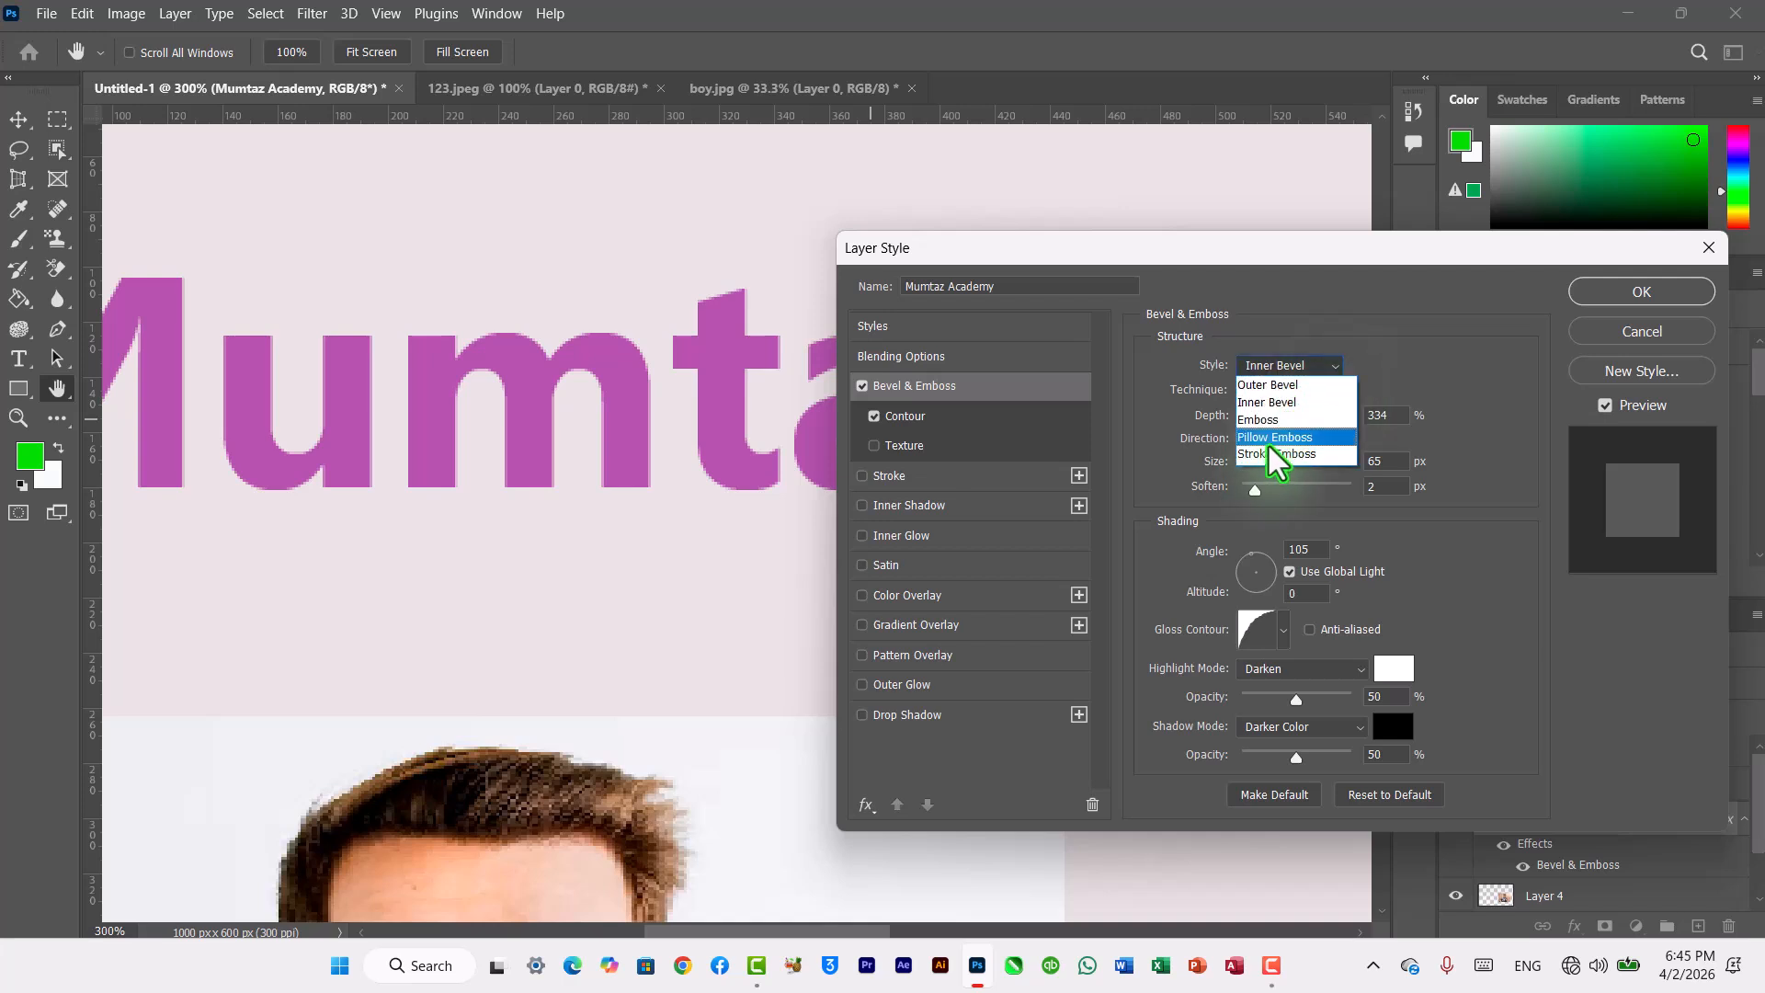
pyautogui.click(1268, 418)
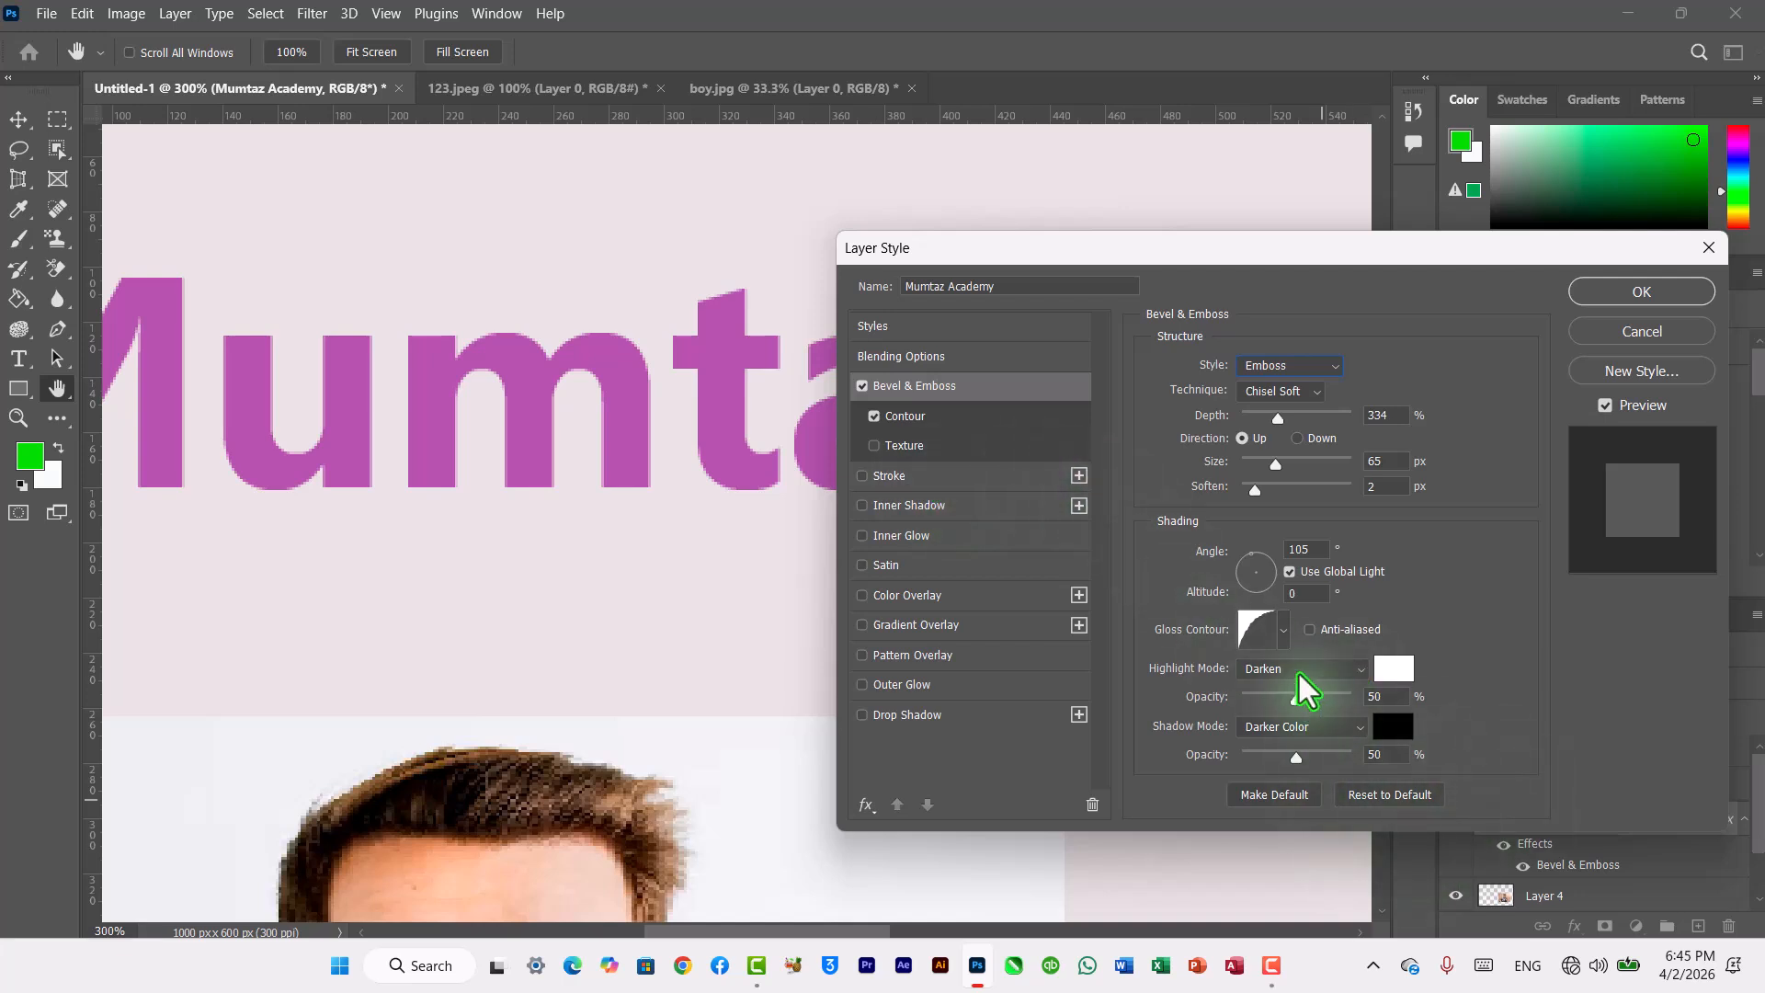
# Step: Try a Grass pattern as Bevel & Emboss texture on the title text, then cancel the Layer Style dialog
pyautogui.click(878, 445)
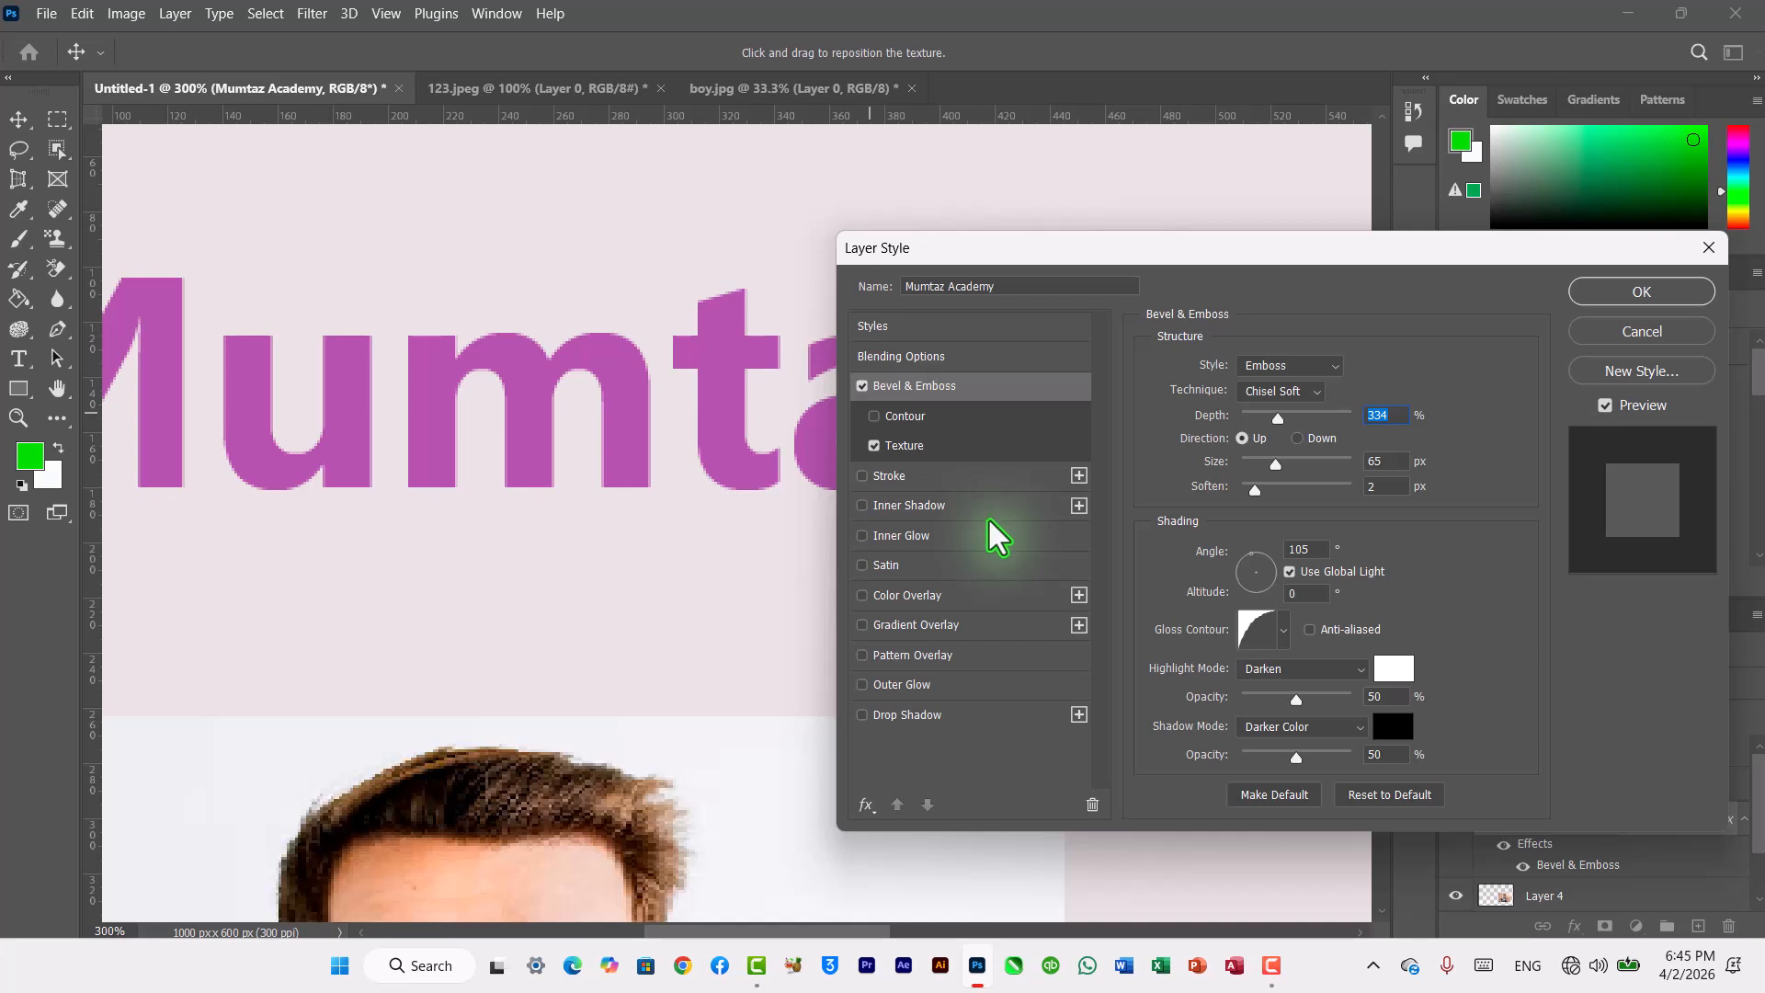
pyautogui.click(888, 447)
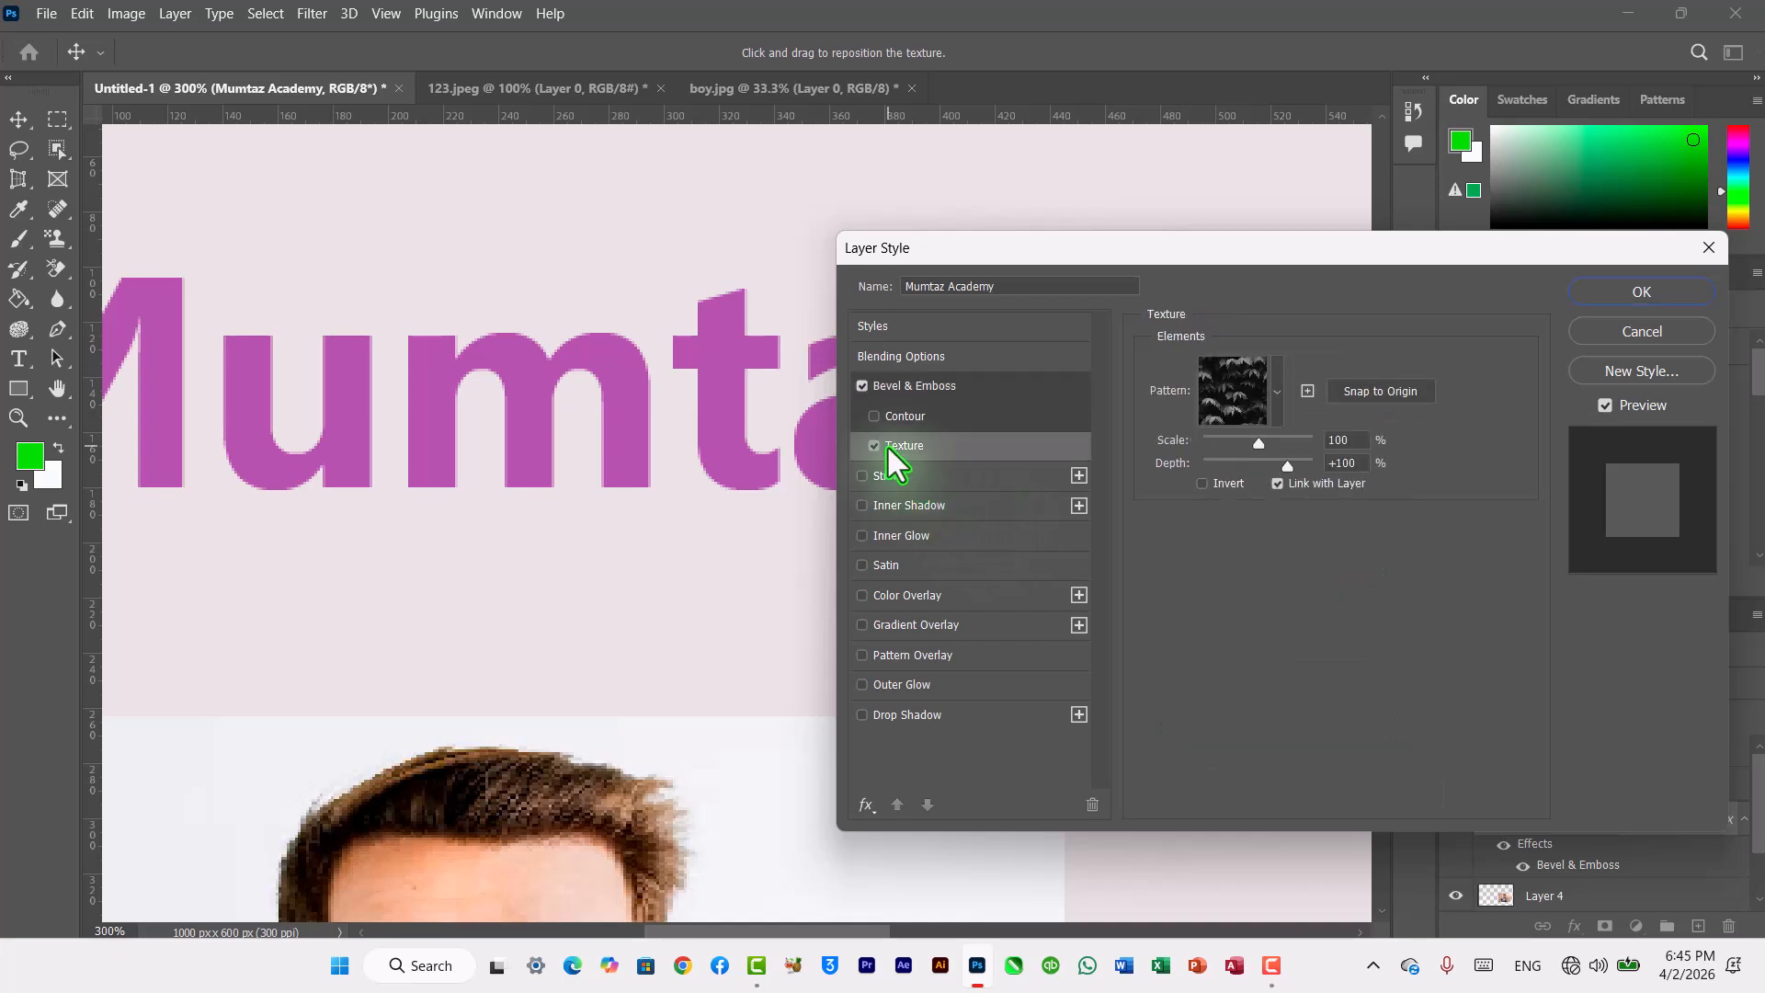
pyautogui.click(1277, 393)
pyautogui.click(1153, 590)
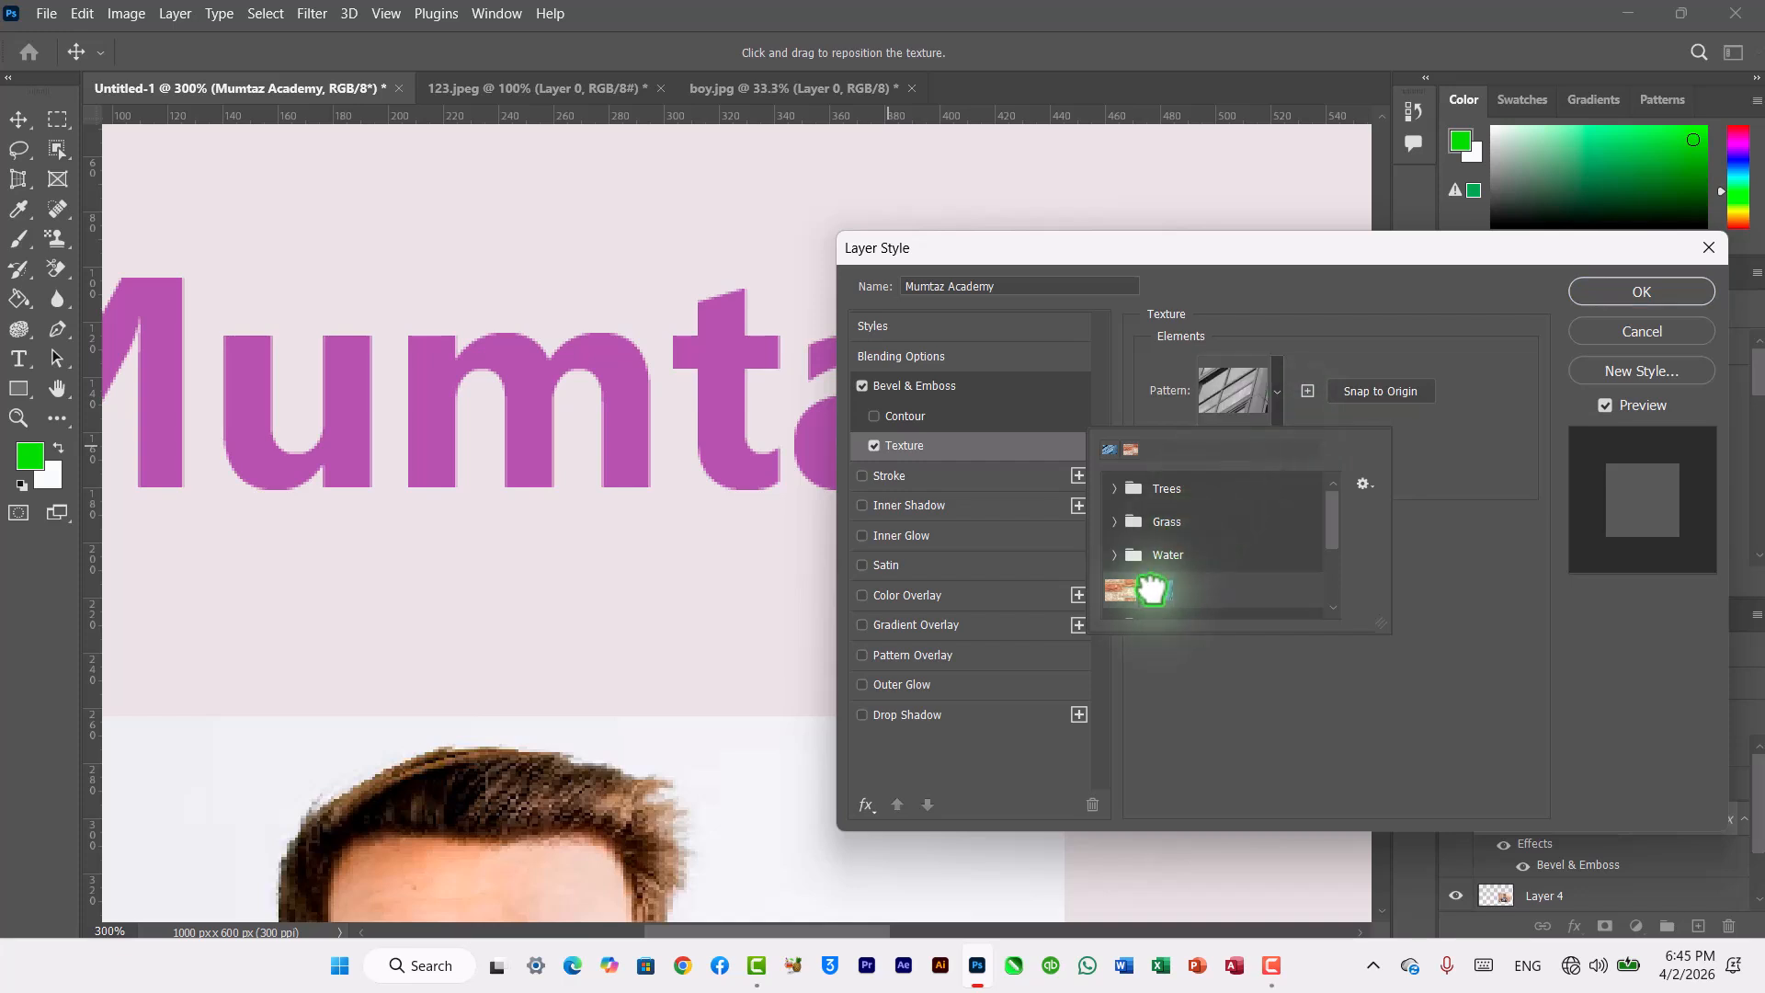
pyautogui.click(1120, 522)
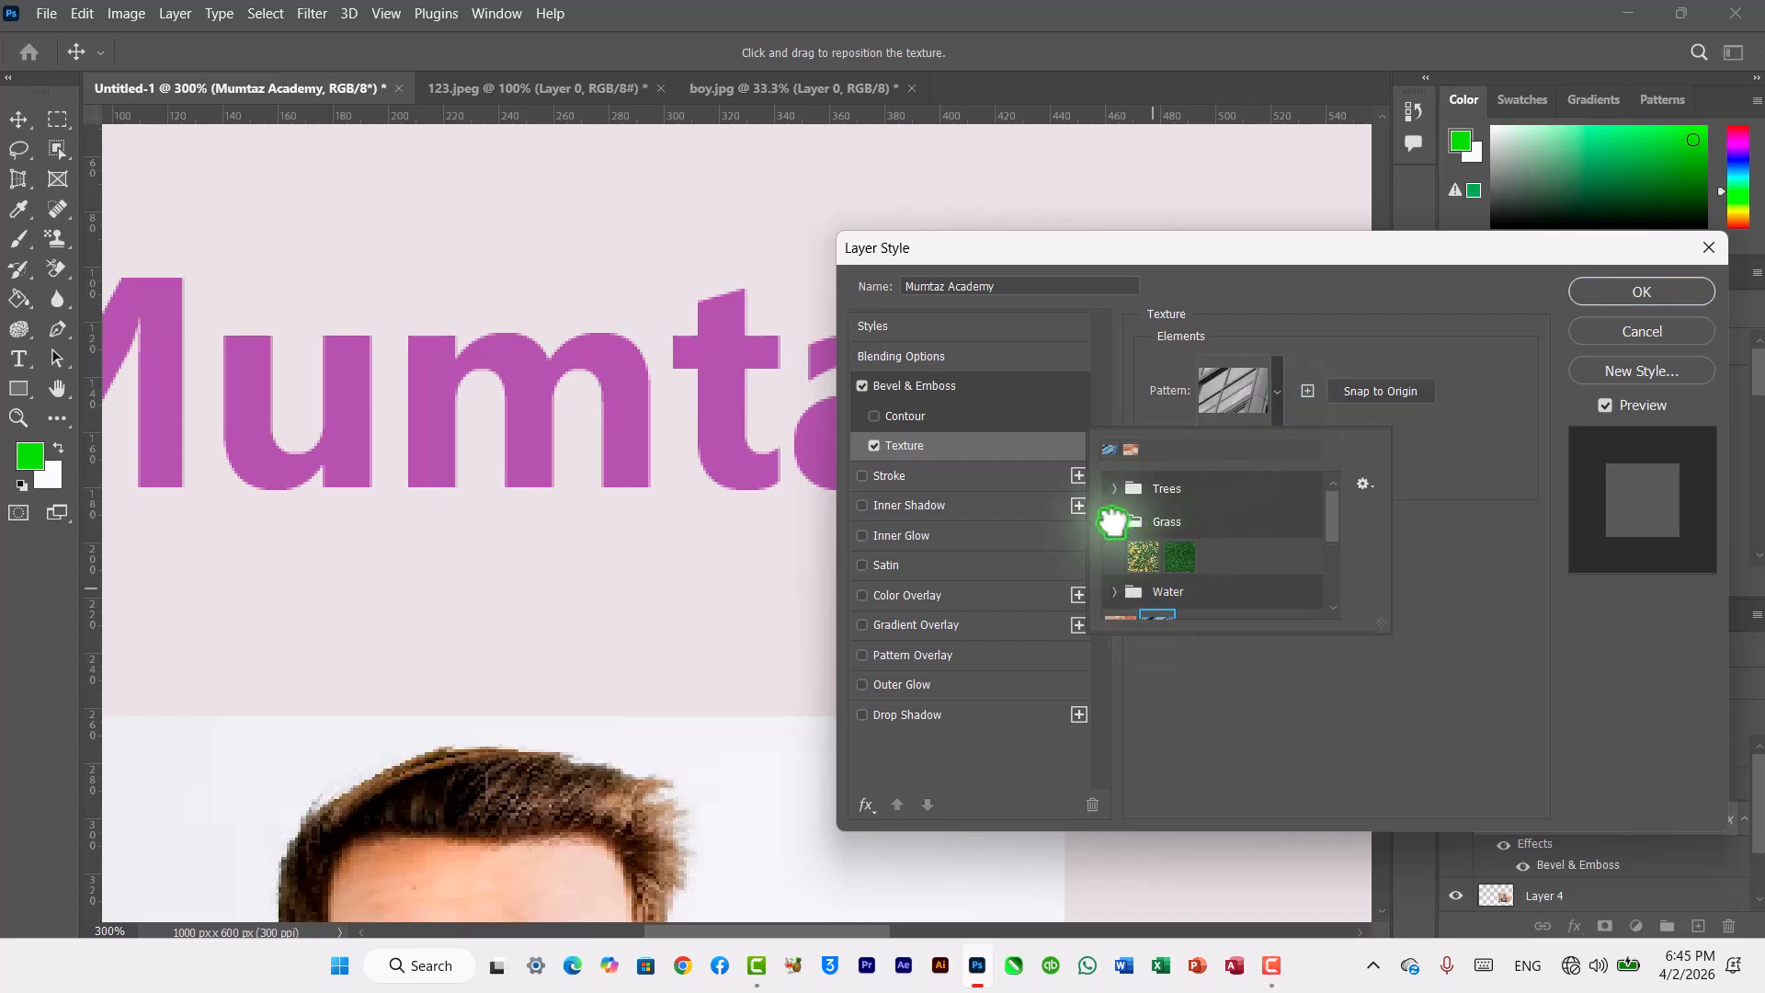
pyautogui.click(1143, 557)
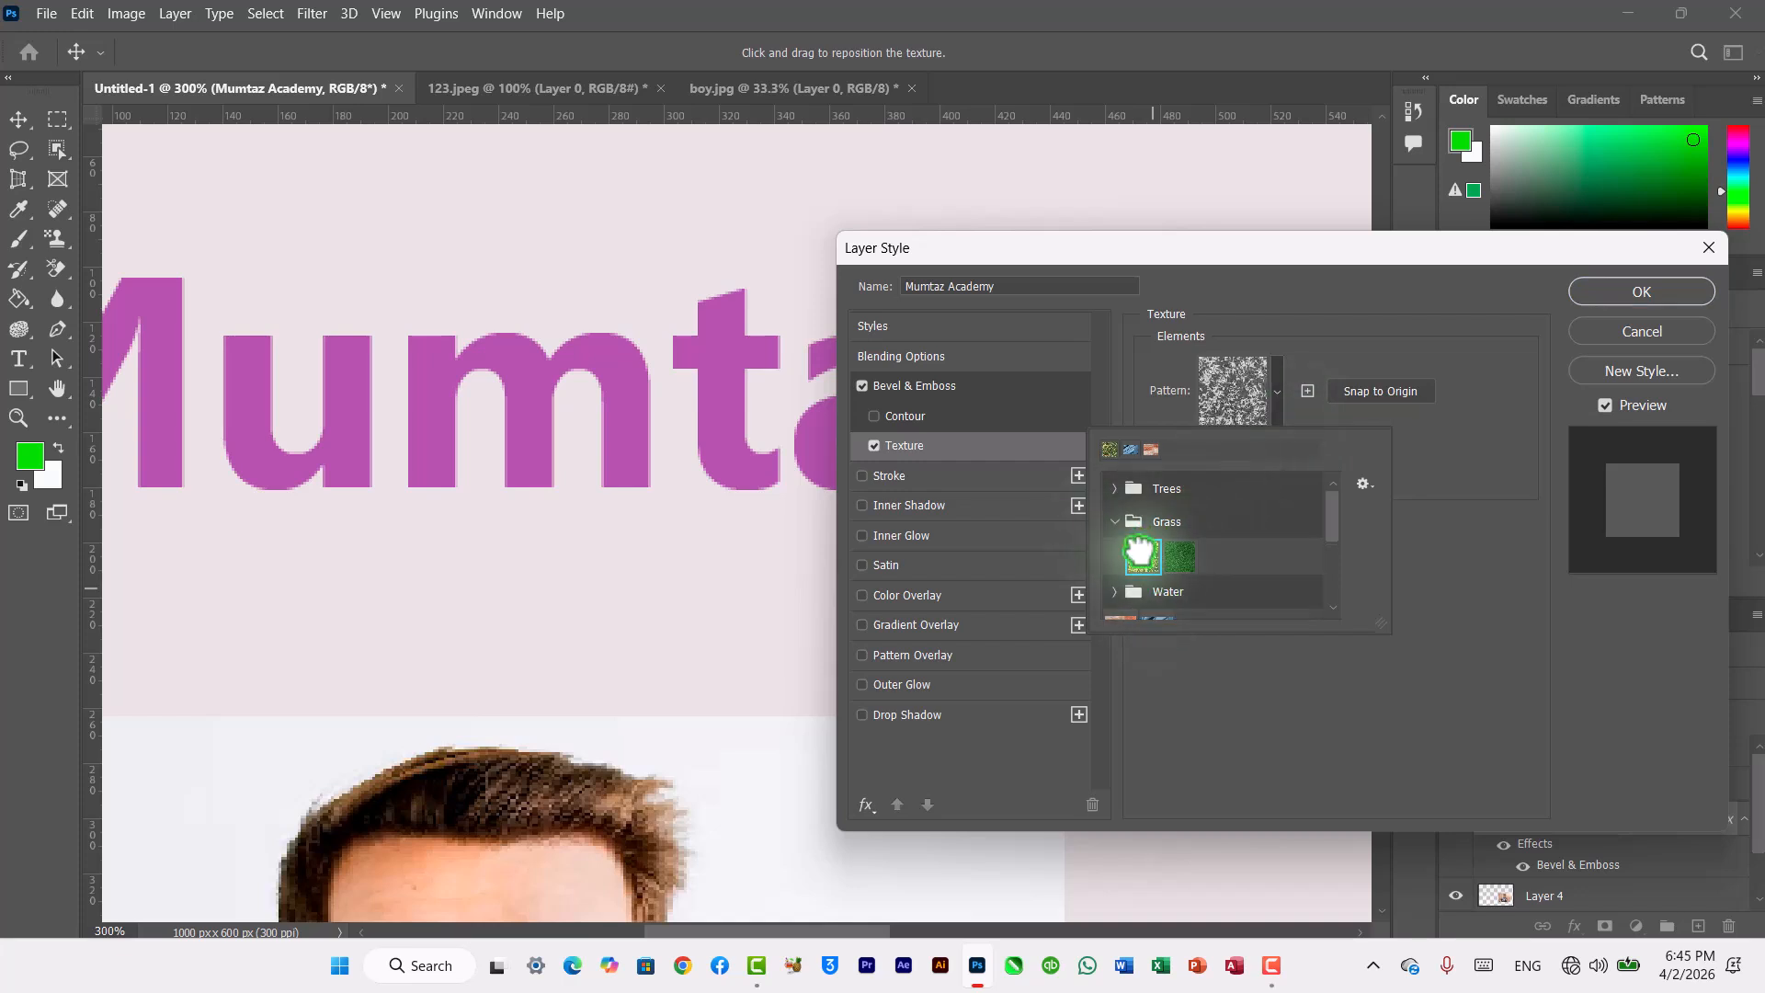
pyautogui.click(1182, 557)
pyautogui.click(1607, 339)
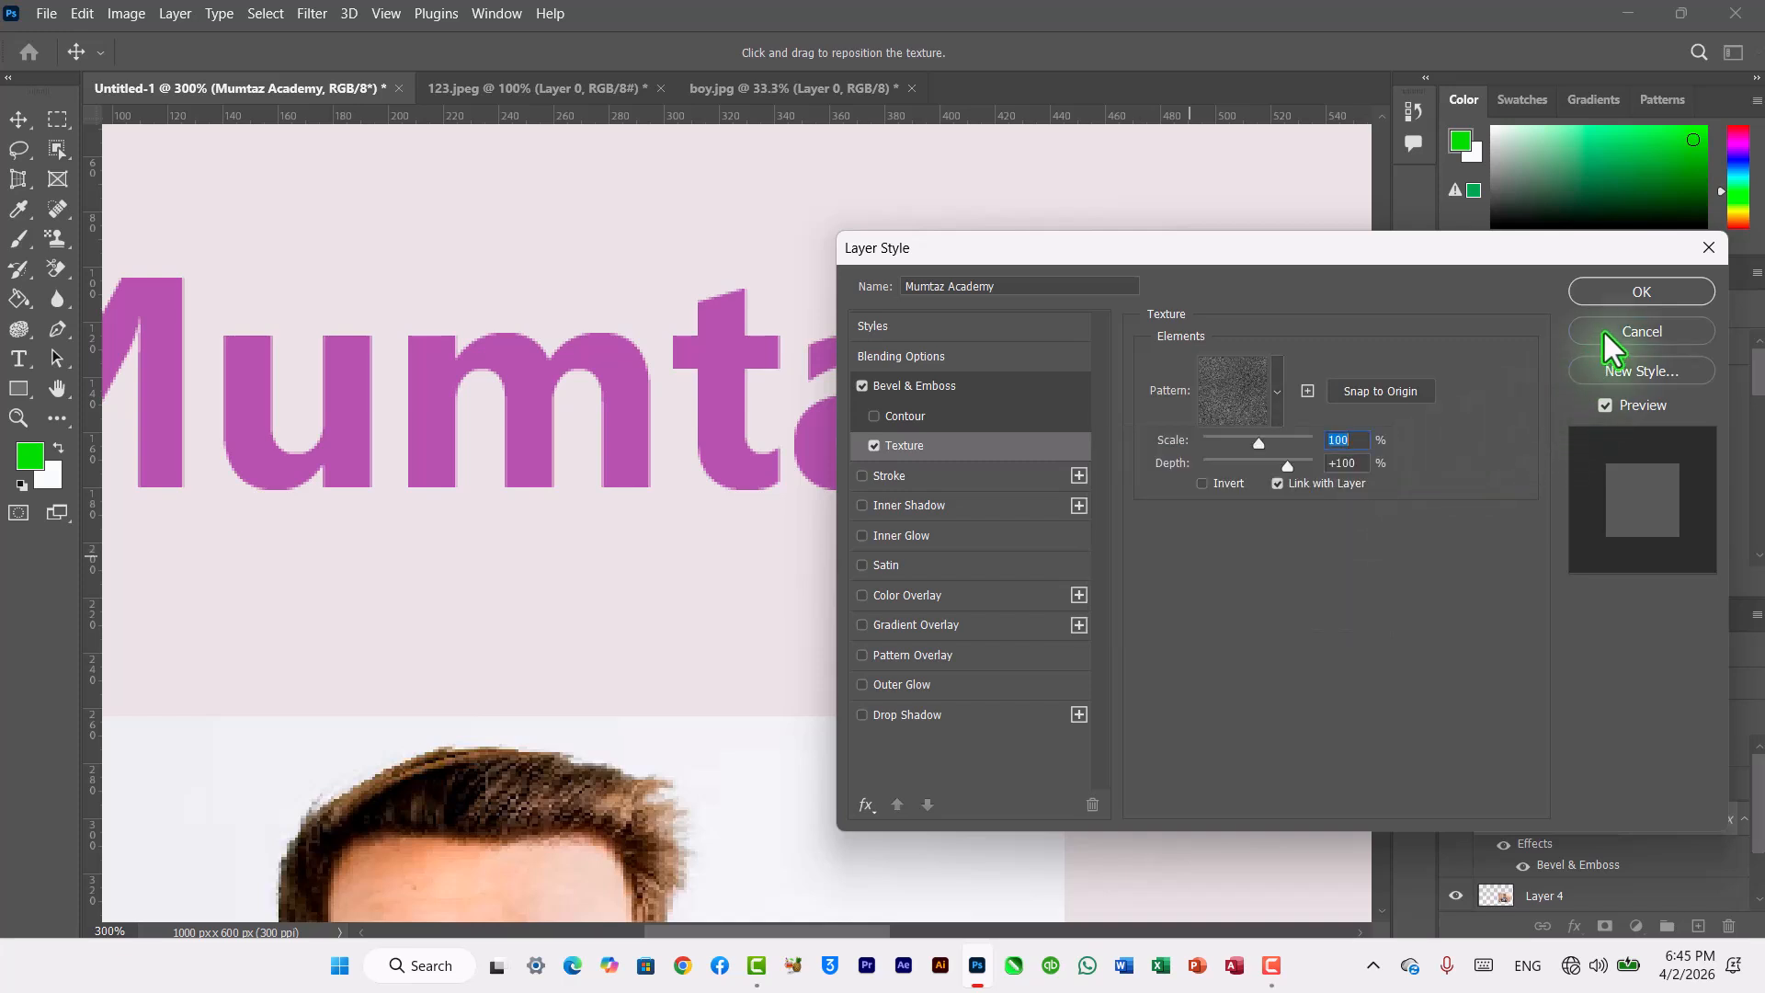
pyautogui.click(1607, 334)
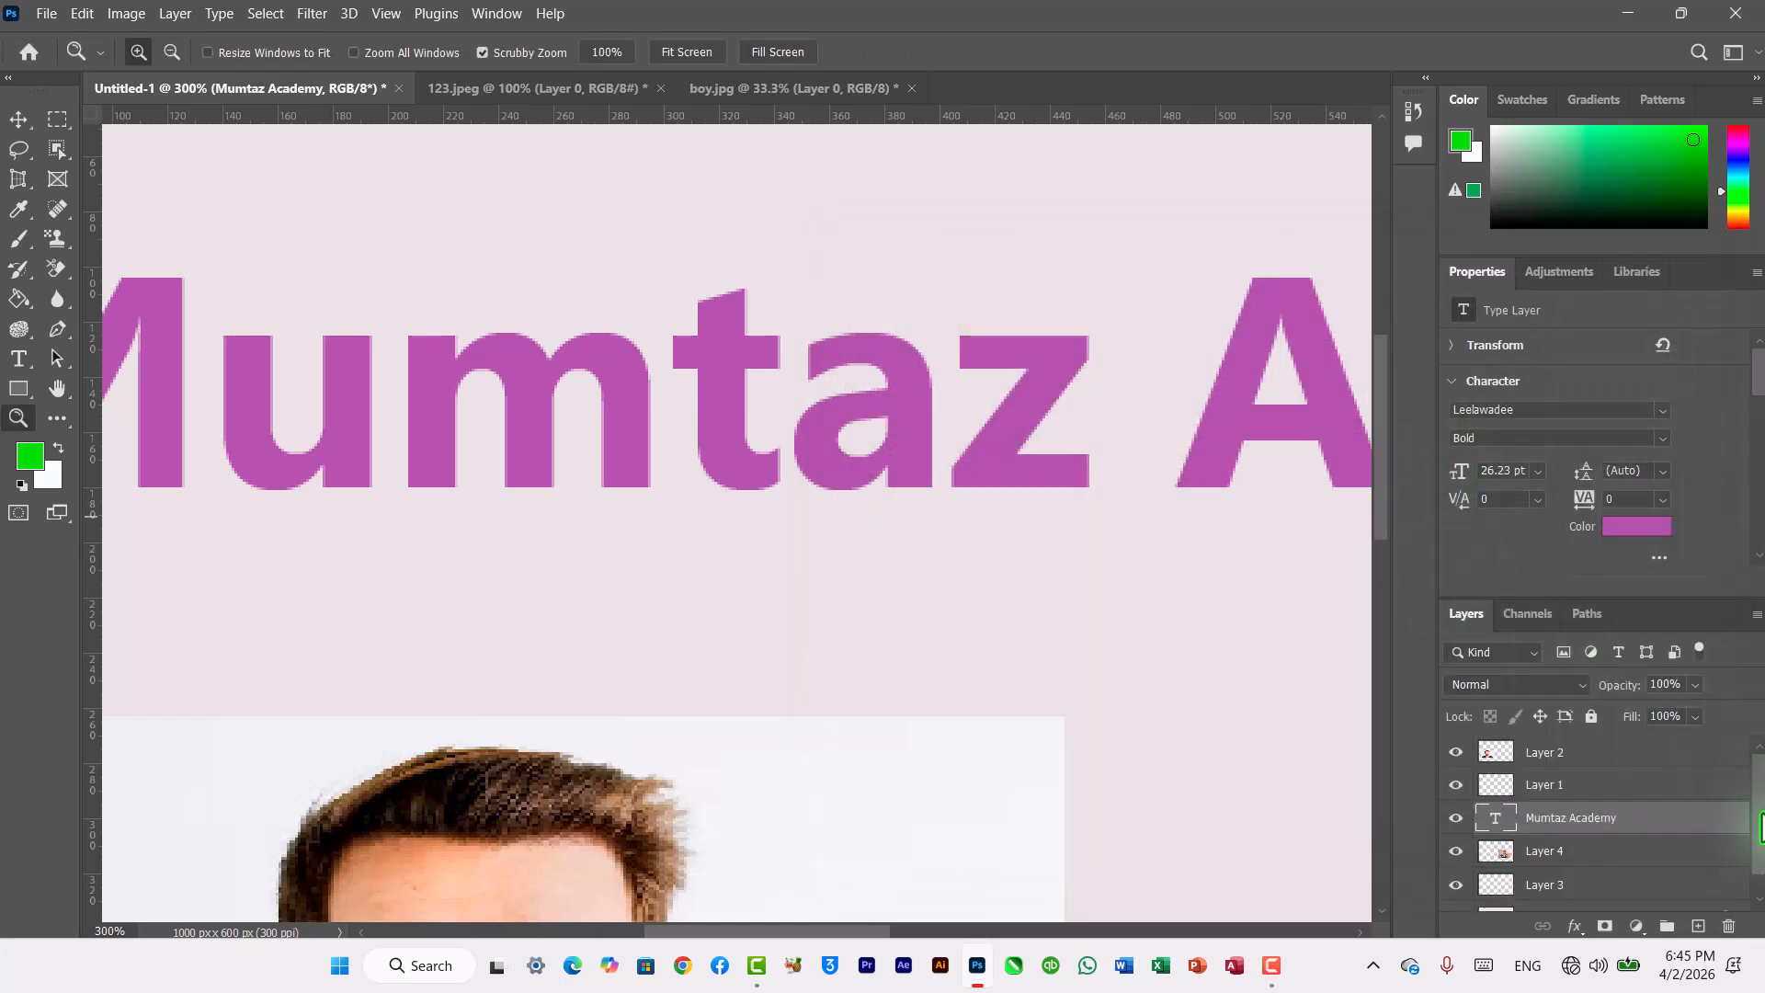
# Step: Zoom out to 100% and open Layer 2's layer style, enabling Texture with a grass pattern
pyautogui.moveTo(1757, 805); pyautogui.dragTo(1755, 846)
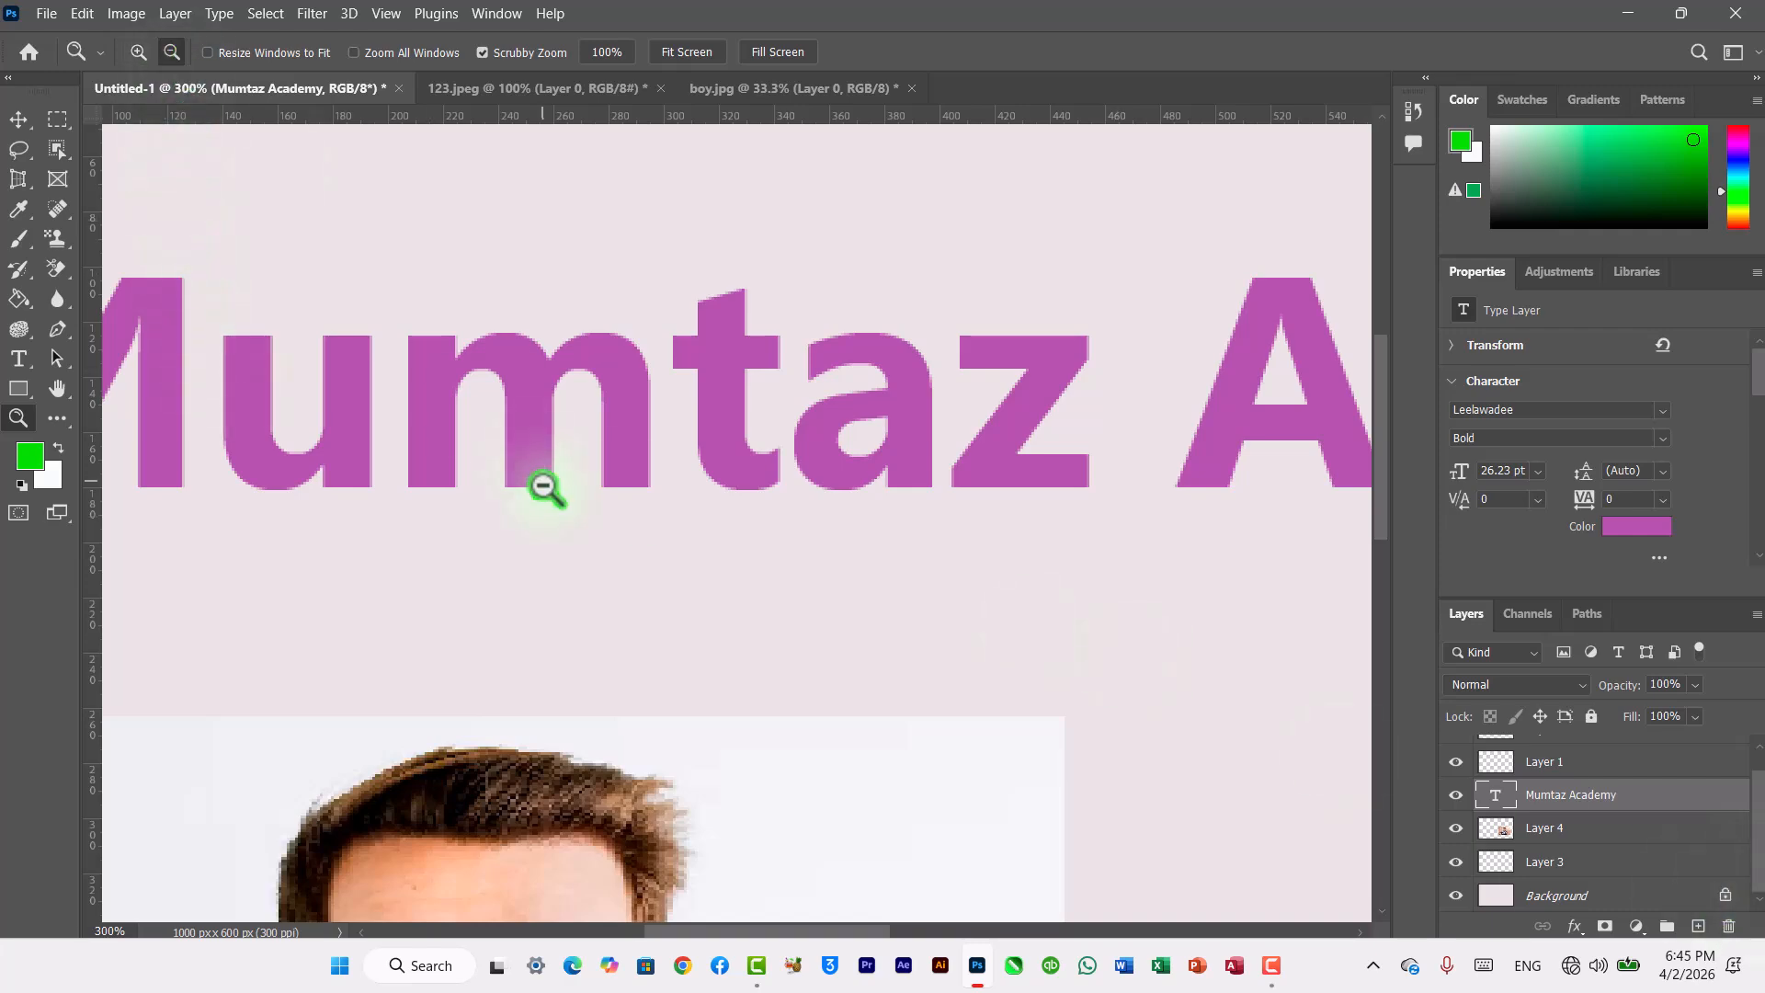
pyautogui.keyDown('alt'); pyautogui.click(546, 487); pyautogui.keyUp('alt')
pyautogui.keyDown('alt'); pyautogui.click(546, 487); pyautogui.keyUp('alt')
pyautogui.keyDown('alt'); pyautogui.click(544, 483); pyautogui.keyUp('alt')
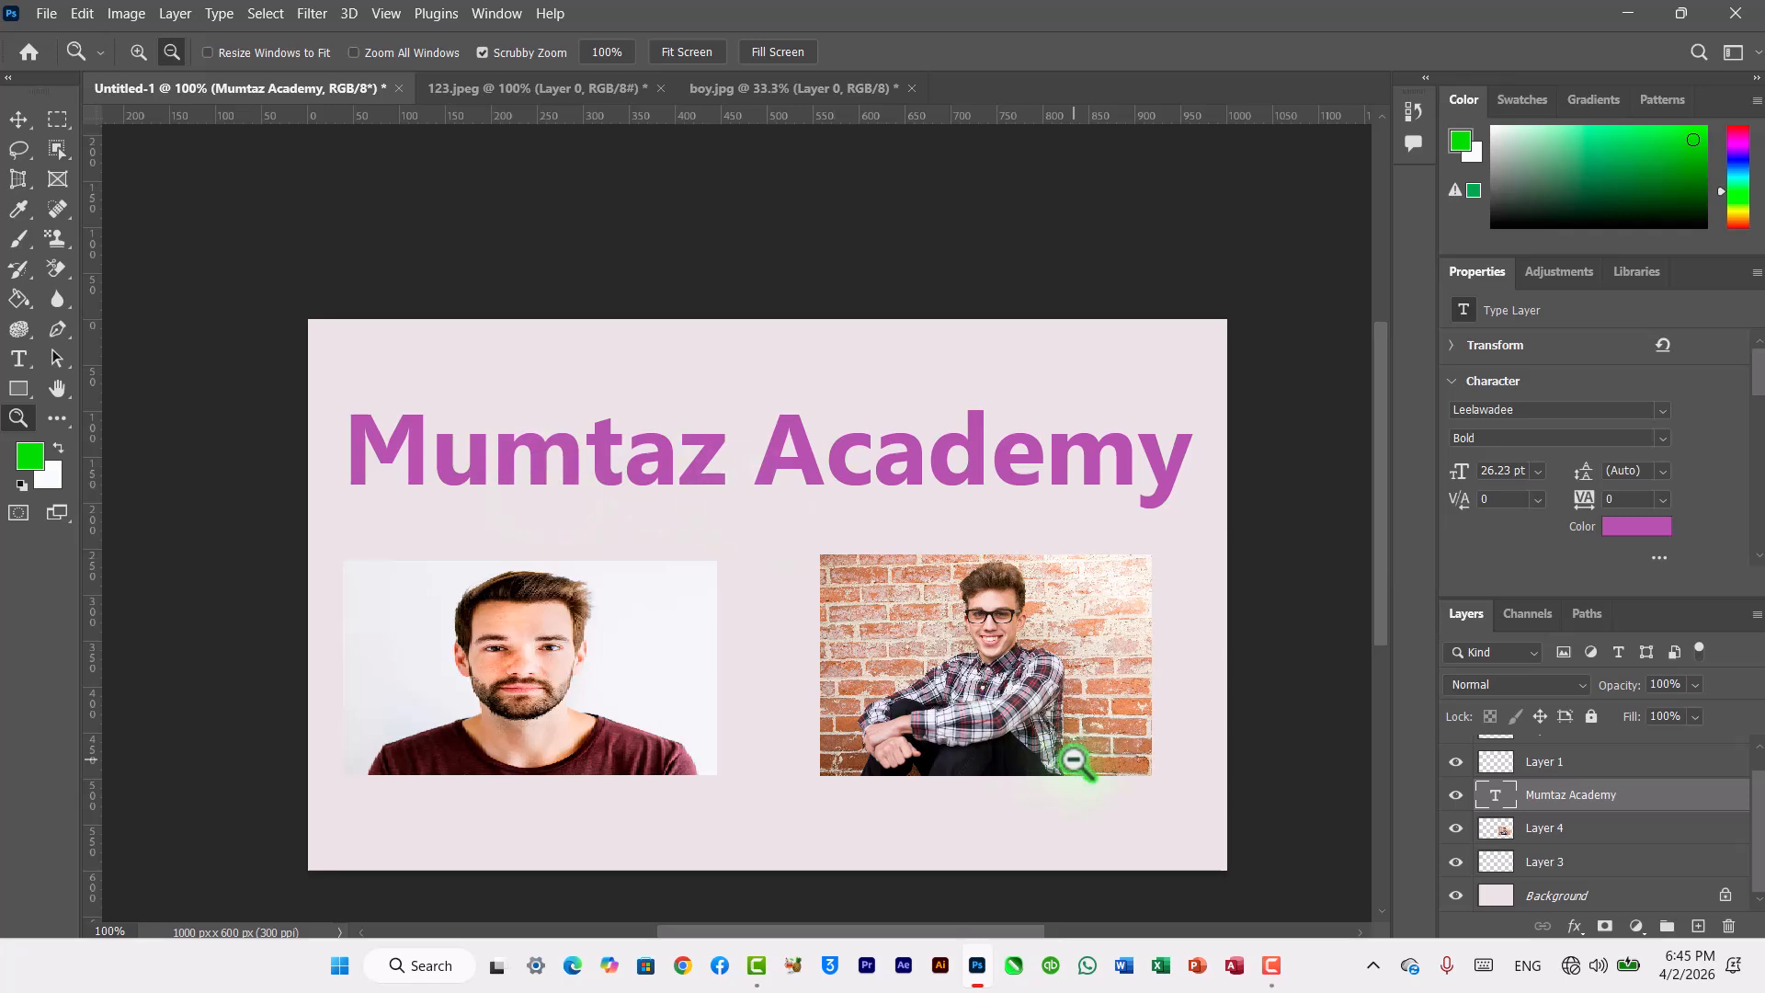
pyautogui.click(1537, 836)
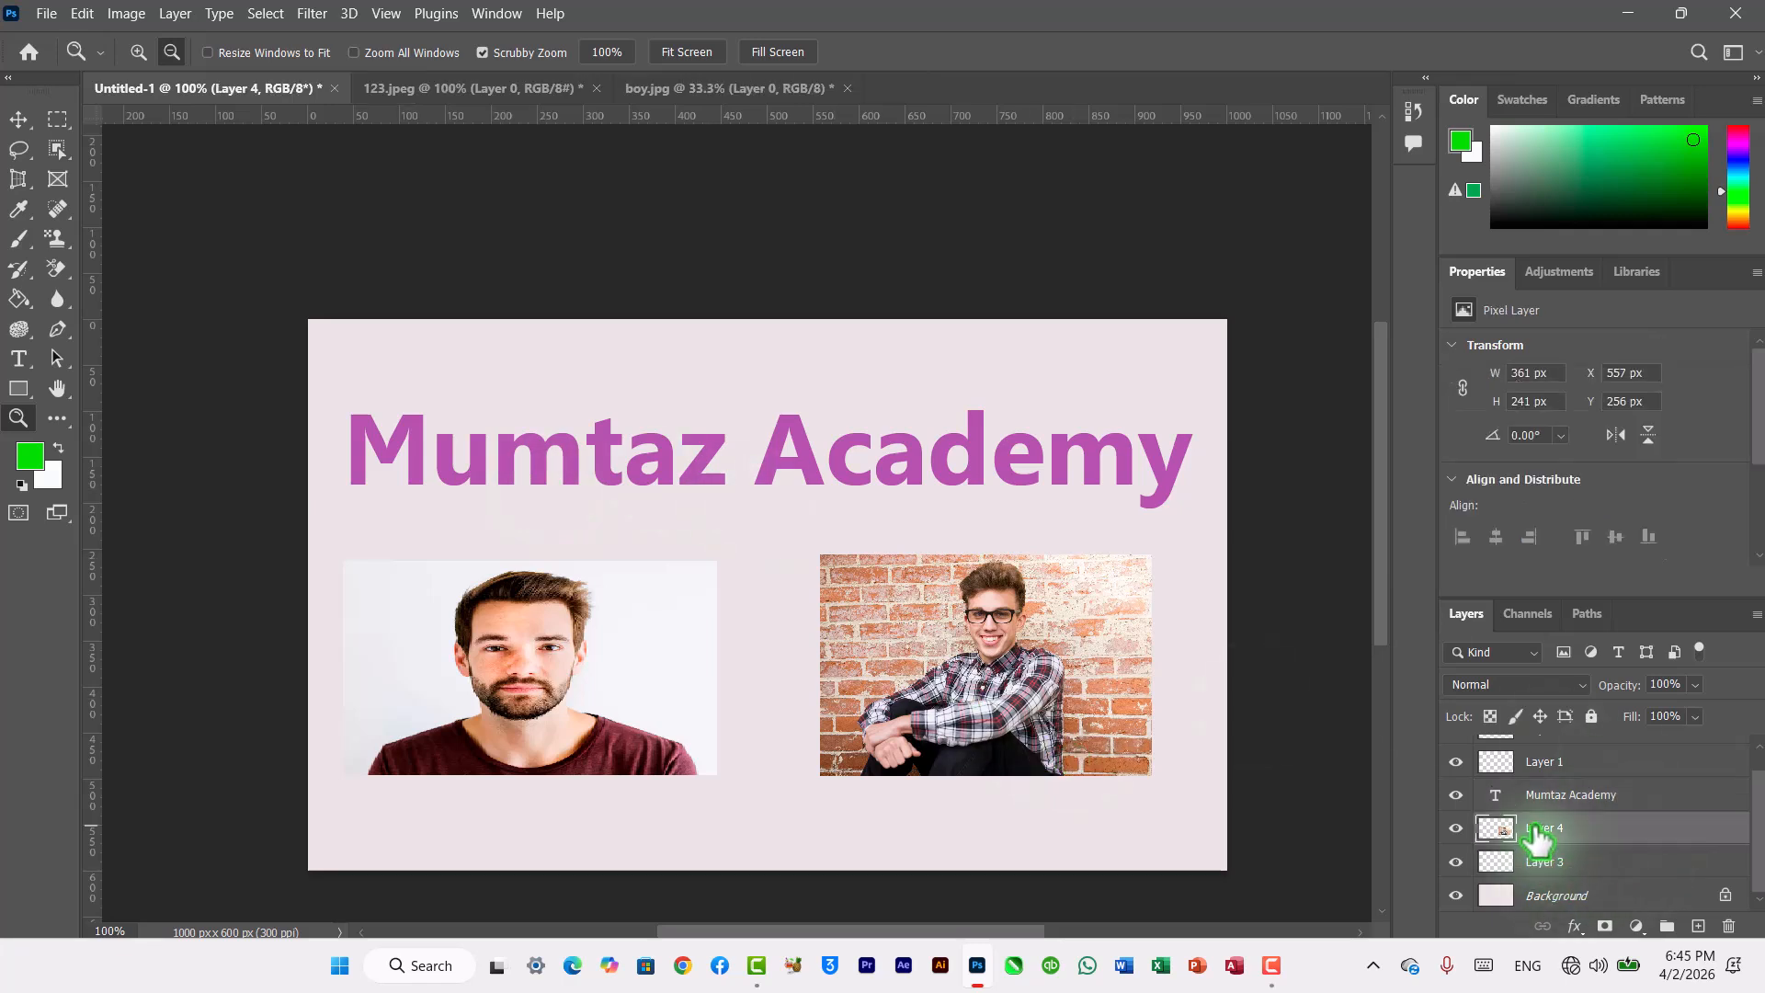
pyautogui.scroll(1, 1734, 791)
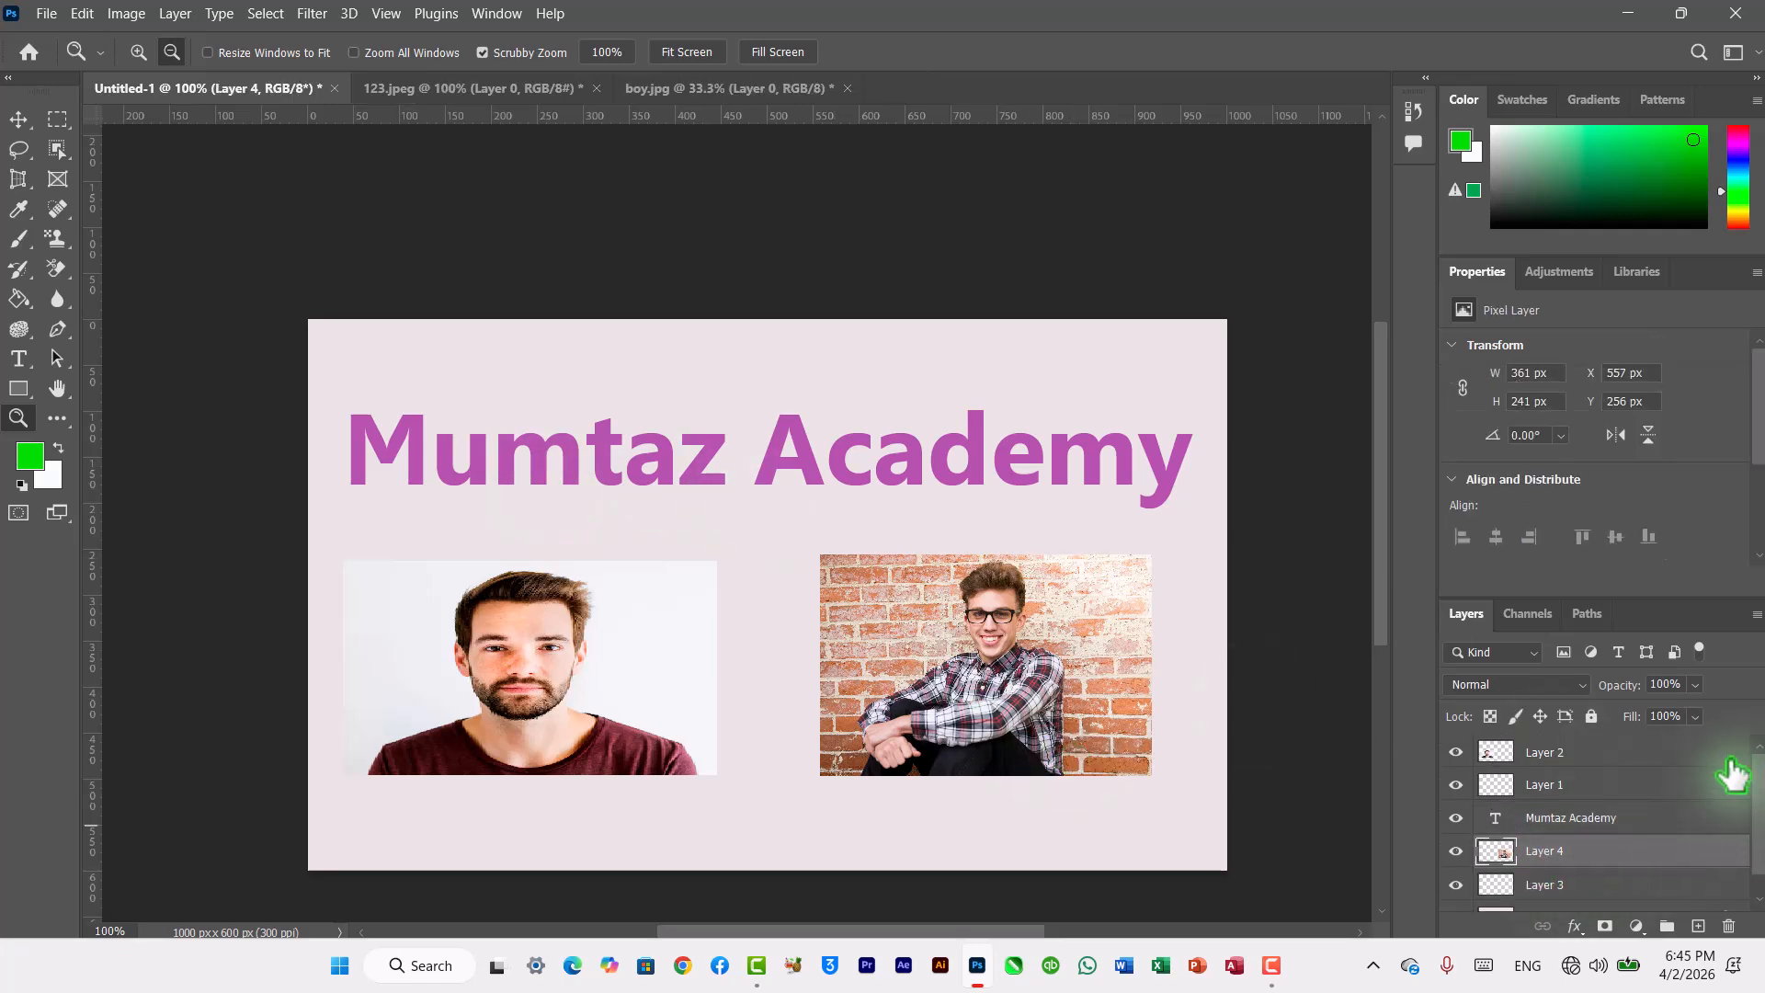
pyautogui.click(1558, 752)
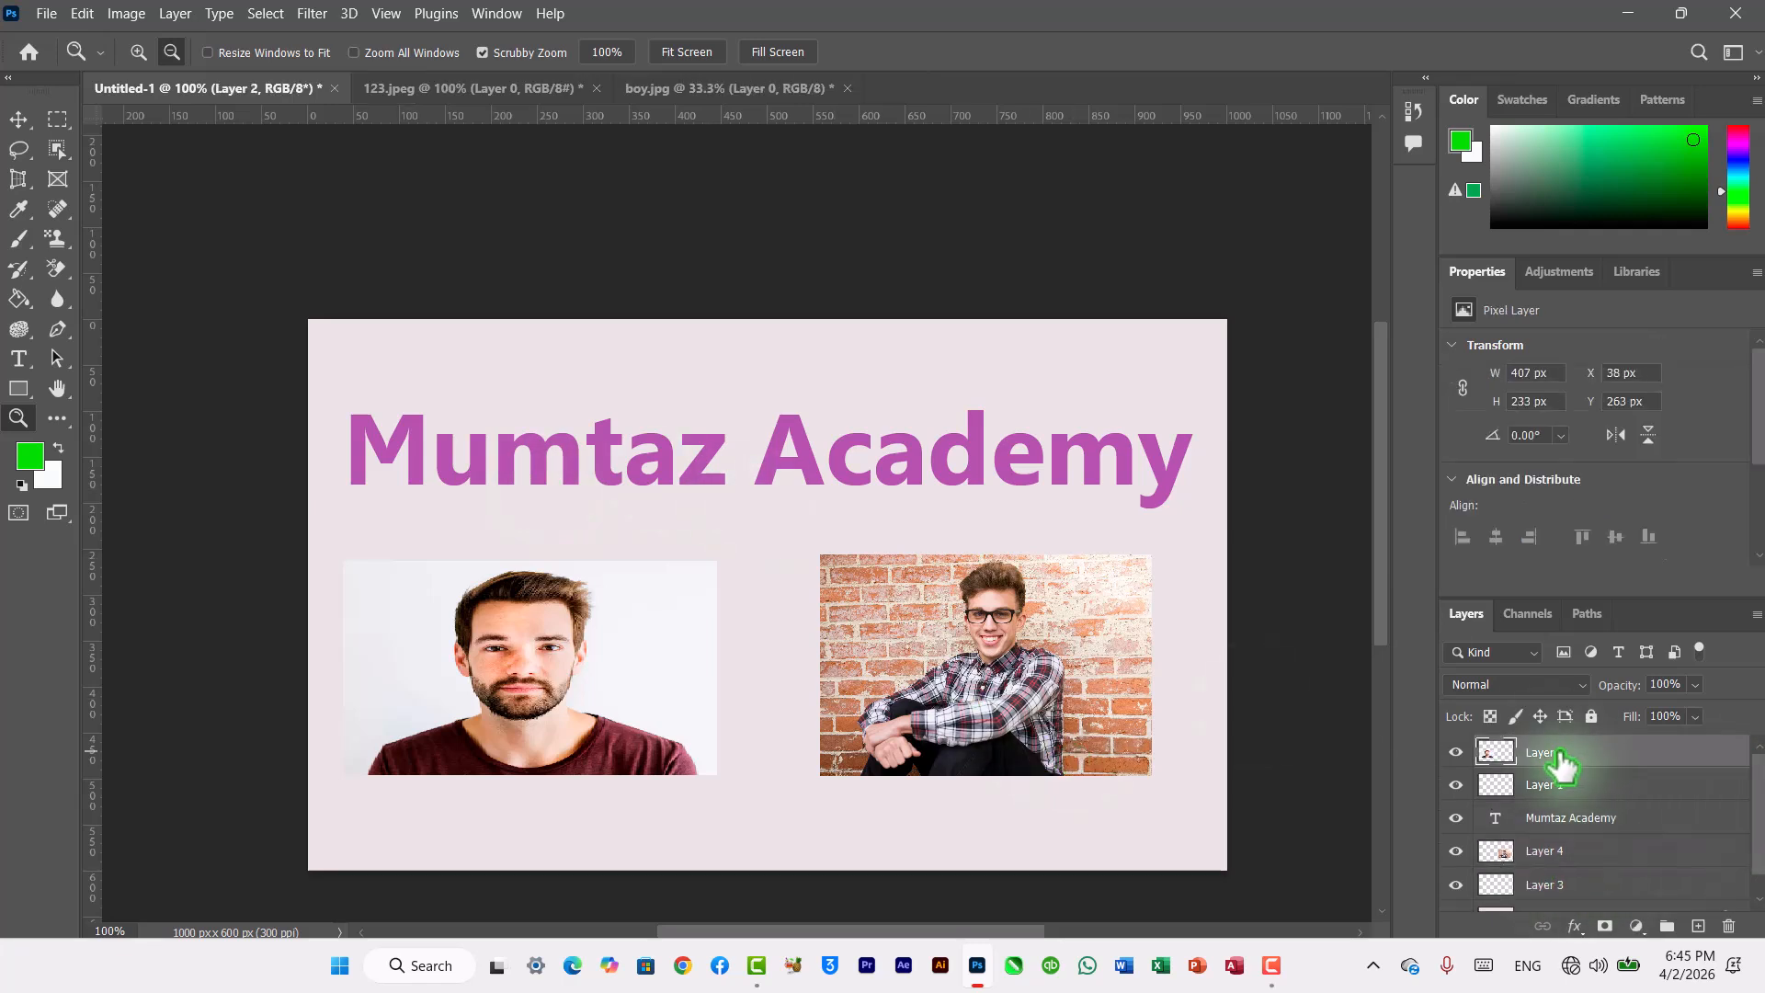
pyautogui.doubleClick(1696, 763)
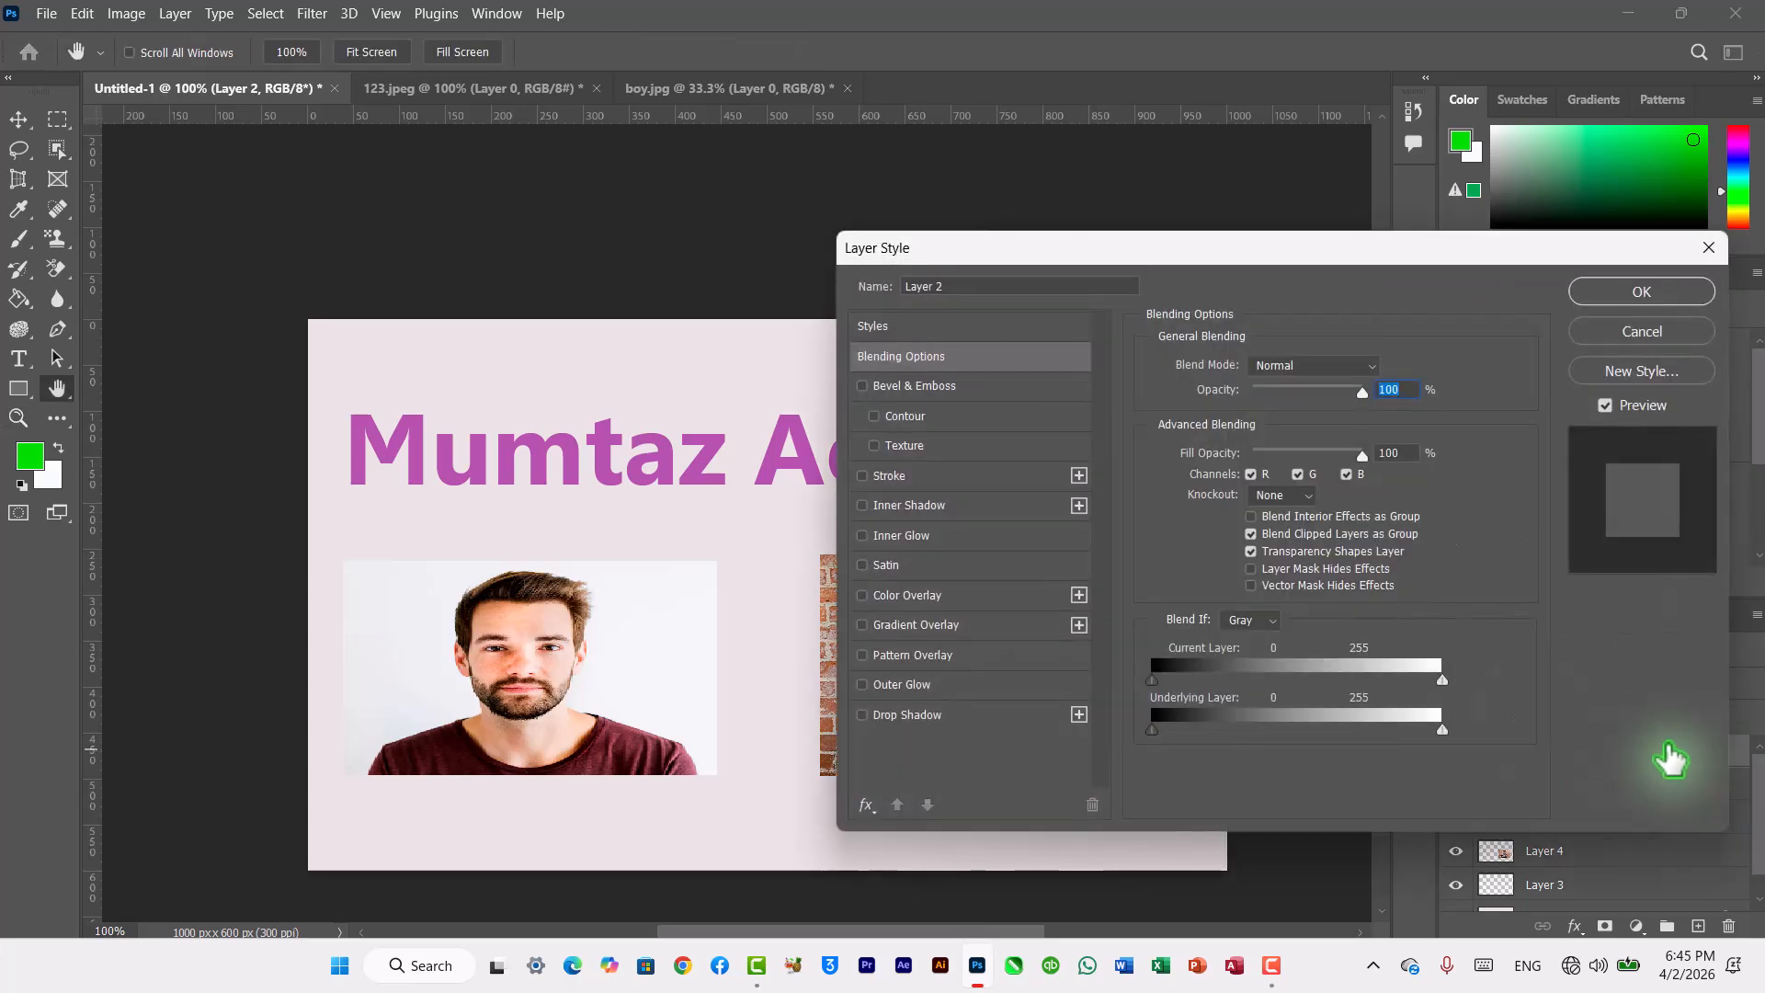
pyautogui.click(889, 447)
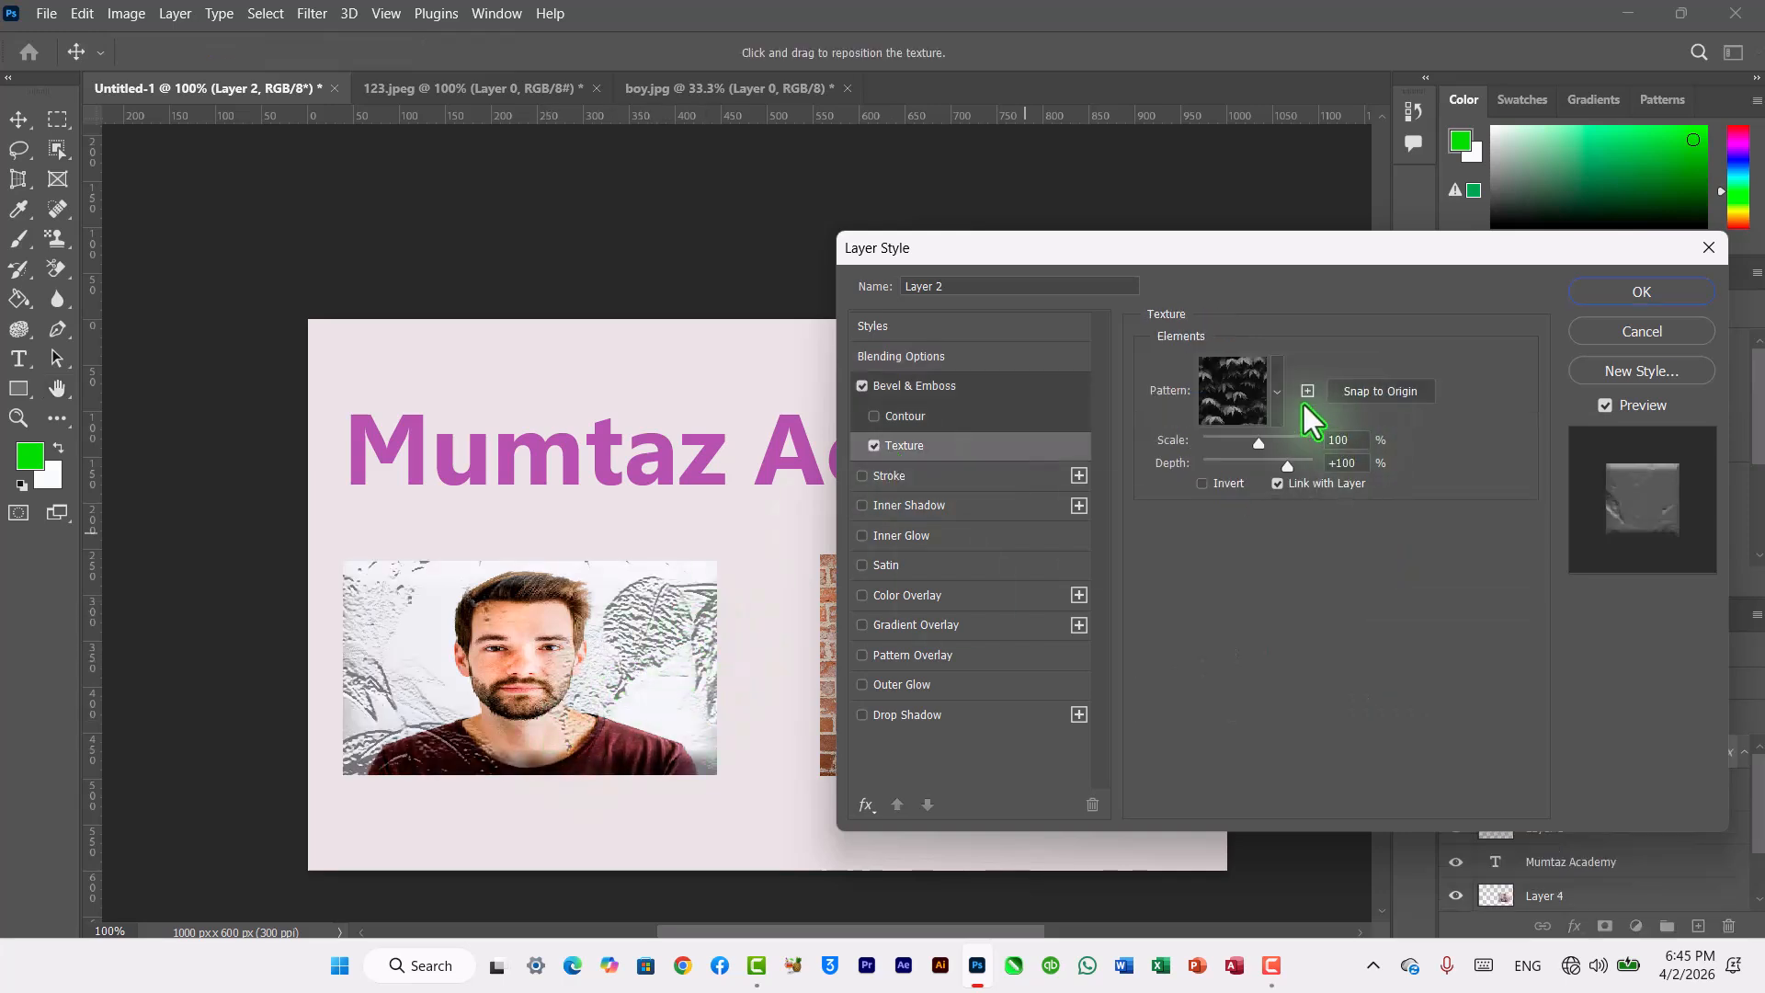
pyautogui.click(1277, 393)
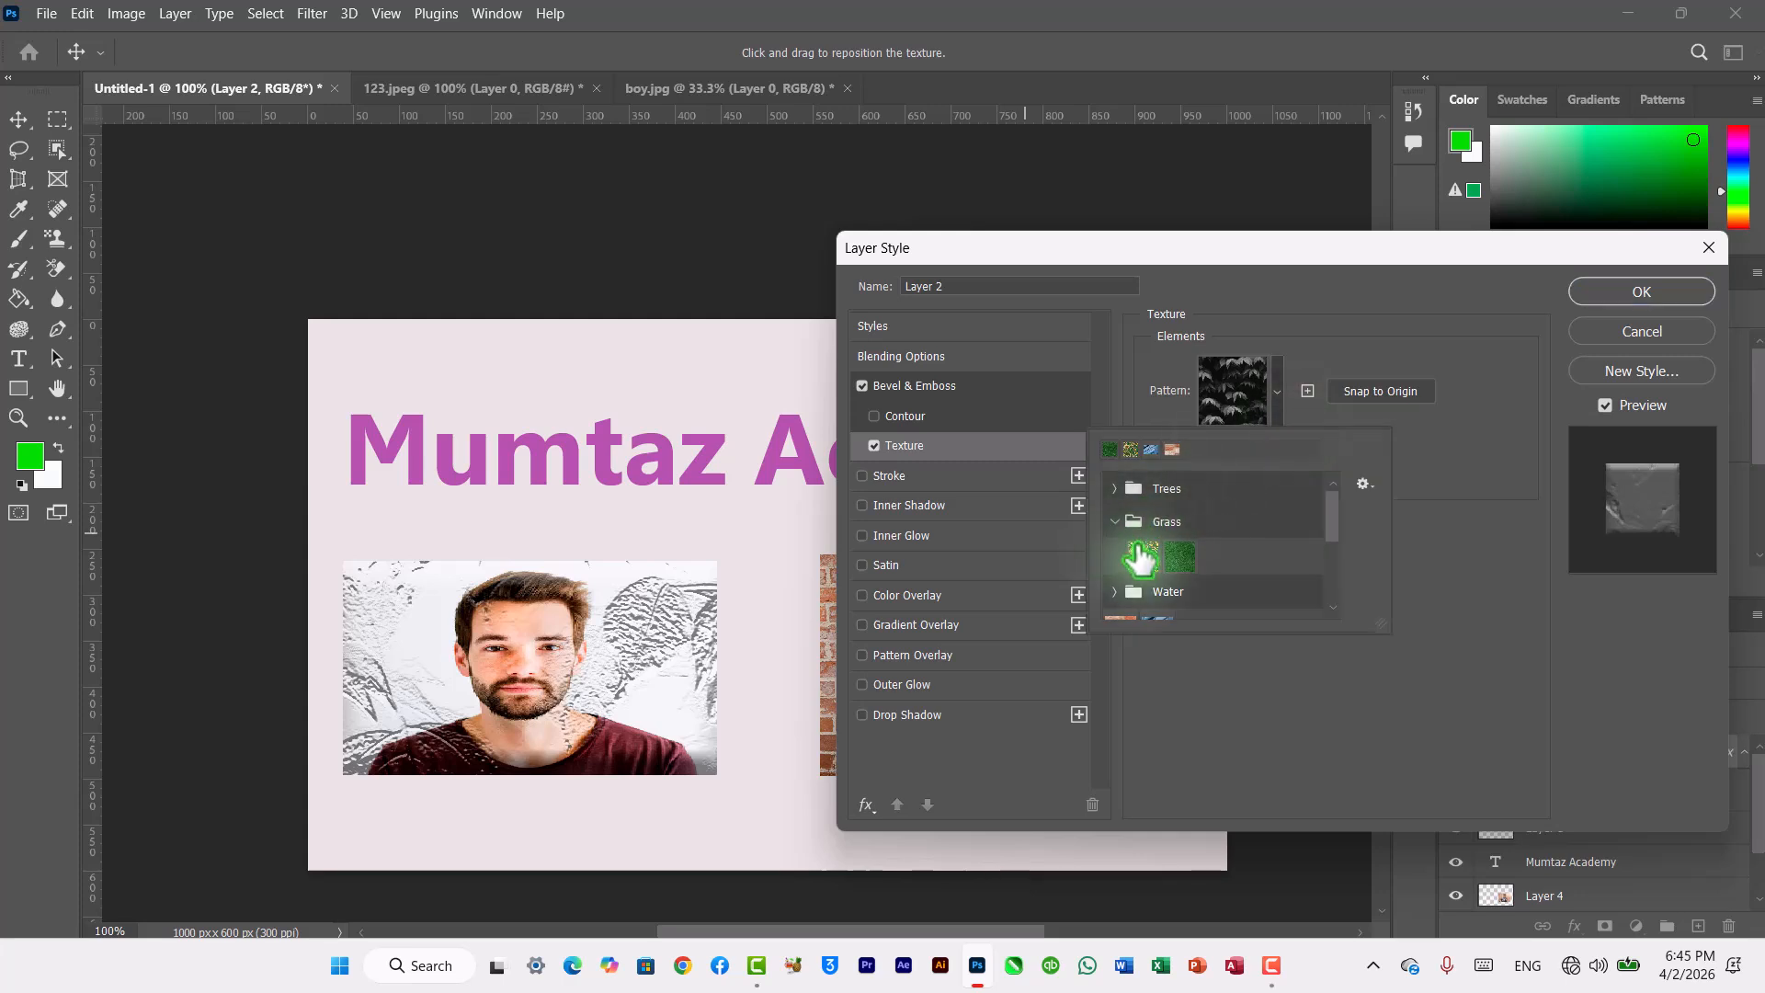
pyautogui.click(1136, 553)
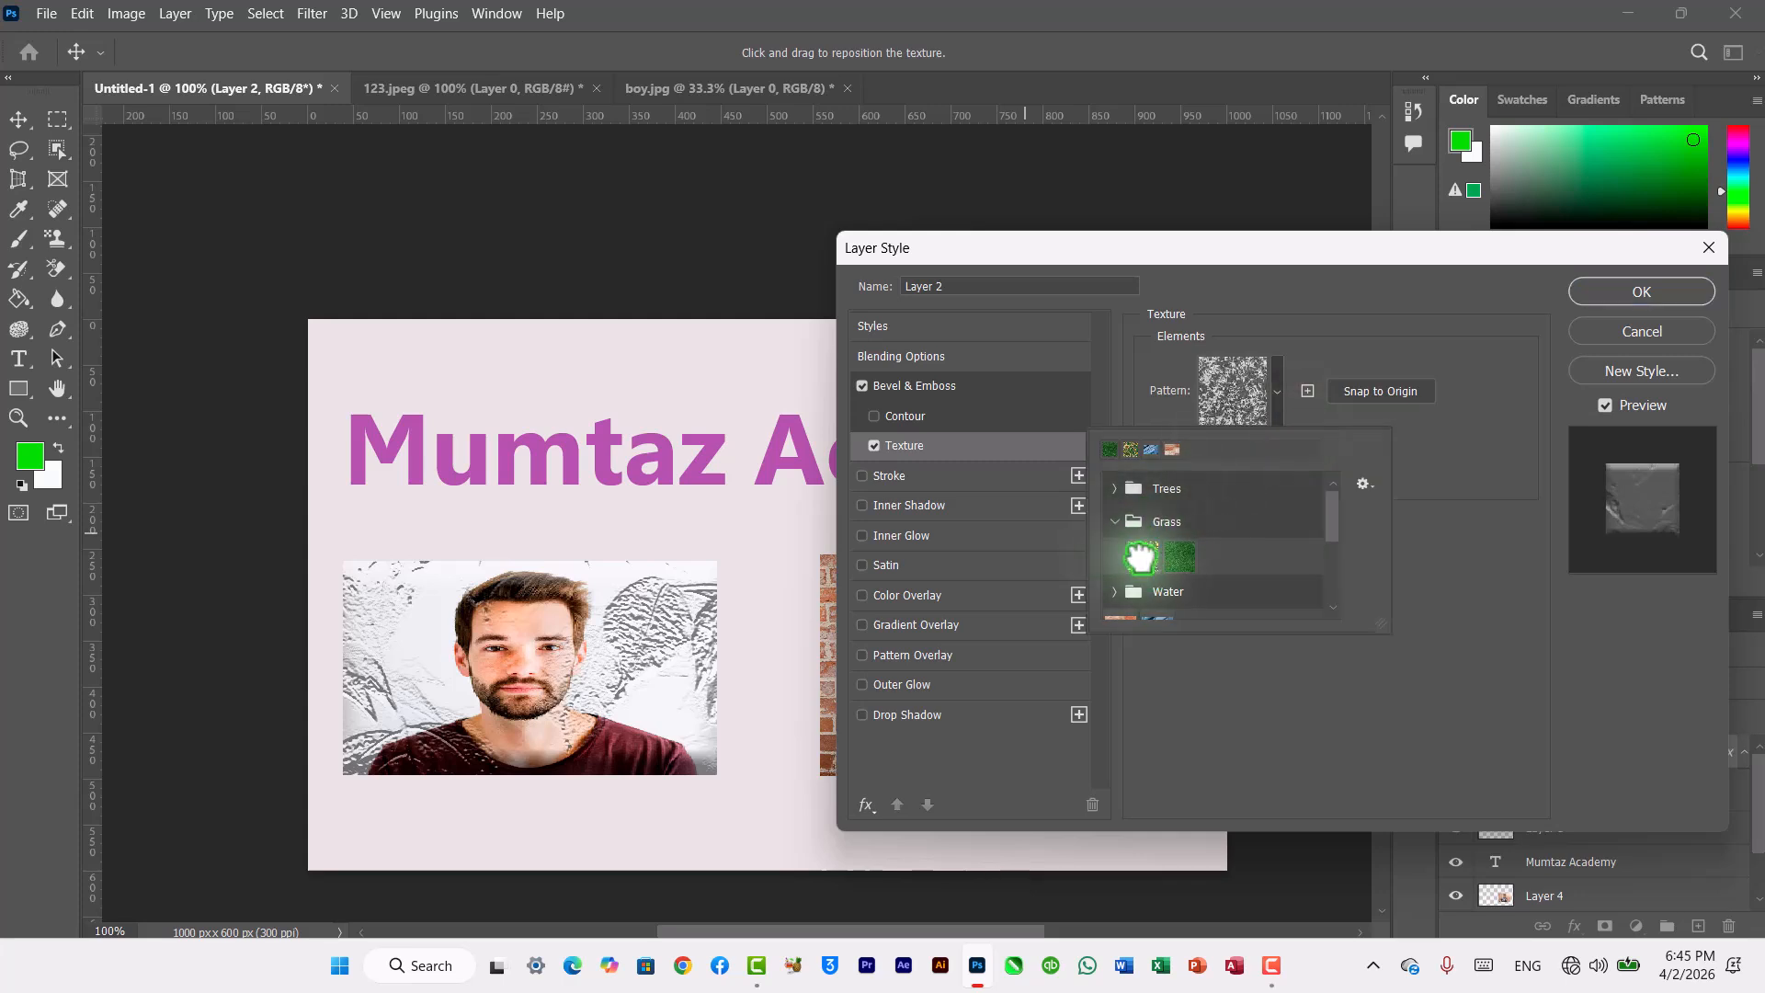
# Step: Try the Trees texture patterns on the photo, returning to the first tree pattern
pyautogui.click(1123, 489)
pyautogui.click(1143, 523)
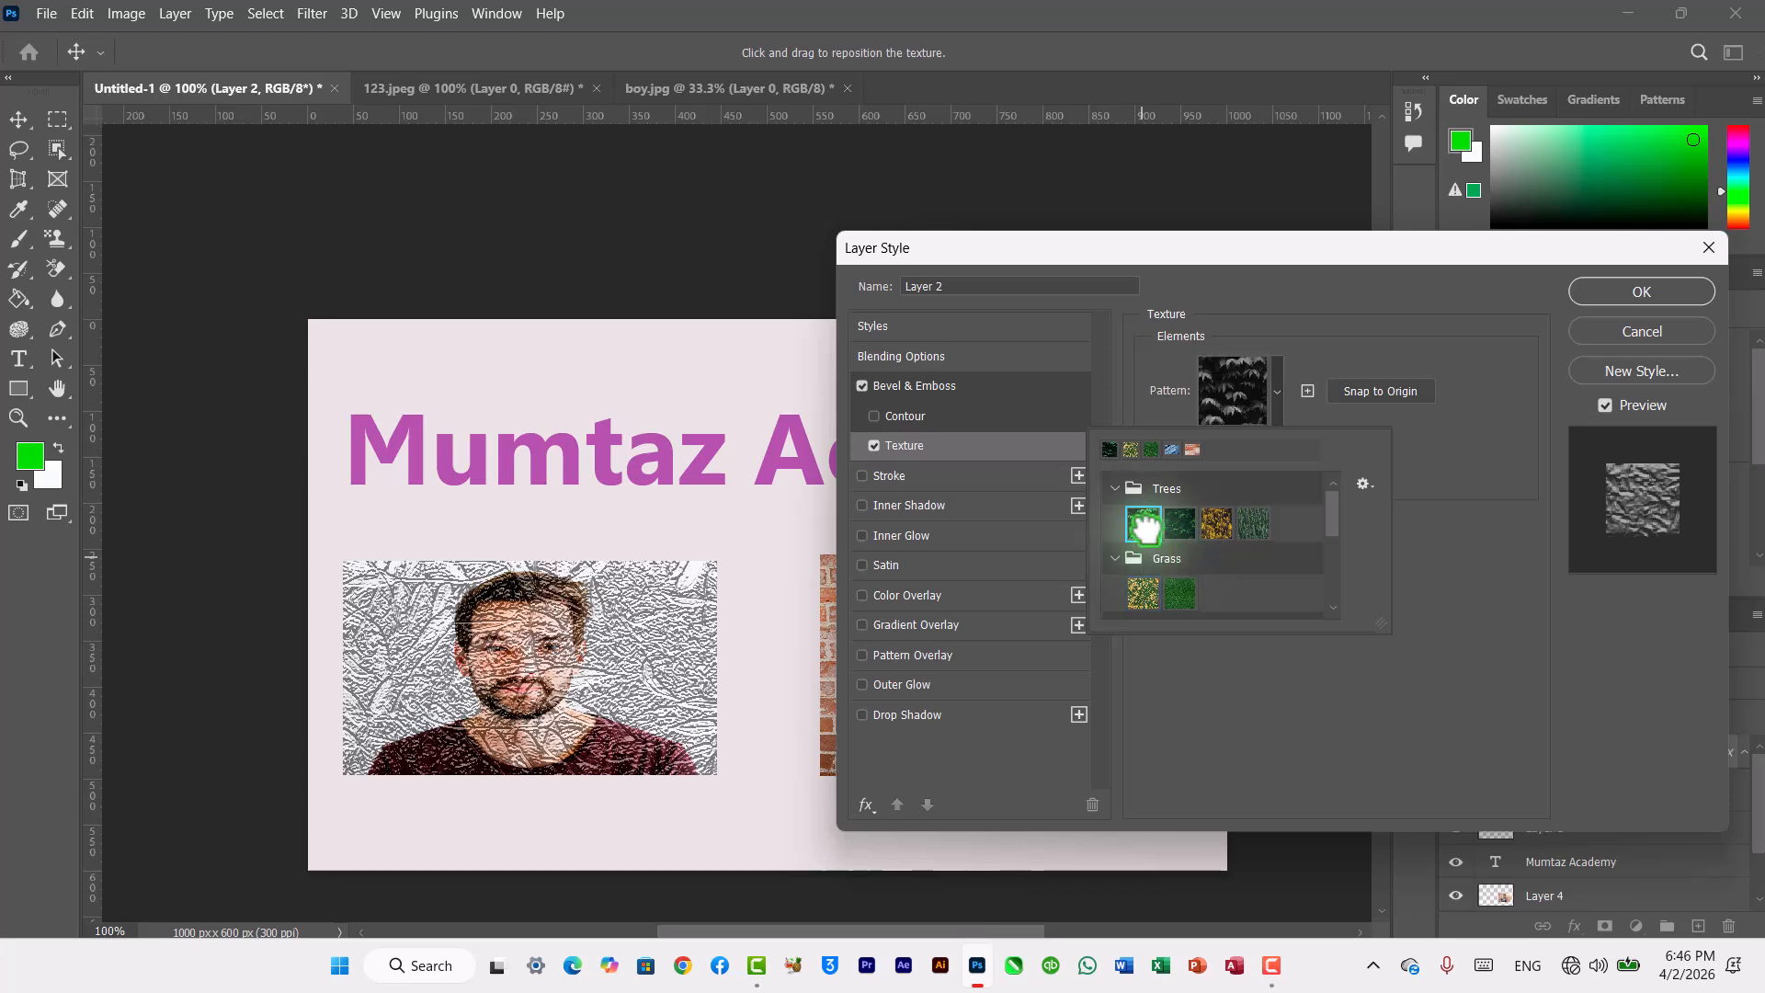
pyautogui.click(1180, 524)
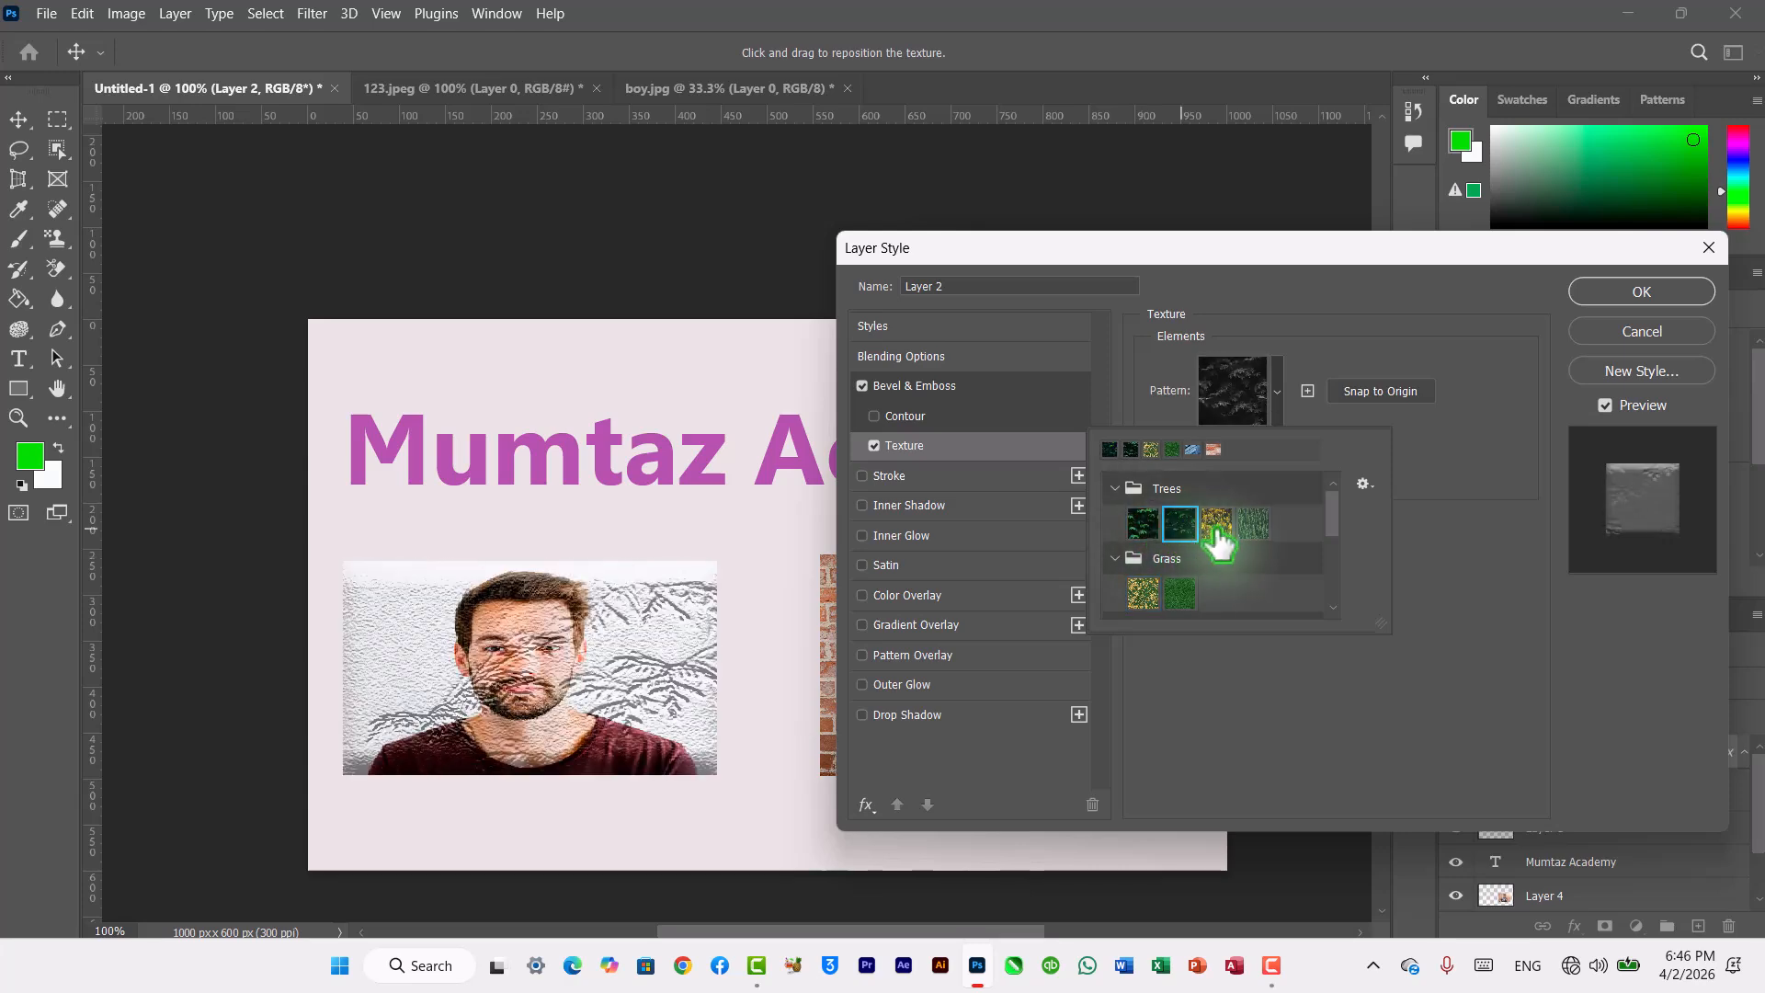
pyautogui.click(1216, 524)
pyautogui.click(1255, 524)
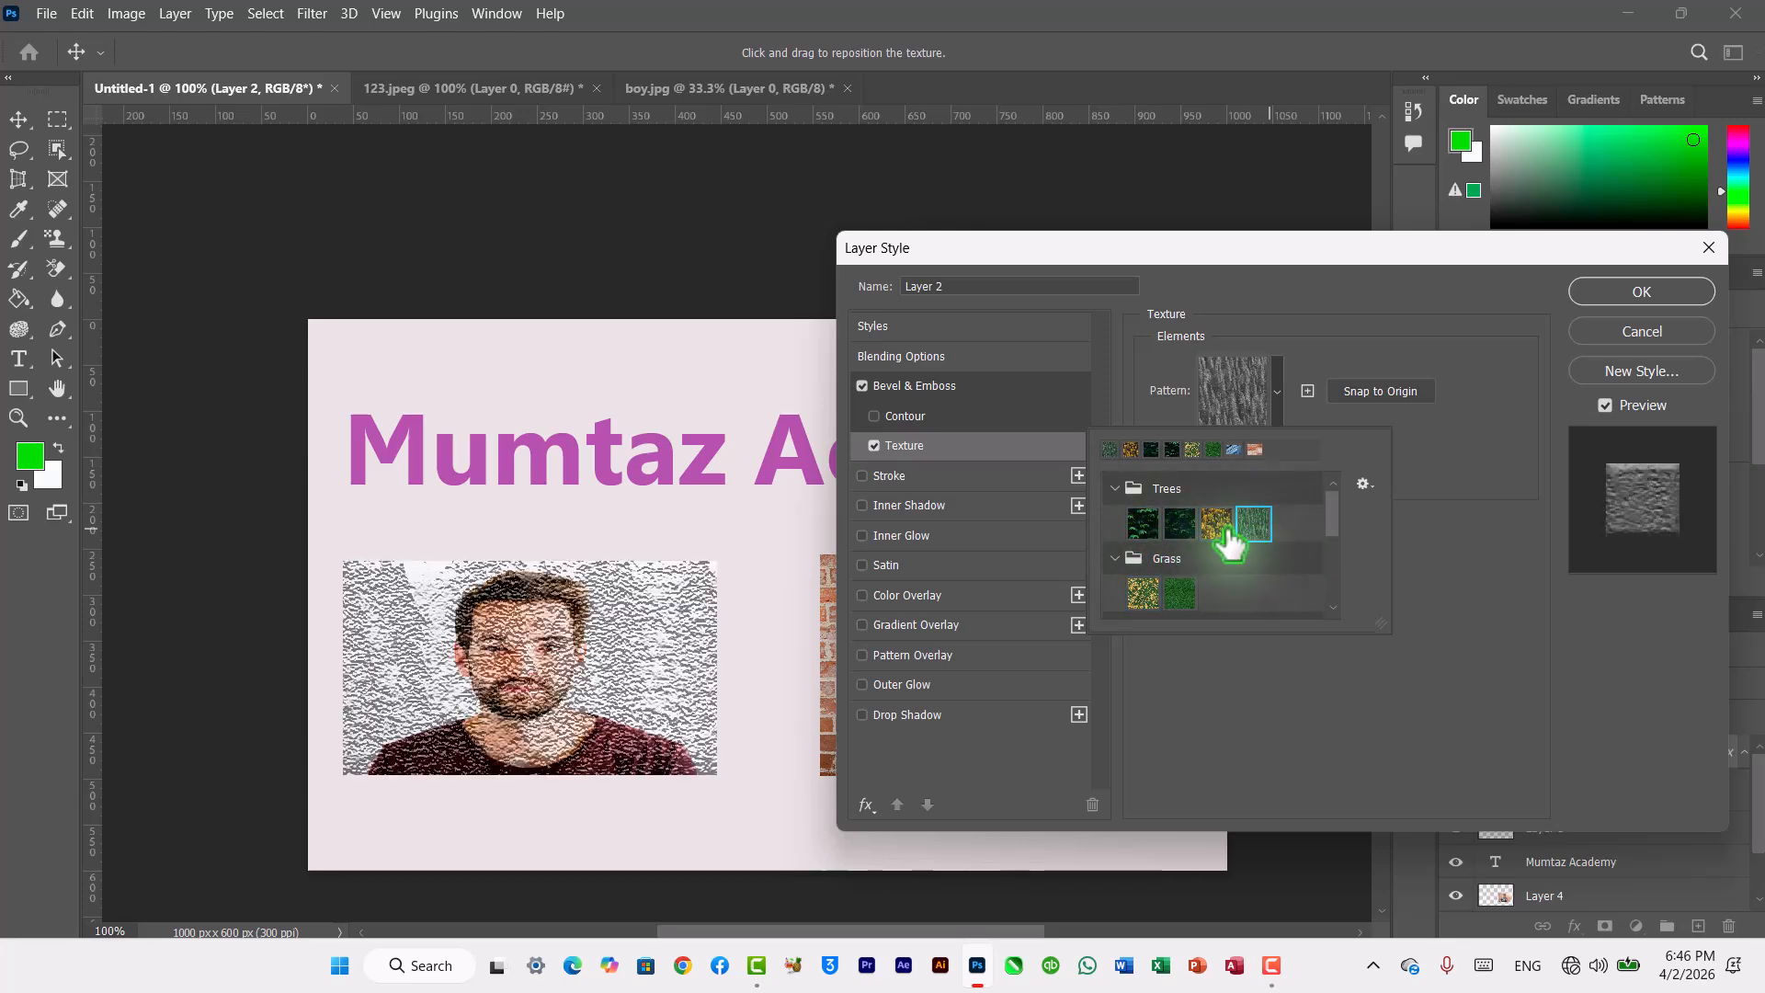
pyautogui.click(1143, 523)
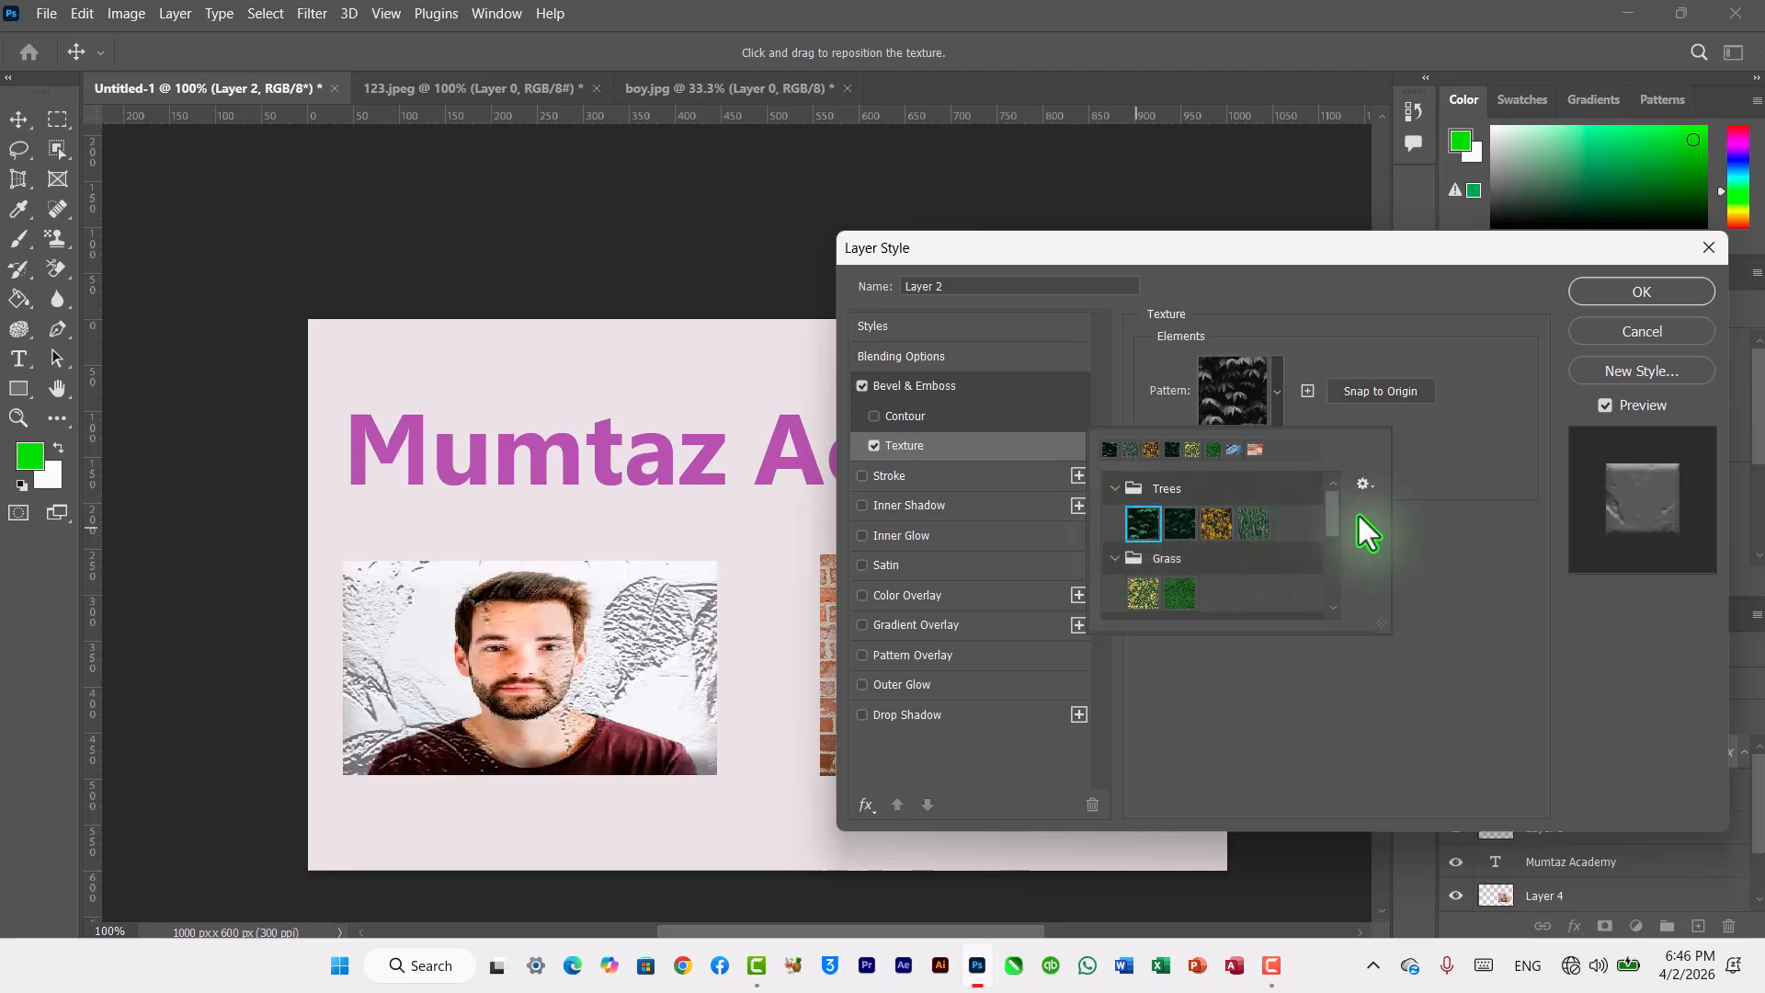
# Step: Try other texture patterns from the picker, including the Water folder patterns
pyautogui.moveTo(1331, 514); pyautogui.dragTo(1323, 579)
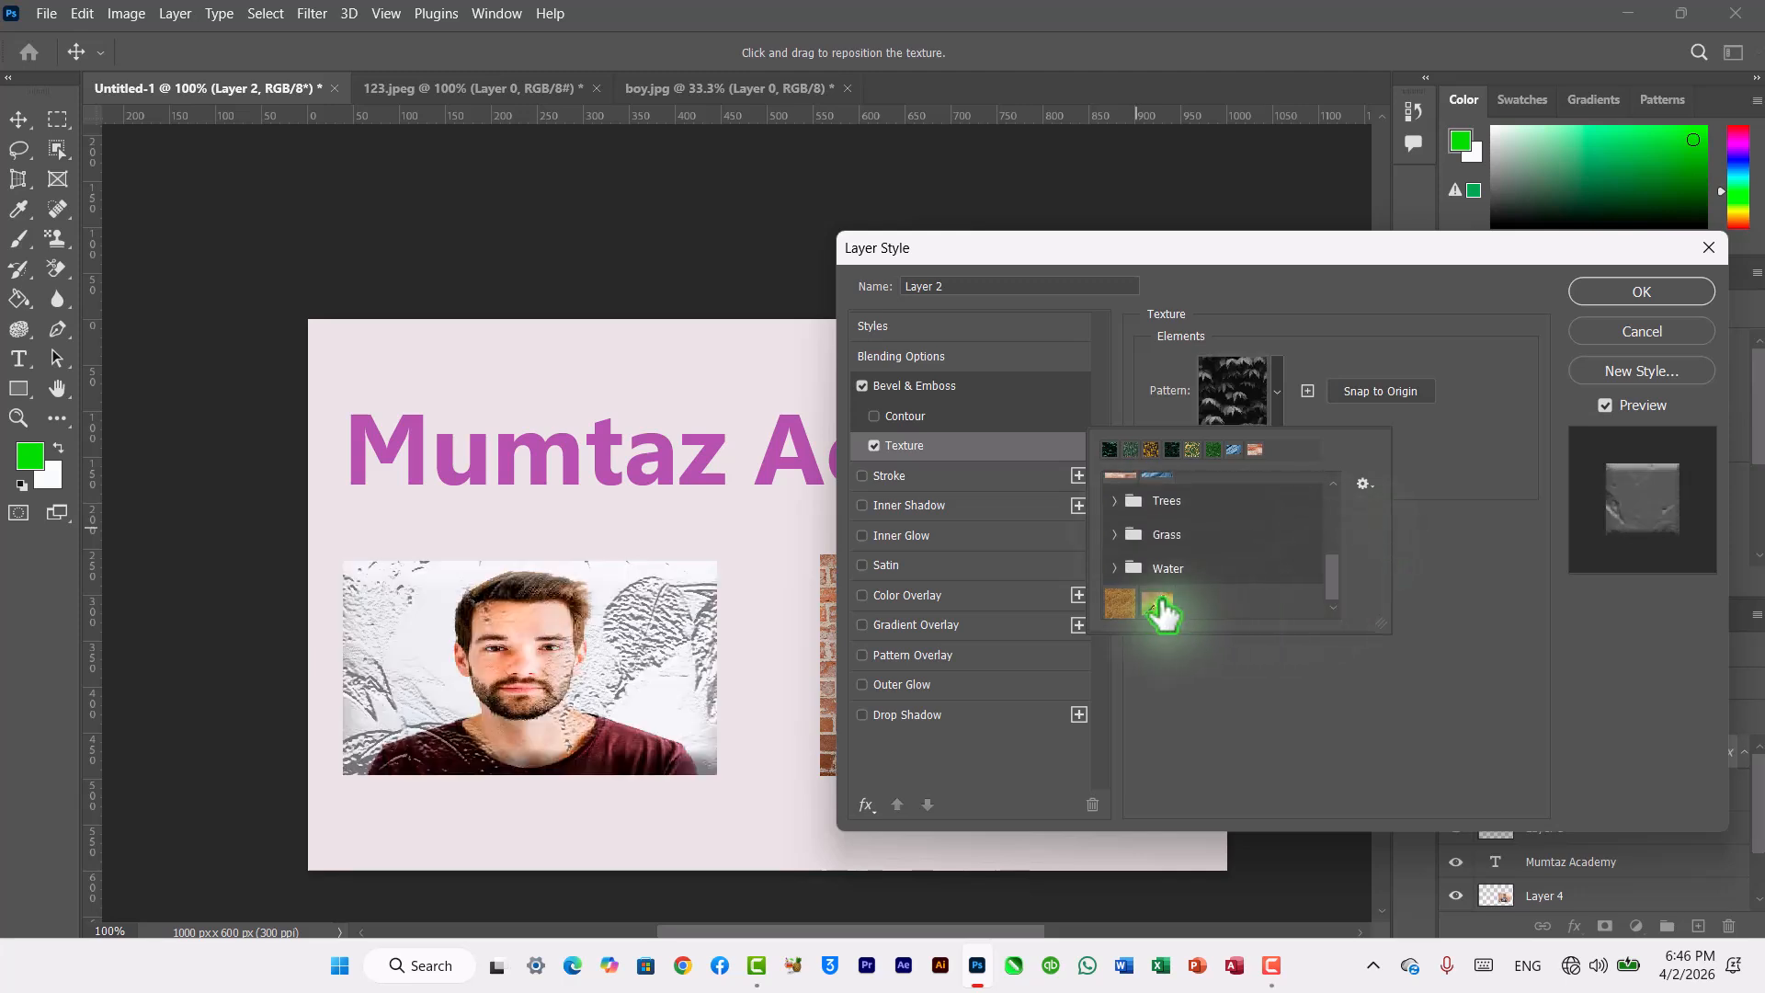
pyautogui.click(1120, 603)
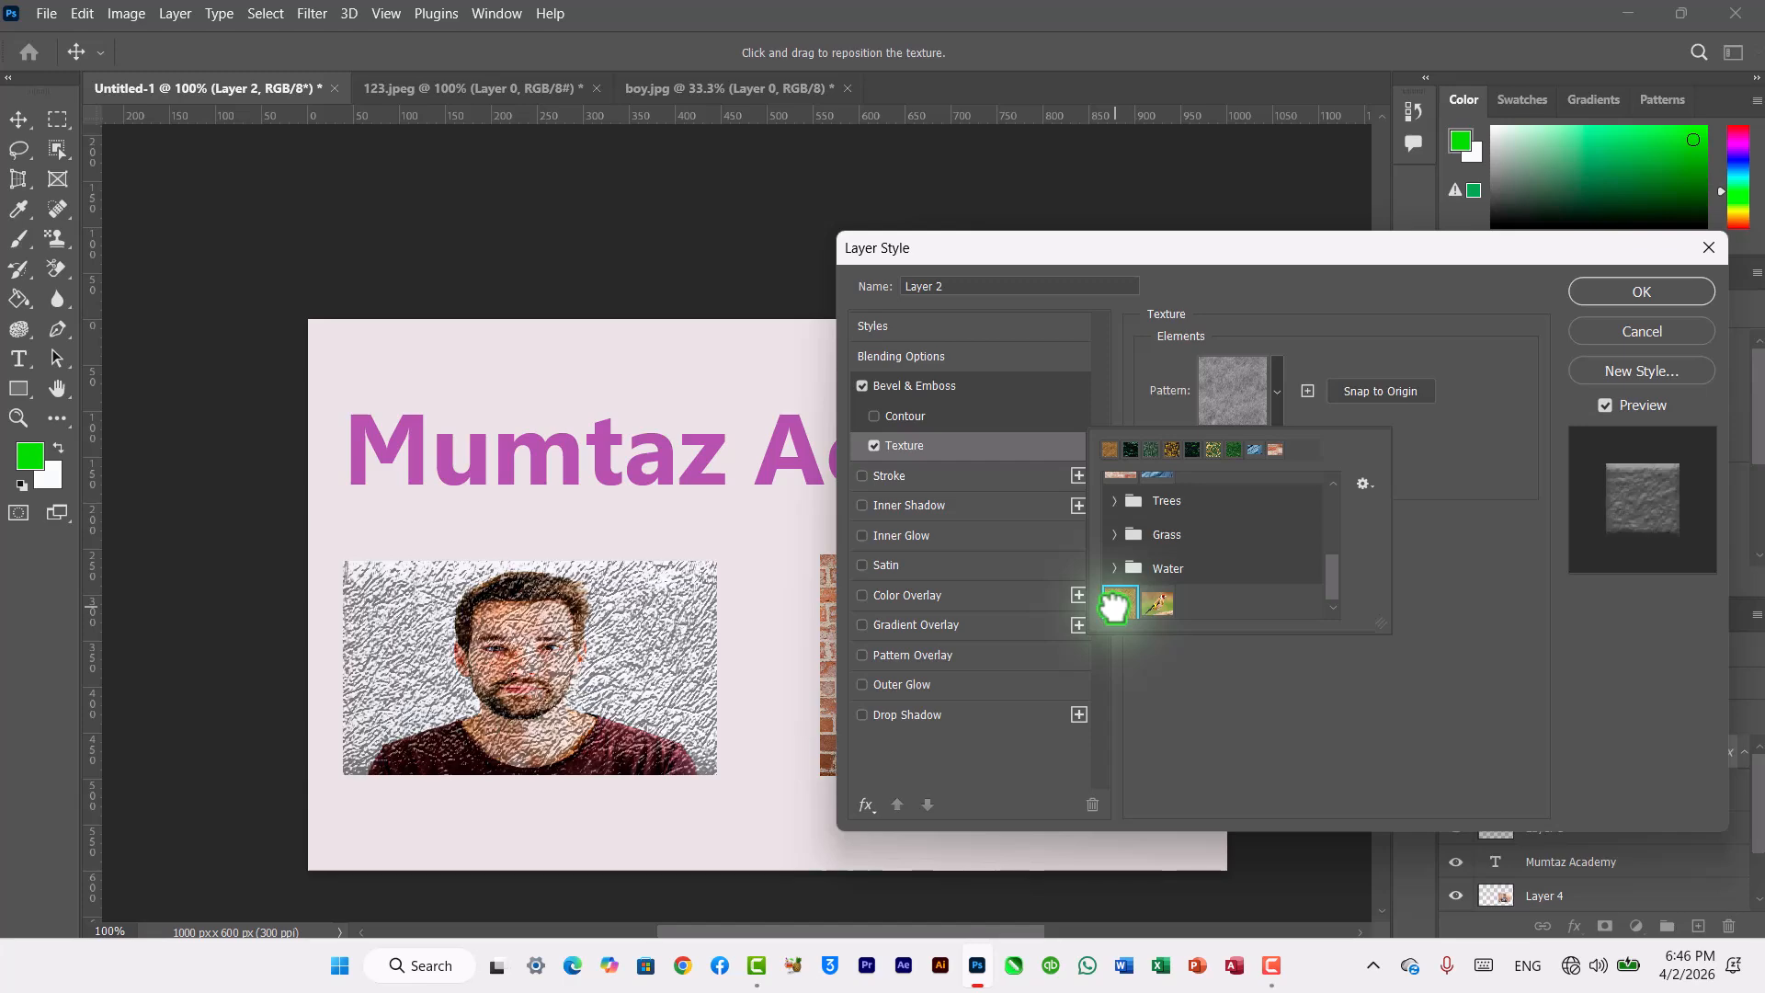
pyautogui.click(1154, 605)
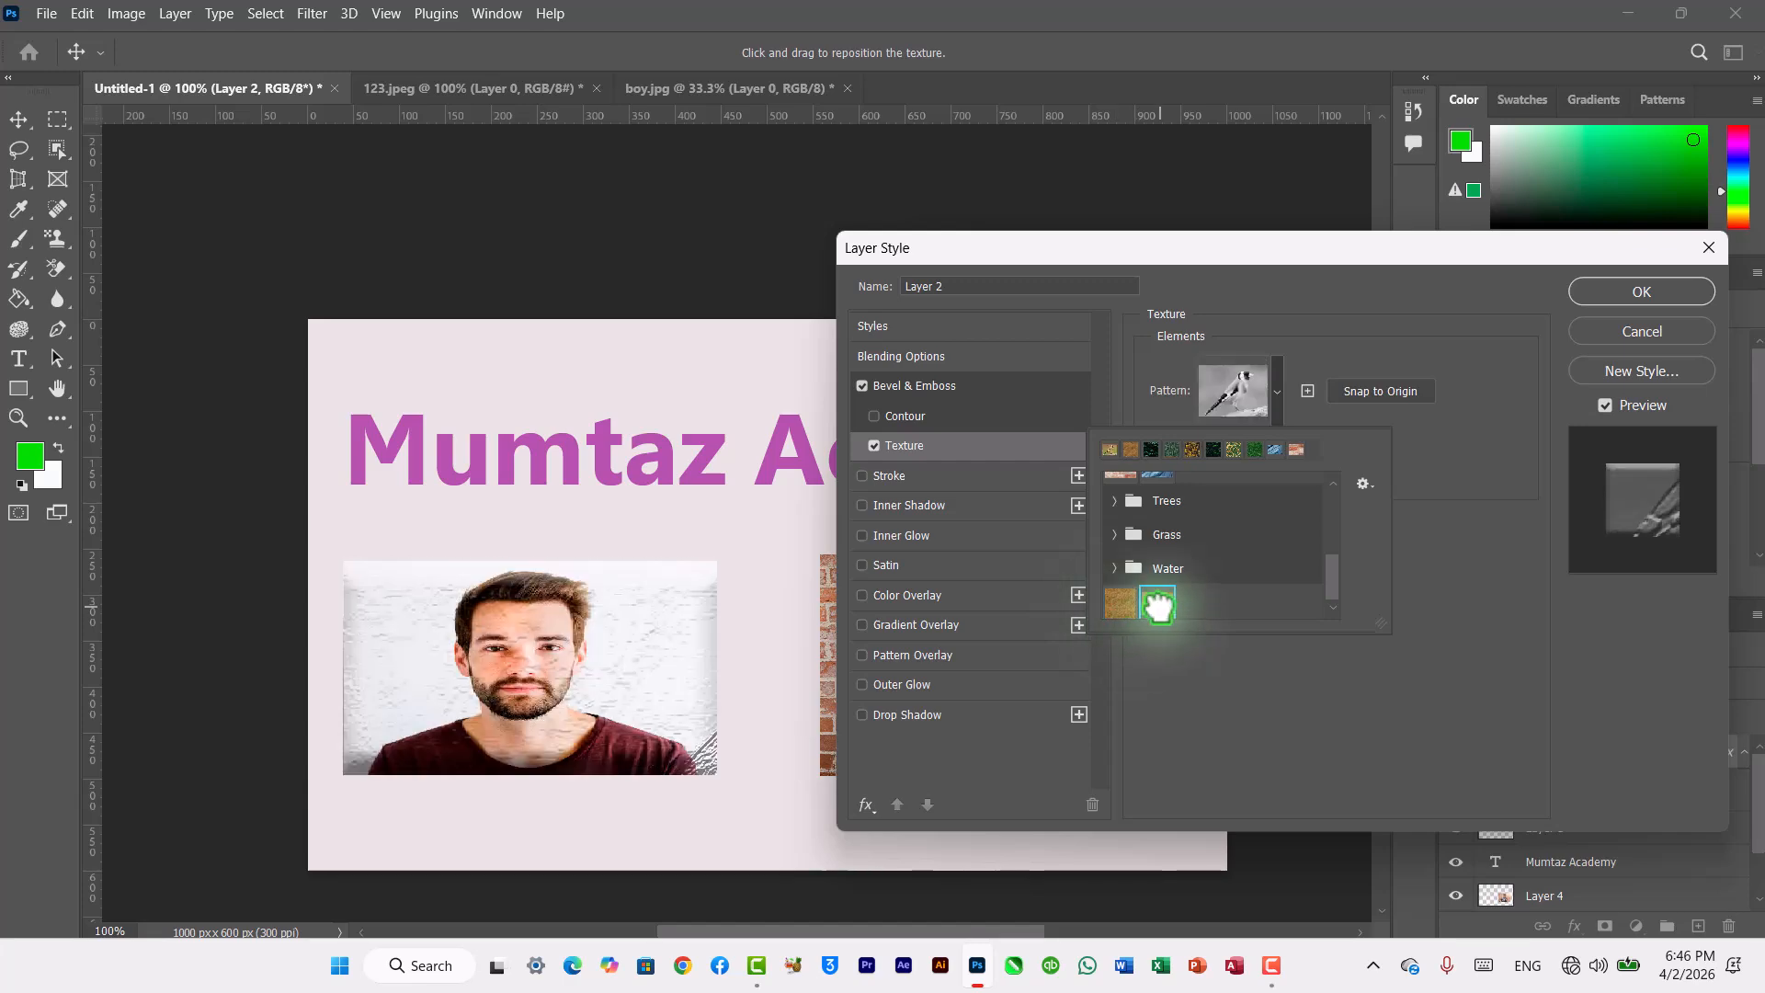
pyautogui.click(1114, 568)
pyautogui.click(1179, 600)
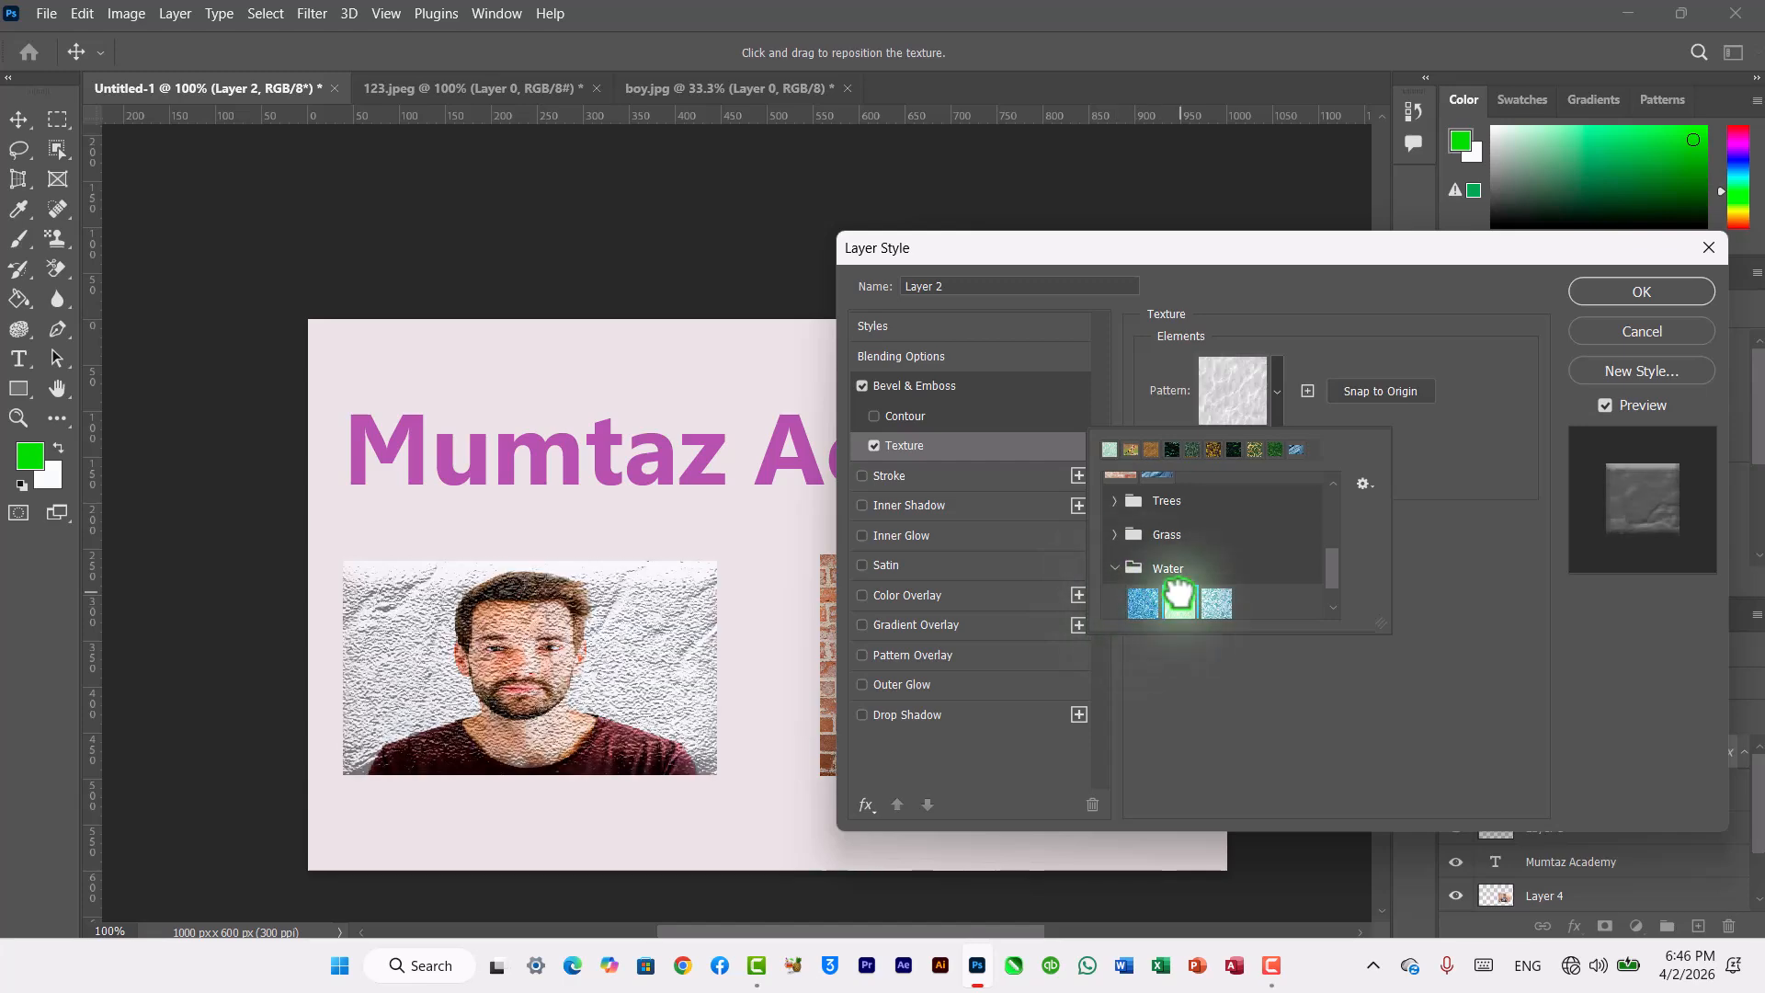
pyautogui.click(1145, 603)
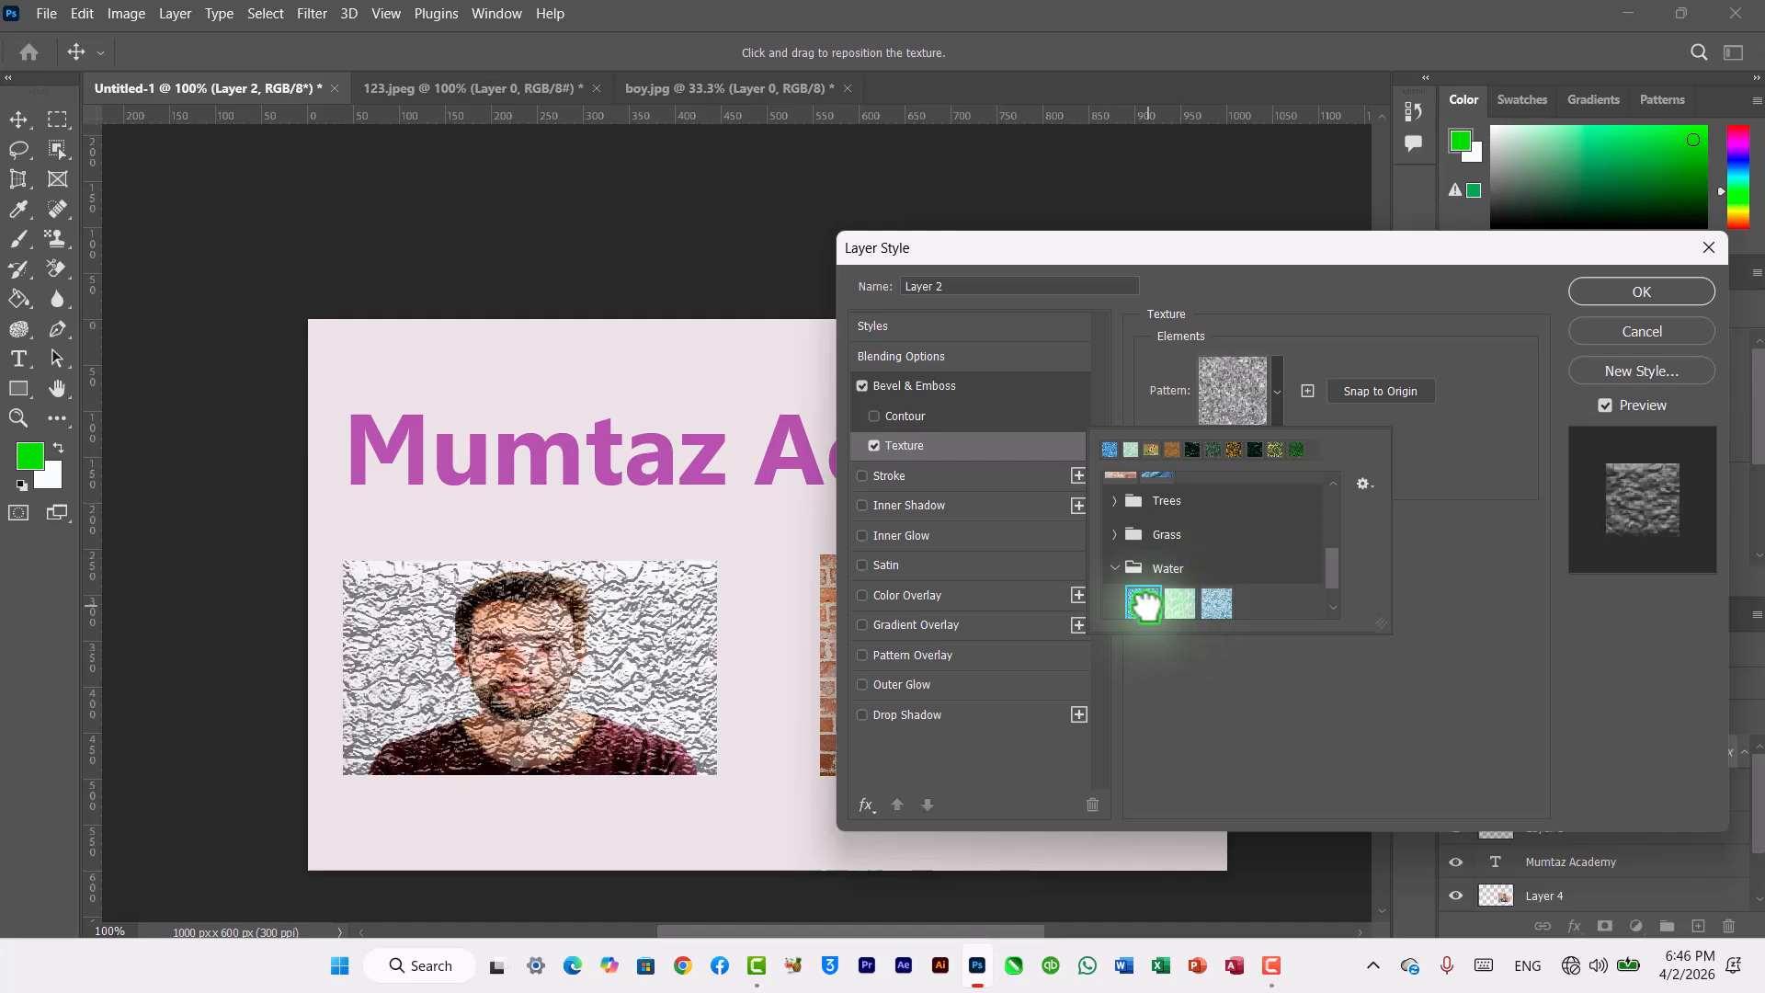
pyautogui.click(1218, 602)
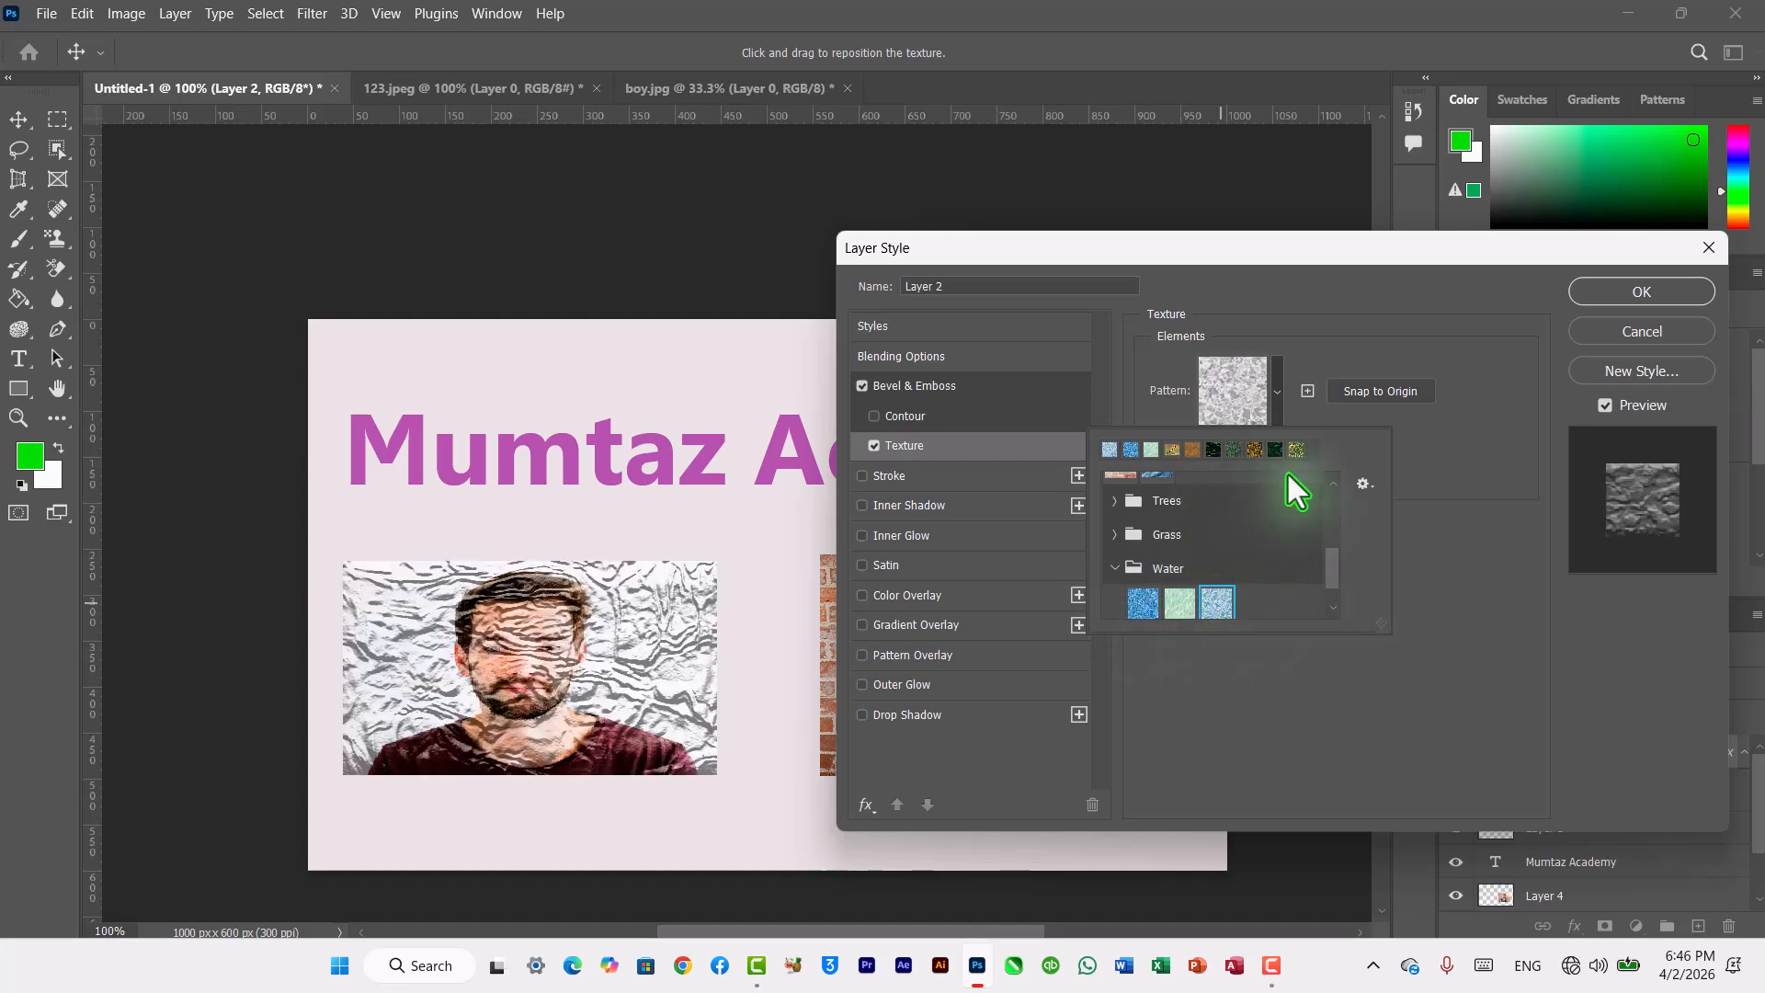
# Step: Turn off Texture and cancel the Layer Style dialog for Layer 2
pyautogui.click(872, 450)
pyautogui.click(873, 447)
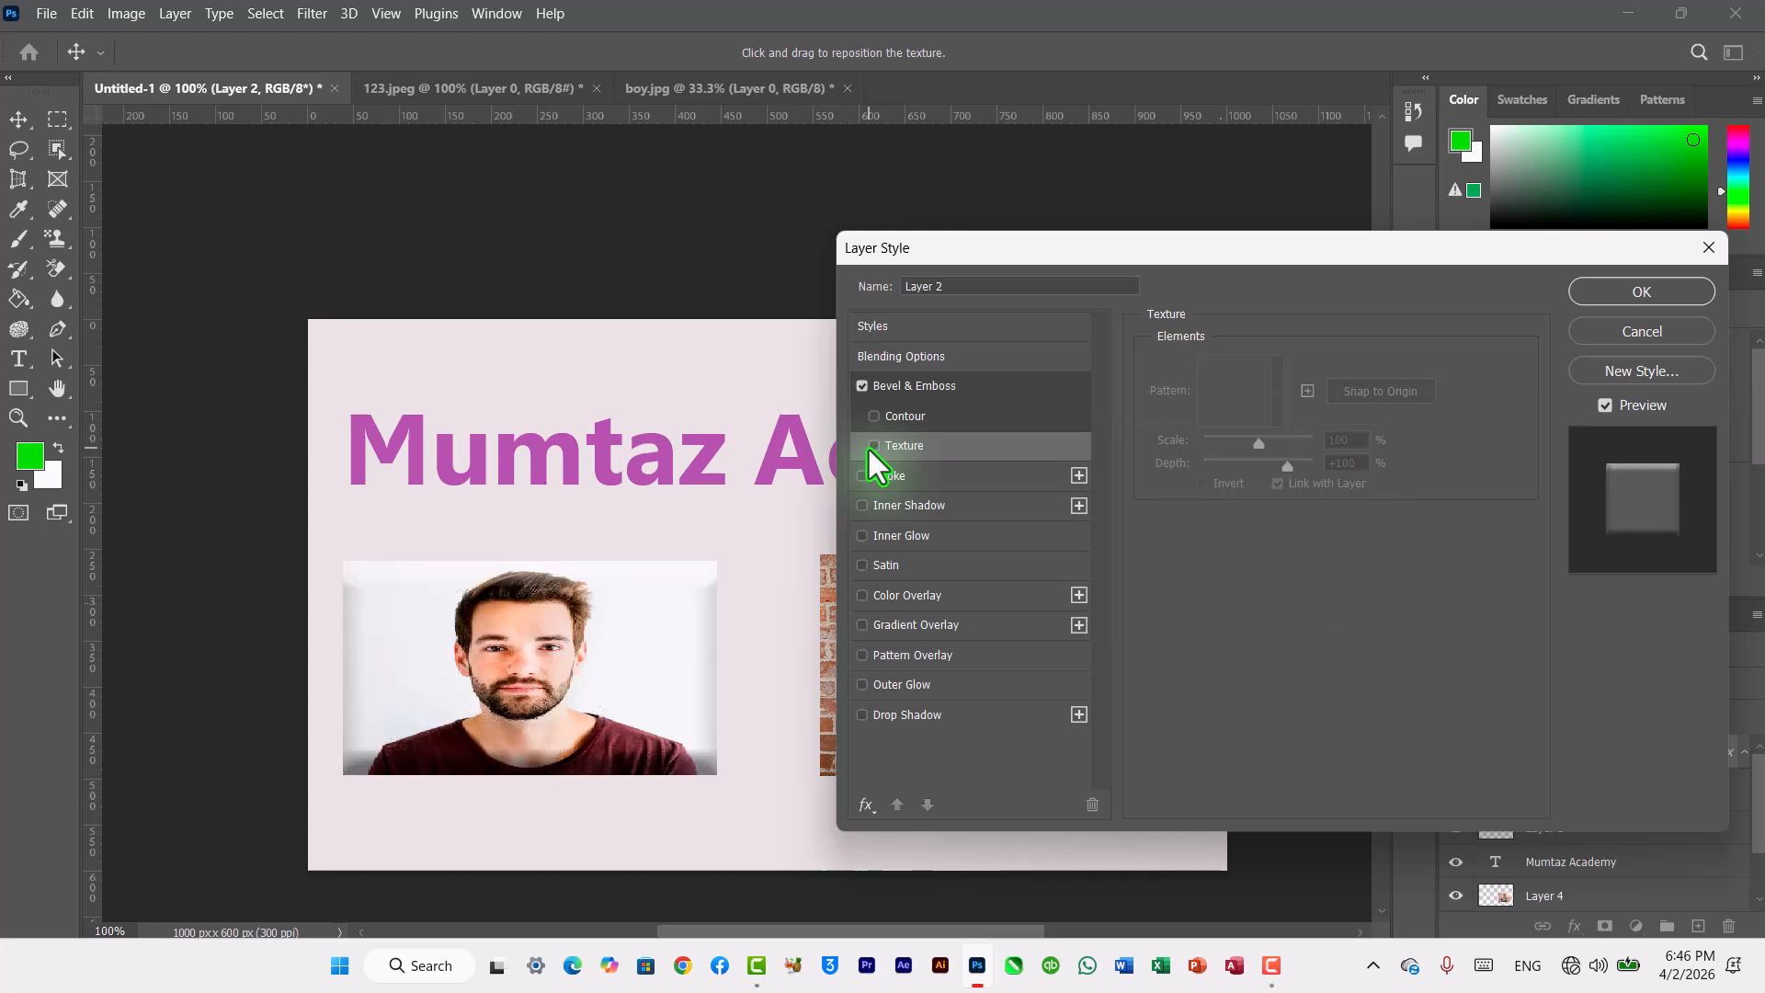
pyautogui.click(1641, 331)
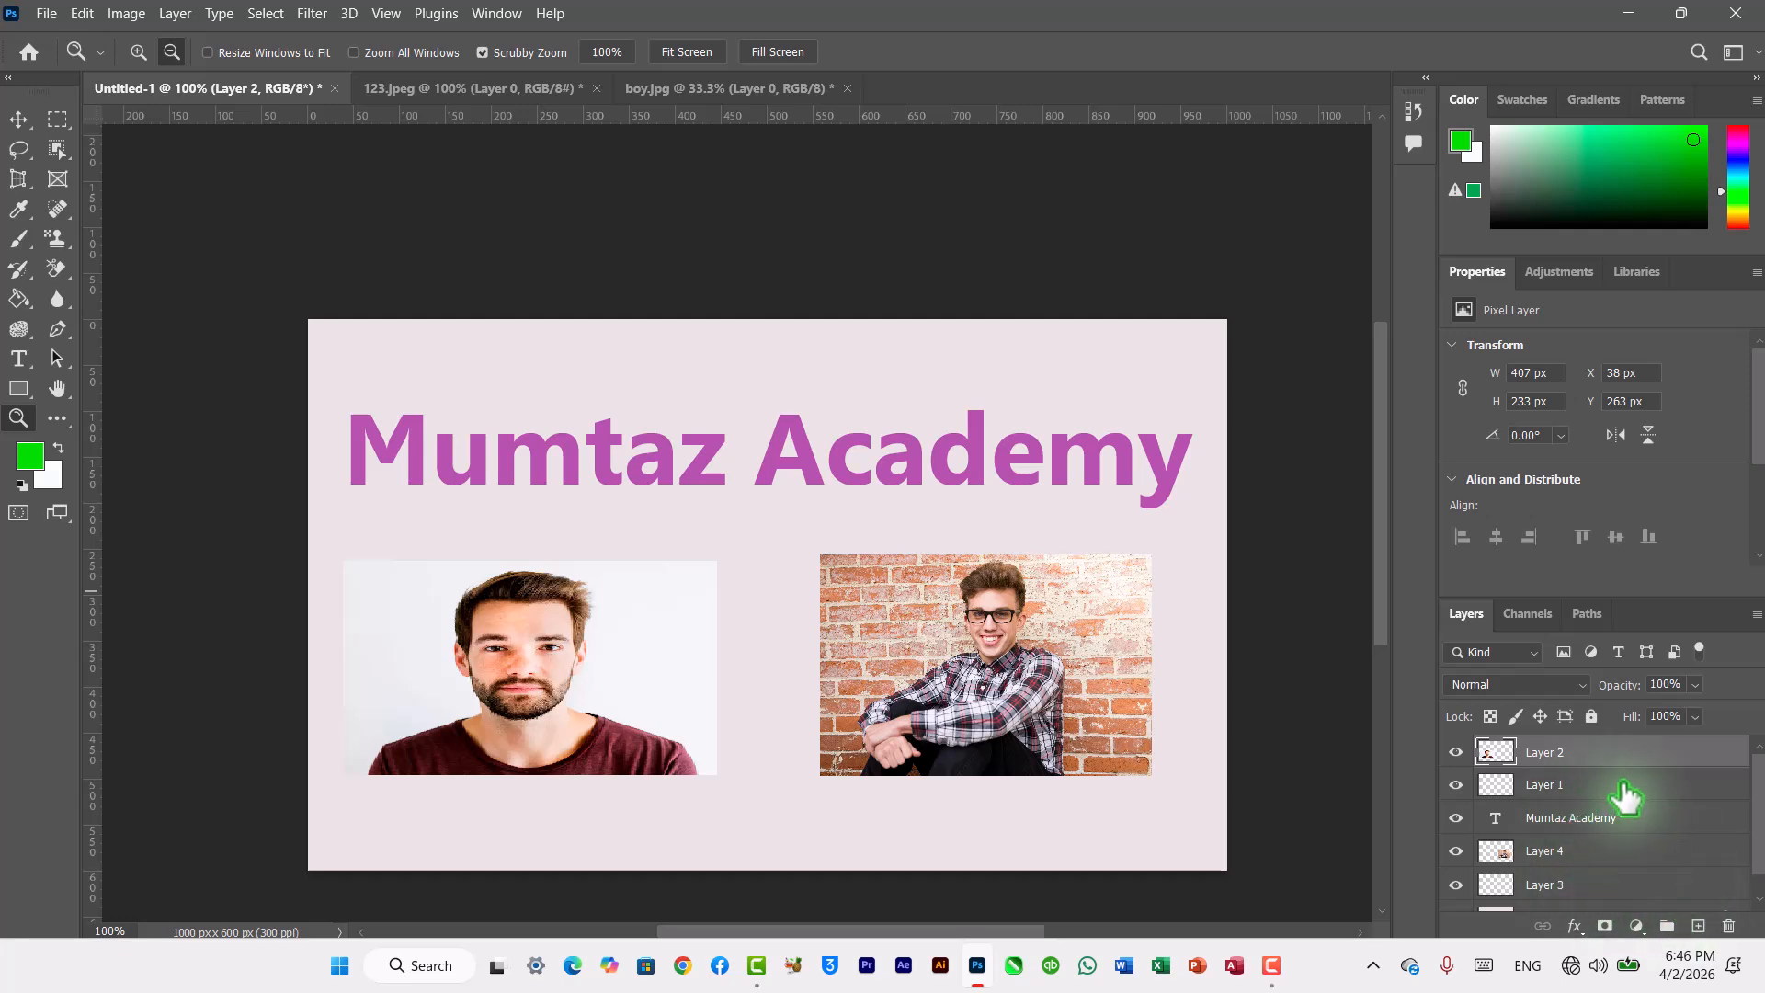
# Step: Open Layer 1's layer style to view the Styles preset folders, then cancel the dialog
pyautogui.click(1546, 268)
pyautogui.click(1487, 267)
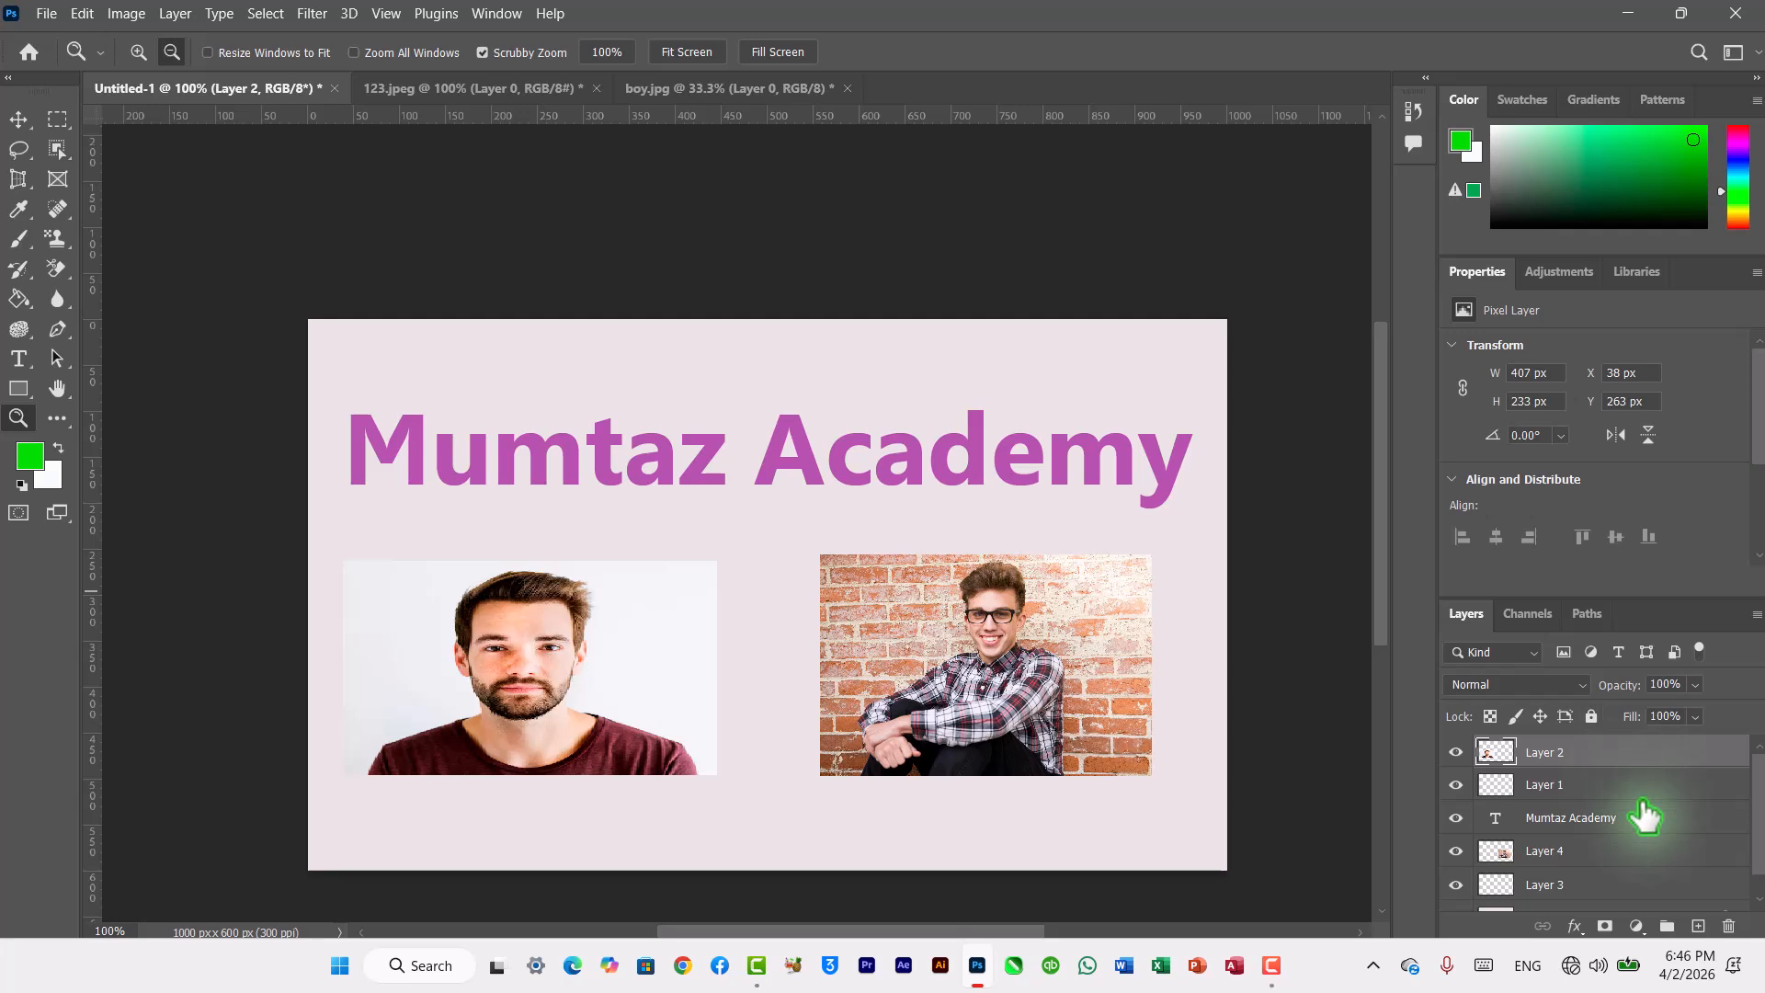
pyautogui.click(1671, 787)
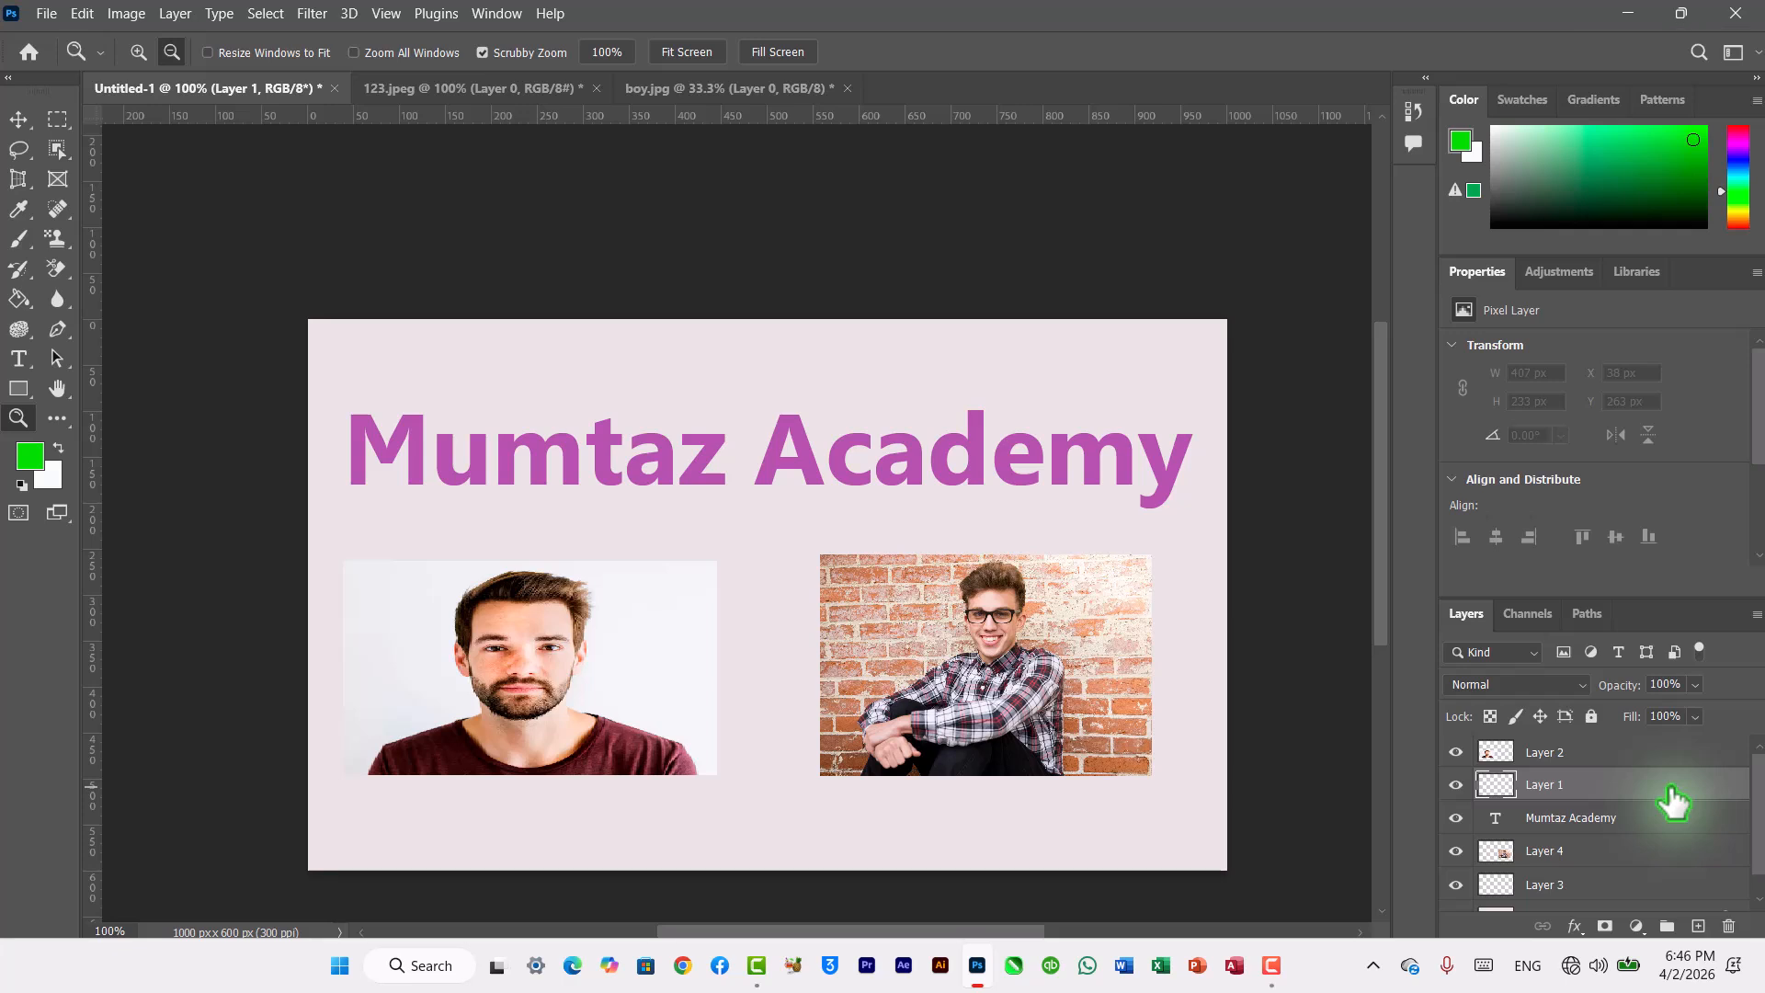
pyautogui.doubleClick(1671, 790)
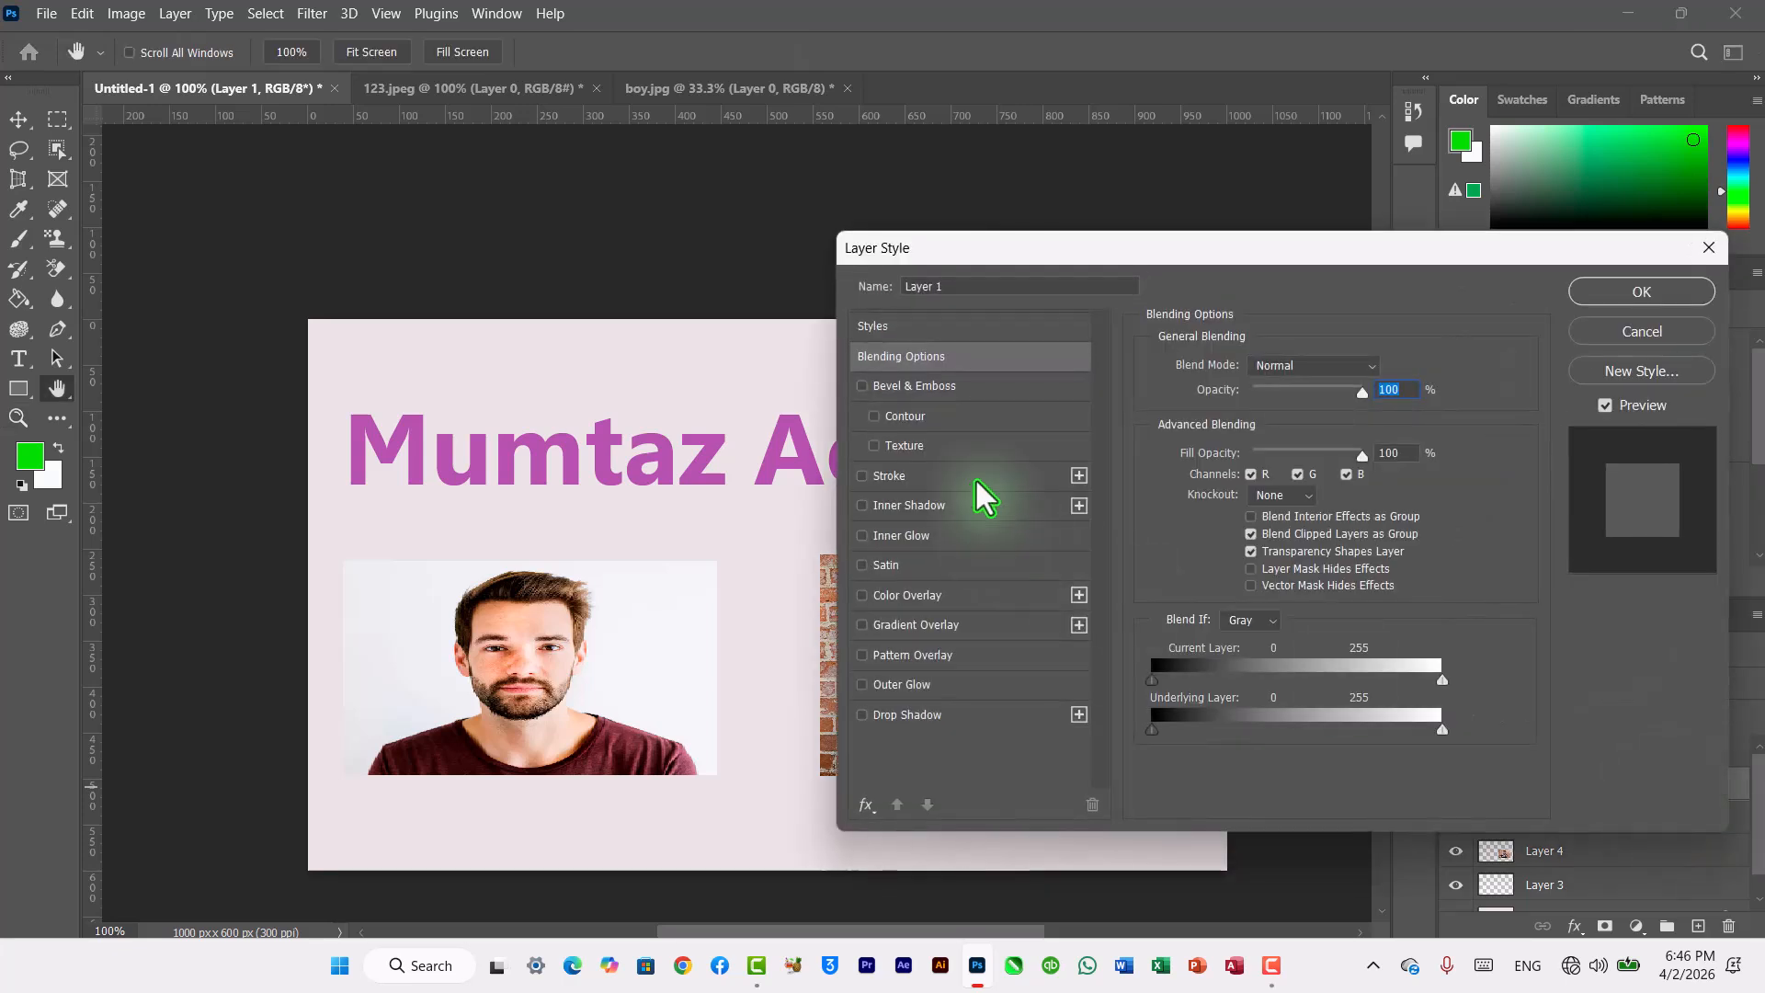
pyautogui.click(871, 324)
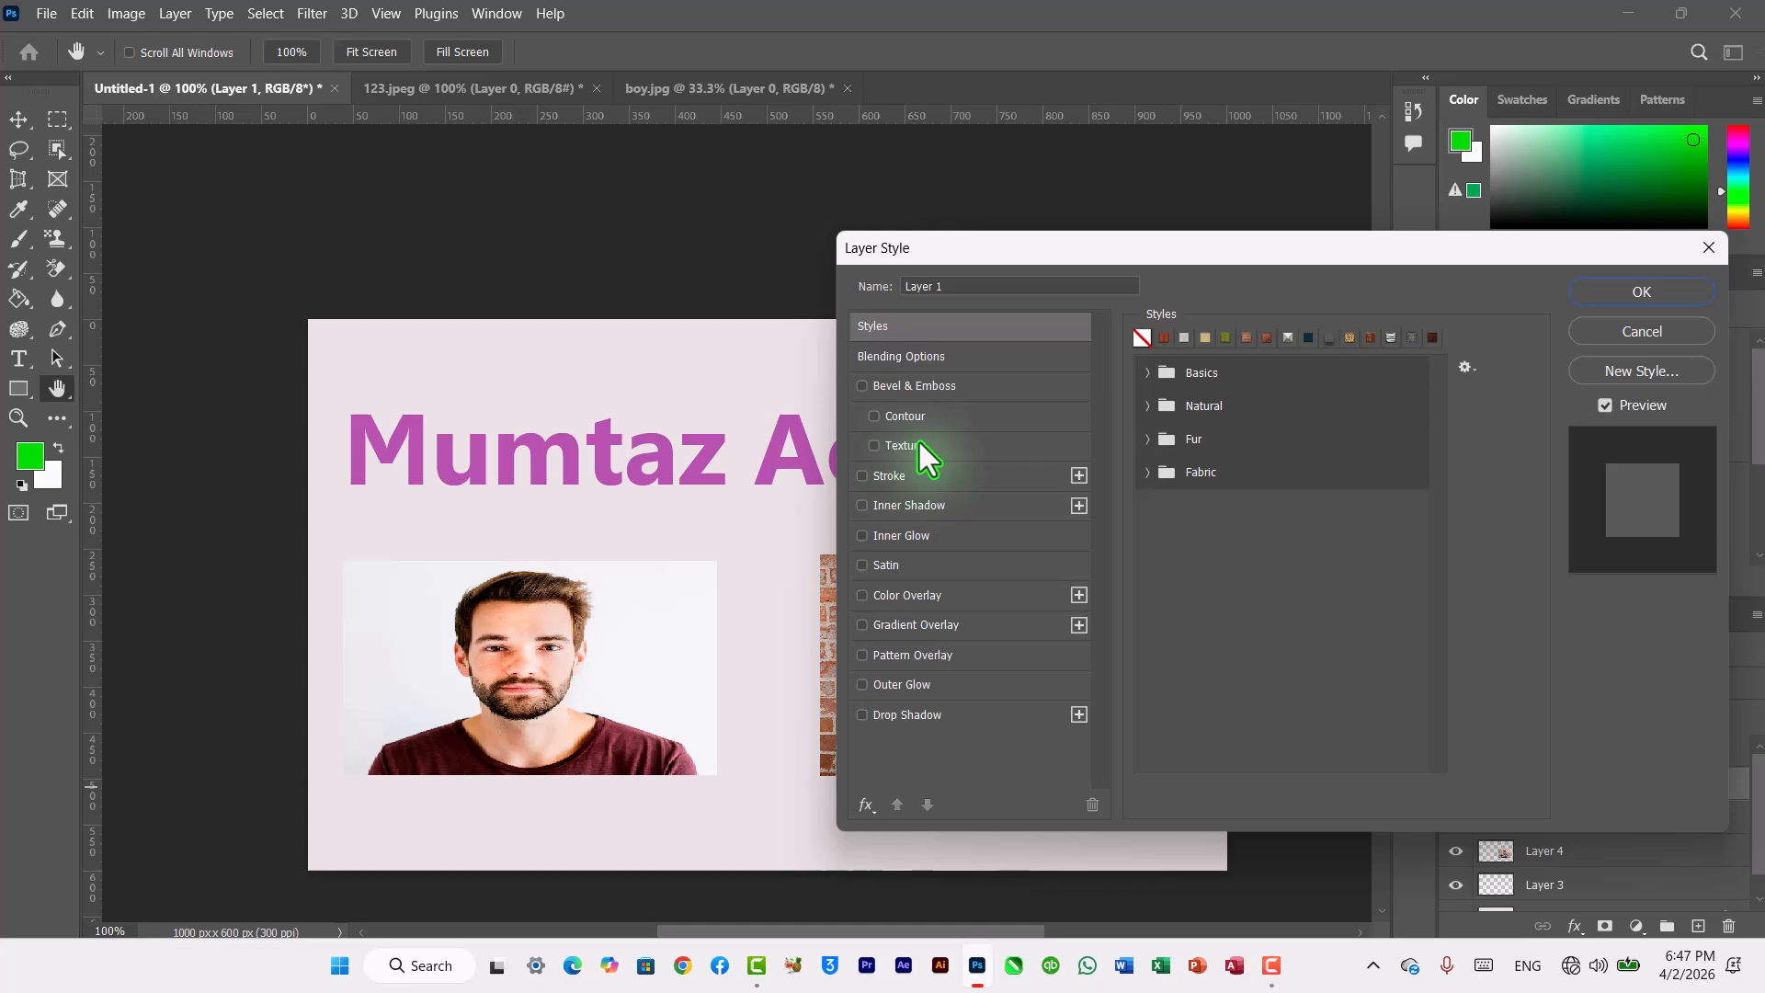
pyautogui.click(1592, 338)
pyautogui.press('z')
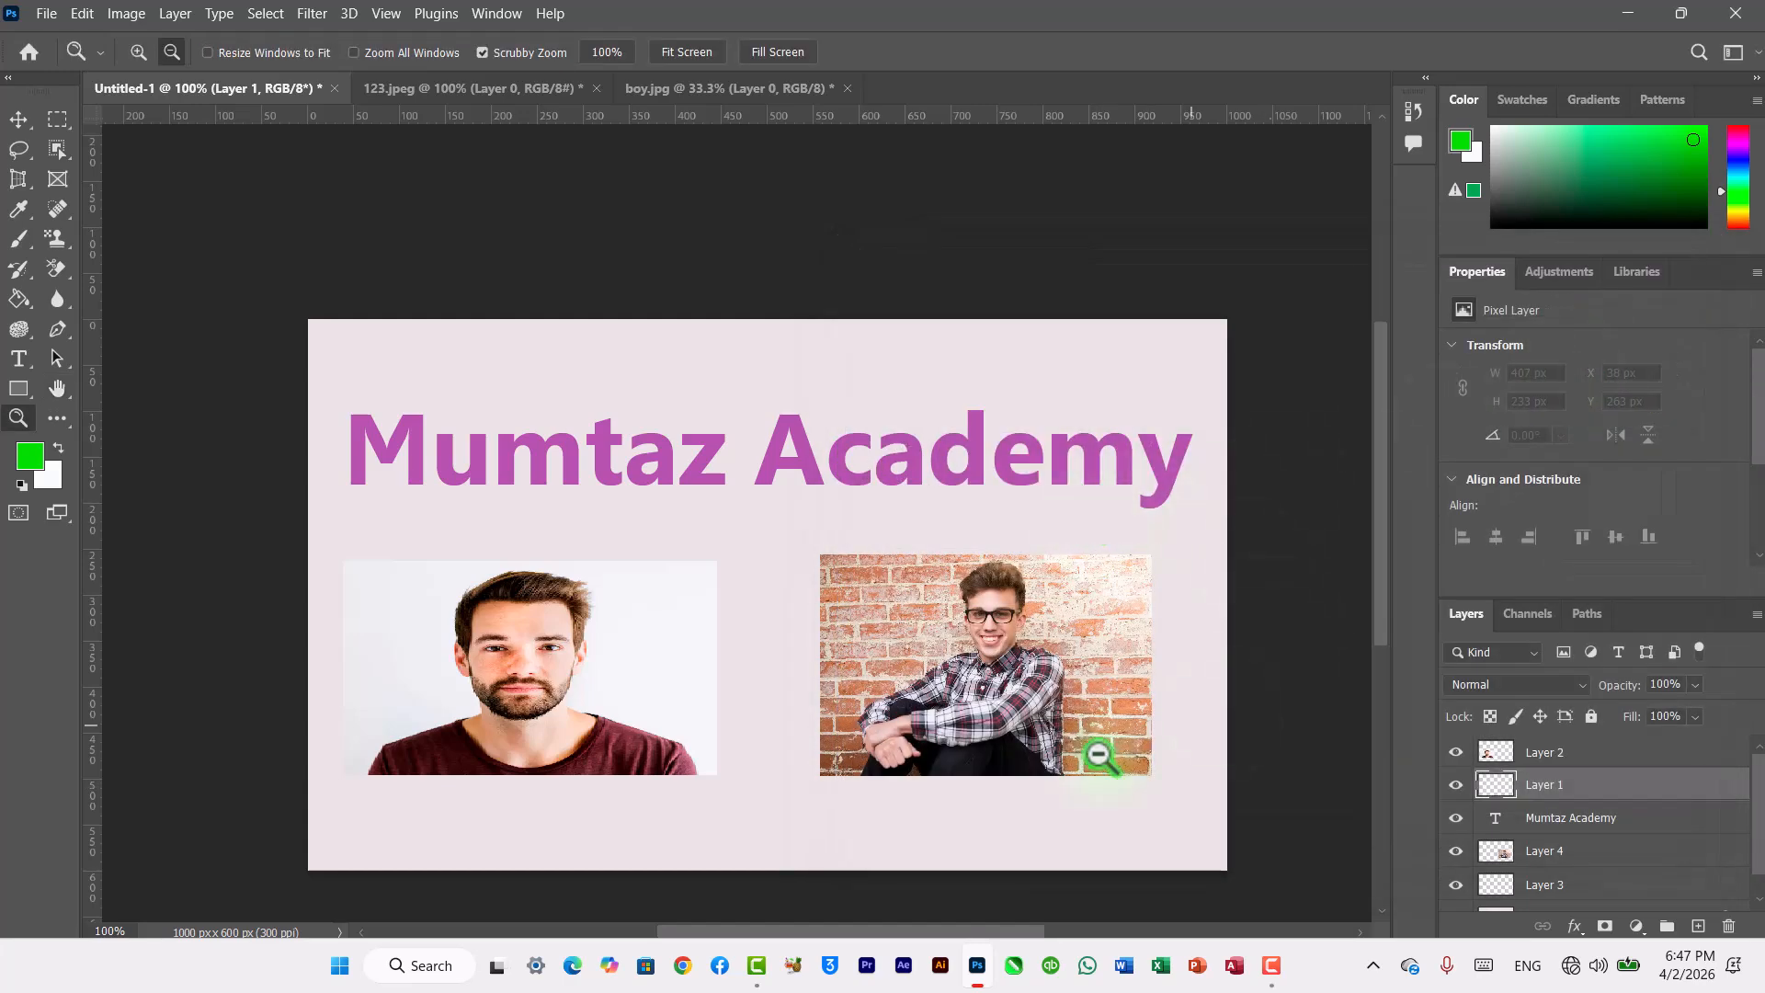